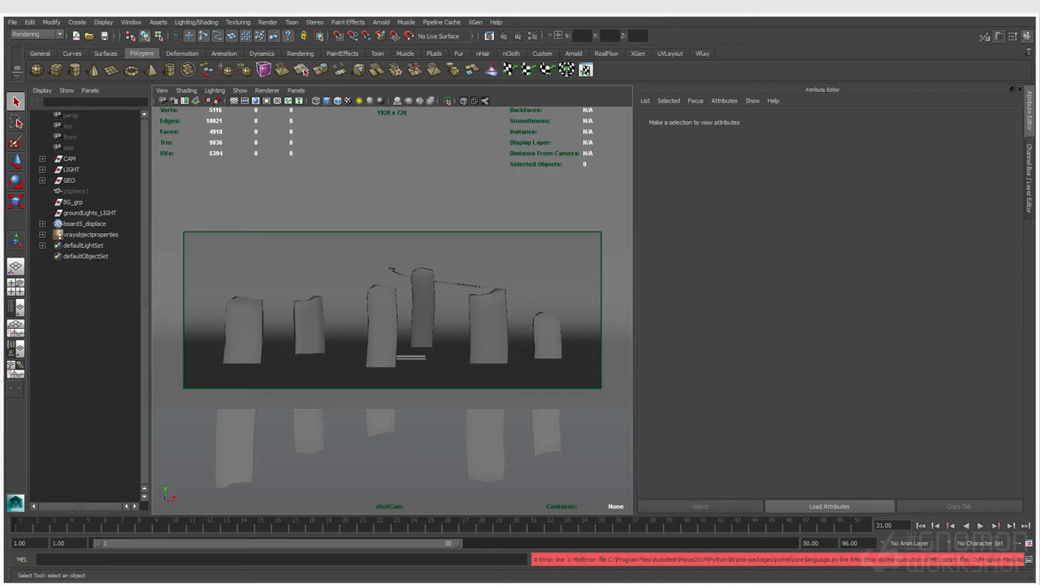
Step: Select the shotCam camera inside the CAM group to show its attributes
click(43, 159)
click(85, 169)
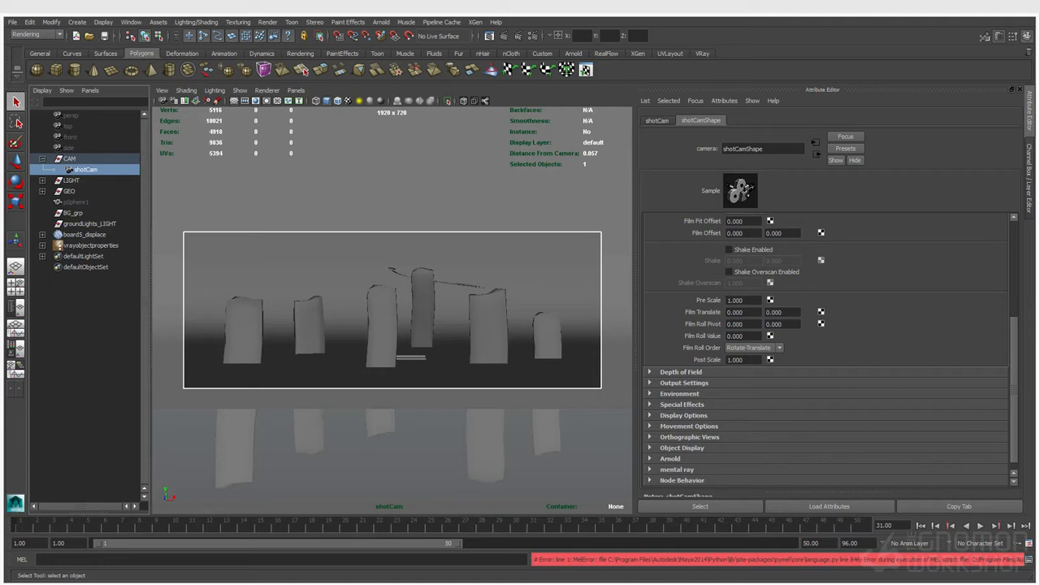
scroll(829, 350, down, 1)
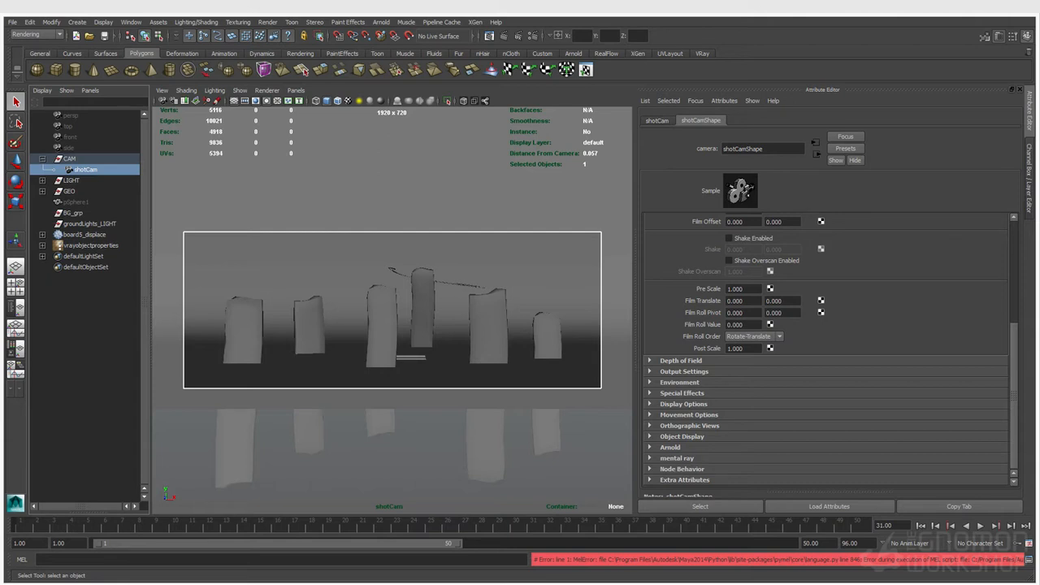
click(162, 91)
click(186, 105)
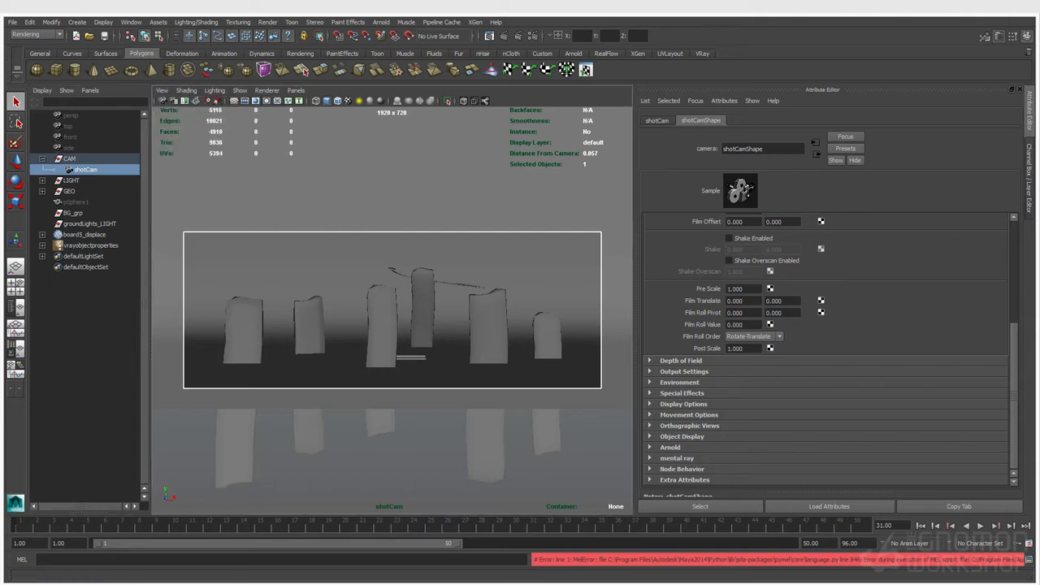
Step: Lock the shotCamShape channels from Horizontal Film Aperture through Motion Blur Override
click(1030, 177)
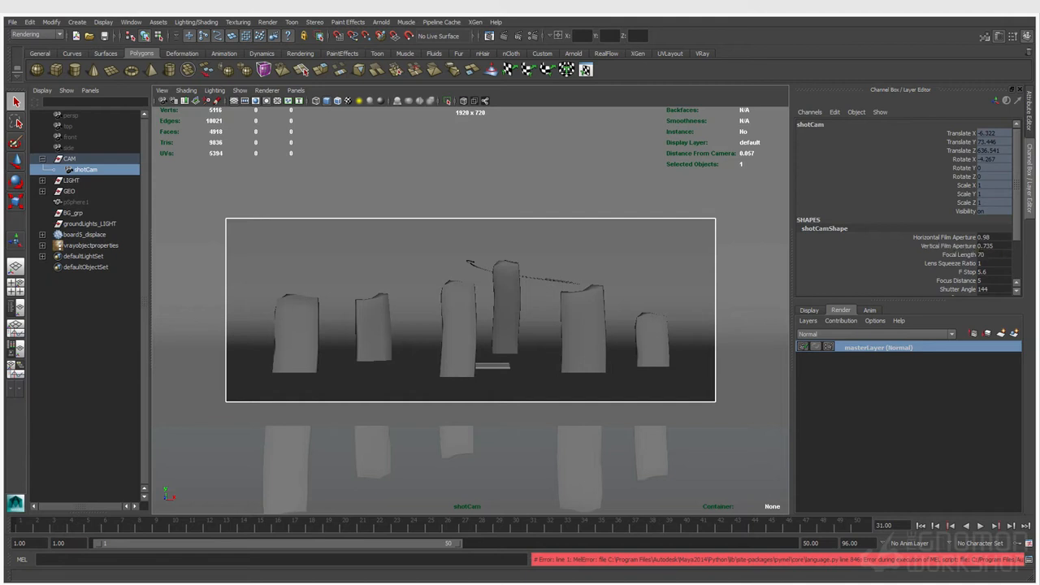
drag(944, 237, 944, 255)
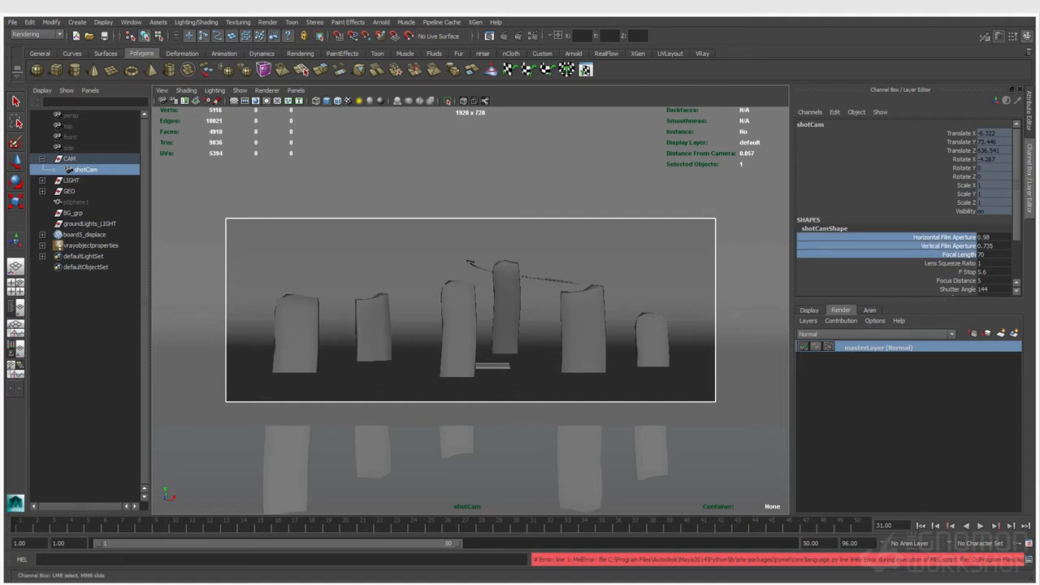
drag(944, 254, 944, 292)
right_click(944, 292)
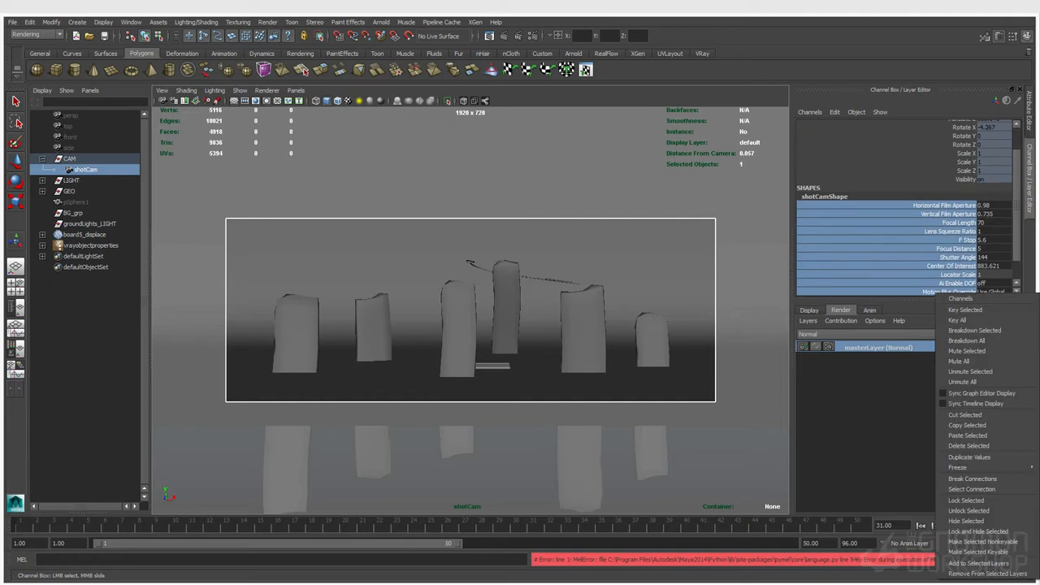
click(974, 331)
right_click(943, 254)
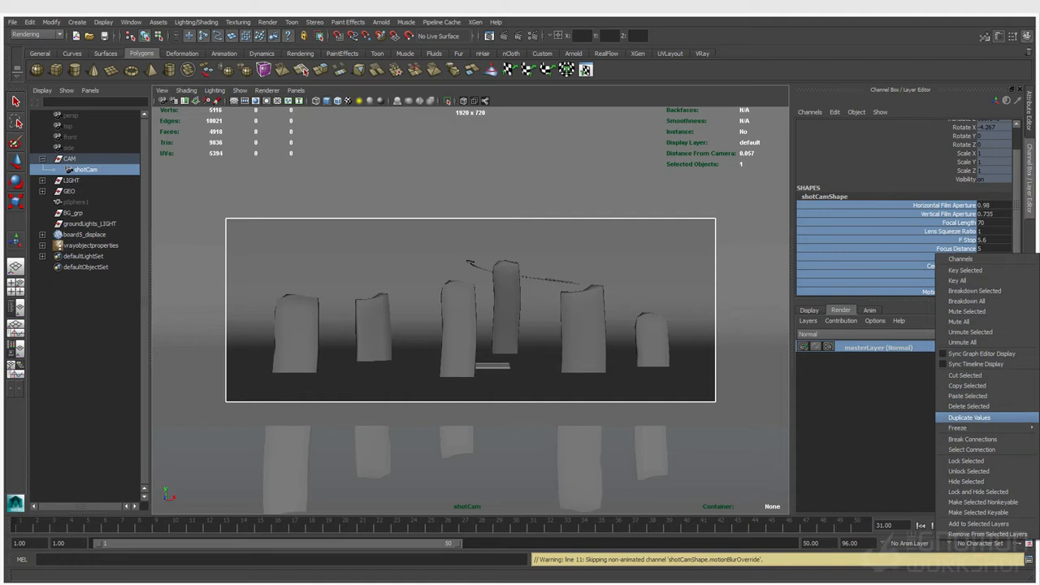
click(967, 461)
click(955, 222)
click(955, 205)
drag(955, 222, 955, 205)
click(955, 214)
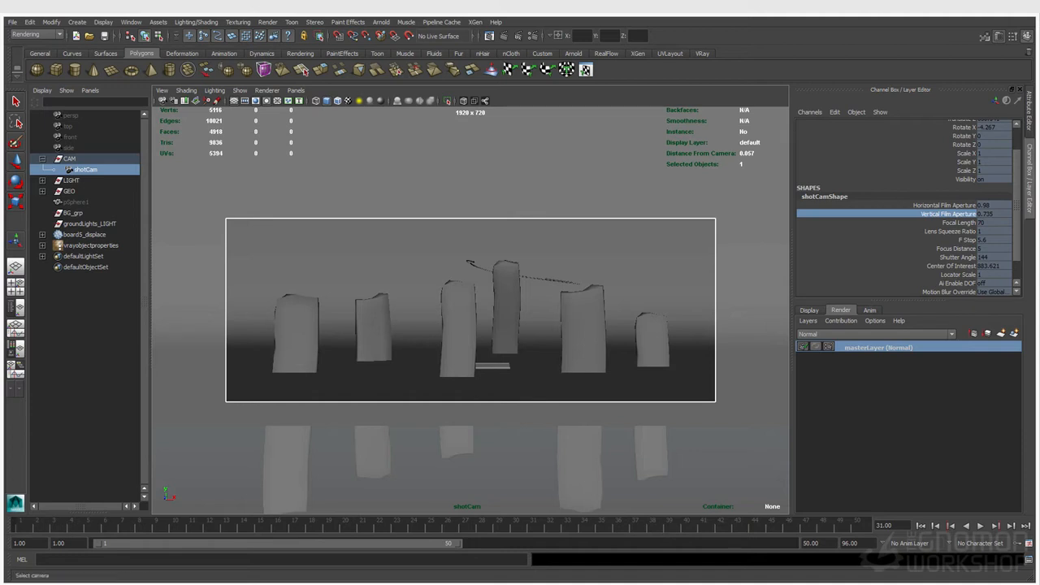
Step: Add the V-Ray Physical camera attributes to the shotCam shape
click(296, 90)
mouse_move(161, 90)
click(186, 106)
key(ctrl+a)
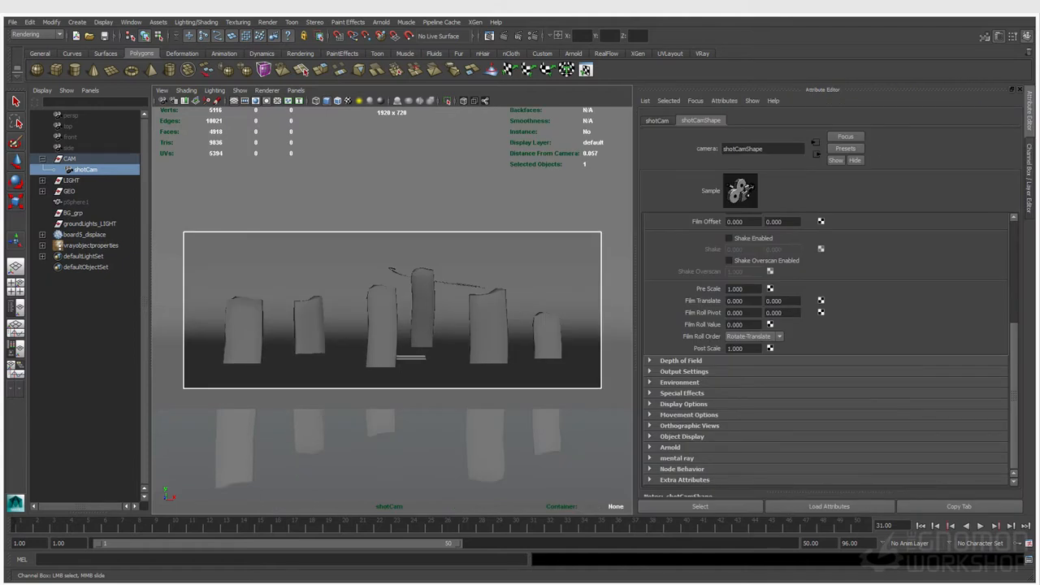
click(725, 100)
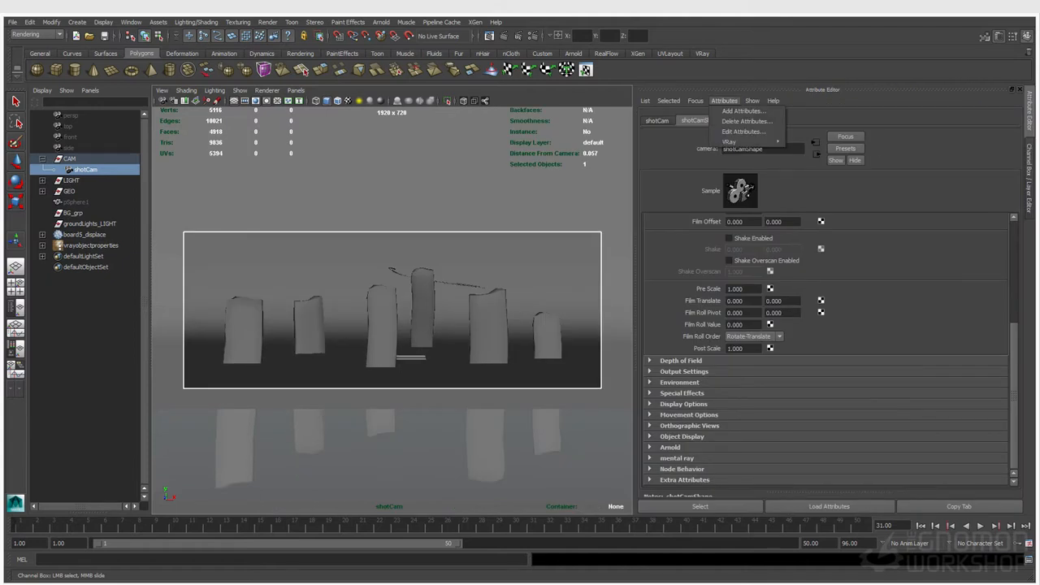
mouse_move(744, 141)
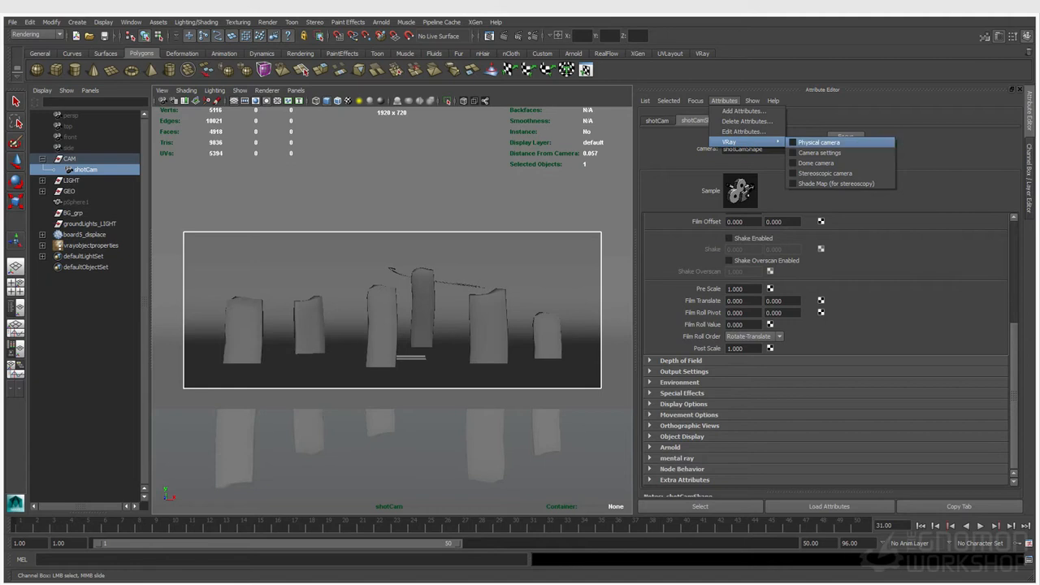
click(820, 142)
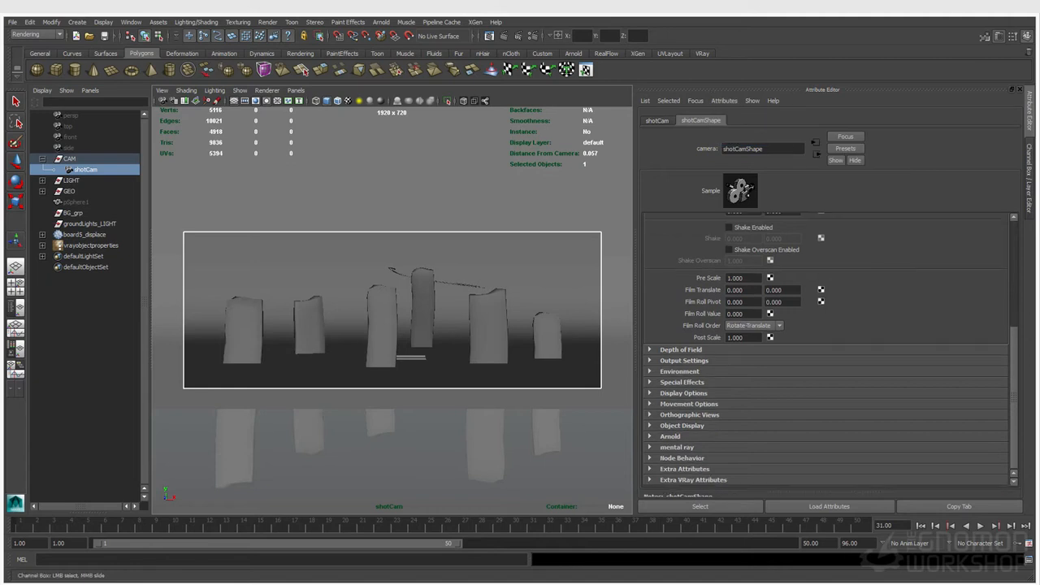
Step: Enable Treat as VRay Physical camera in shotCam's Extra VRay Attributes
click(694, 480)
scroll(827, 350, down, 8)
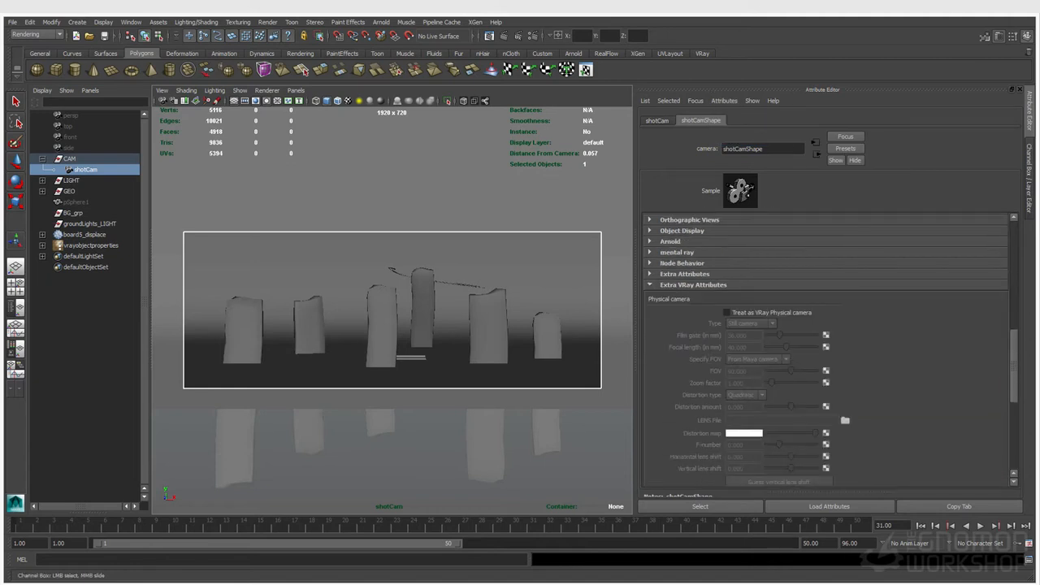
scroll(826, 350, down, 3)
scroll(827, 350, up, 10)
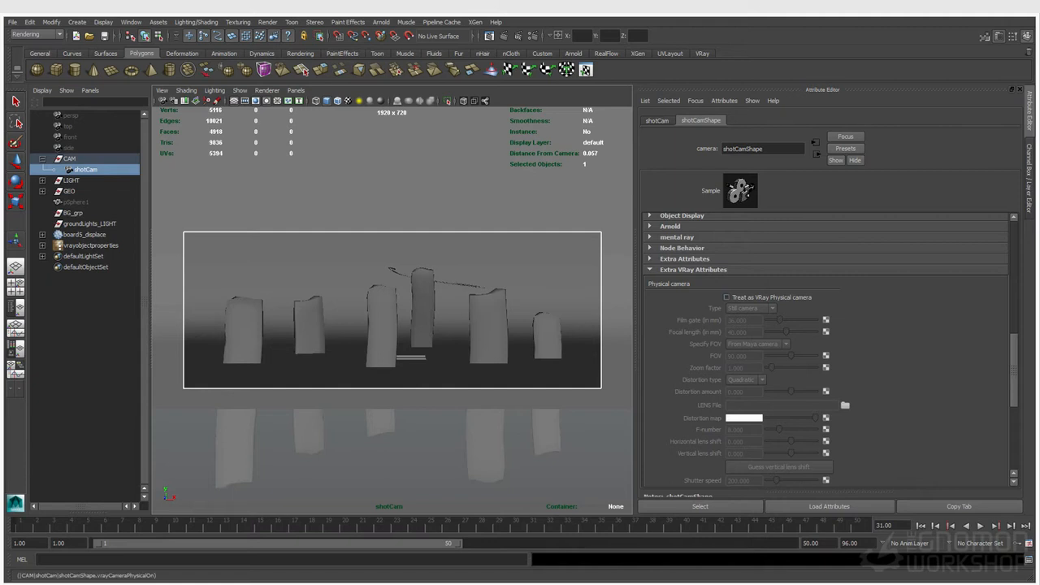
click(727, 298)
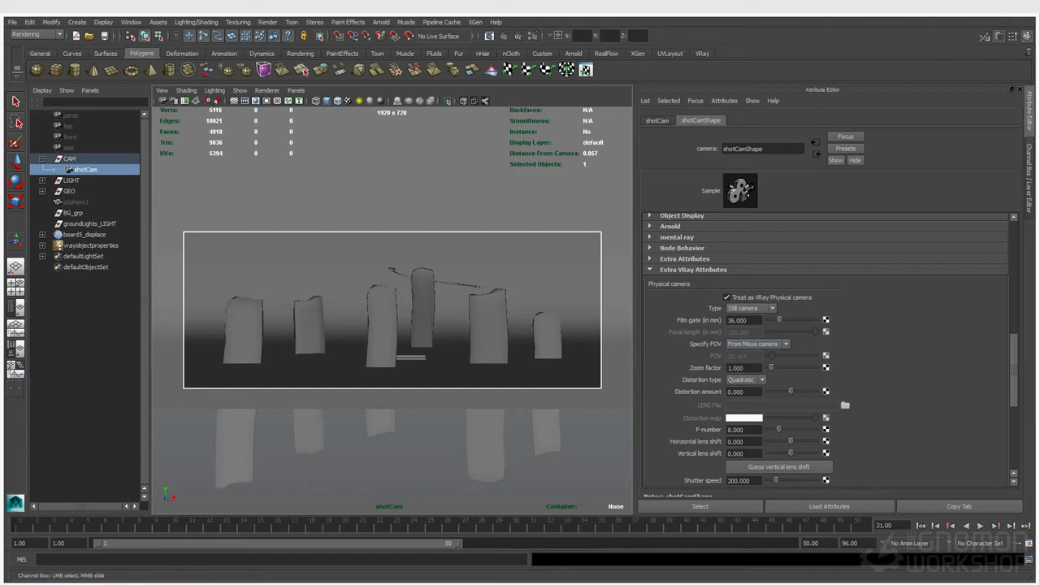
Step: Set the physical camera's Distortion amount to 1 after checking the locked camera channels
click(1029, 178)
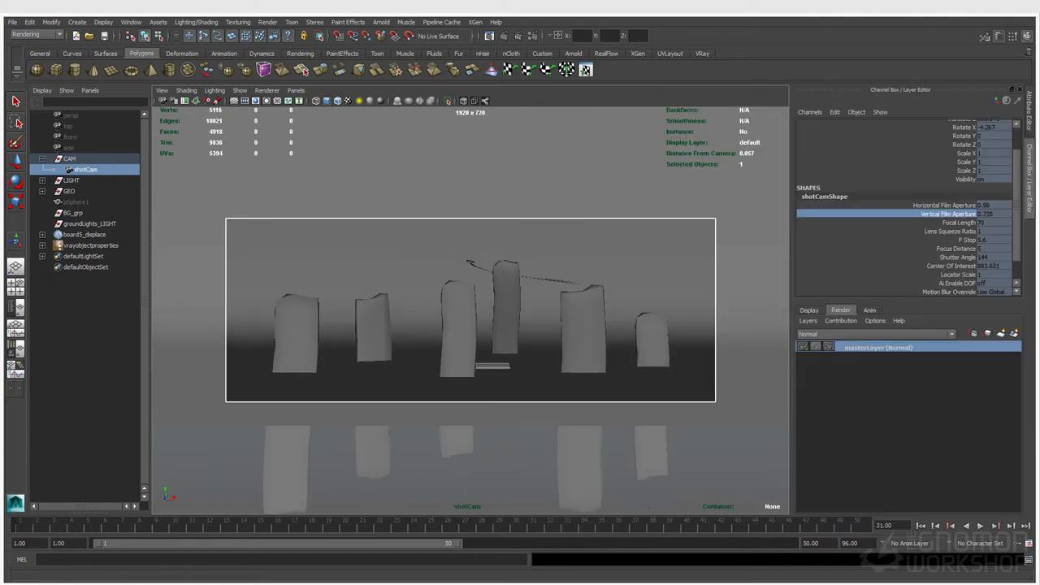
click(1029, 111)
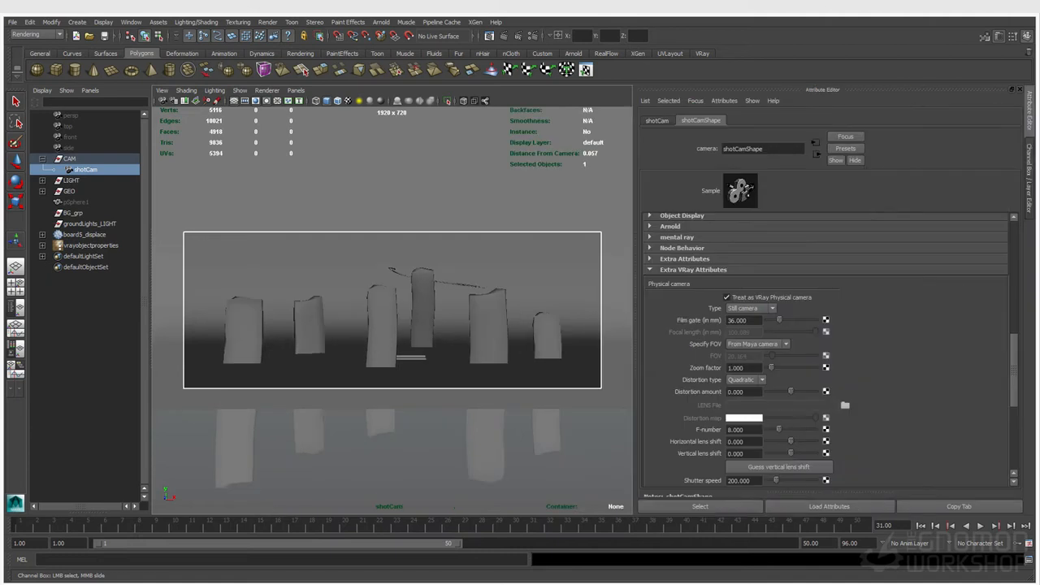
scroll(827, 350, down, 1)
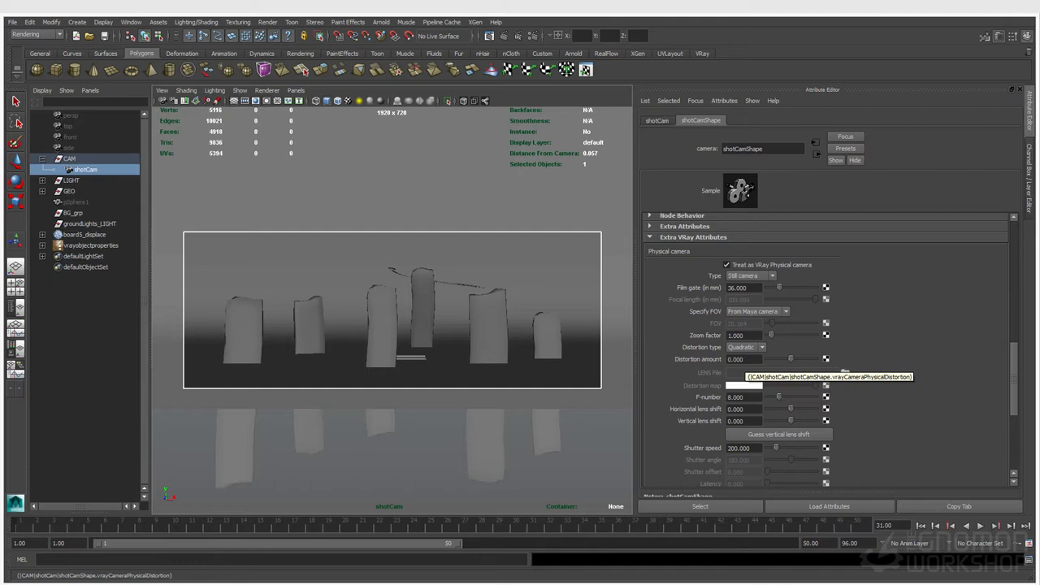
click(745, 358)
text(1)
key(Return)
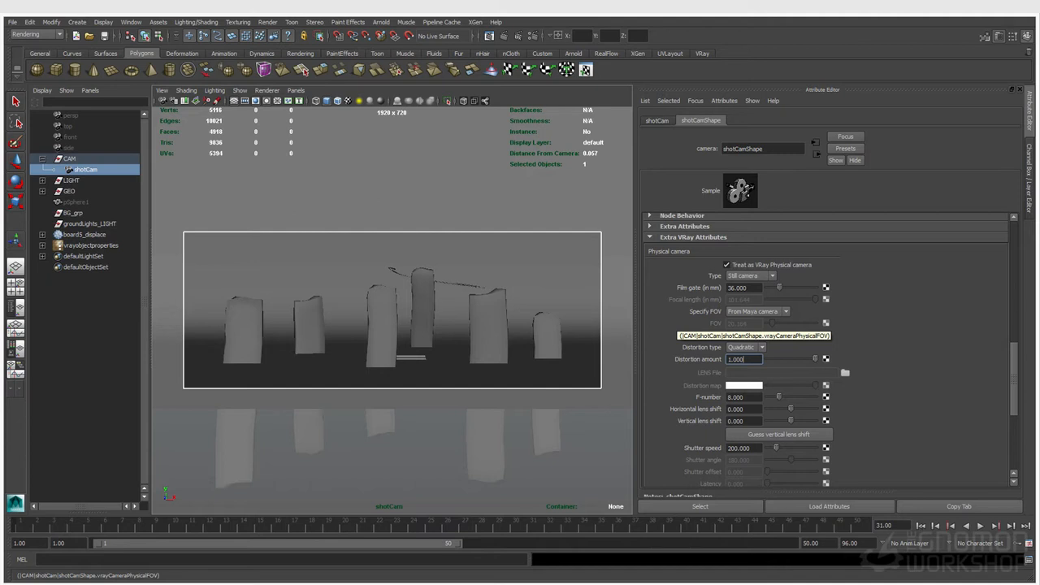
key(Return)
Step: Select the large board right of the tallest one and render the current frame with V-Ray
click(547, 335)
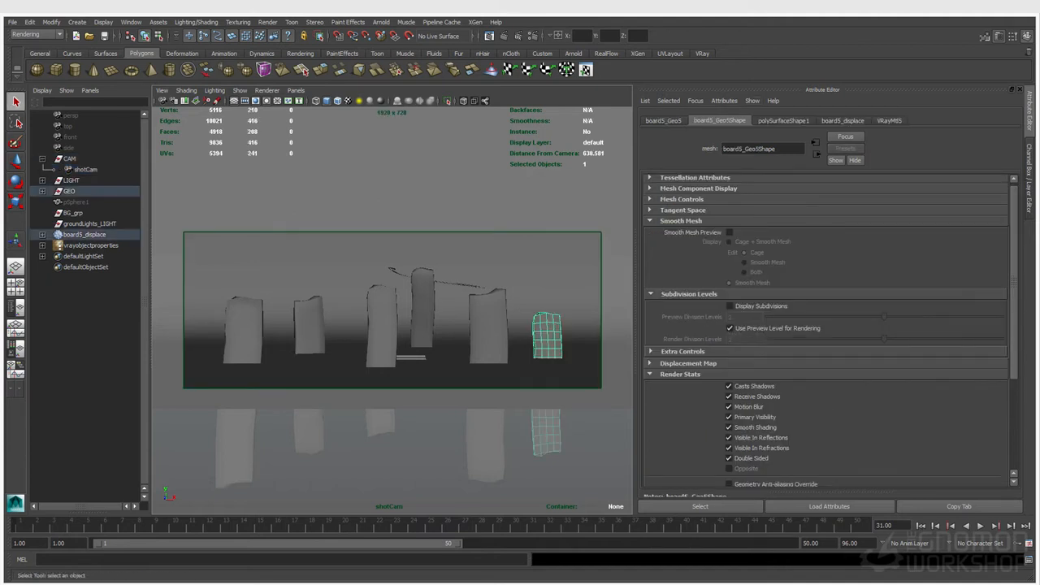
click(85, 169)
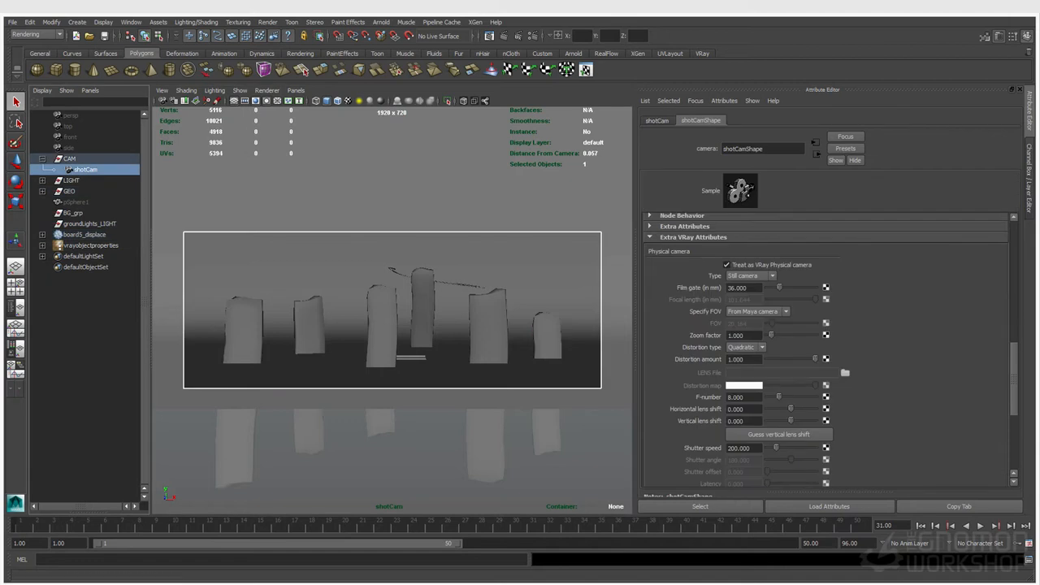
click(488, 326)
click(518, 36)
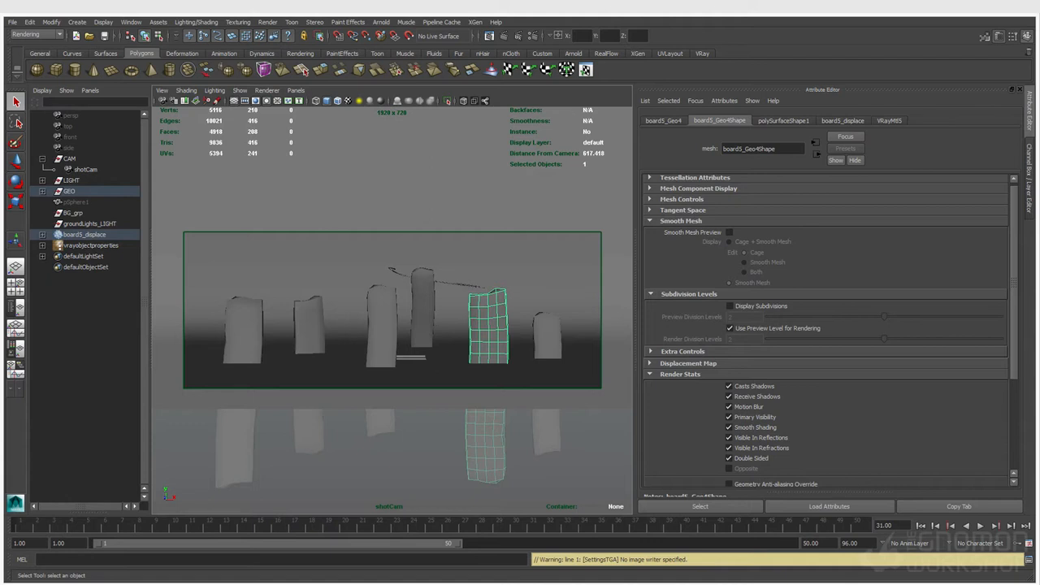
Step: Reselect shotCam and show the V-Ray frame buffer from the render settings
click(68, 169)
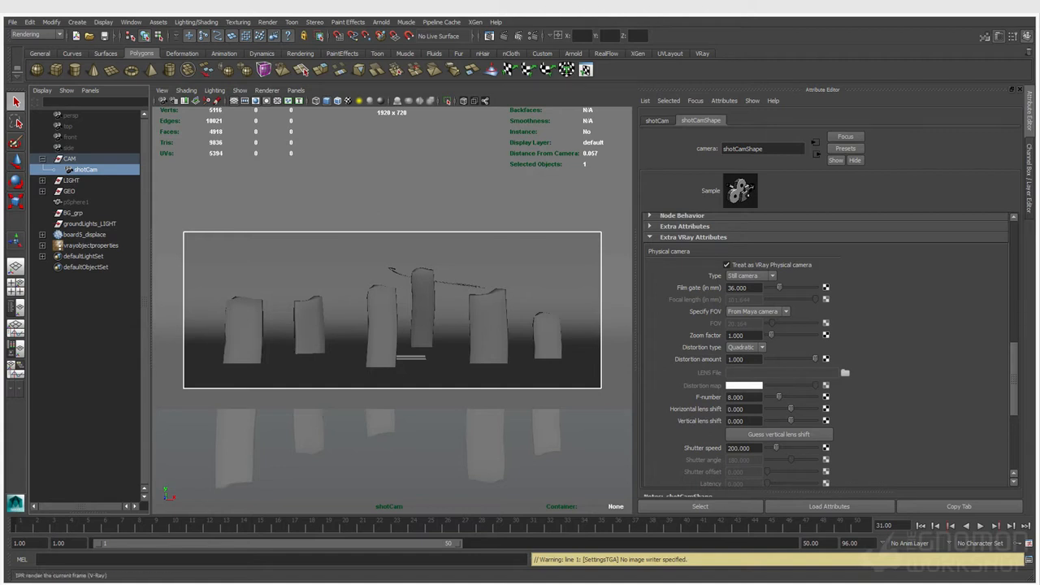
click(533, 36)
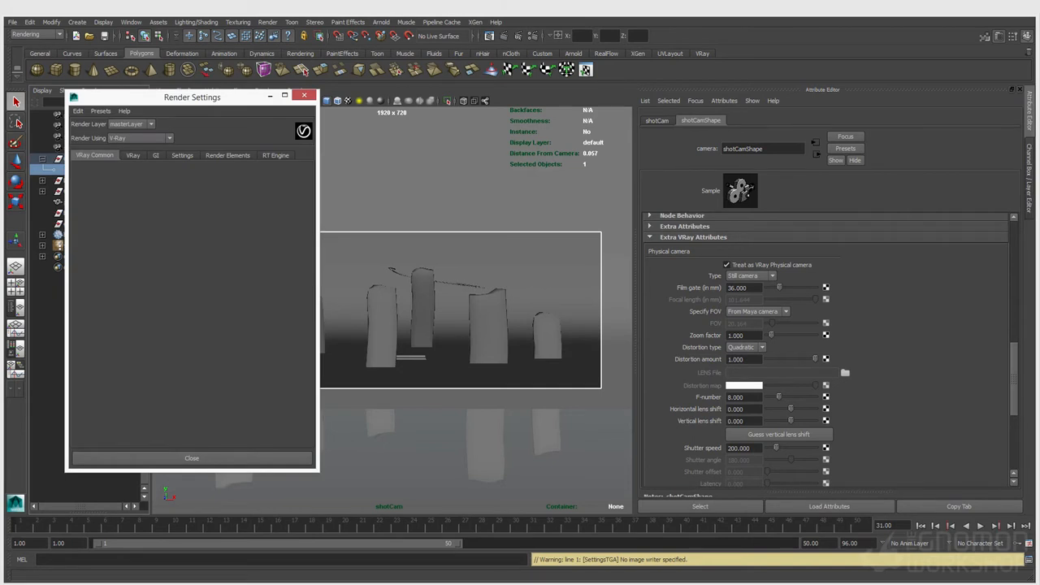
scroll(220, 409, down, 8)
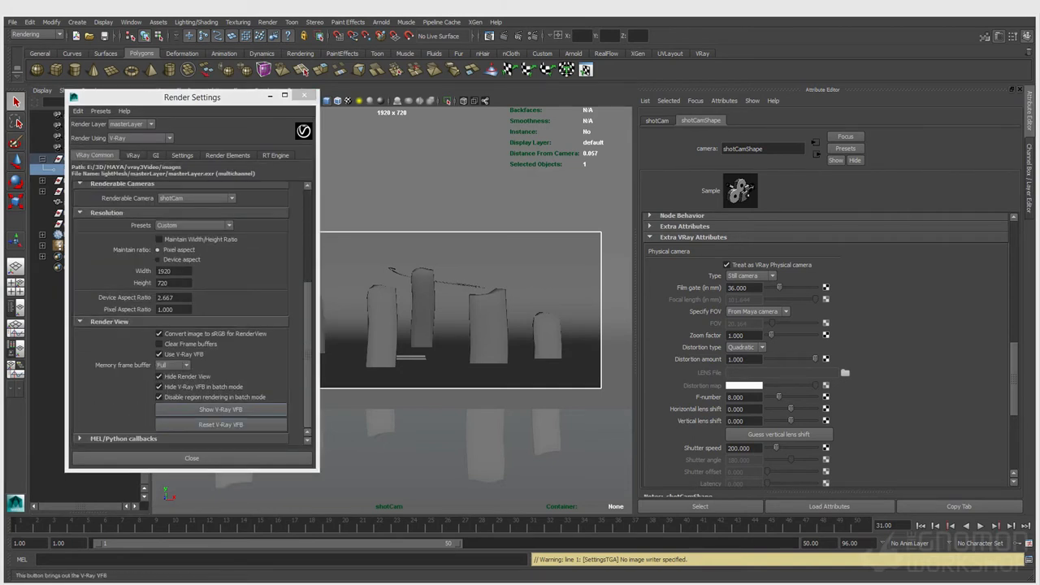
click(220, 409)
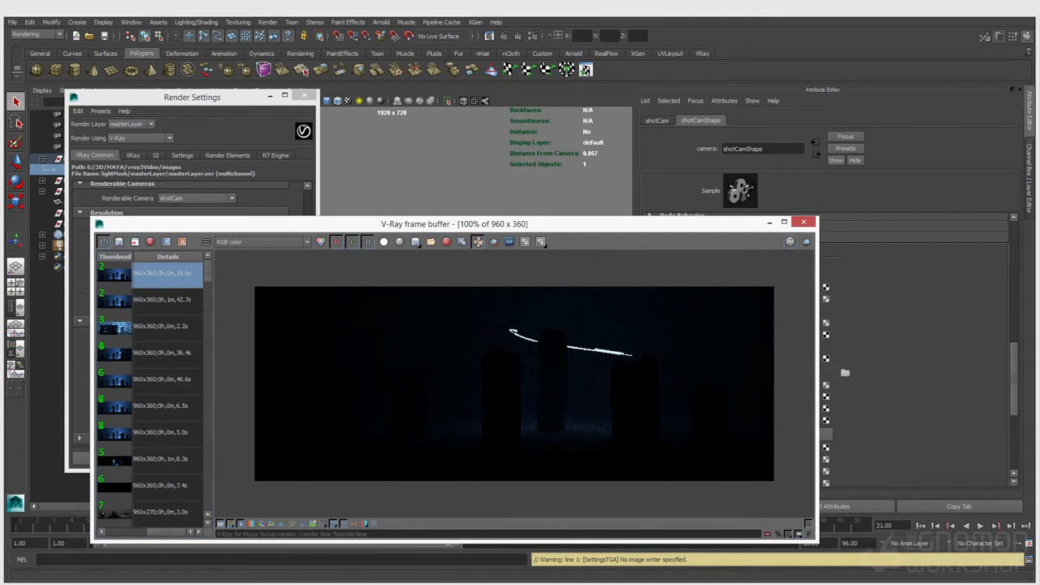
Step: Compare the latest render with earlier ones in the frame buffer history, and close the frame buffer
double_click(167, 299)
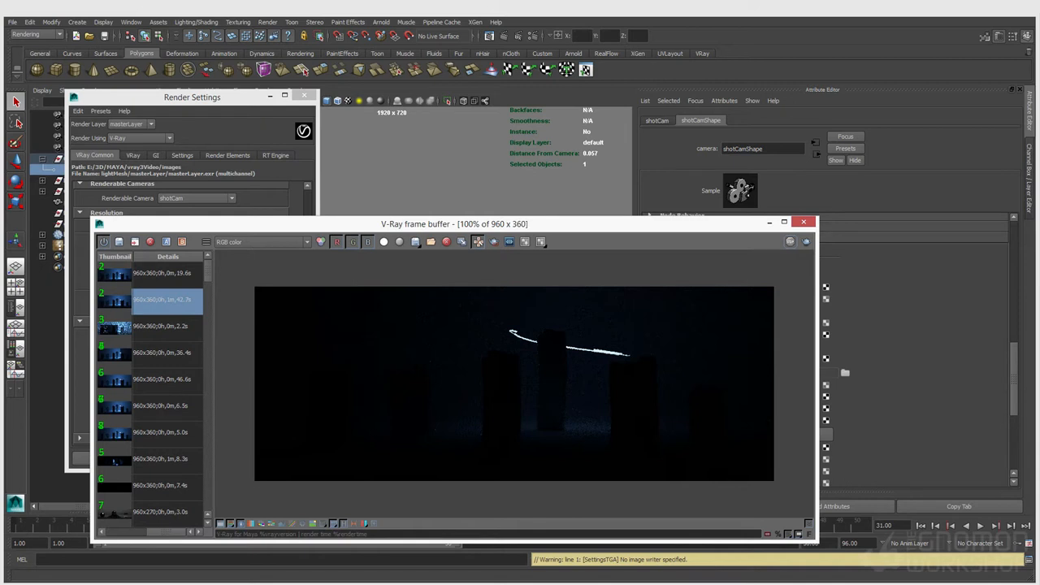
click(168, 353)
double_click(168, 327)
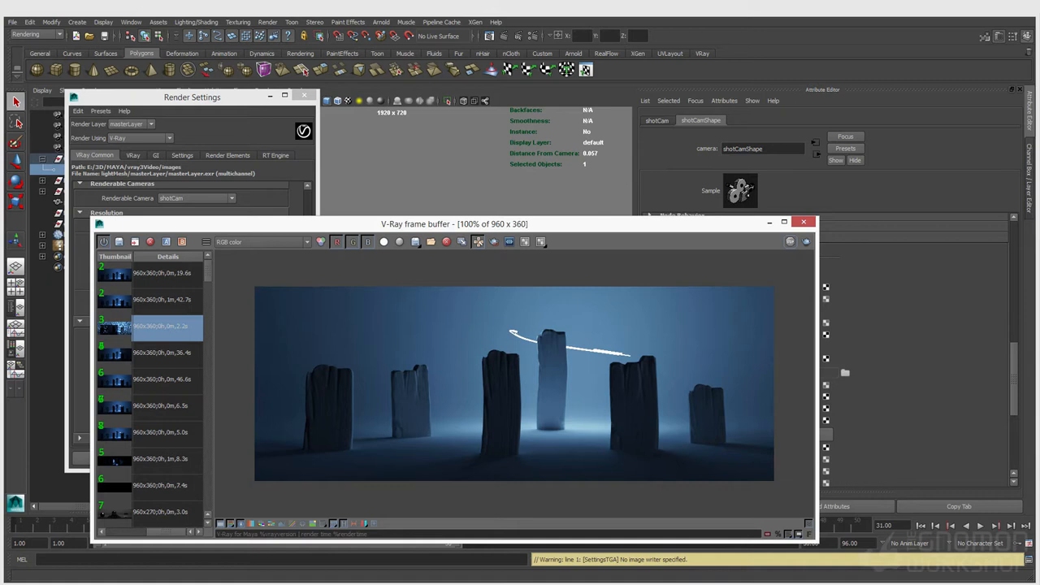
key(alt+F4)
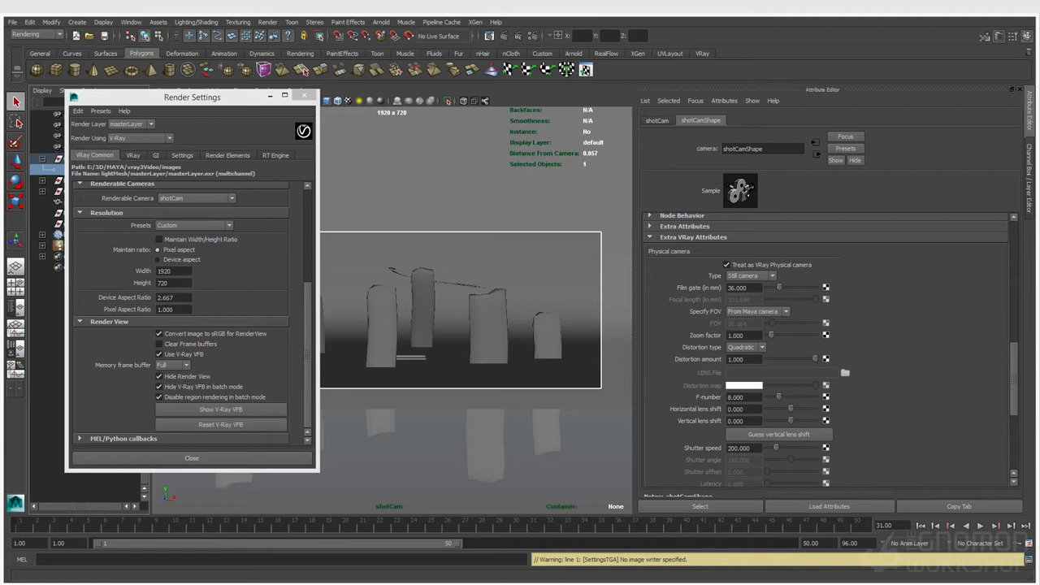
Step: Review the camera's exposure settings, select the white backdrop and start a new V-Ray render
scroll(781, 431, down, 2)
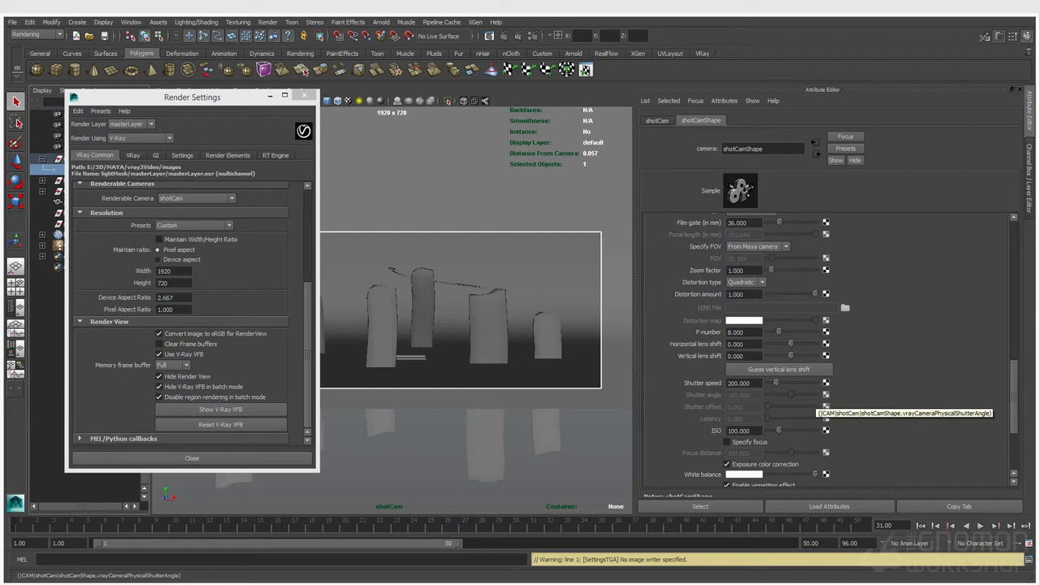
scroll(813, 382, up, 2)
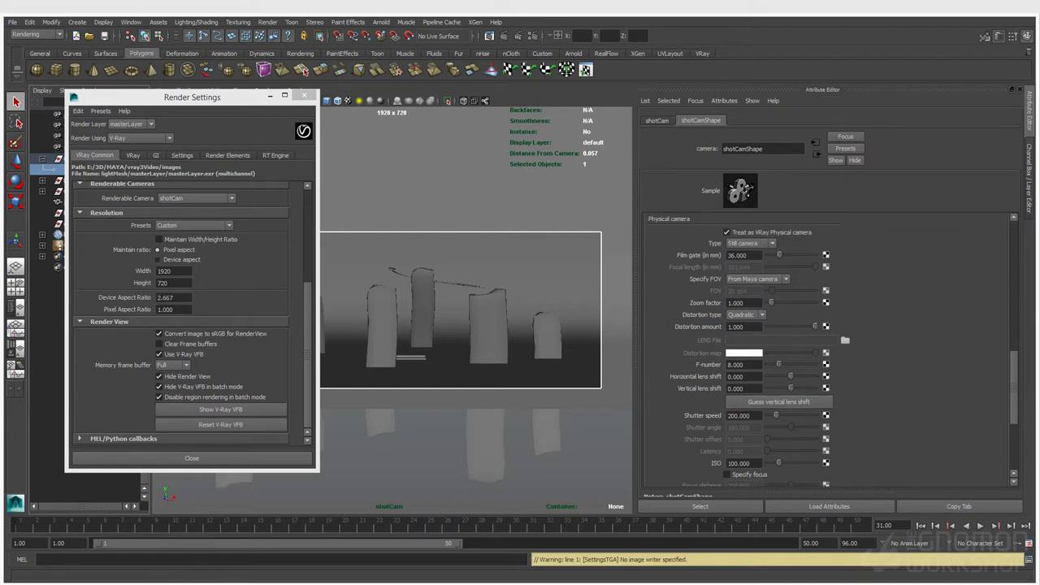
click(569, 211)
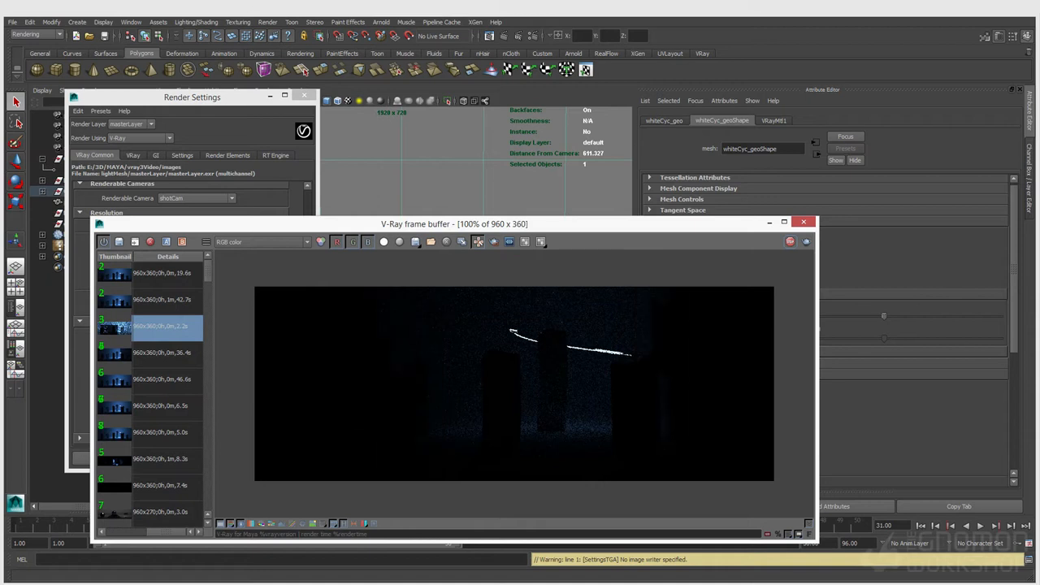
Step: Close the render settings, hide the render history, and reposition and narrow the V-Ray frame buffer
click(304, 96)
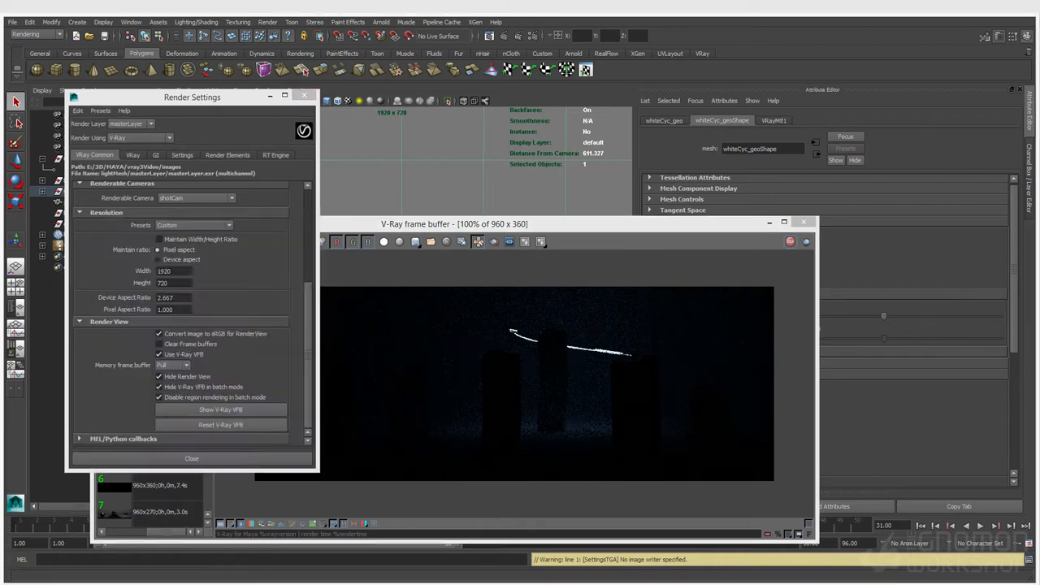
drag(454, 223, 422, 212)
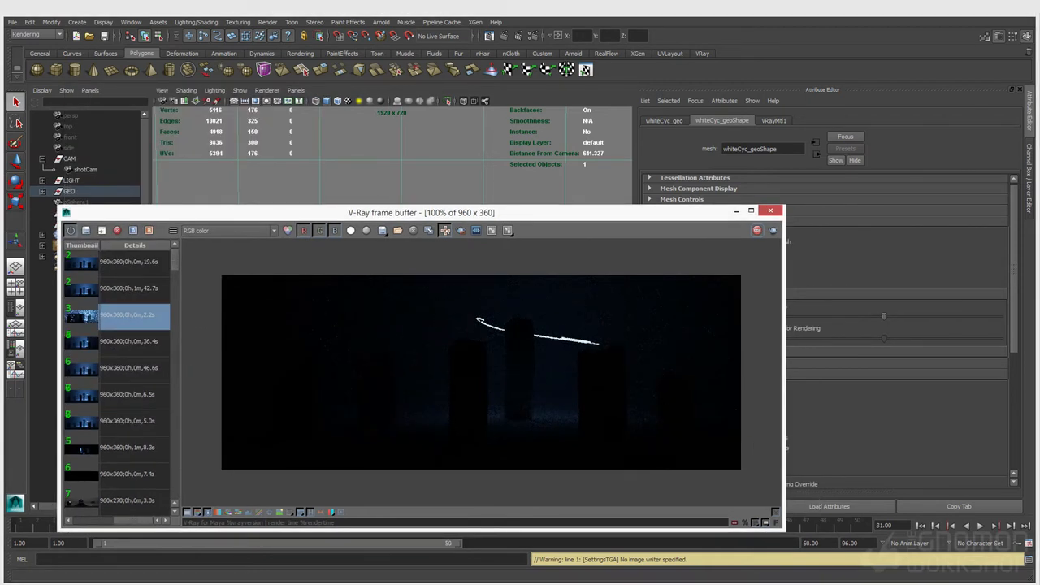
click(310, 512)
drag(481, 212, 445, 164)
drag(748, 325, 720, 325)
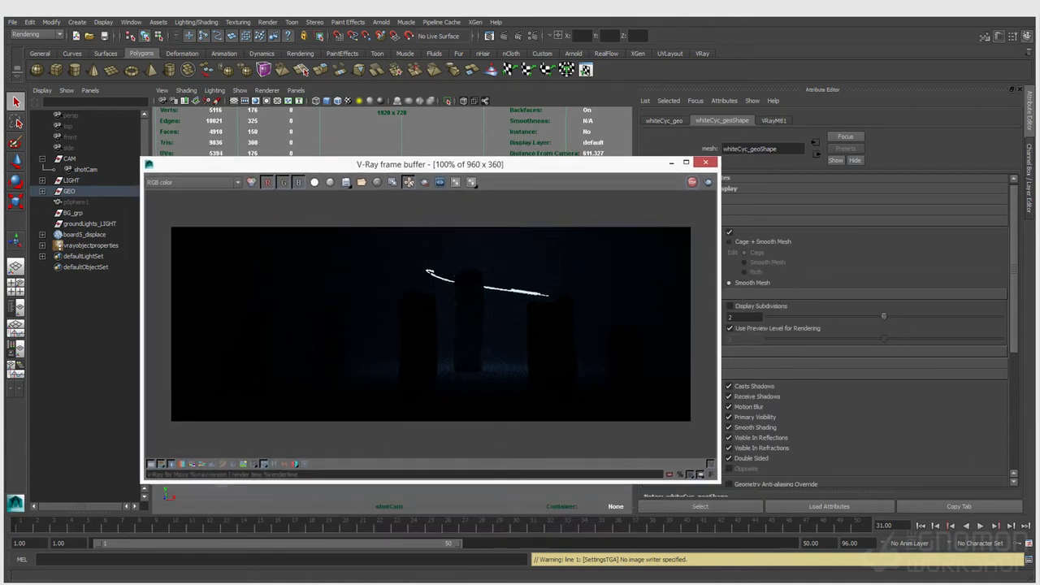
Step: Select shotCam, move the frame buffer clear of its attributes, and review the F-number, shutter speed and ISO
click(85, 169)
drag(431, 164, 355, 164)
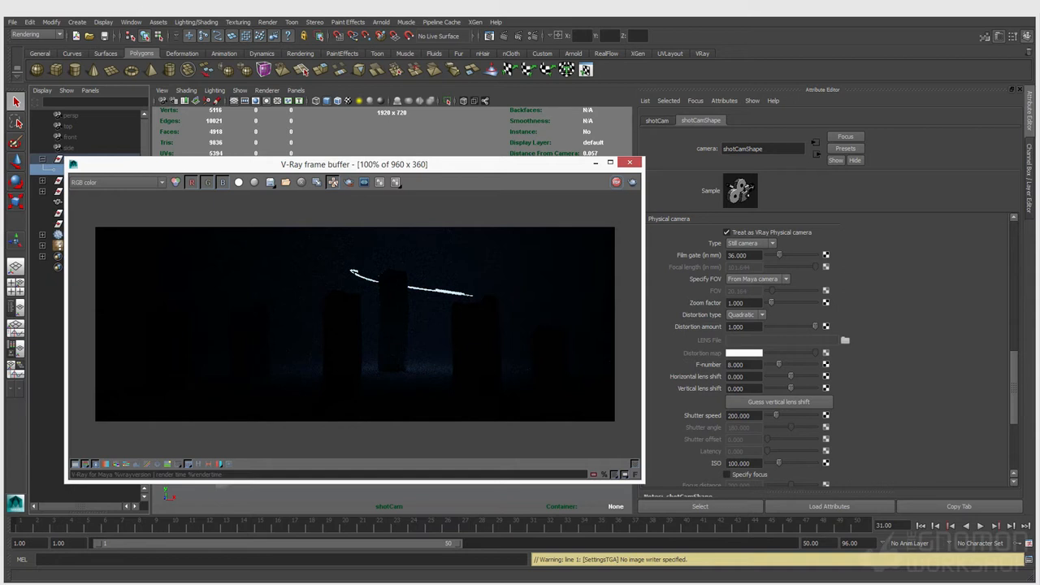
double_click(735, 365)
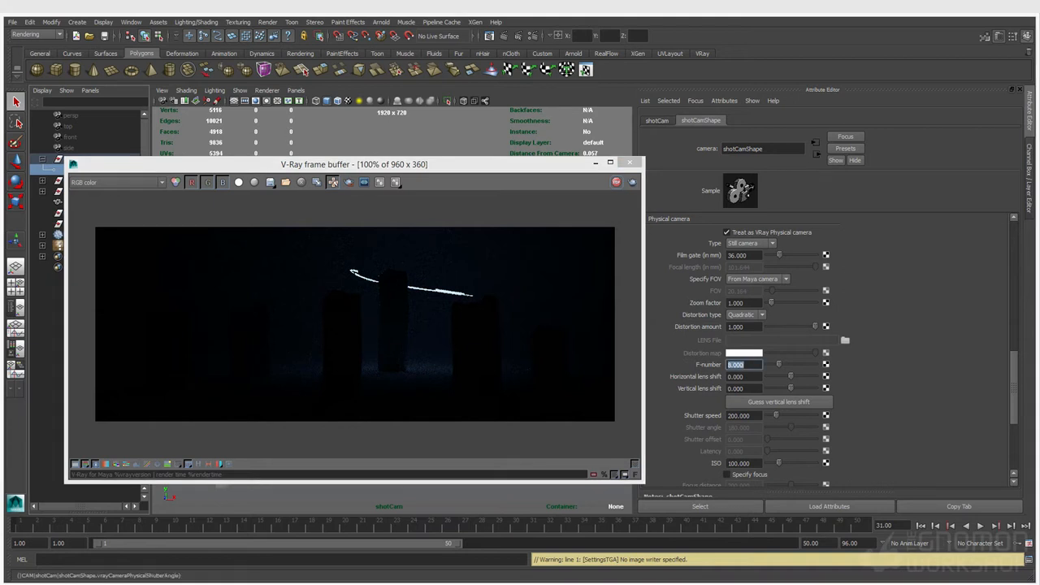
double_click(740, 416)
double_click(739, 464)
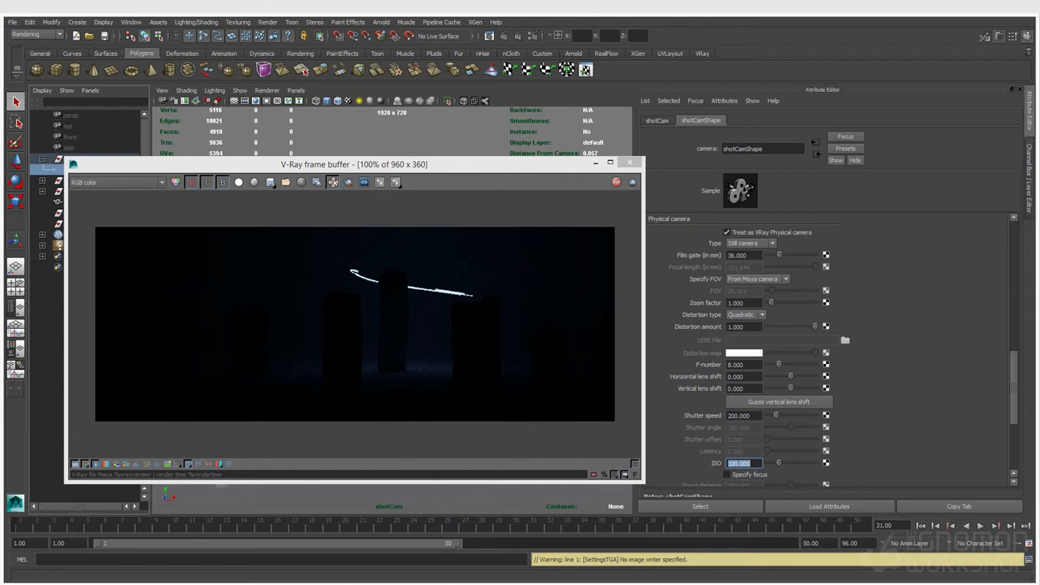
double_click(735, 365)
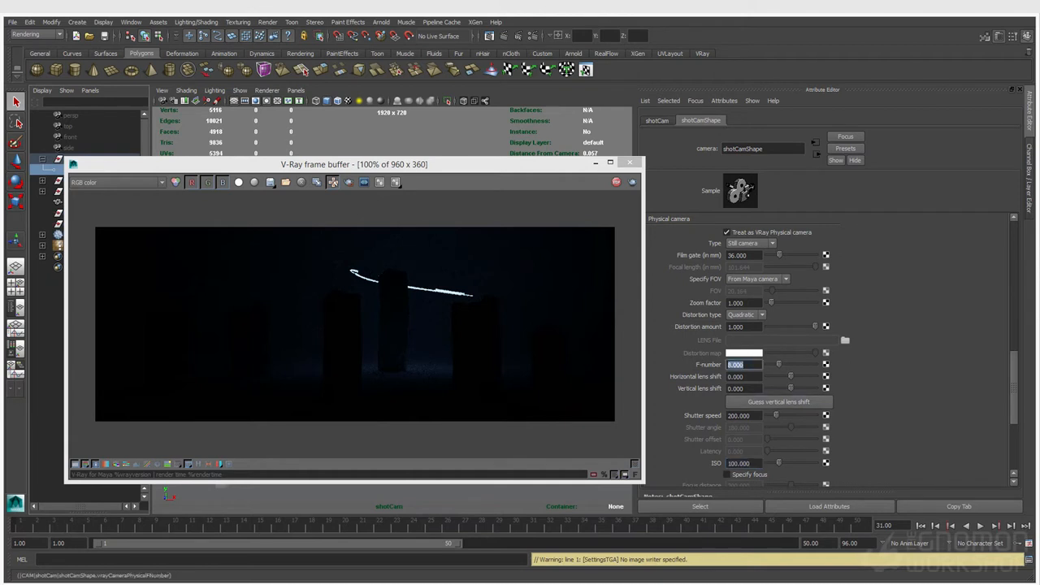
key(Return)
Step: Set shotCam's F-number to 22 and inspect the updated render up close
double_click(736, 365)
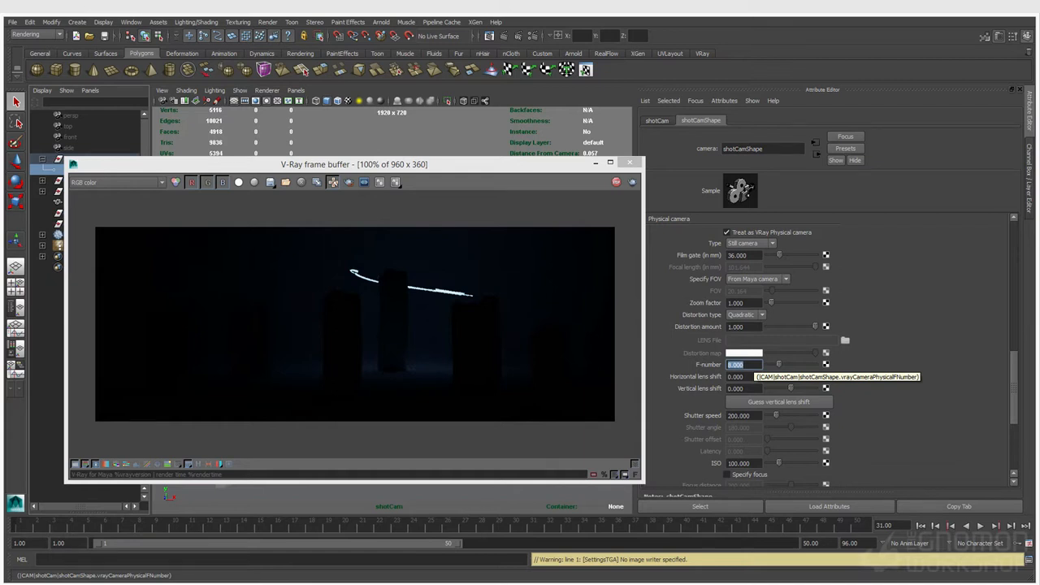
text(22)
key(Return)
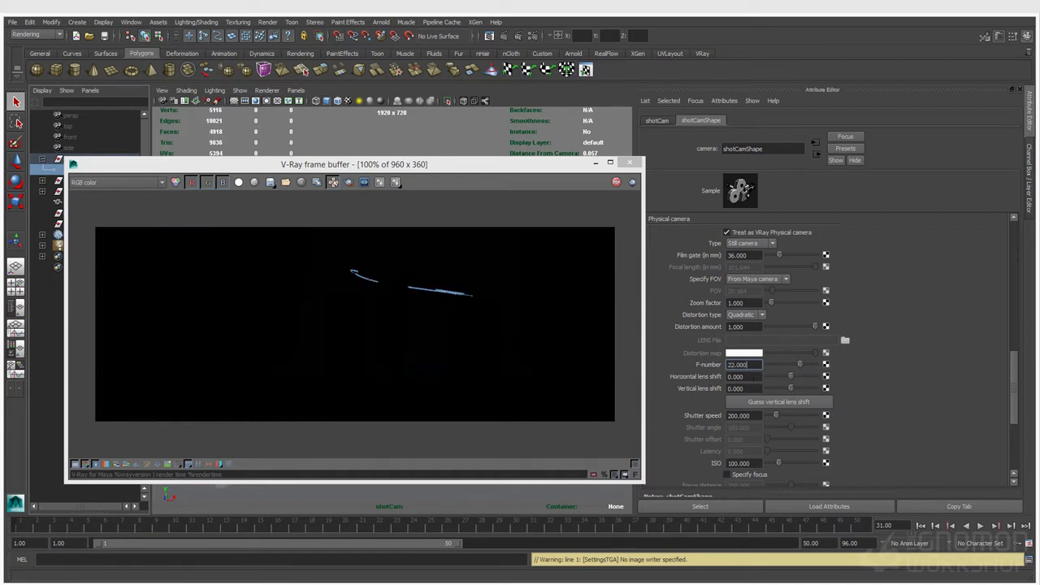
scroll(411, 281, up, 2)
scroll(411, 280, down, 1)
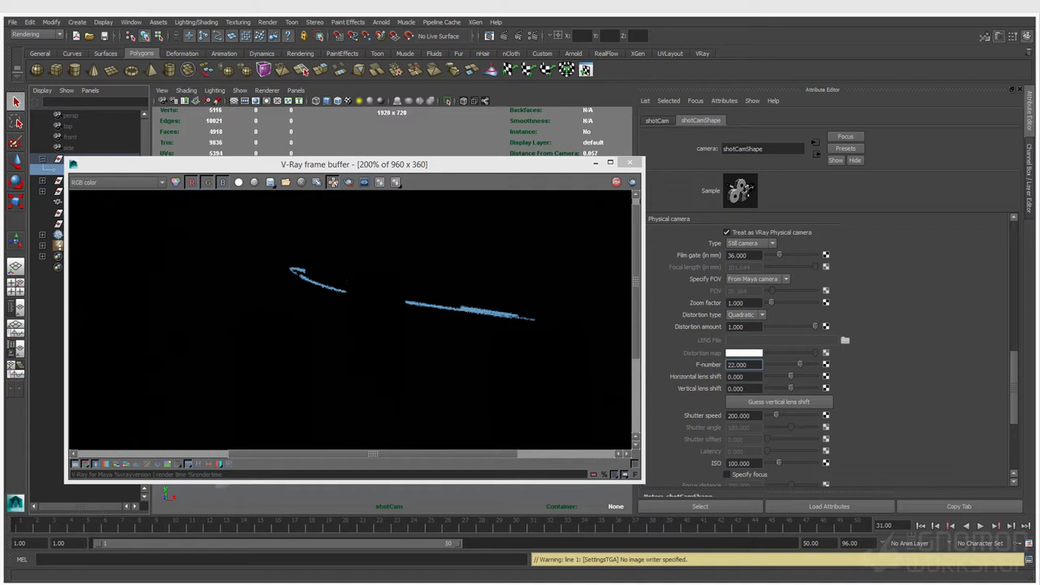
Step: Set shotCam's F-number to 1.4 and view the whole updated render
double_click(737, 365)
scroll(354, 323, down, 2)
scroll(355, 324, up, 1)
text(4)
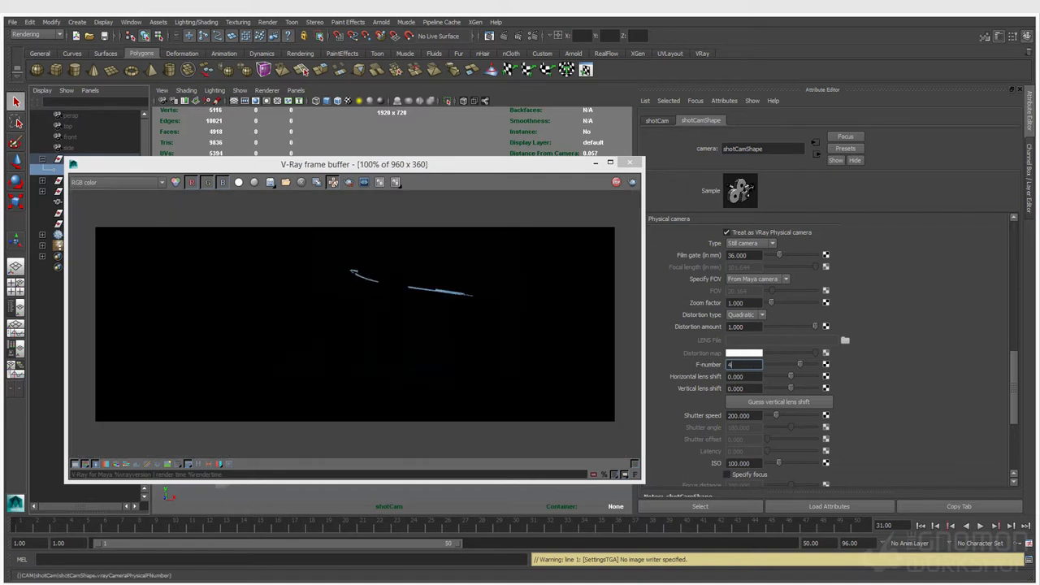
key(BackSpace)
text(1.4)
key(Return)
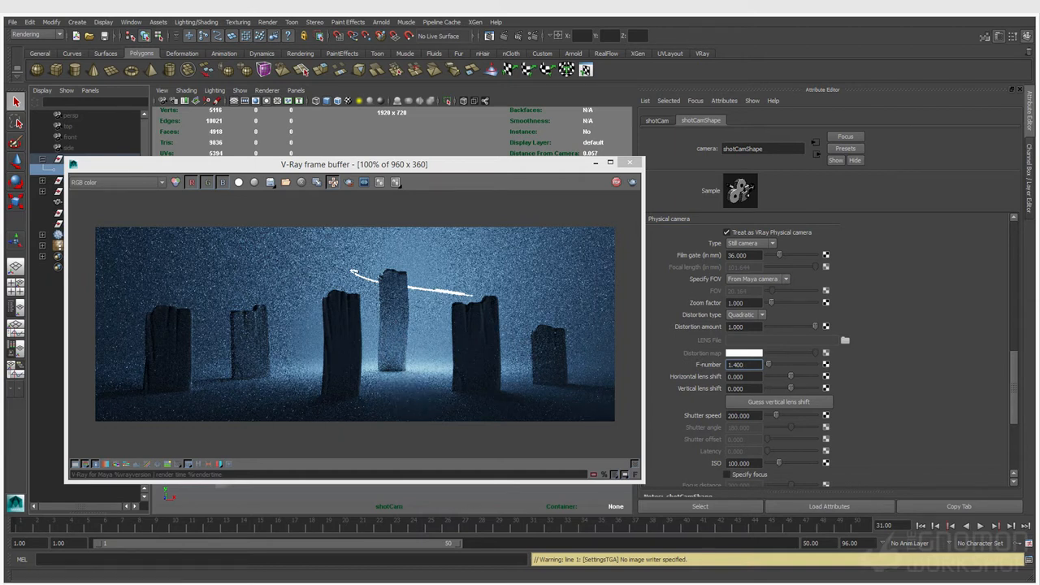
key(Return)
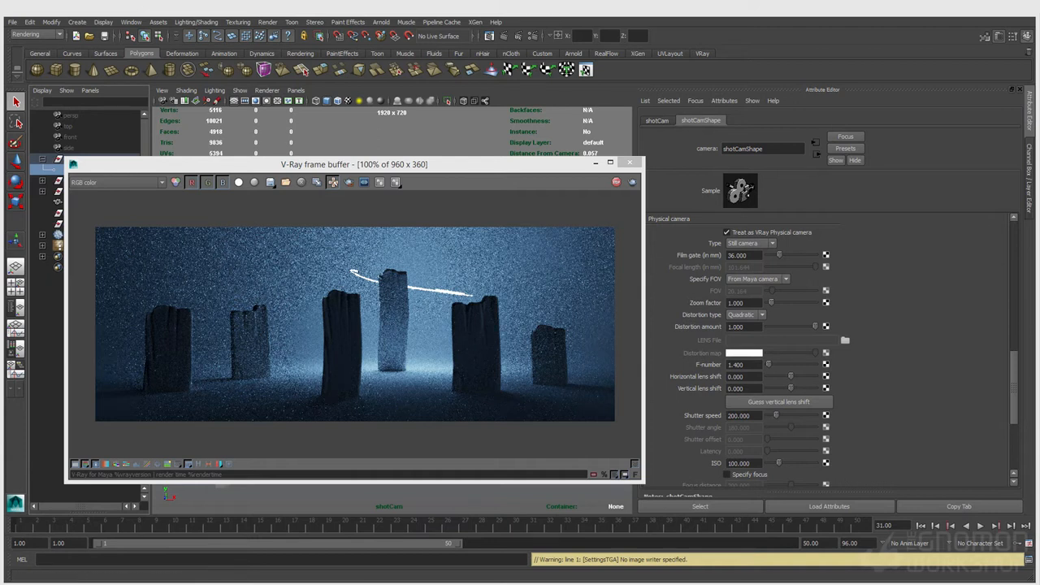
Step: Review the shutter speed and F-number of shotCam, and reposition the frame buffer to uncover the viewport's object details
click(739, 415)
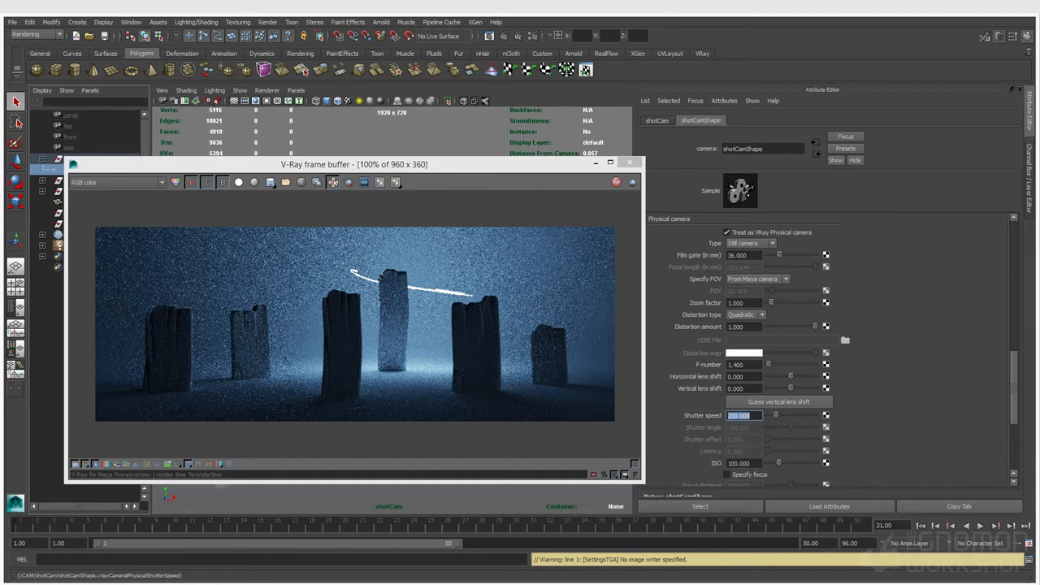
double_click(740, 364)
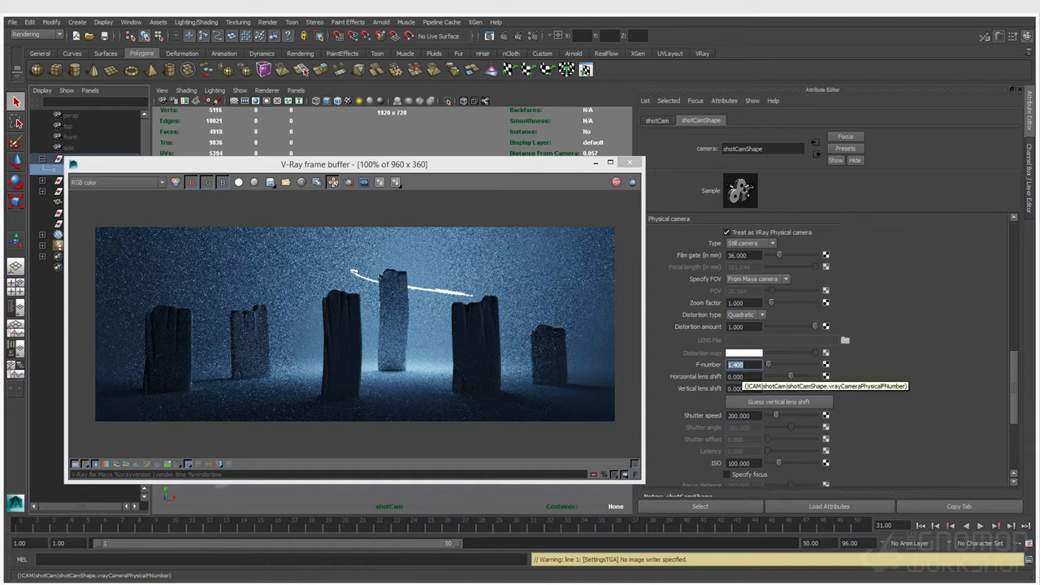
click(738, 416)
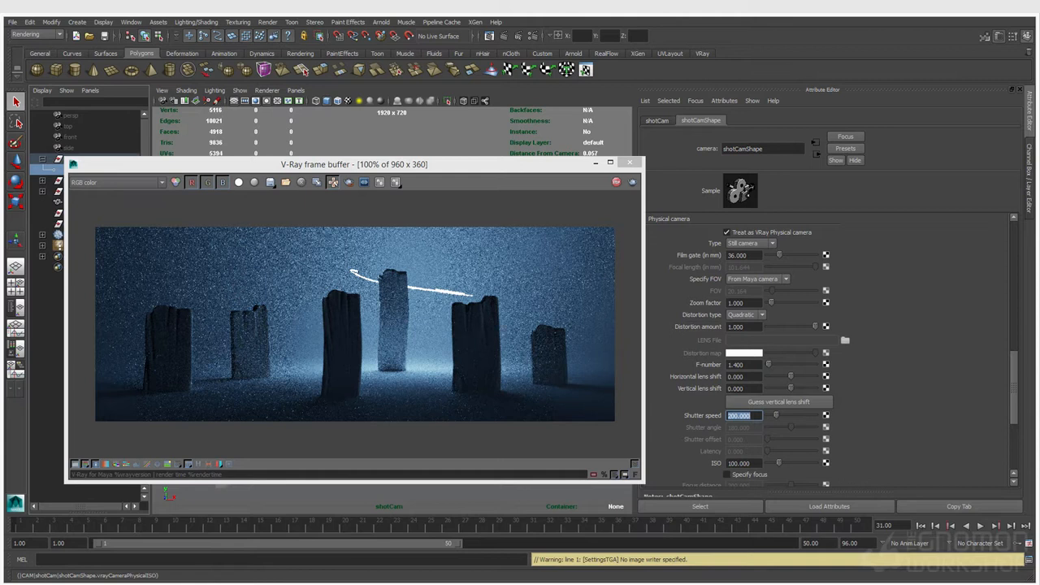
double_click(744, 364)
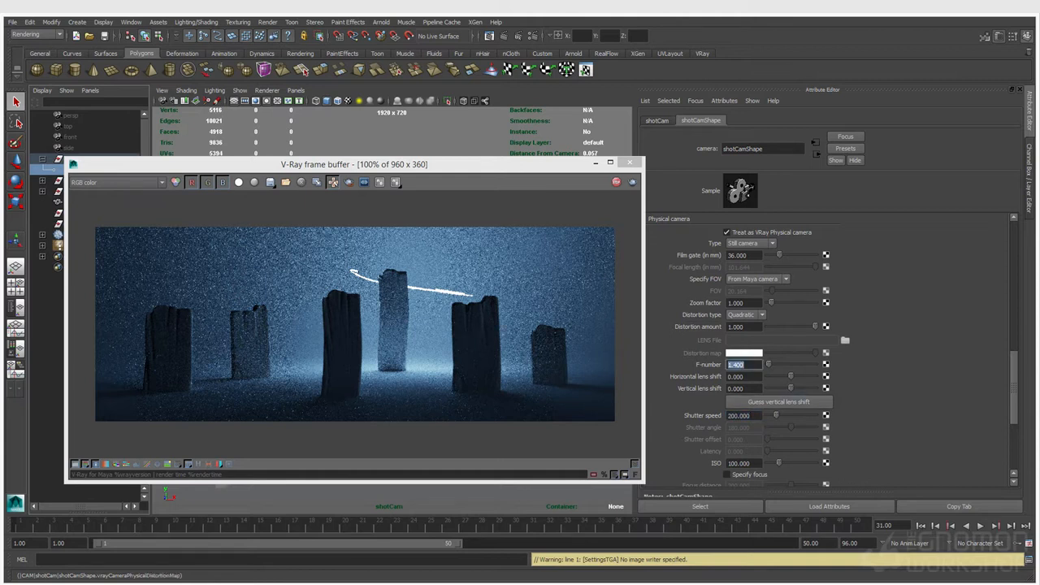
drag(353, 164, 337, 299)
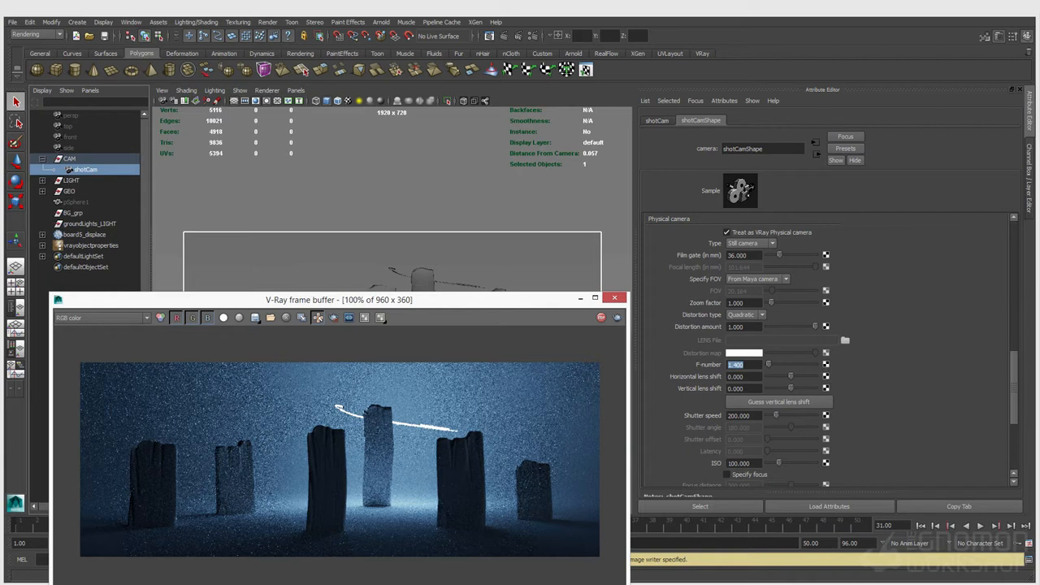
drag(336, 299, 328, 228)
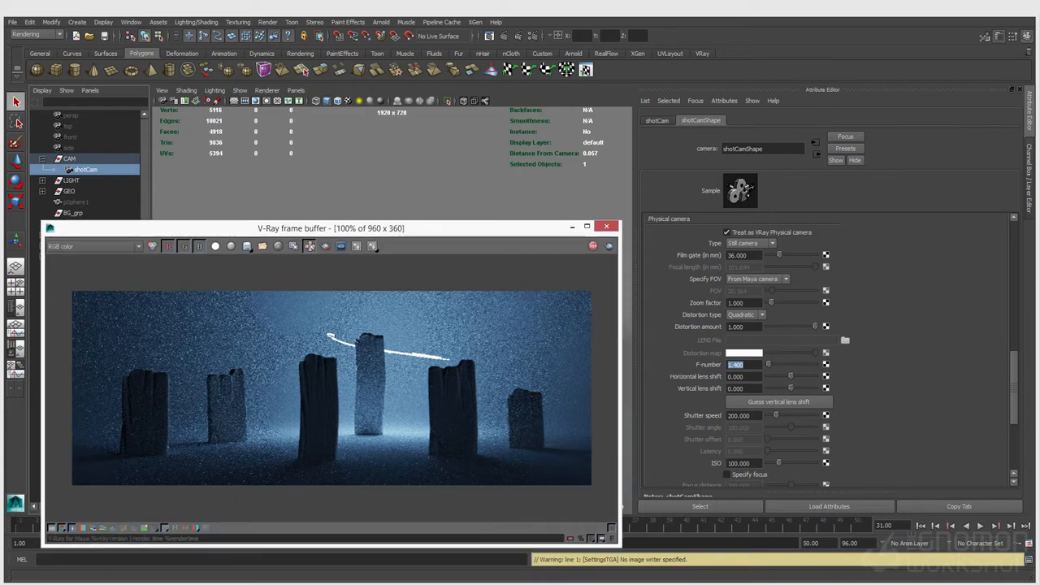
Step: Enable depth of field and a specified focus distance on shotCam's physical camera
scroll(813, 341, down, 3)
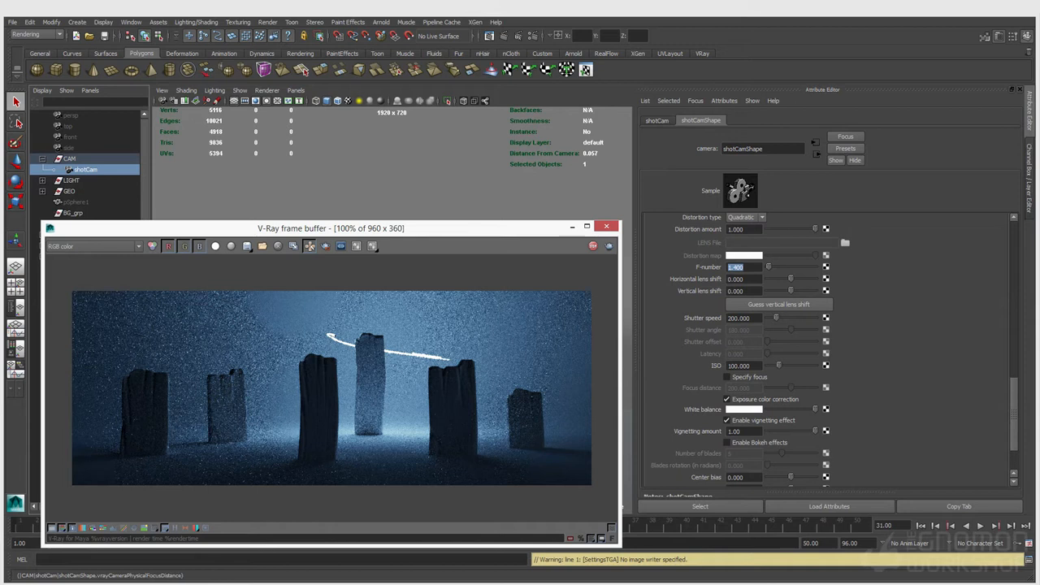
scroll(836, 350, down, 3)
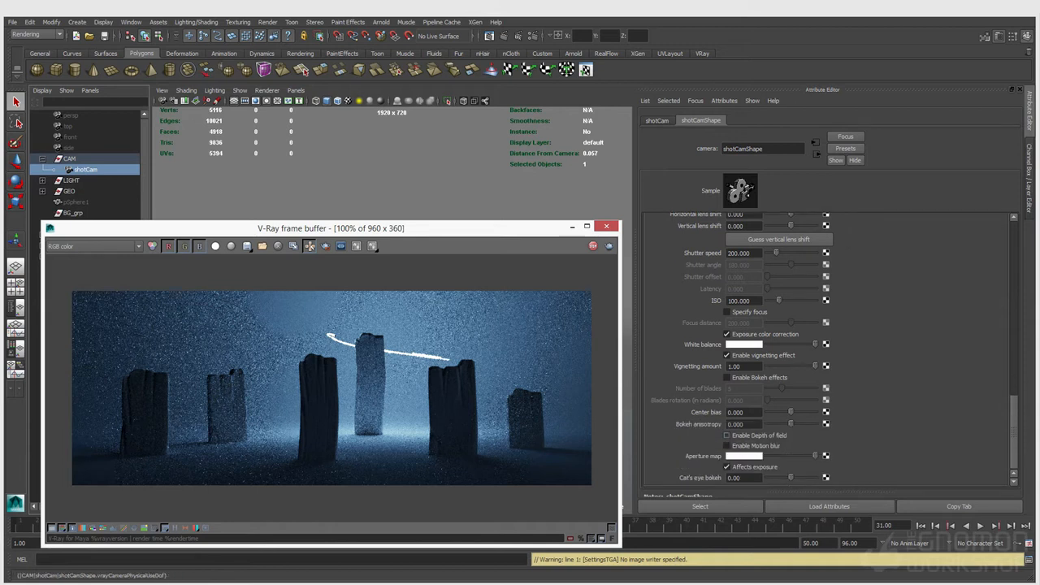
click(726, 436)
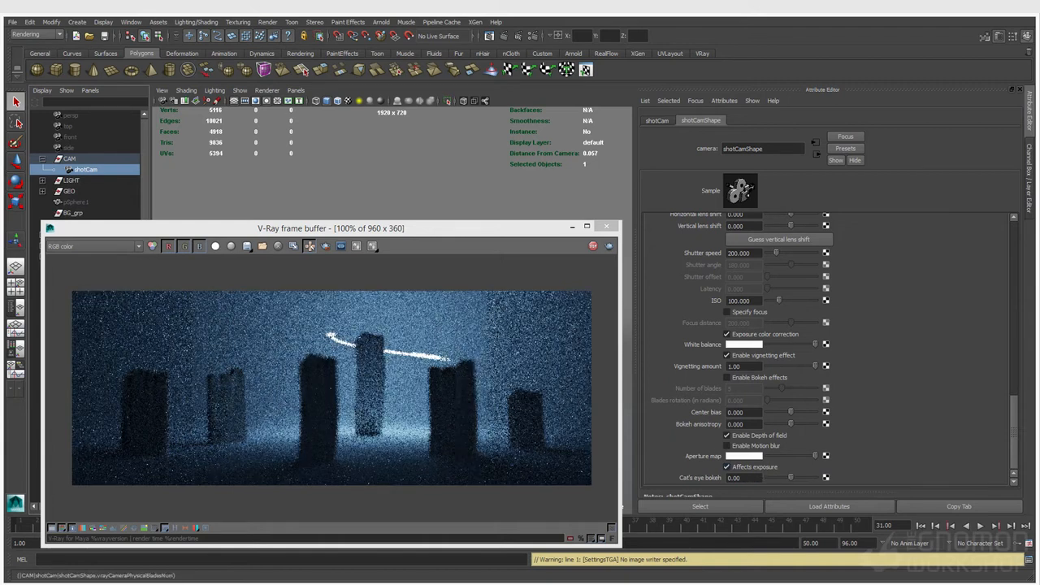
click(727, 312)
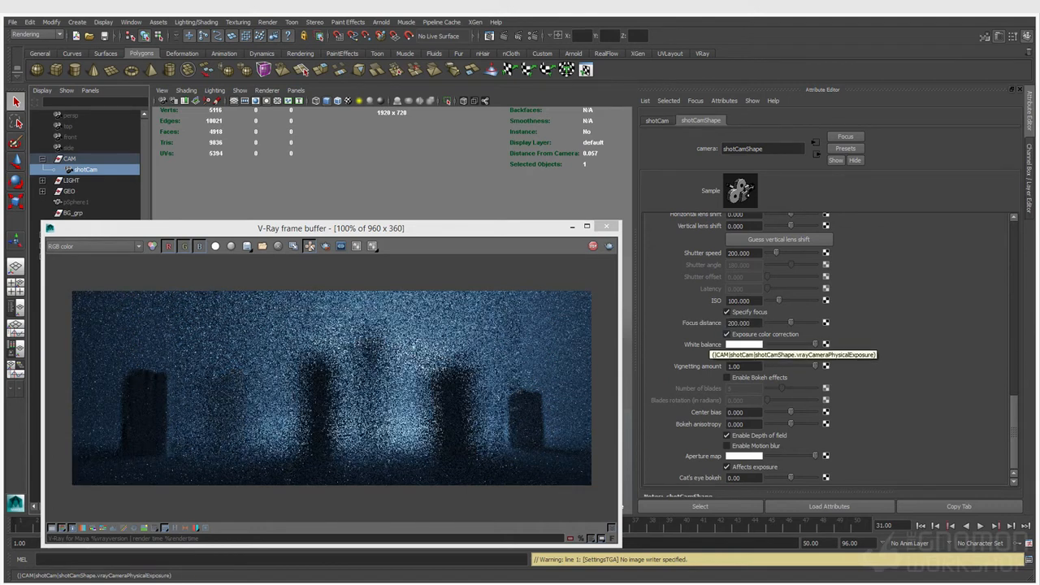
Step: Select the tall central board in the viewport, check its distance from the camera and review the heads-up display options
drag(330, 227, 474, 377)
click(422, 307)
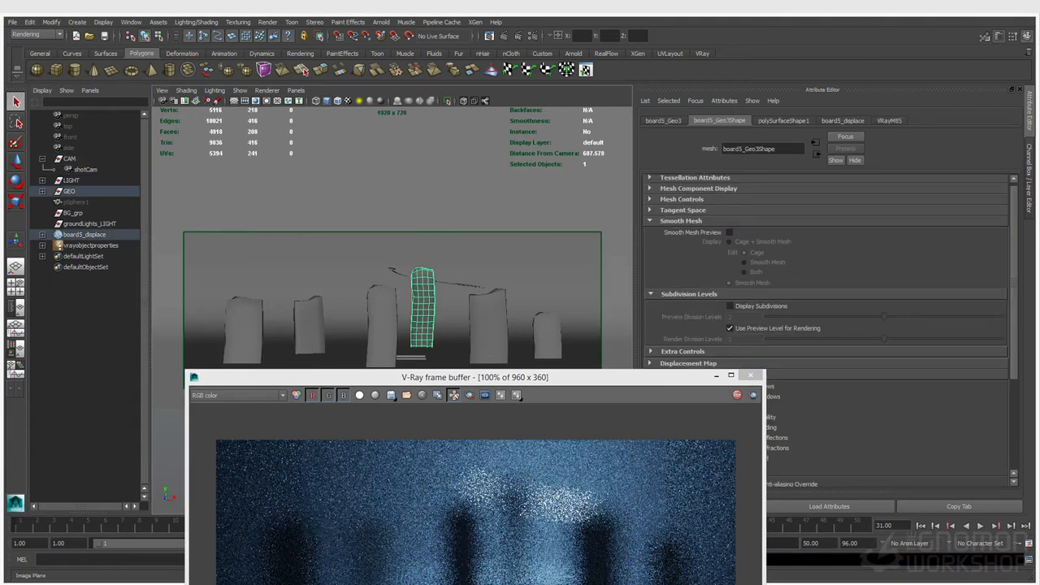
click(103, 22)
mouse_move(122, 59)
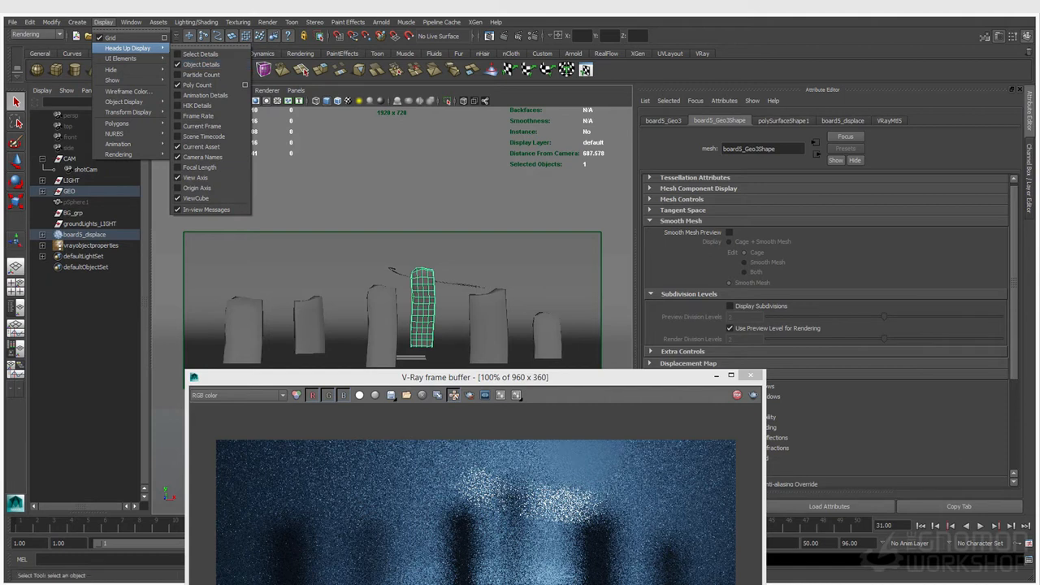
key(Escape)
drag(475, 377, 455, 305)
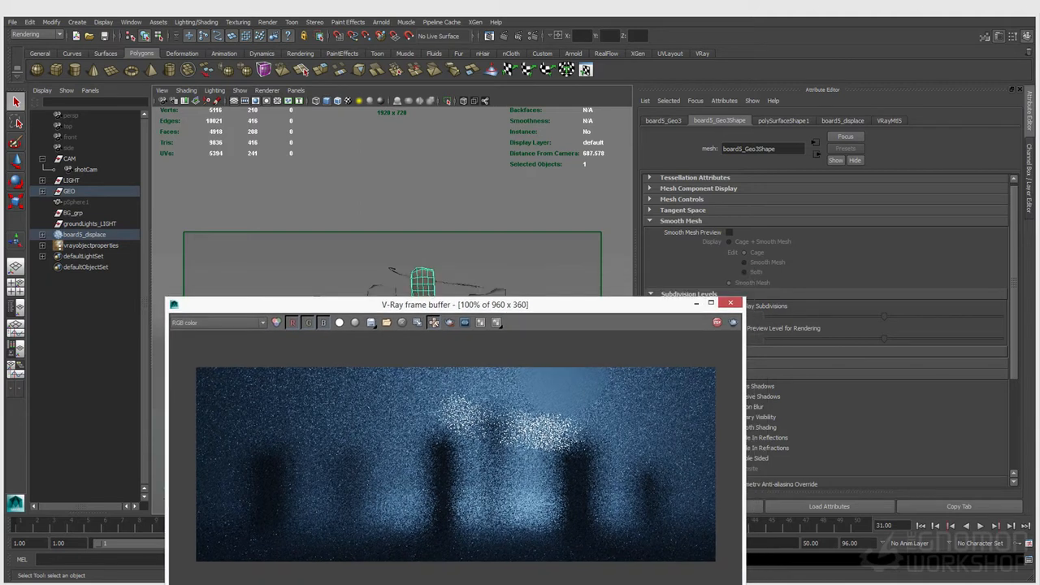
Step: Reselect shotCam, set its focus distance to 687, and reposition the frame buffer beside the camera attributes
click(69, 169)
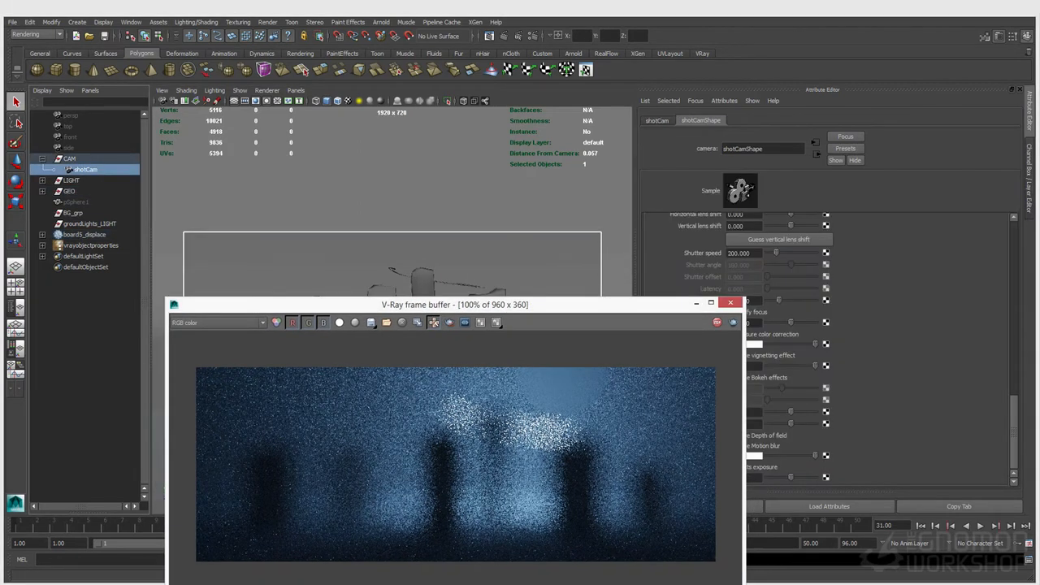
drag(455, 305, 402, 268)
double_click(742, 323)
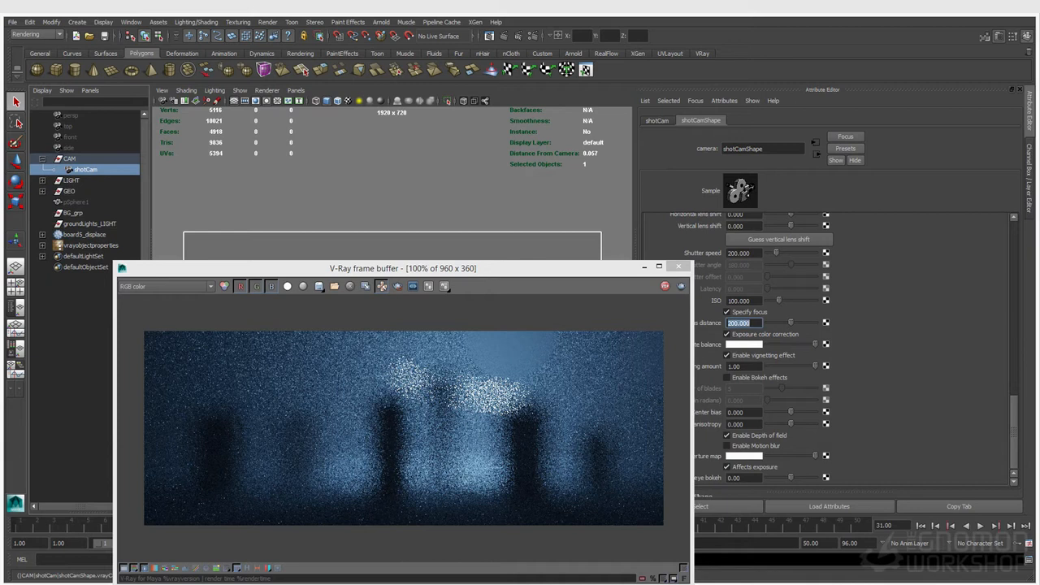
text(687)
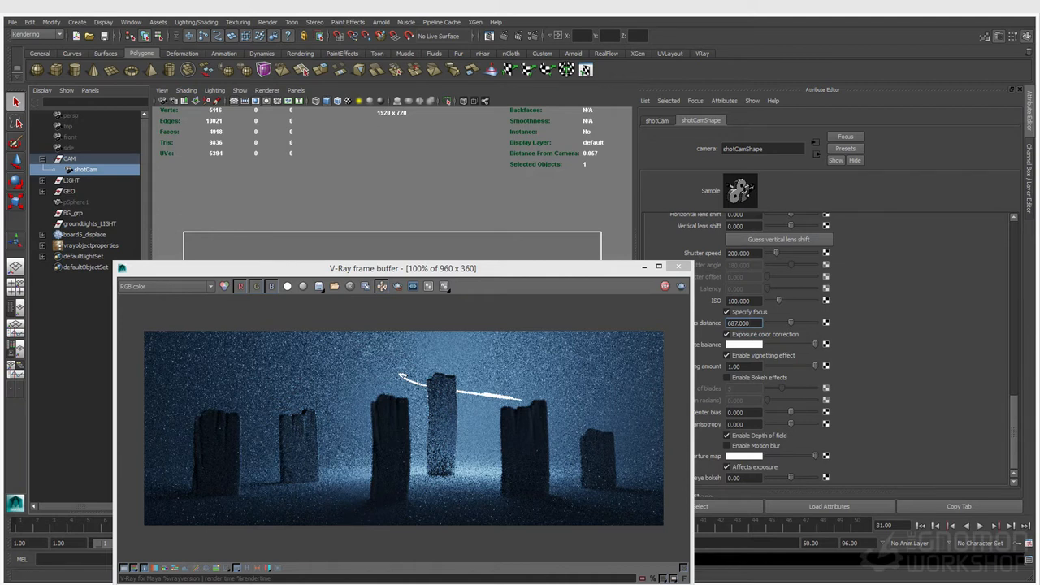
drag(487, 268, 458, 242)
scroll(764, 244, up, 1)
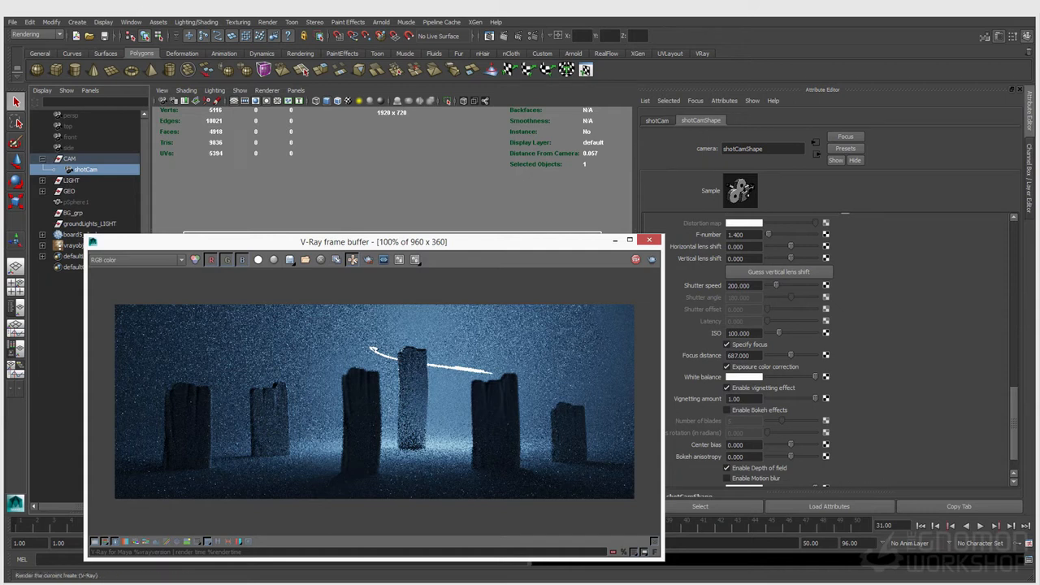
Step: Open the render settings and expand the V-Ray Camera section
click(533, 36)
click(132, 156)
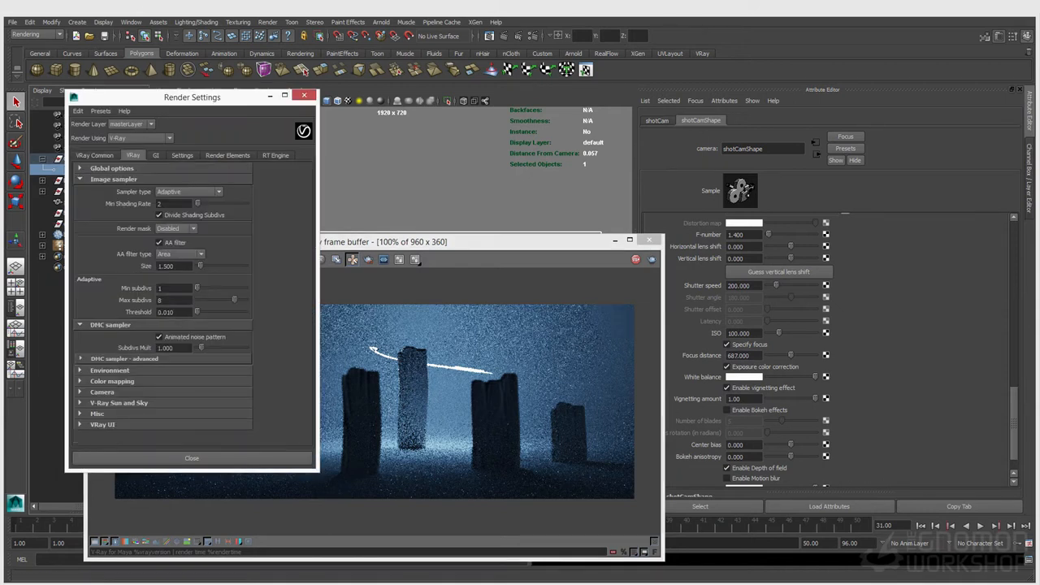
click(102, 392)
scroll(163, 305, down, 2)
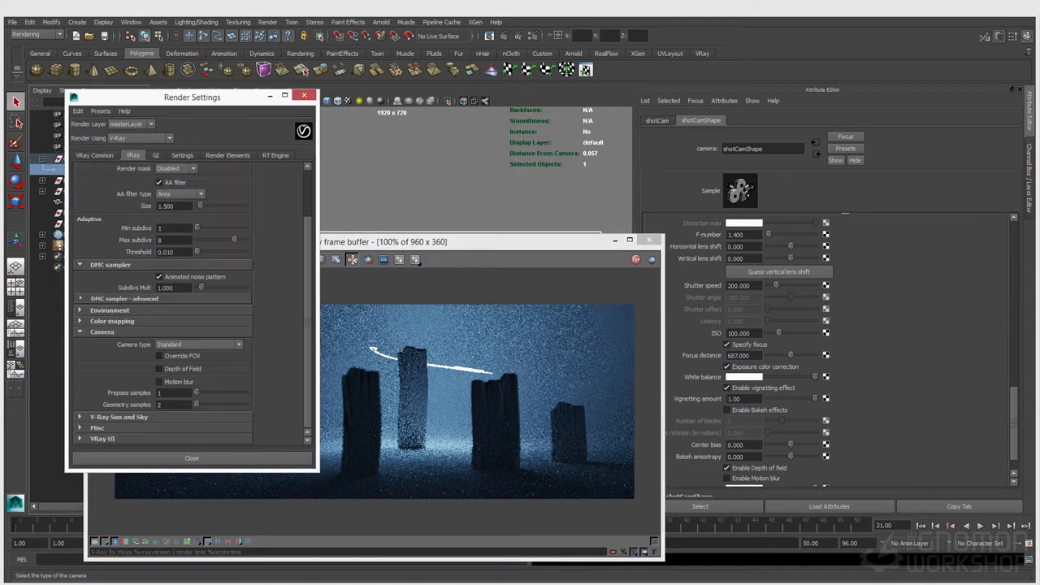
Step: Try the global Depth of Field option in the render settings, compare its aperture with shotCam's F-number, and disable it again
click(159, 368)
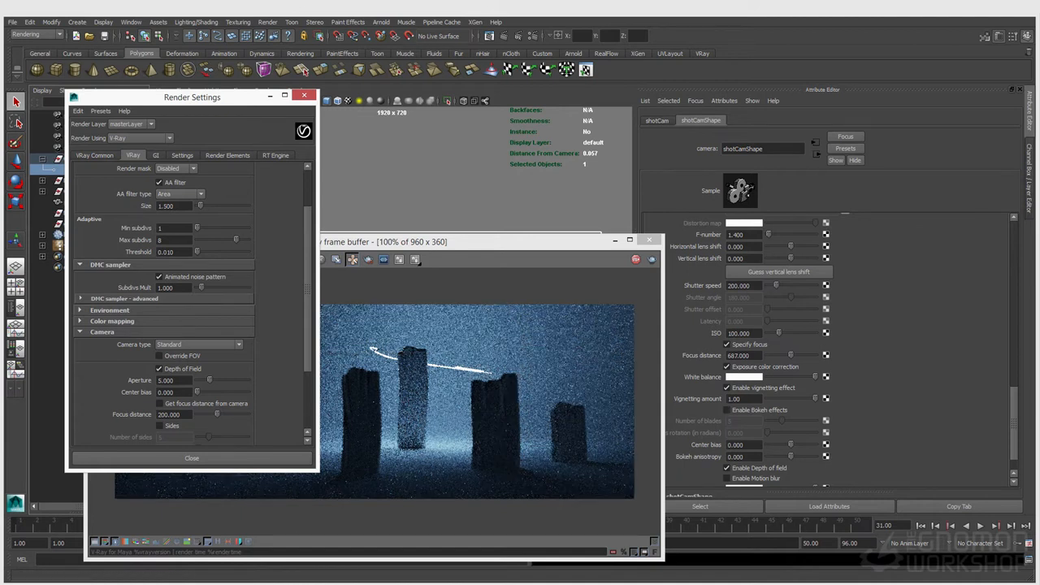
click(173, 381)
double_click(169, 380)
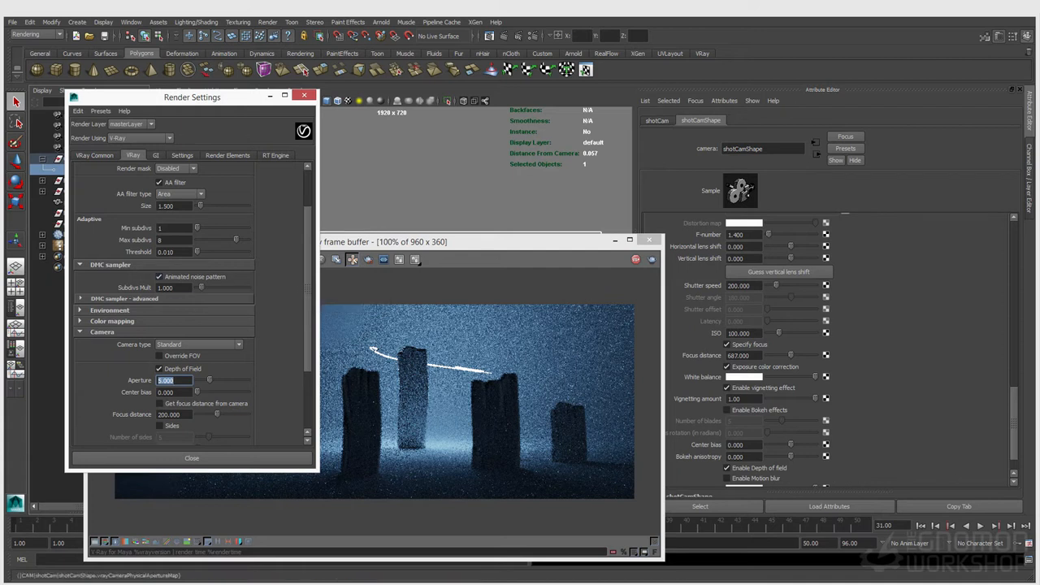
double_click(743, 234)
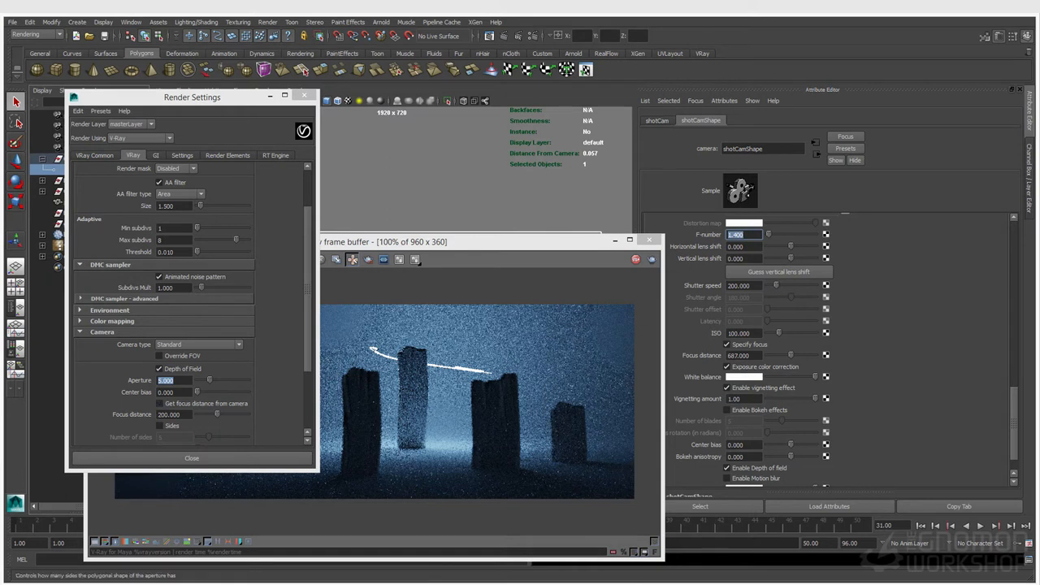
click(159, 369)
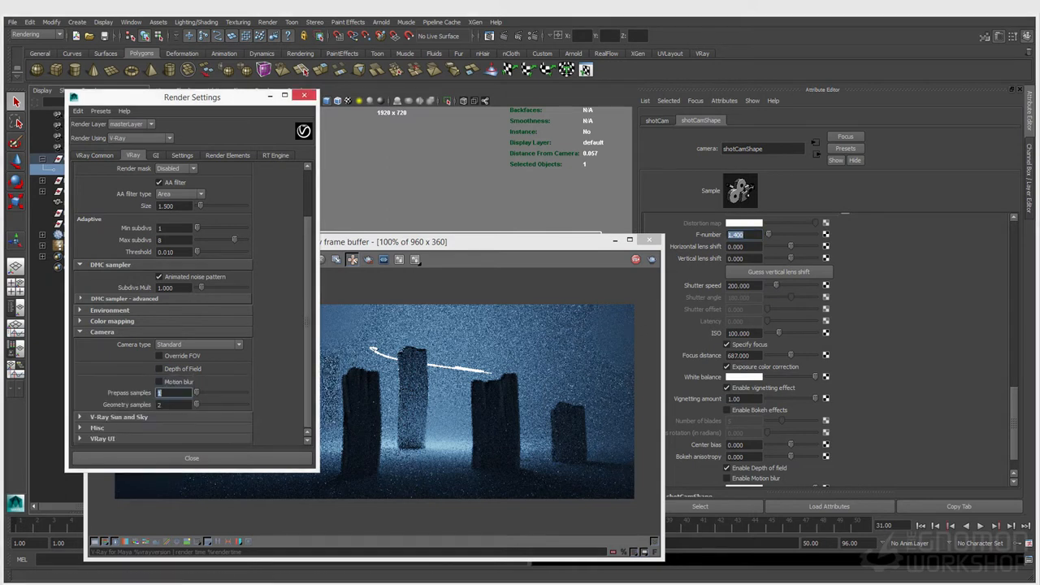
click(159, 368)
double_click(173, 380)
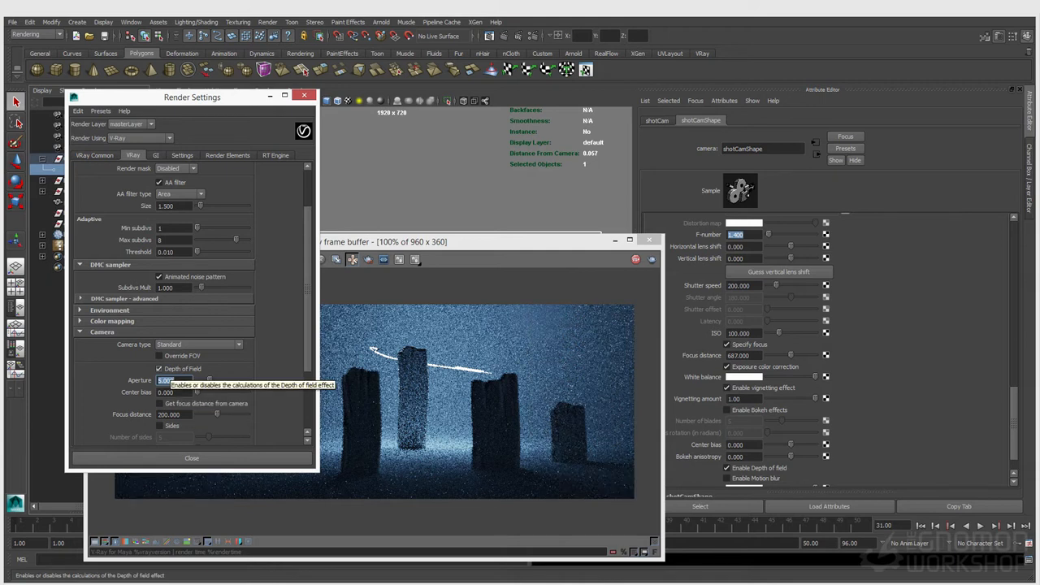
click(160, 369)
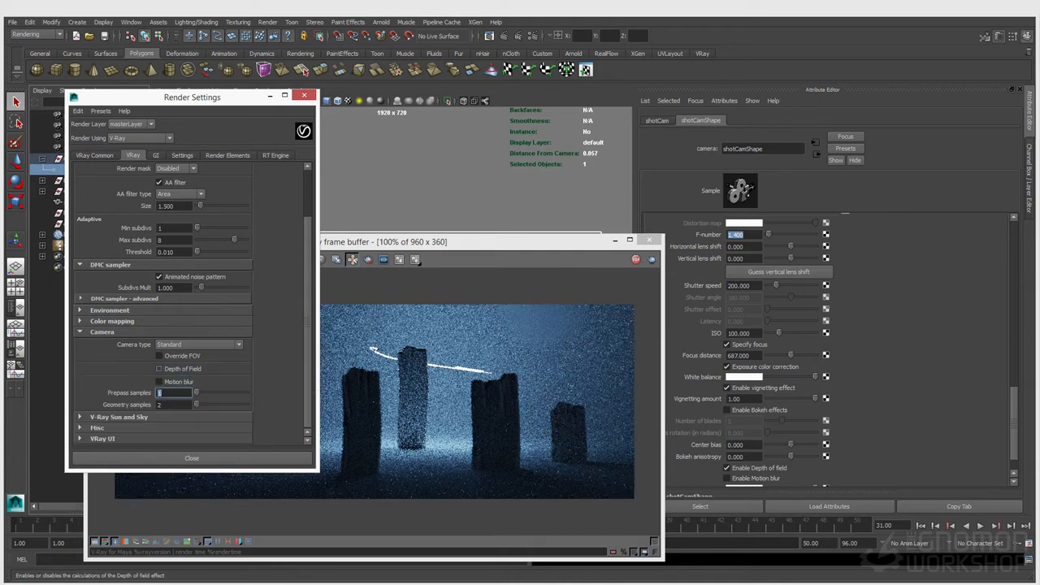
Step: Close the render settings, move the frame buffer clear of the camera attributes, and set shotCam's F-number to 1.2
click(304, 95)
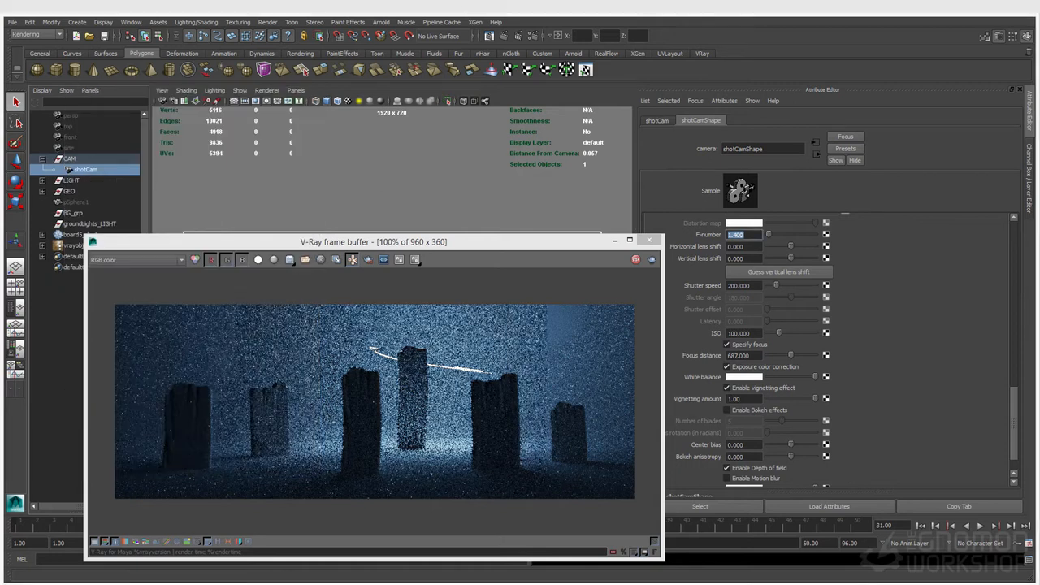
drag(384, 242, 353, 223)
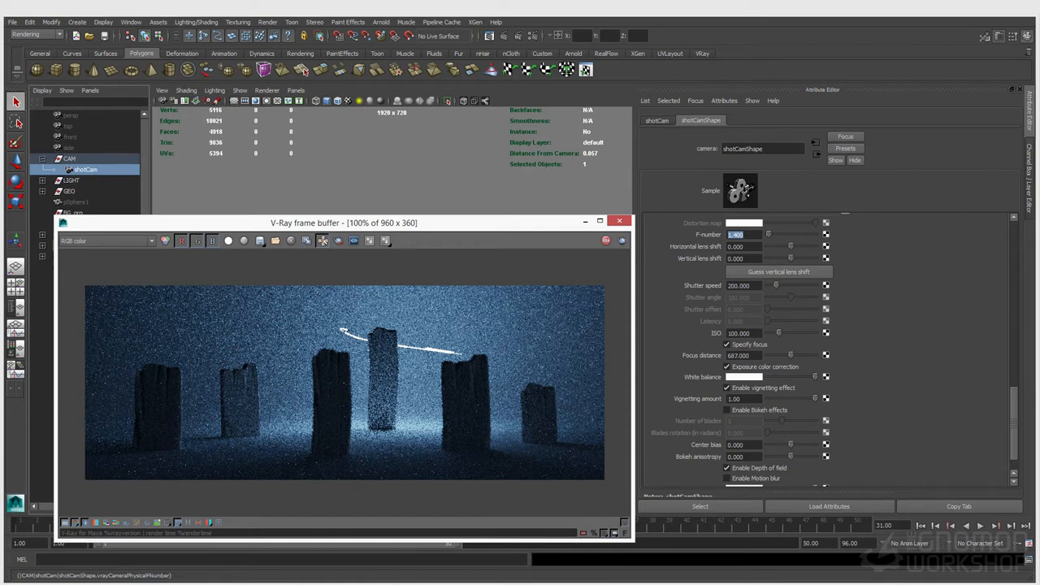
click(743, 234)
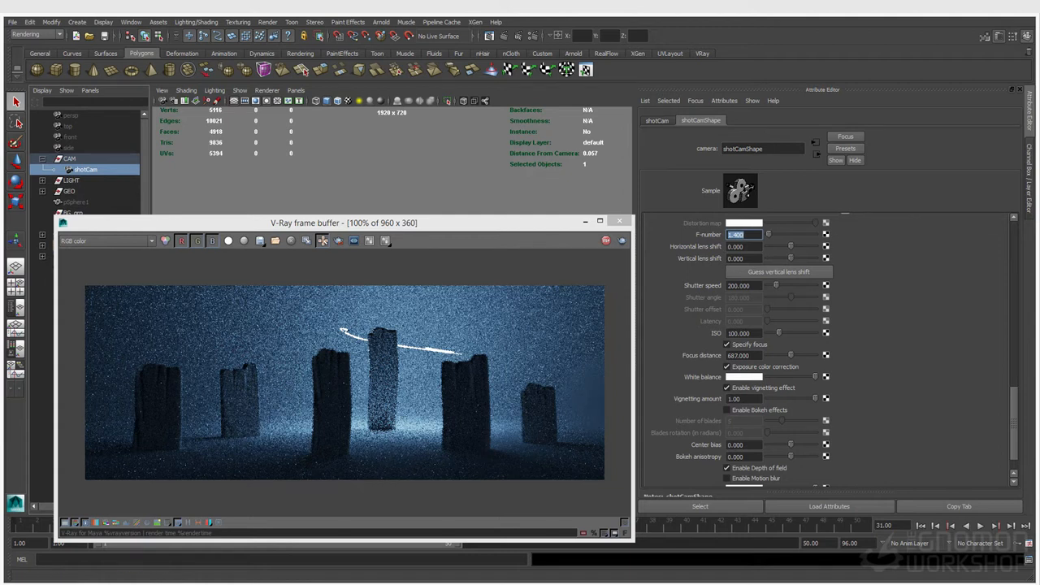
text(1)
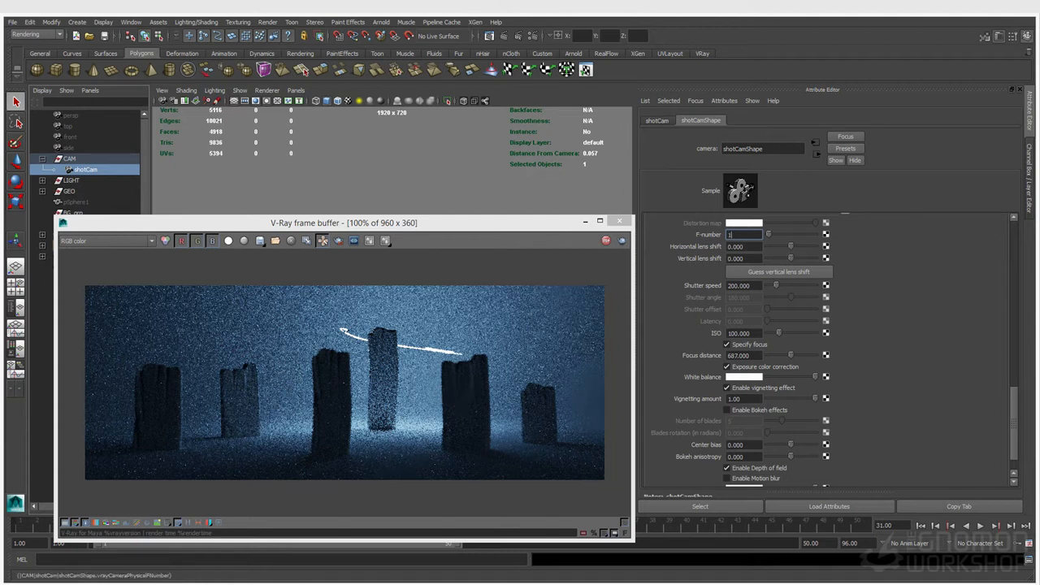
text(.2)
key(Return)
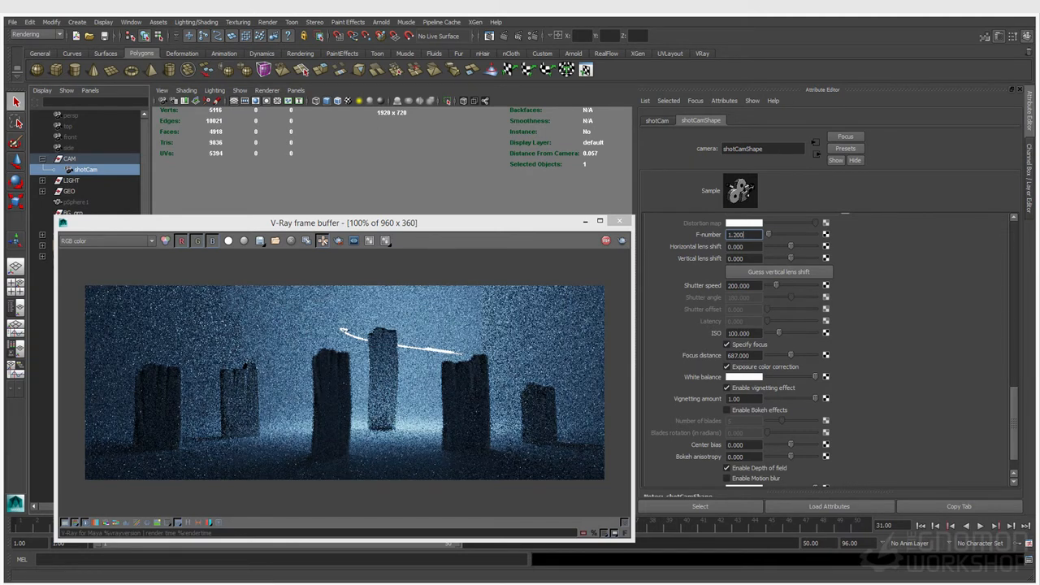
Step: Uncover the viewport, switch it to the perspective view, orbit out over the scene and select shotCam with the Move tool active
drag(455, 222, 538, 405)
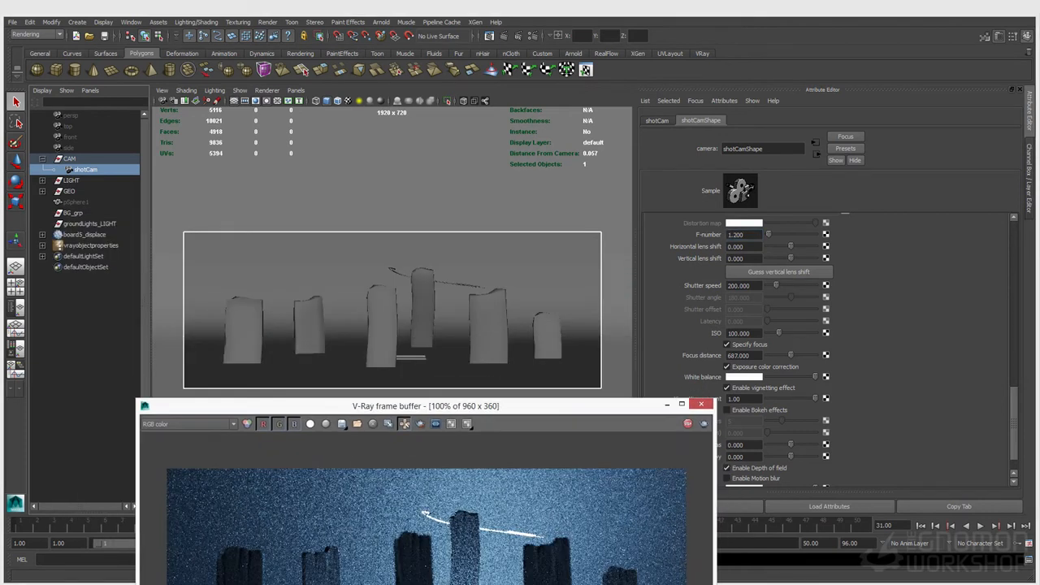
click(77, 22)
click(382, 325)
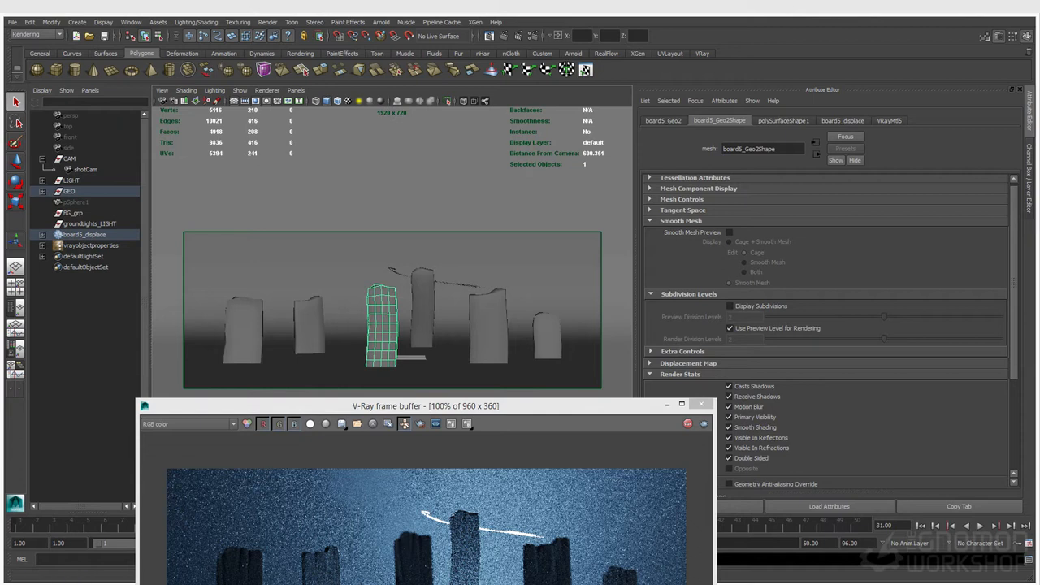
click(296, 90)
click(390, 112)
alt+drag(256, 339, 346, 286)
click(84, 169)
key(w)
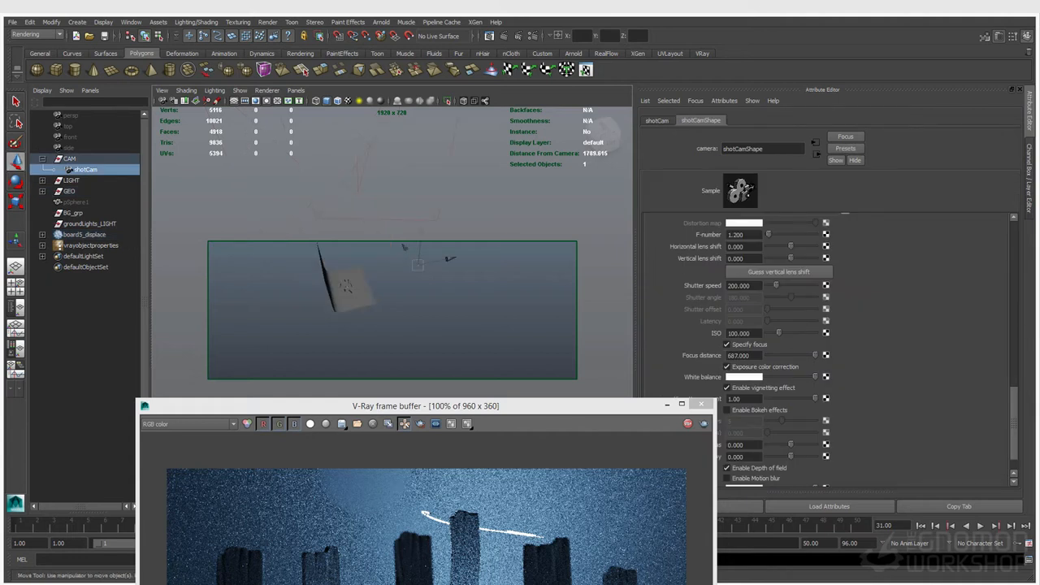
Step: Create a polygon sphere and move it along Z and up in Y to sit in front of shotCam
click(37, 70)
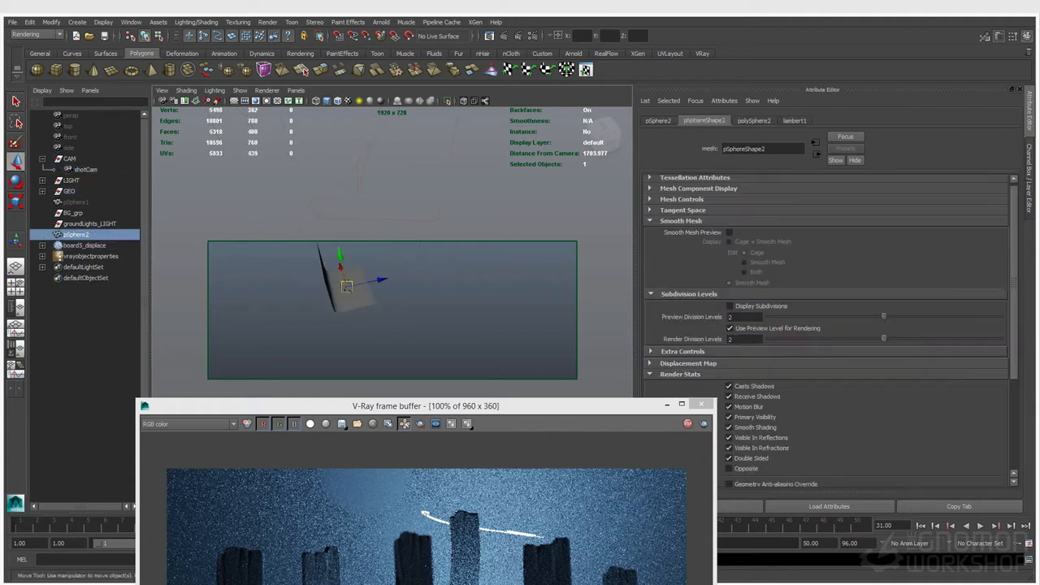
drag(347, 286, 390, 276)
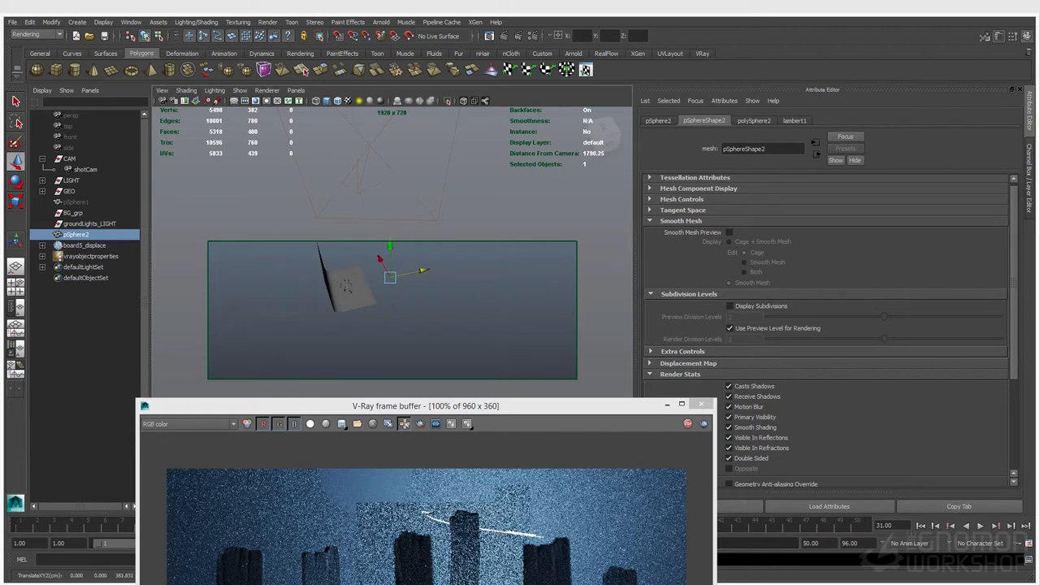
drag(426, 406, 463, 335)
alt+drag(390, 297, 393, 241)
click(392, 246)
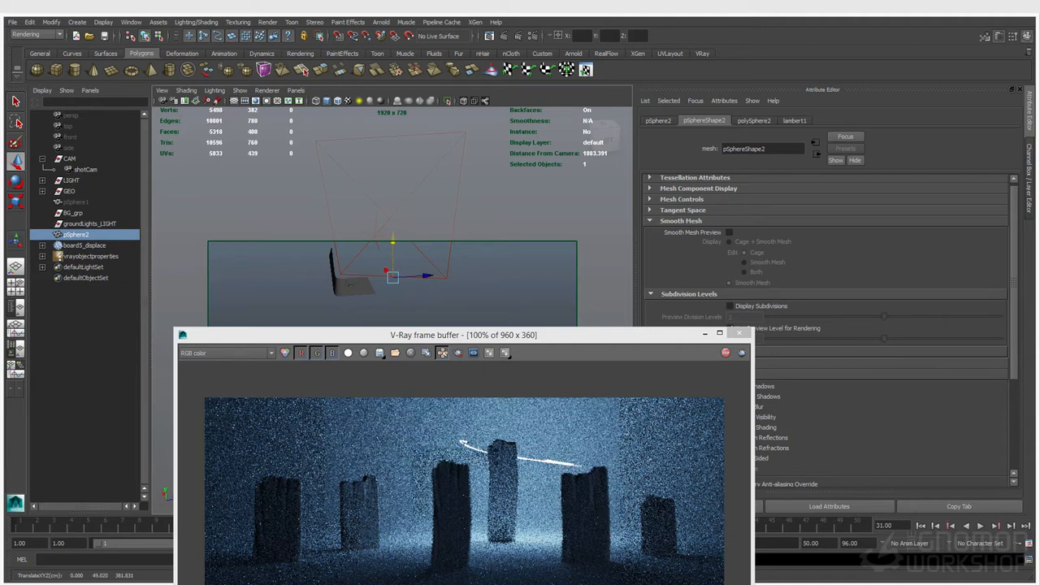
Step: Return the viewport to shotCam, raise the sphere to about 58.3 in Y, and shift it sideways beside the tall central board
click(296, 90)
mouse_move(325, 101)
click(394, 111)
drag(488, 335, 698, 430)
drag(421, 296, 421, 256)
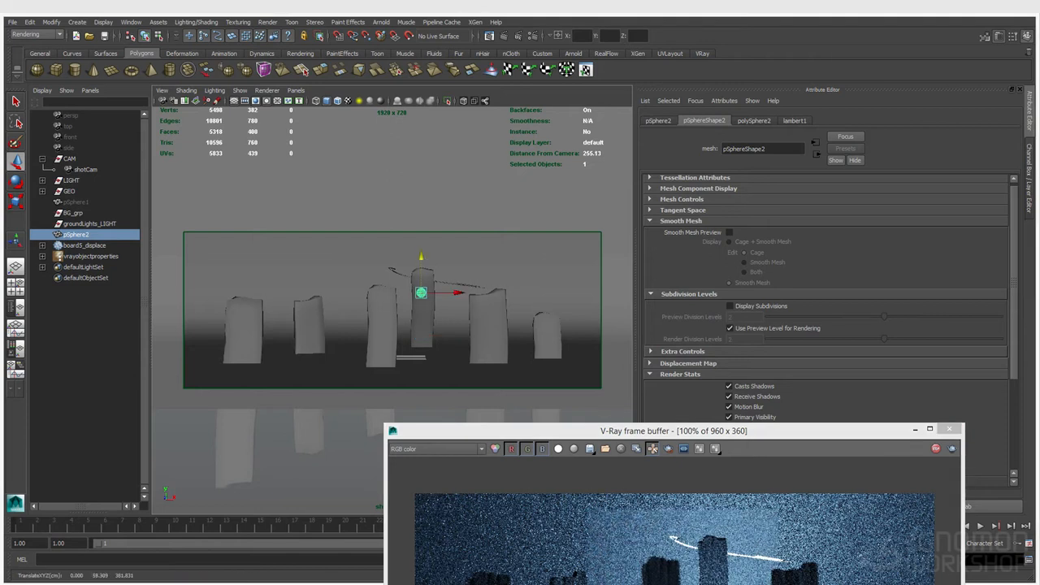
drag(673, 431, 654, 301)
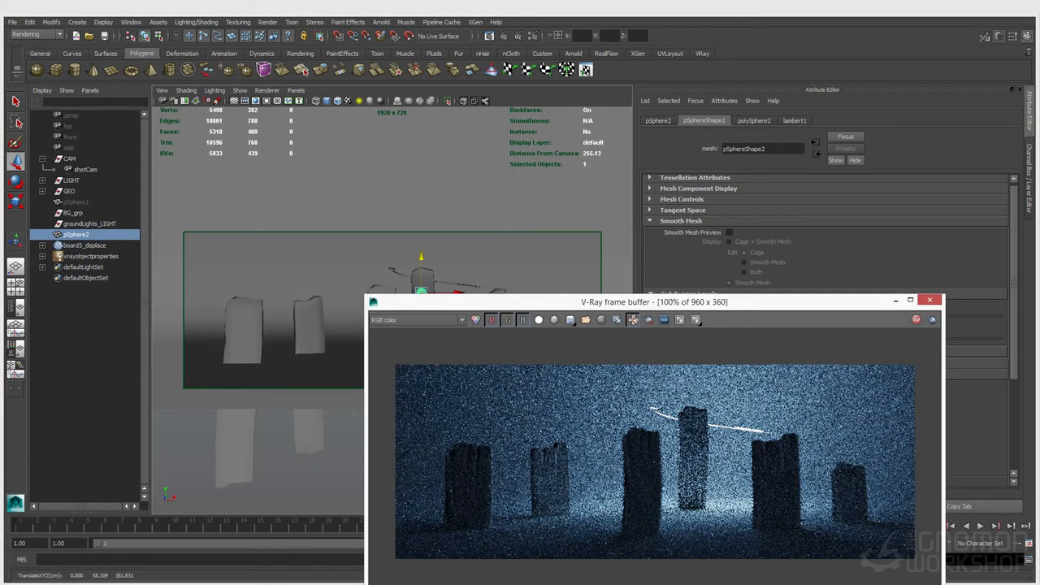
drag(455, 291, 474, 292)
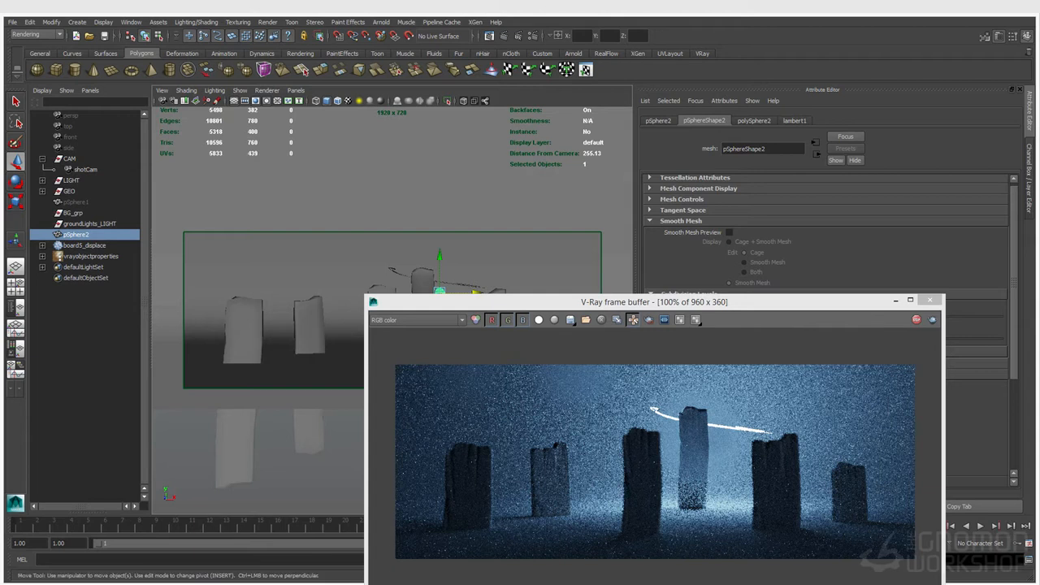
Step: Select the view's camera, bring its attributes into sight beside the frame buffer, and set the focus distance to 255
click(162, 91)
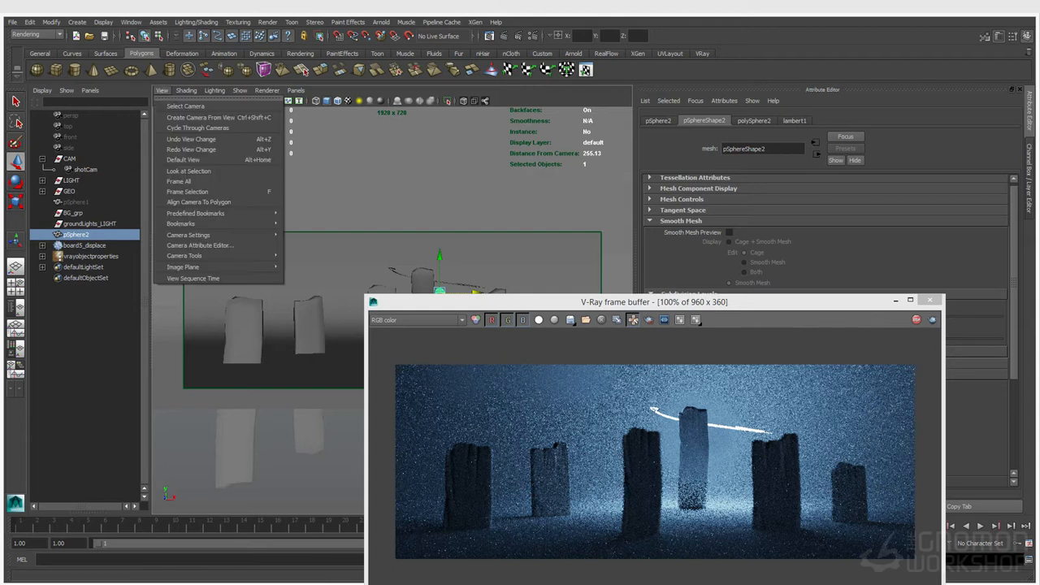
click(186, 103)
drag(634, 302, 314, 265)
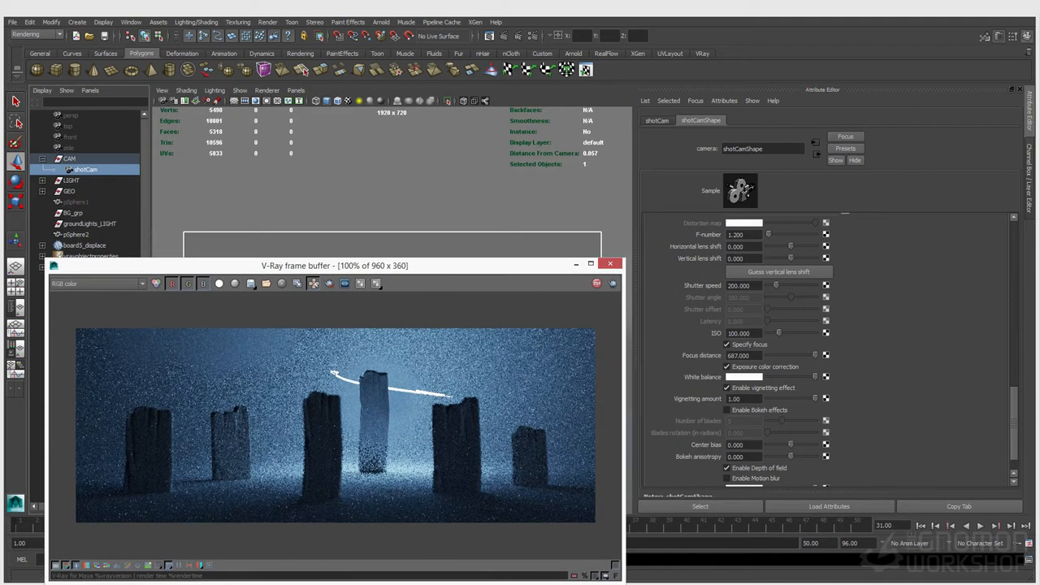
double_click(742, 355)
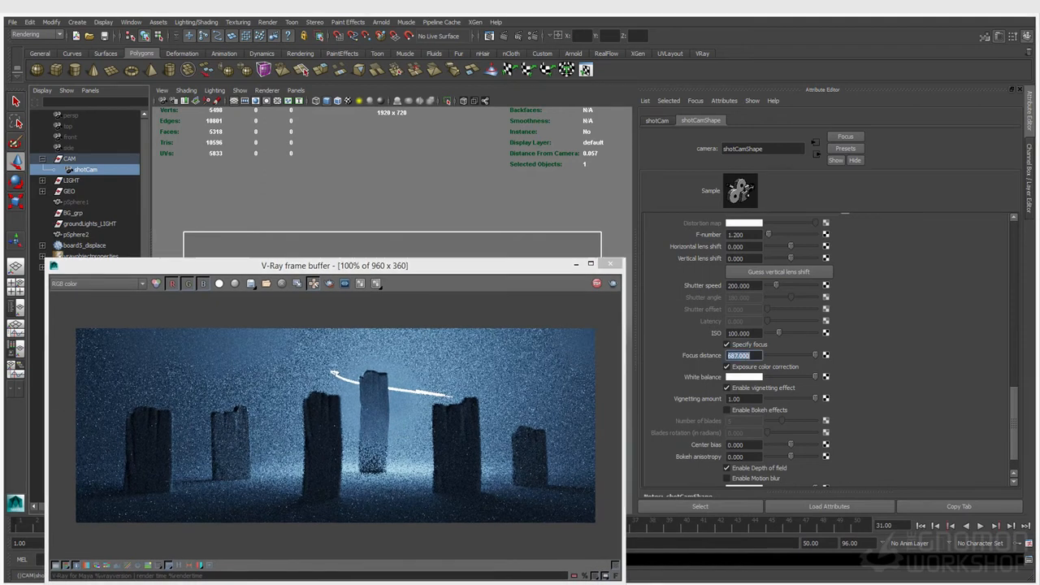
text(255)
key(Return)
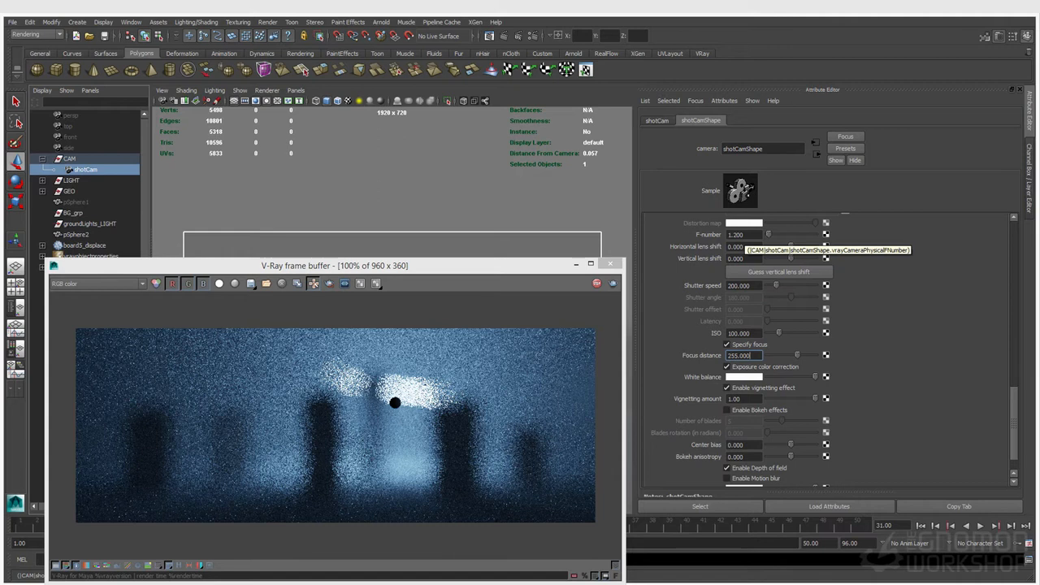
Step: Set shotCam's F-number to 8 and its shutter speed to 48
double_click(743, 235)
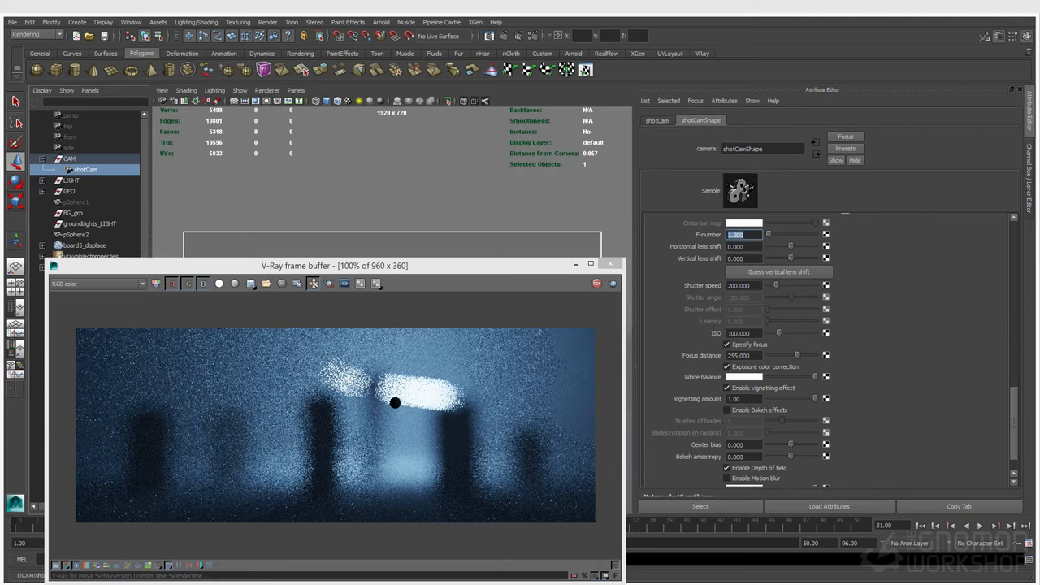
text(8)
key(Return)
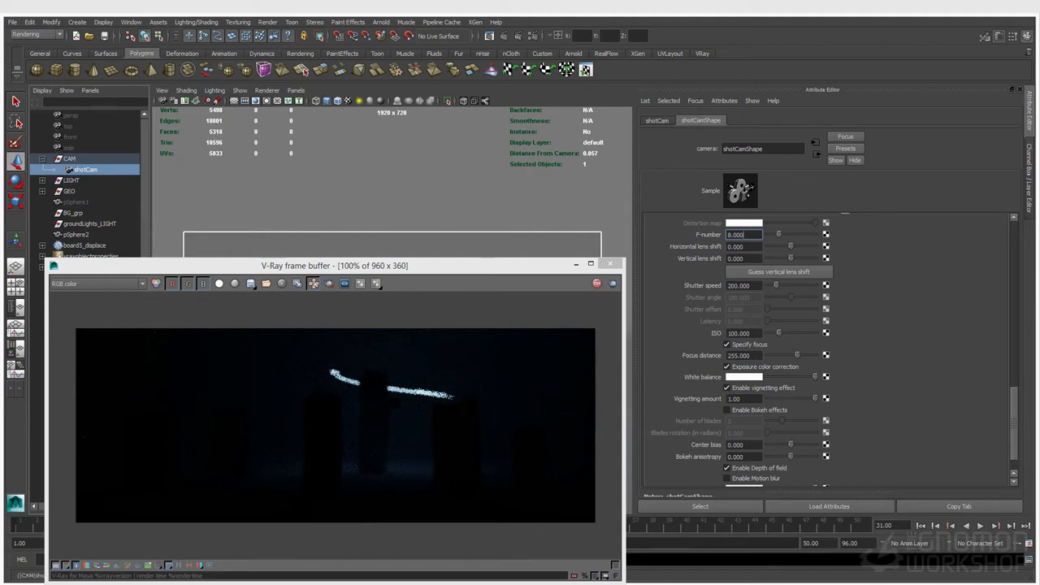
double_click(739, 285)
text(48)
key(Return)
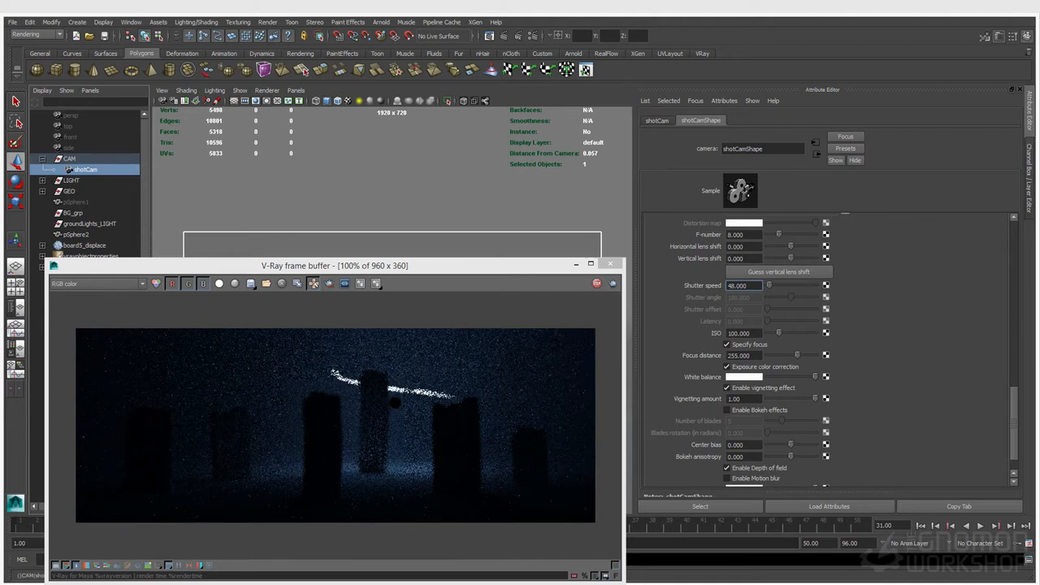
Step: Review shotCam's F-number and shutter speed against the test render, and raise the ISO to 1000 to compensate the exposure
click(744, 234)
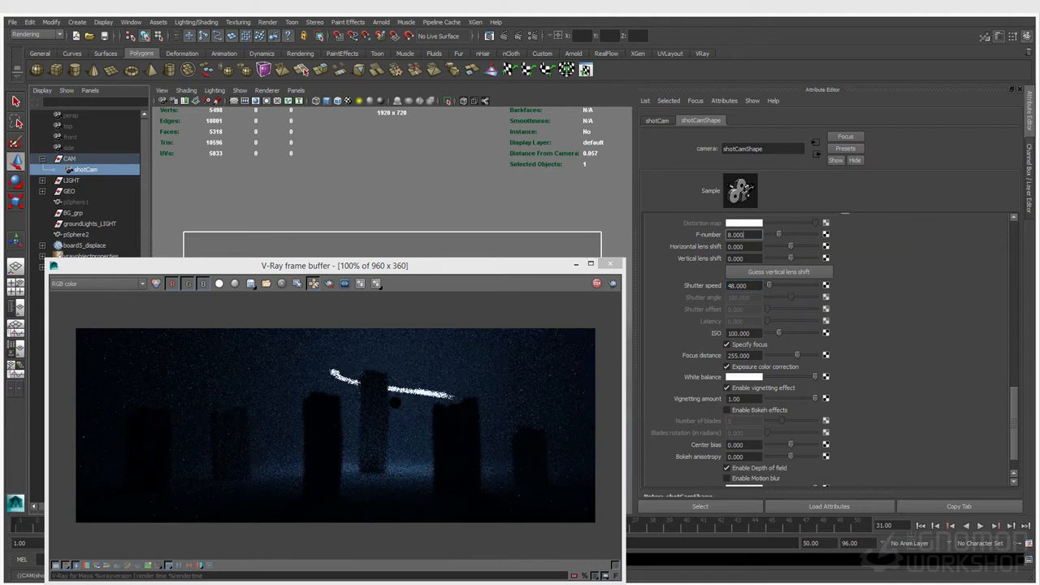
click(744, 285)
click(745, 234)
click(744, 285)
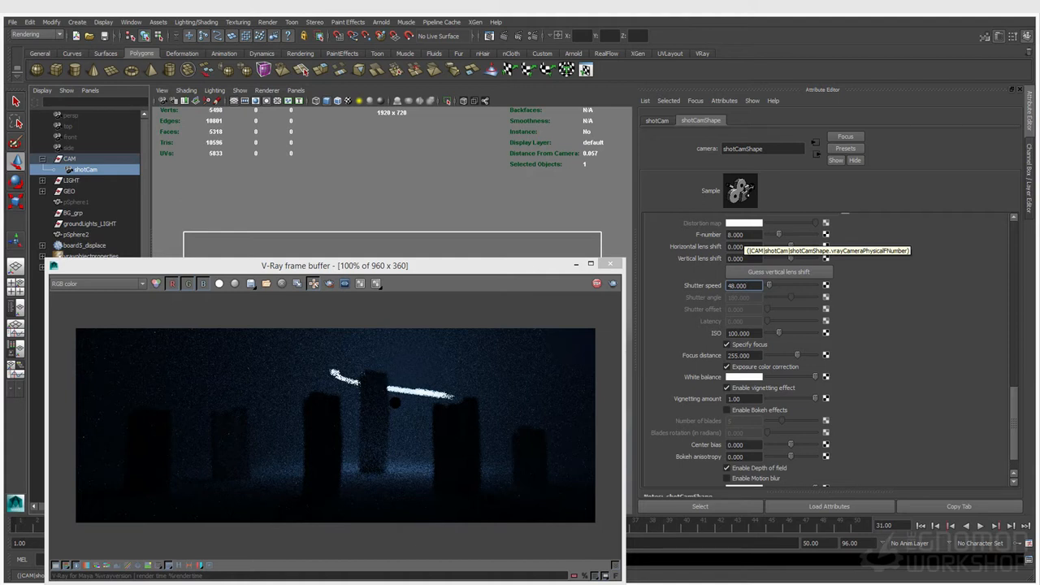
double_click(738, 286)
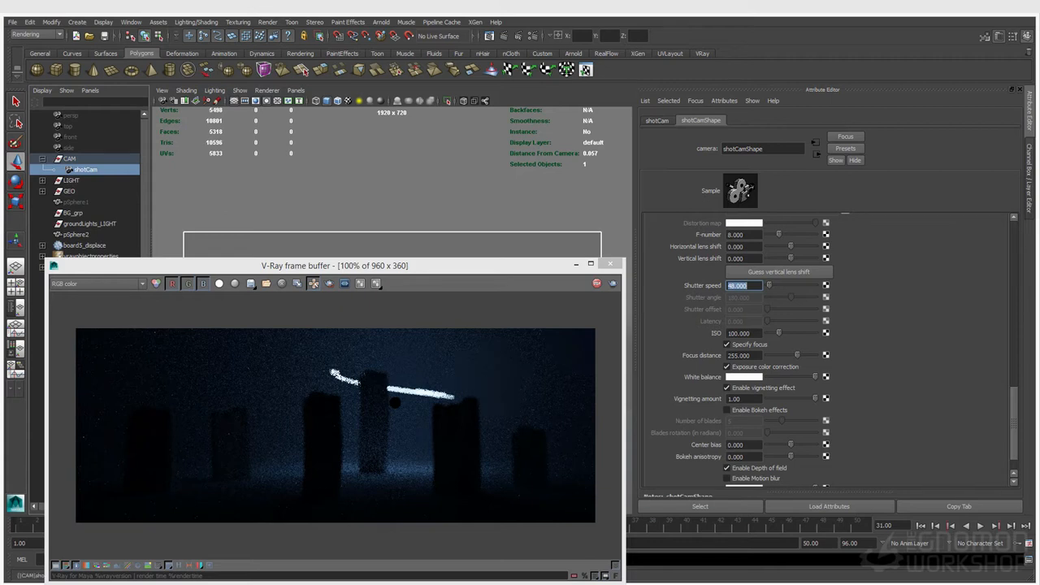
double_click(738, 234)
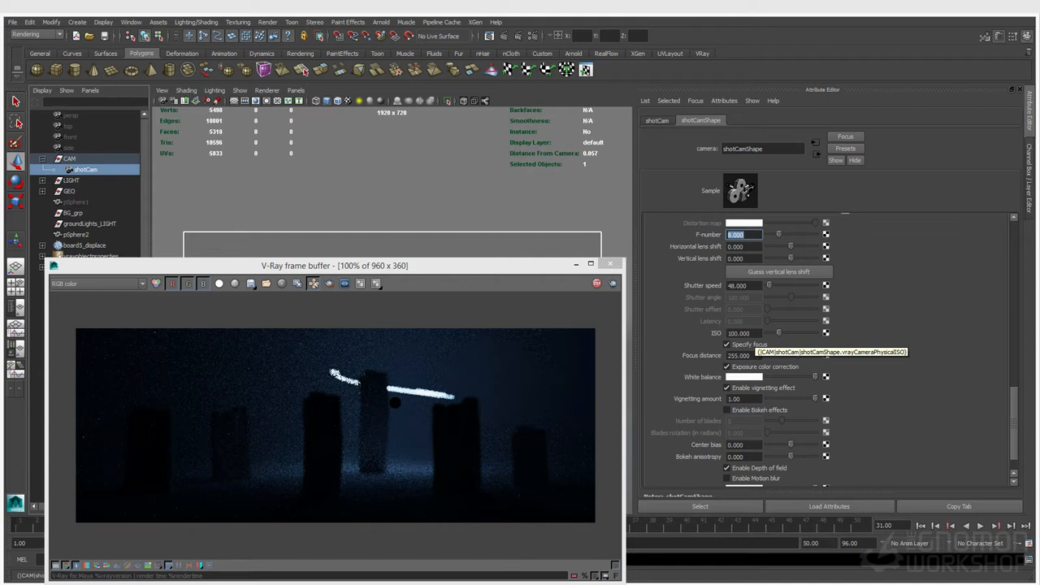
click(741, 334)
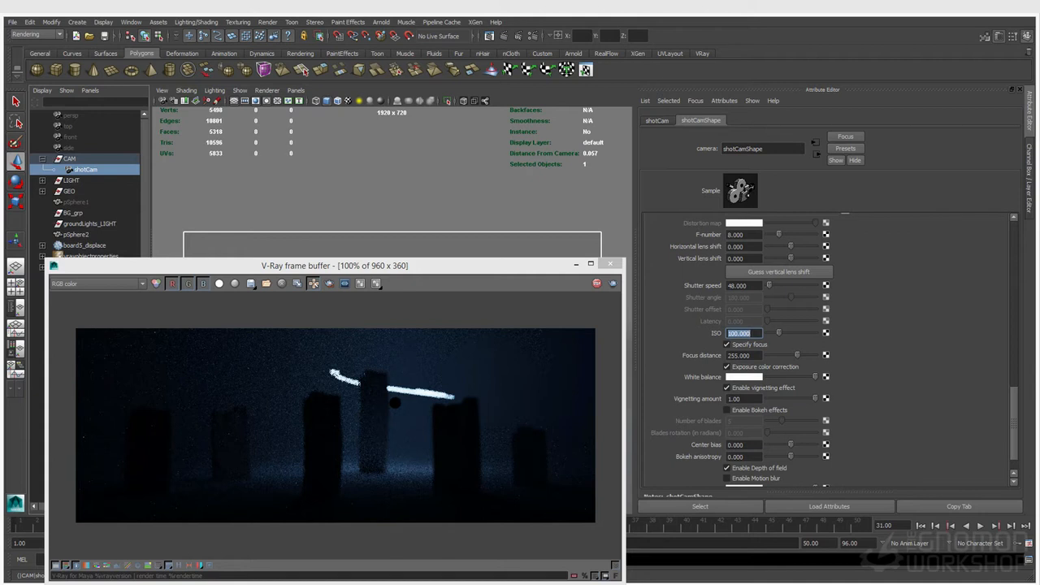
text(1000)
key(Return)
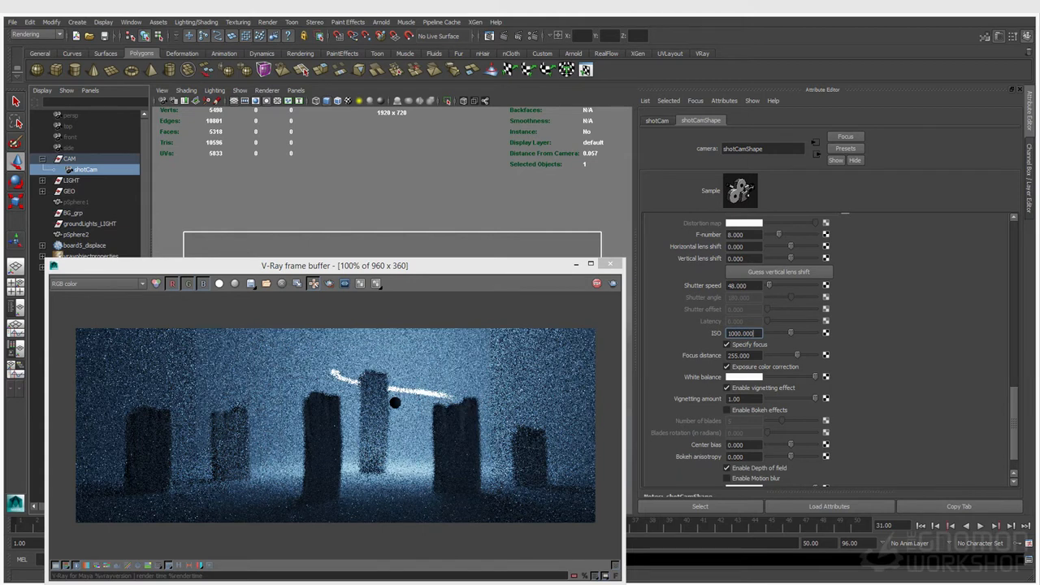
Step: Set shotCam's focus distance to 600 and recheck its F-number and shutter speed against the render
double_click(744, 355)
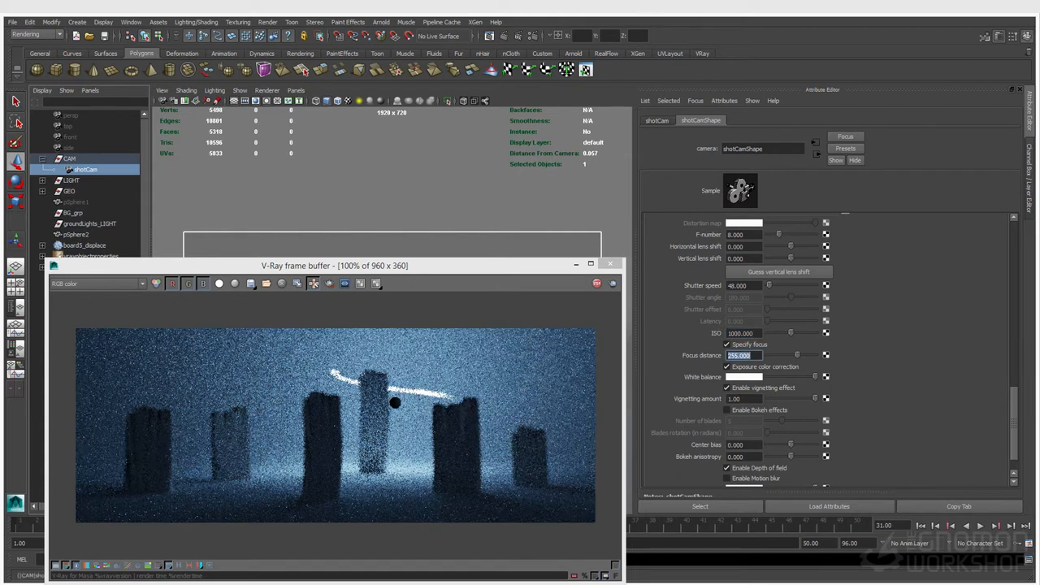
text(600)
key(Return)
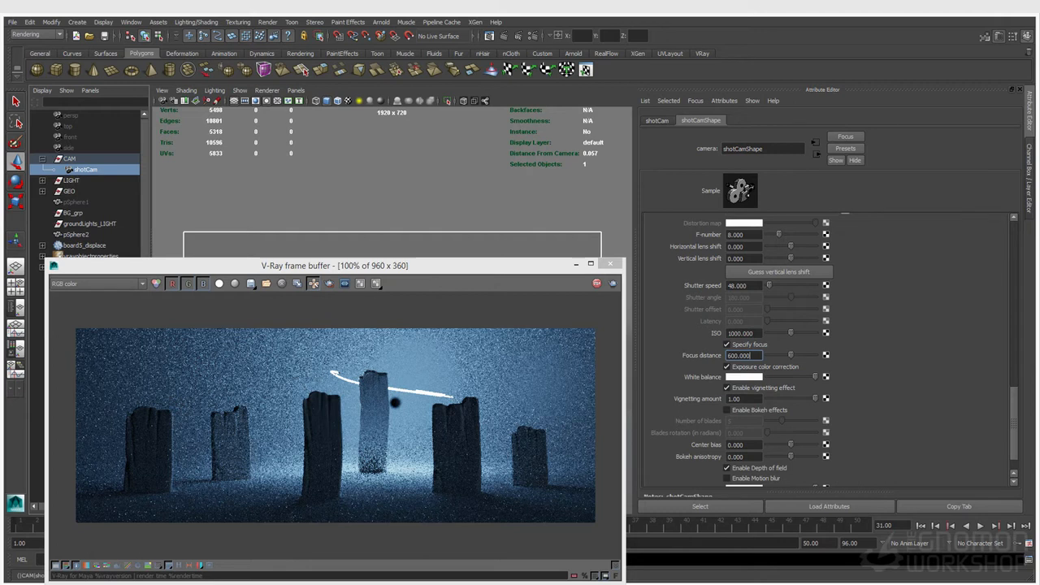
click(743, 234)
click(747, 285)
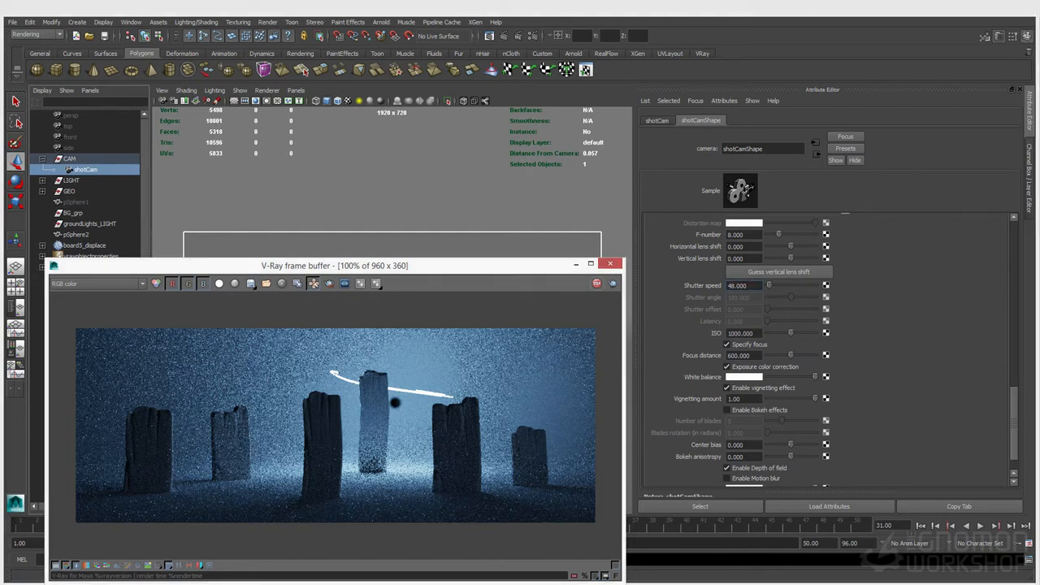
Step: Select the new sphere, close the frame buffer, and key the sphere's position at frame 31
drag(335, 266, 404, 470)
click(75, 235)
key(w)
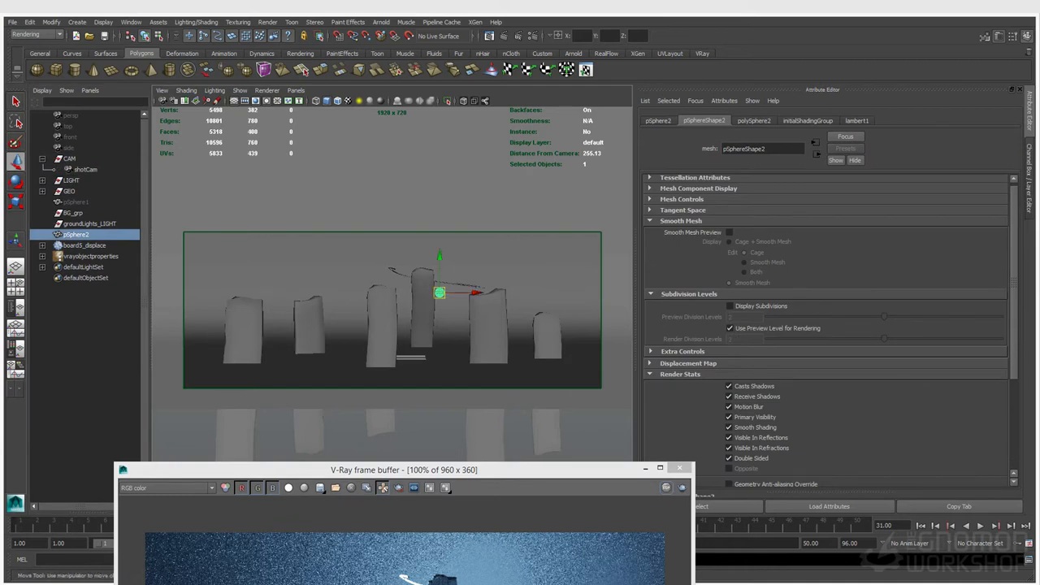
click(680, 469)
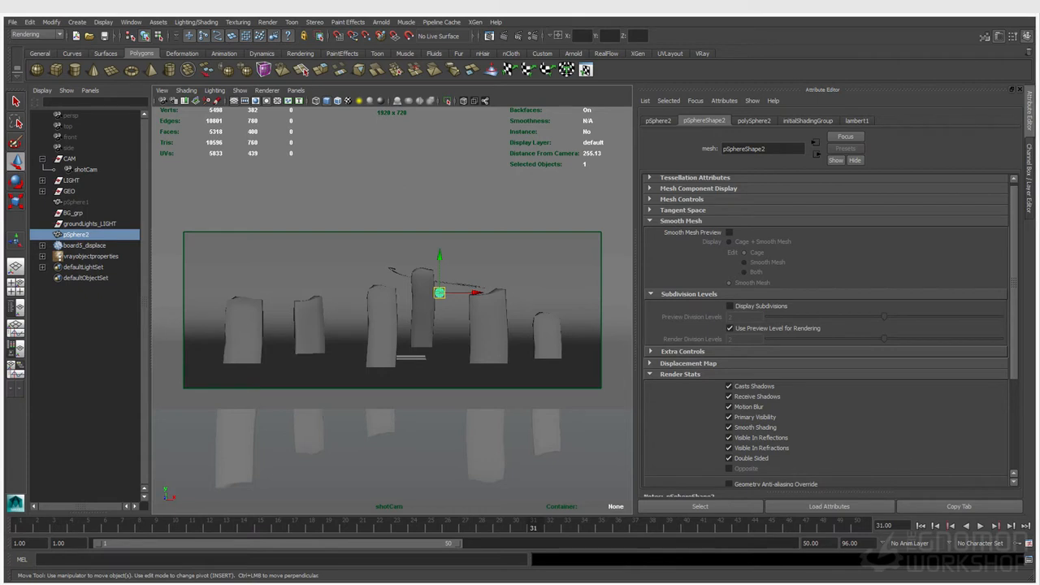
key(s)
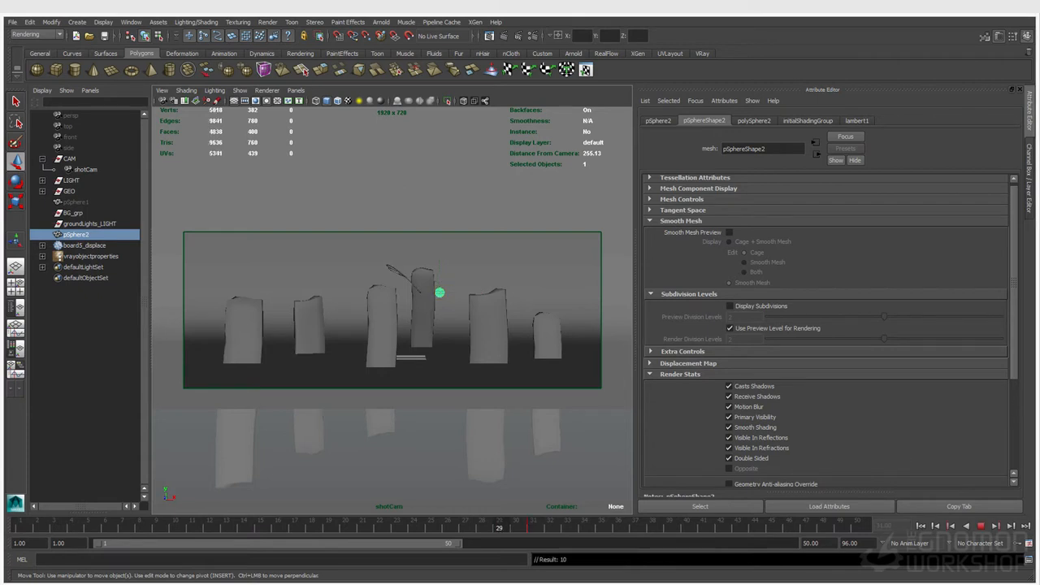
Step: Key the sphere at frame 28 after moving it in X to about -4.8, and play back the animation
key(alt+comma)
key(alt+comma)
key(alt+comma)
drag(477, 292, 438, 293)
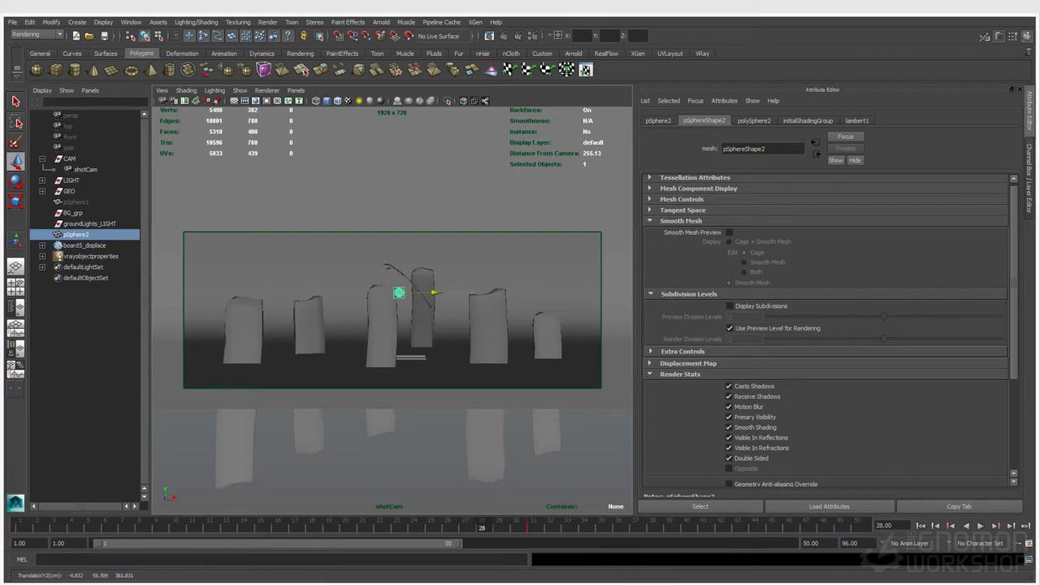
key(s)
key(alt+v)
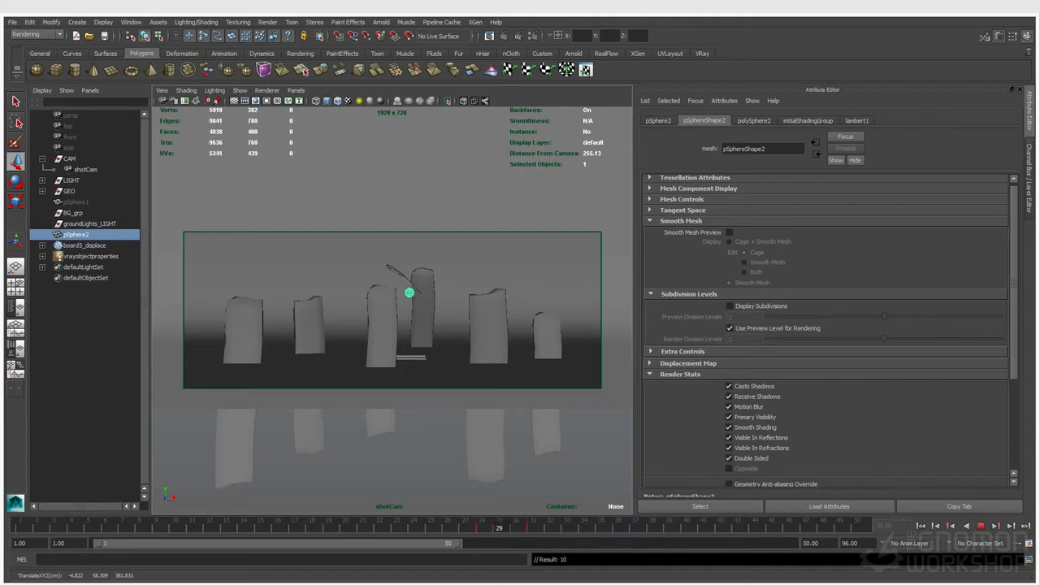
Step: Stop playback and move the sphere's frame 28 key to frame 22
key(alt+v)
click(479, 525)
shift+click(483, 525)
drag(483, 525, 533, 525)
click(431, 526)
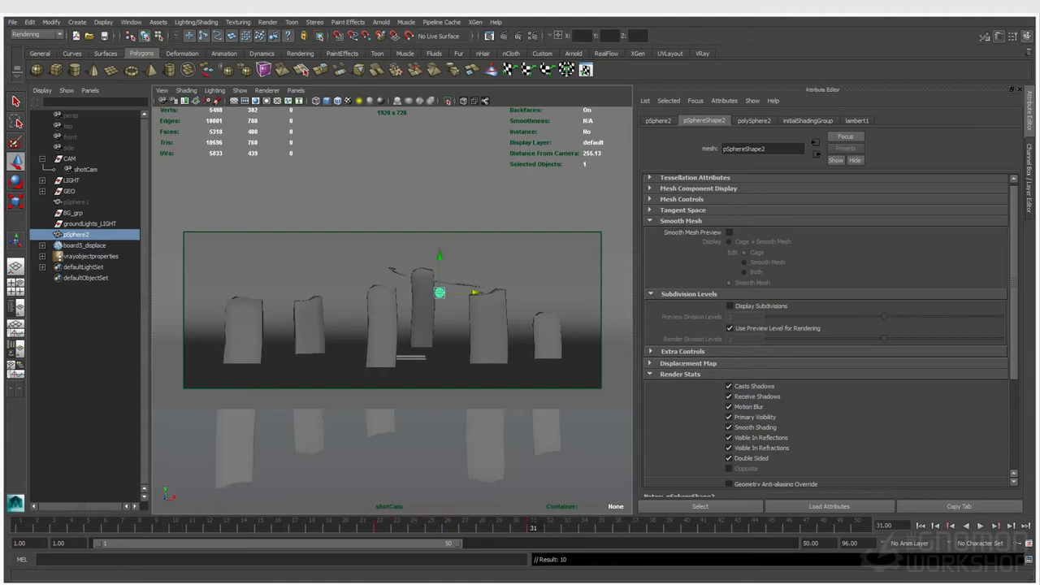
click(131, 22)
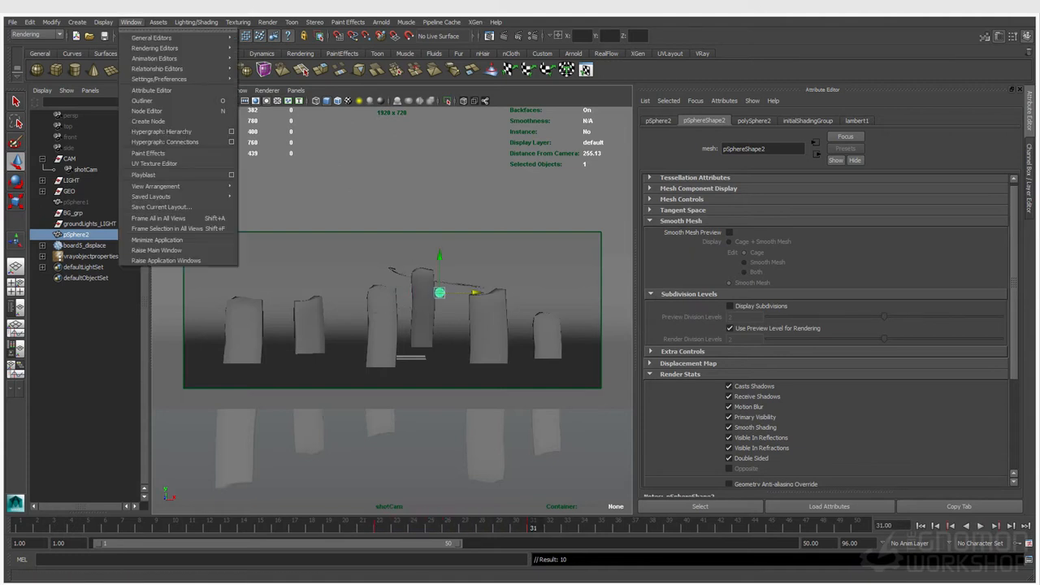
key(Escape)
Step: Key the sphere at frame 36 with X at about 15.4, delete its frame 31 key, and play back the animation
key(alt+v)
key(alt+v)
key(alt+v)
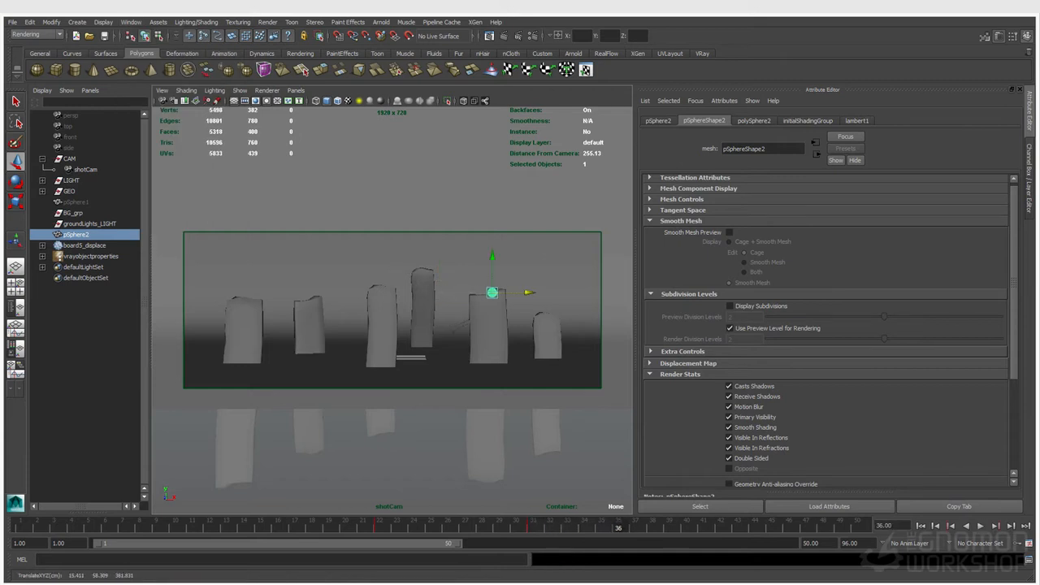
right_click(534, 526)
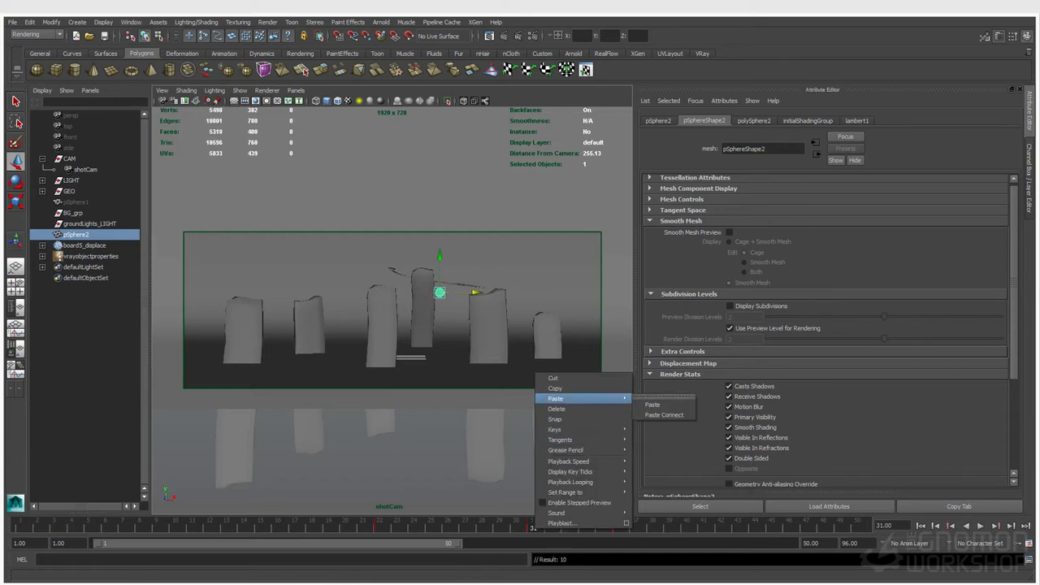
click(557, 409)
key(alt+v)
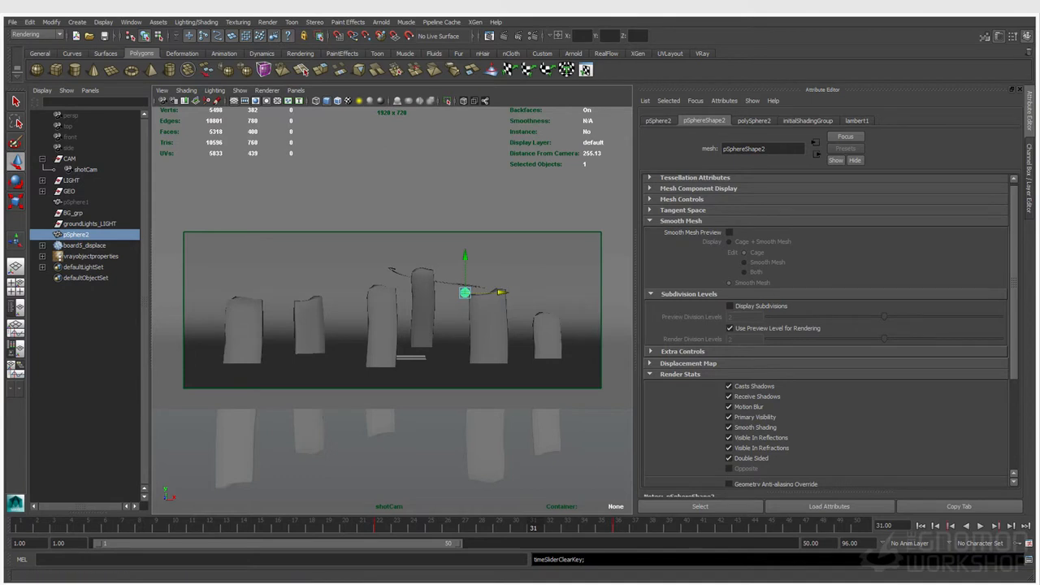
Step: Move the sphere's frame 36 key to frame 34 and play back the animation again
click(618, 526)
shift+click(618, 527)
drag(619, 527, 585, 527)
drag(464, 527, 533, 527)
key(alt+v)
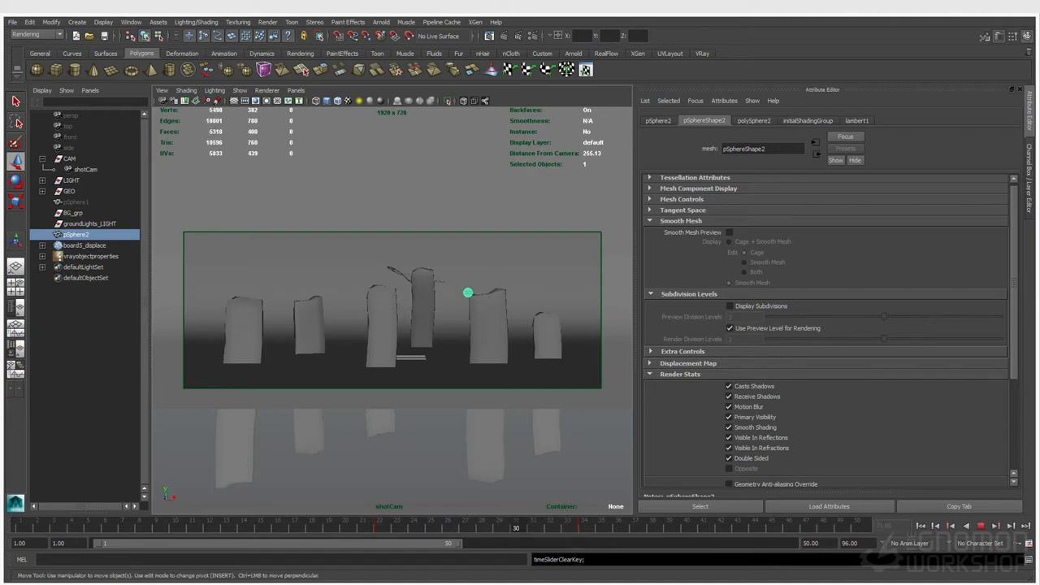
key(alt+v)
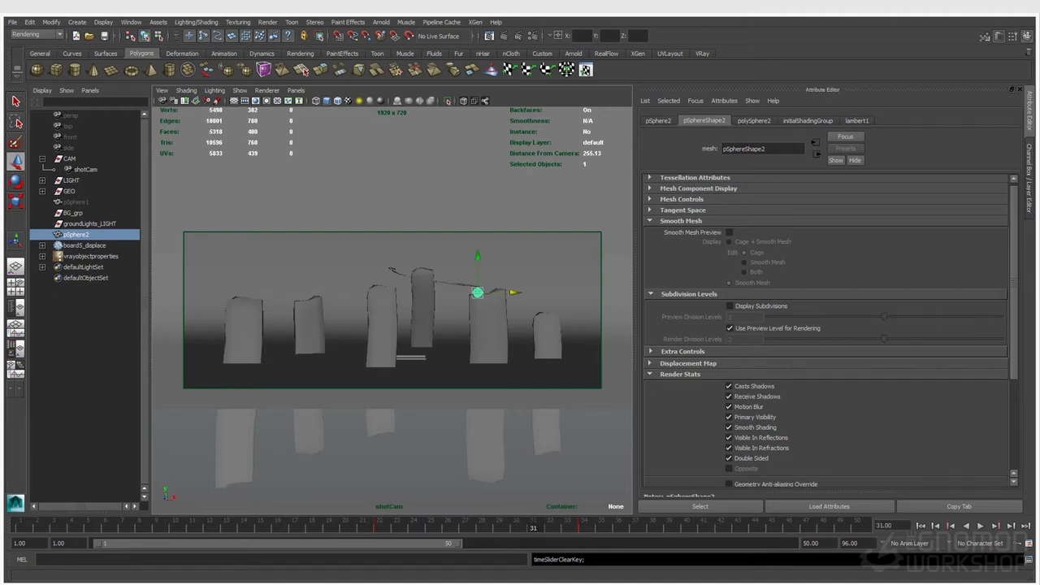
Step: Render frame 31 into the V-Ray frame buffer and close the render settings
click(533, 35)
click(422, 309)
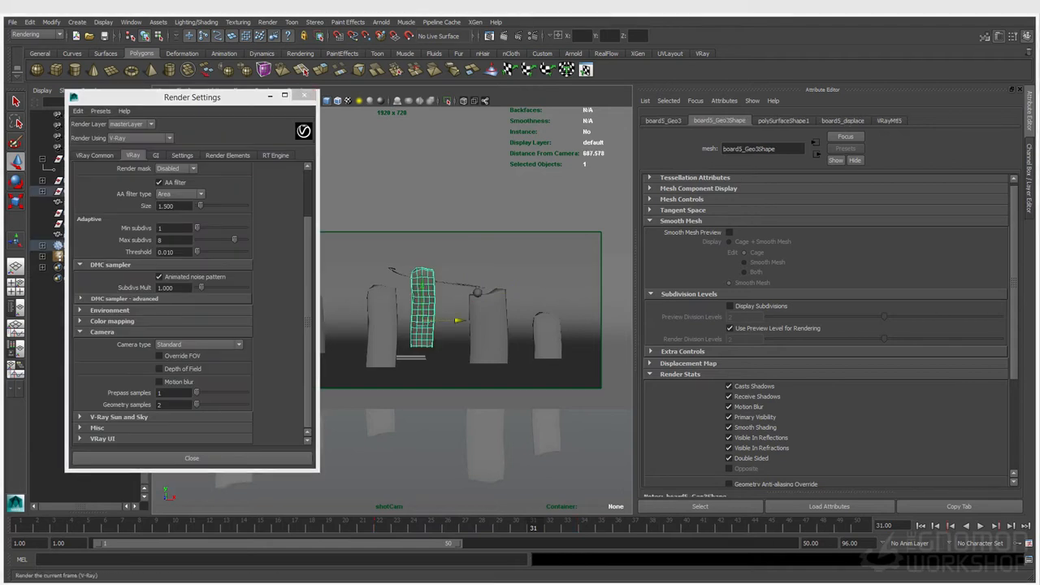
click(505, 36)
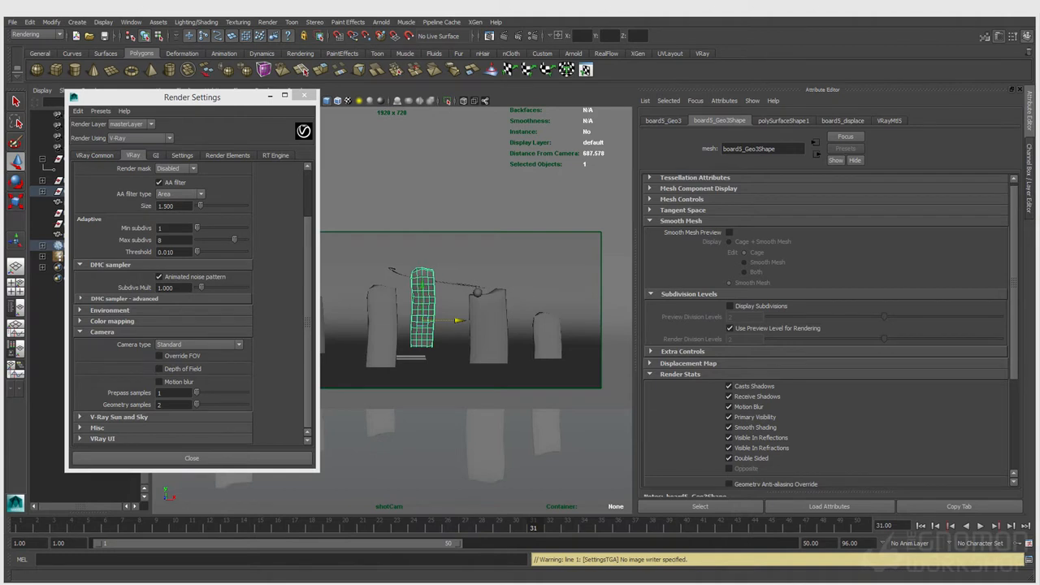
drag(423, 199, 433, 233)
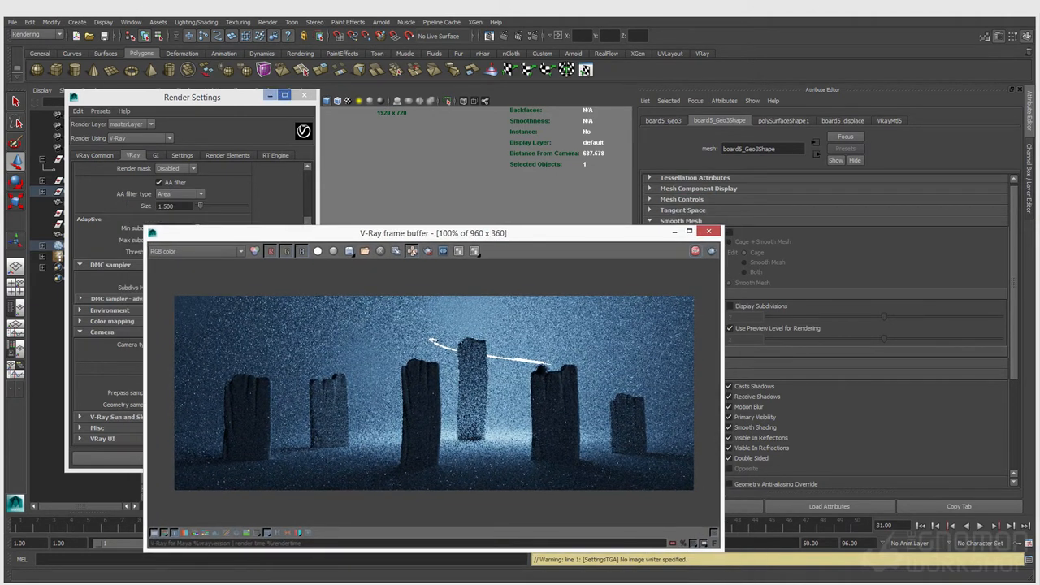
click(304, 95)
Step: Review shotCam's physical camera attributes and the RT engine performance and geometry settings
click(70, 169)
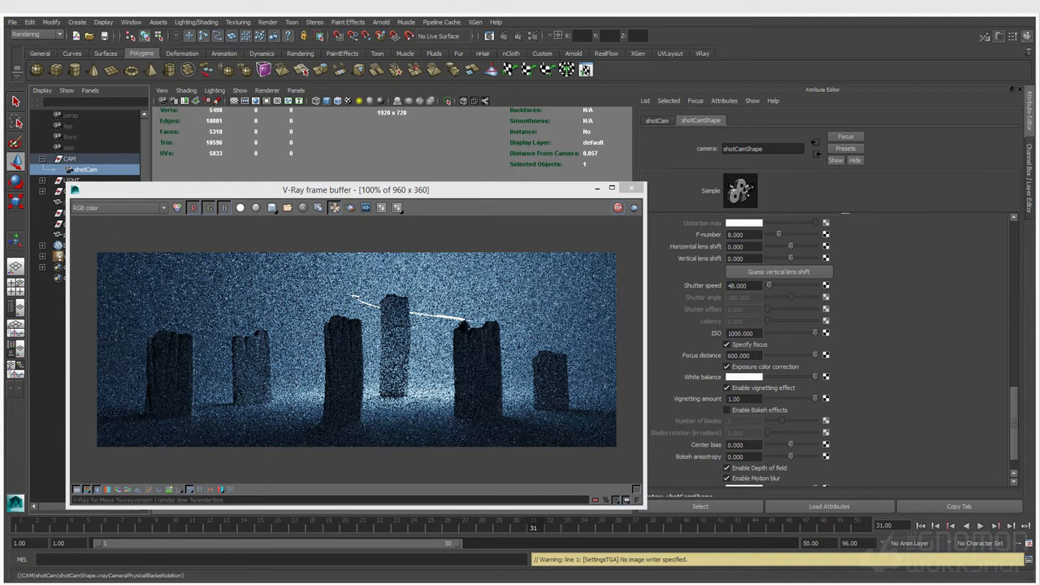
scroll(829, 349, down, 1)
click(532, 36)
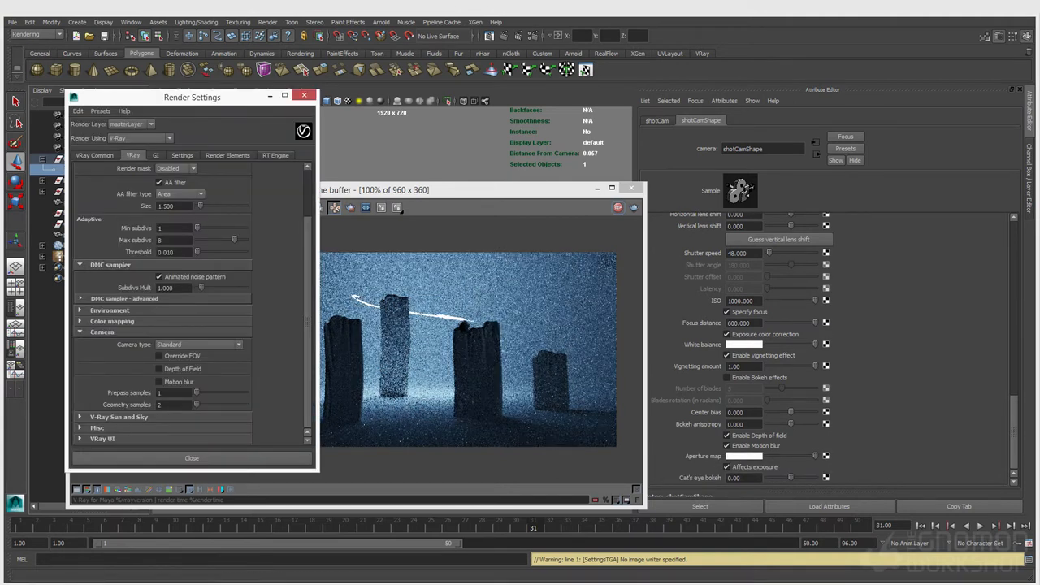
click(276, 154)
scroll(175, 347, down, 1)
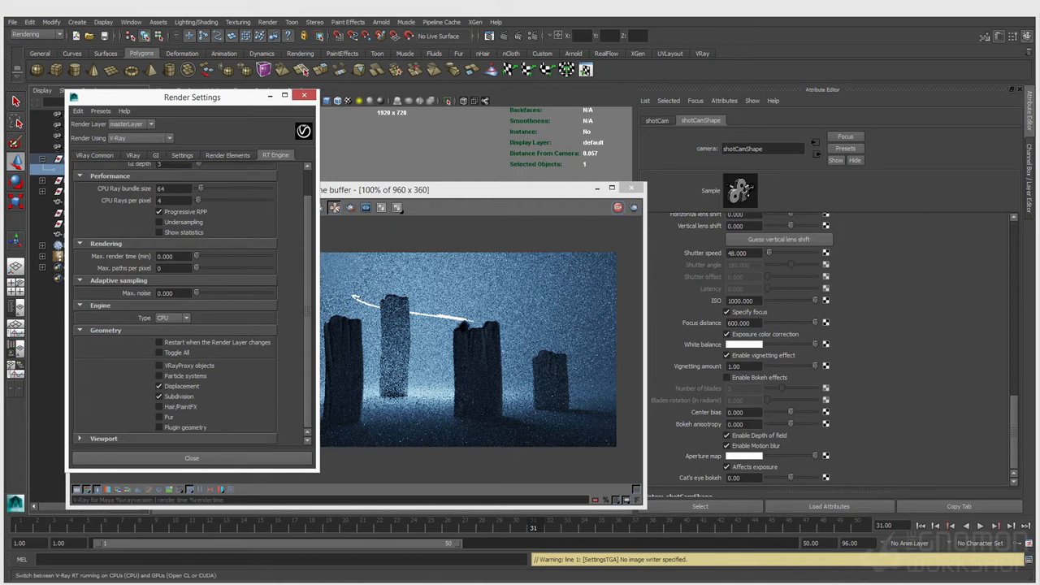
click(192, 458)
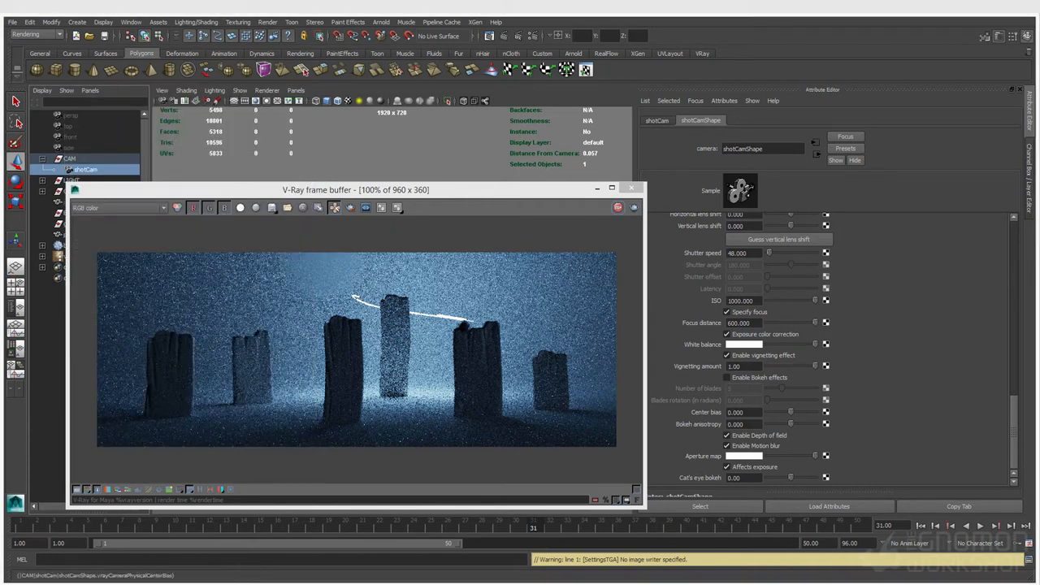
Step: Select the tall board behind the centre to check its distance from the camera, and briefly reopen the render settings
drag(355, 189, 378, 319)
click(422, 285)
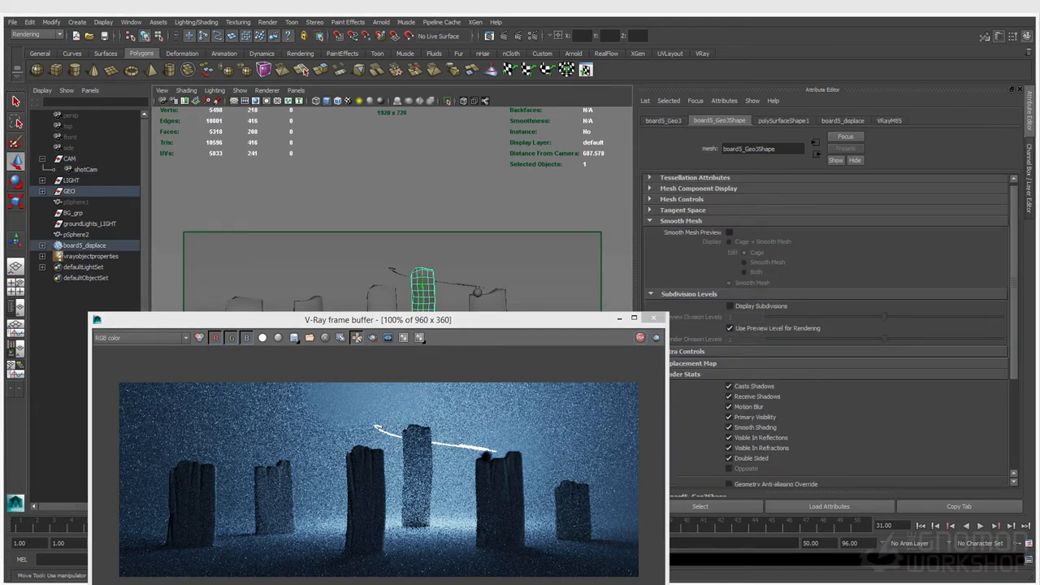
drag(378, 320, 330, 275)
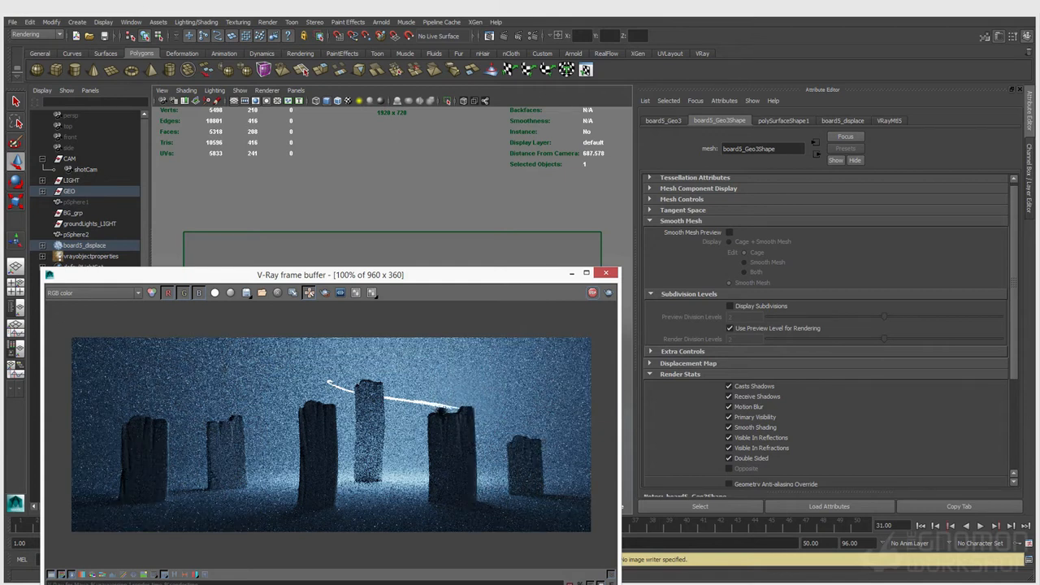
drag(330, 275, 354, 283)
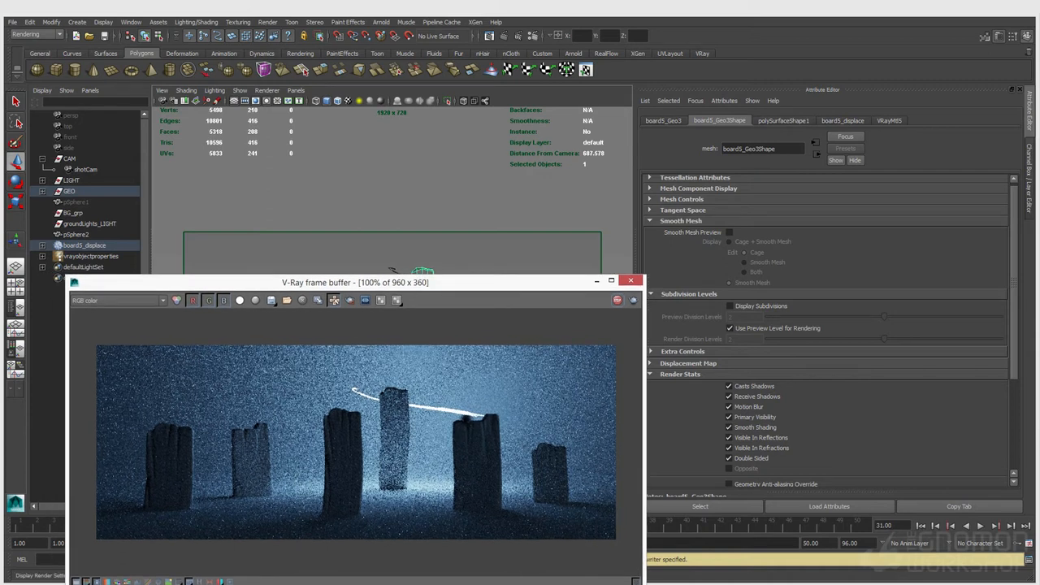
click(538, 36)
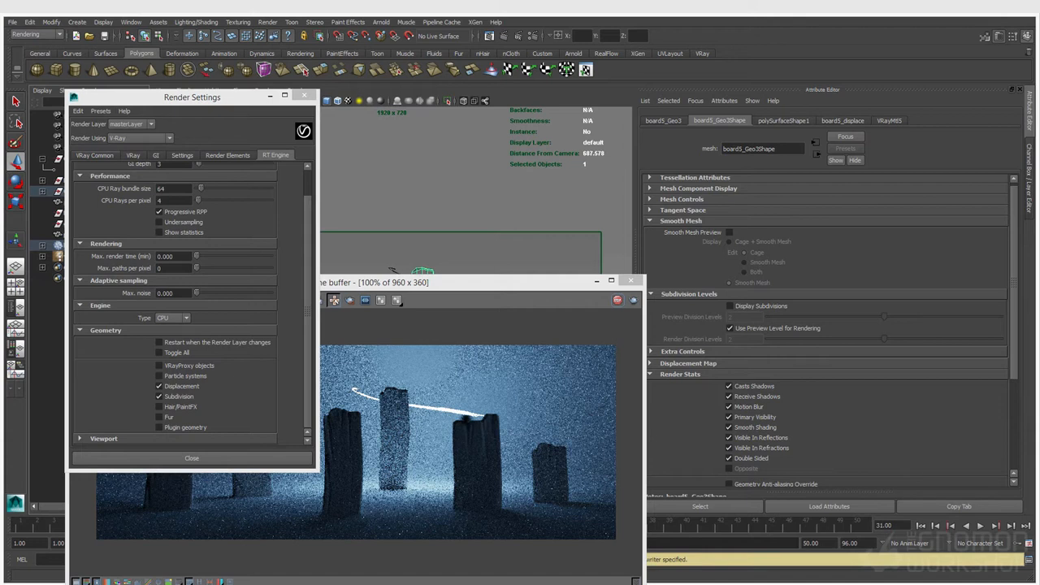
drag(192, 97, 209, 96)
click(321, 94)
Step: Select shotCam and set its focus distance to 255
click(69, 169)
double_click(743, 322)
text(255)
key(Return)
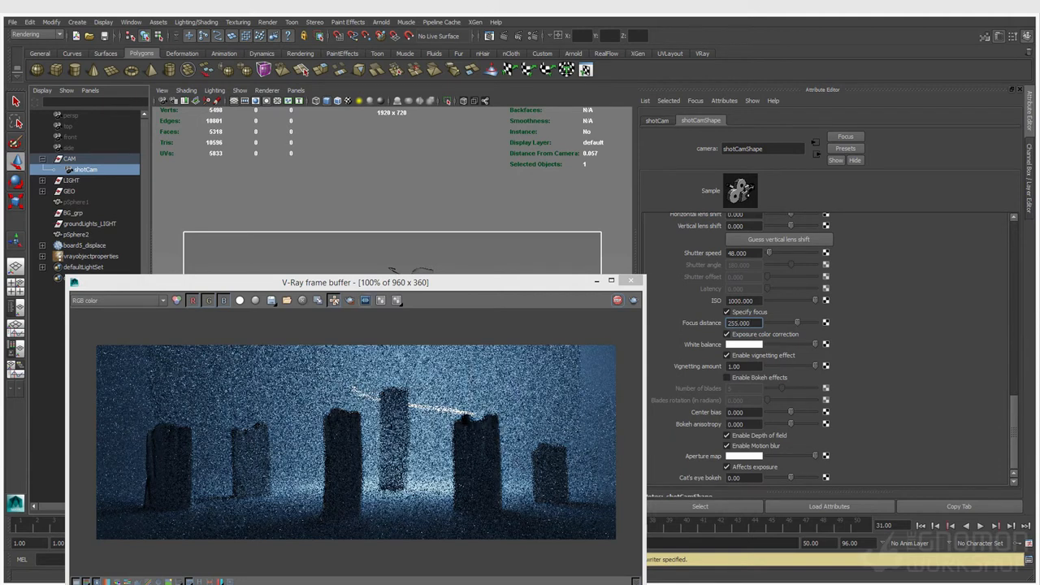
Step: Enable region rendering around the sphere, go to frame 29, and redraw the region to cover the light streak and the sphere
click(349, 300)
drag(435, 394, 492, 443)
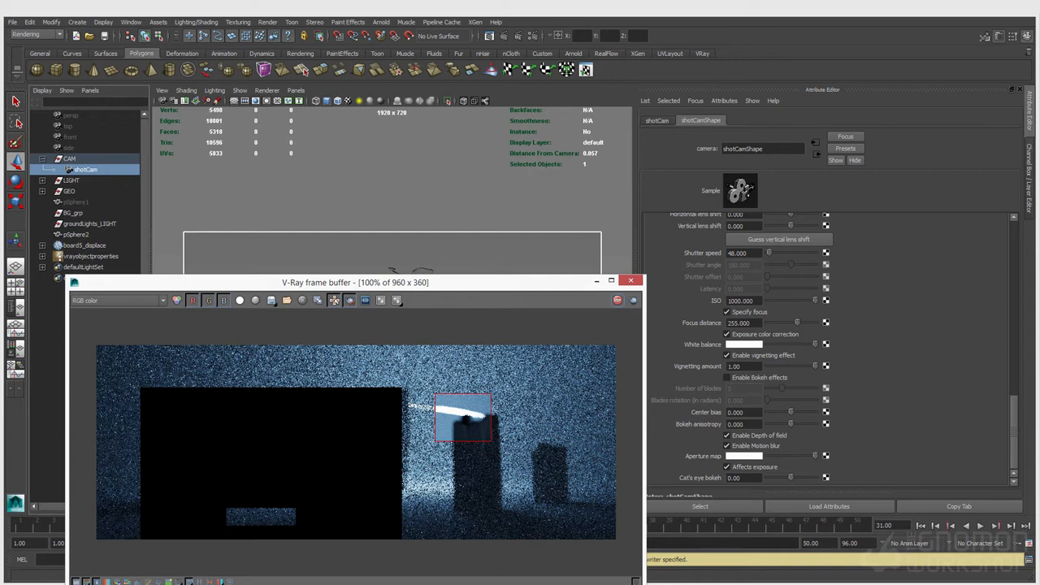
drag(355, 282, 406, 103)
click(482, 525)
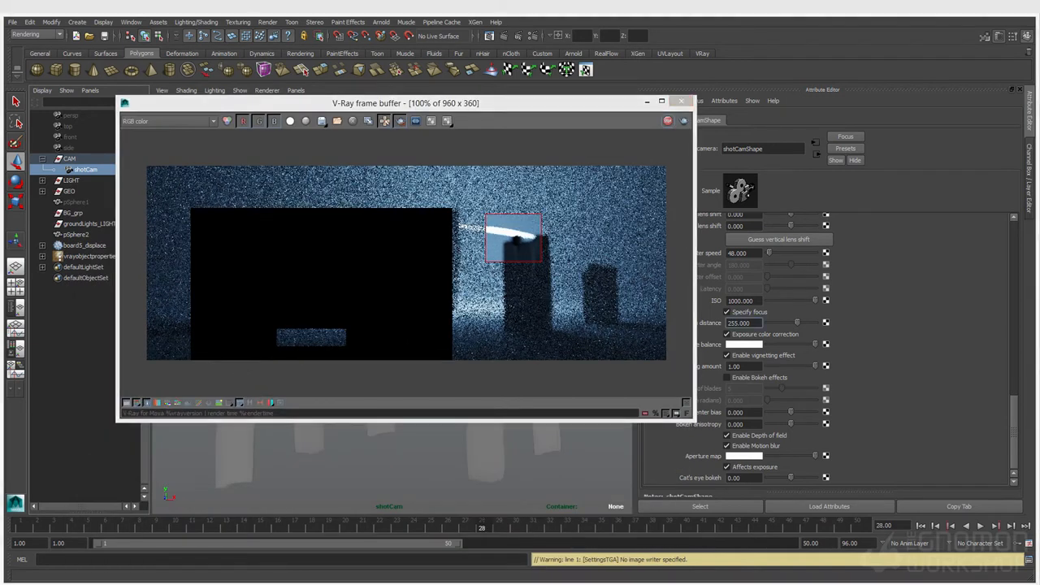
drag(542, 203, 377, 264)
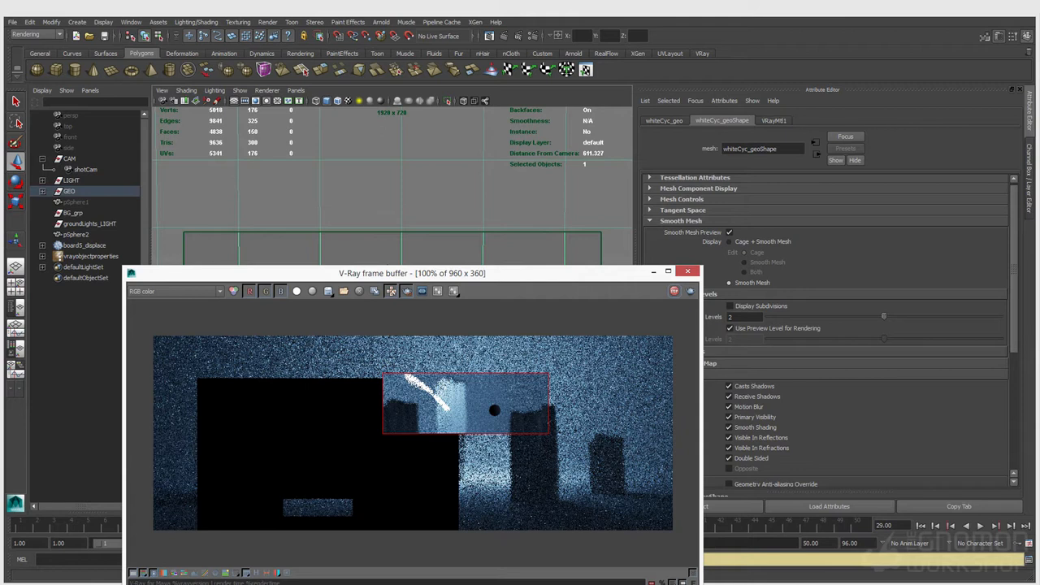
drag(412, 273, 395, 210)
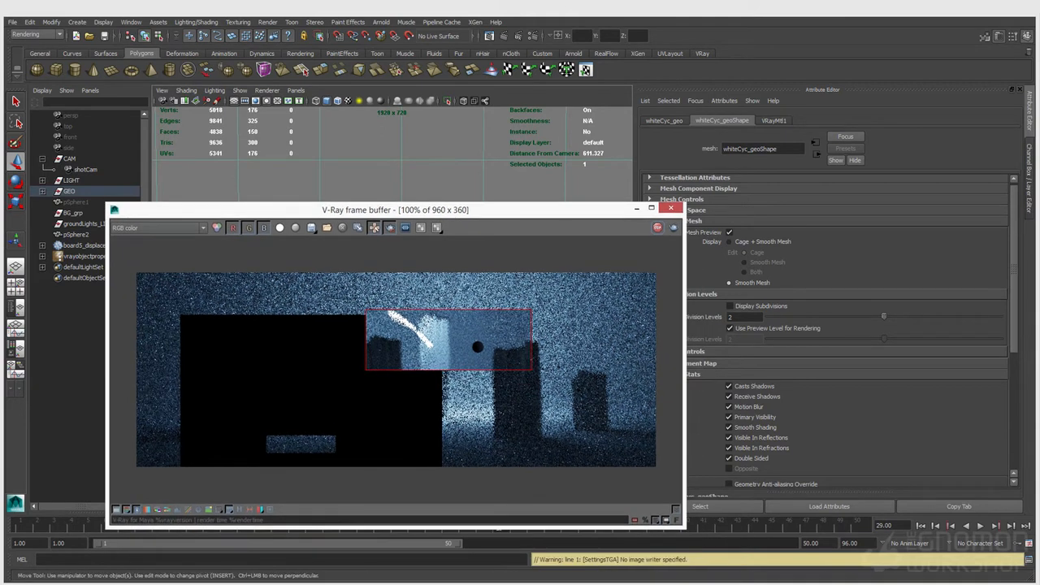
Step: Set shotCam's shutter speed to 10 and examine the motion blur and exposure in the render region
click(85, 169)
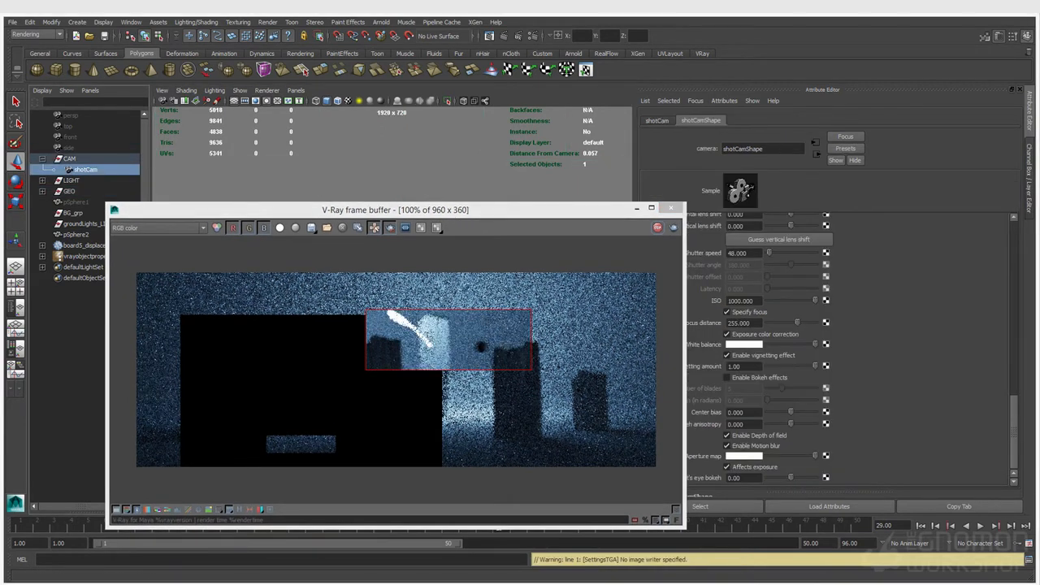
double_click(738, 253)
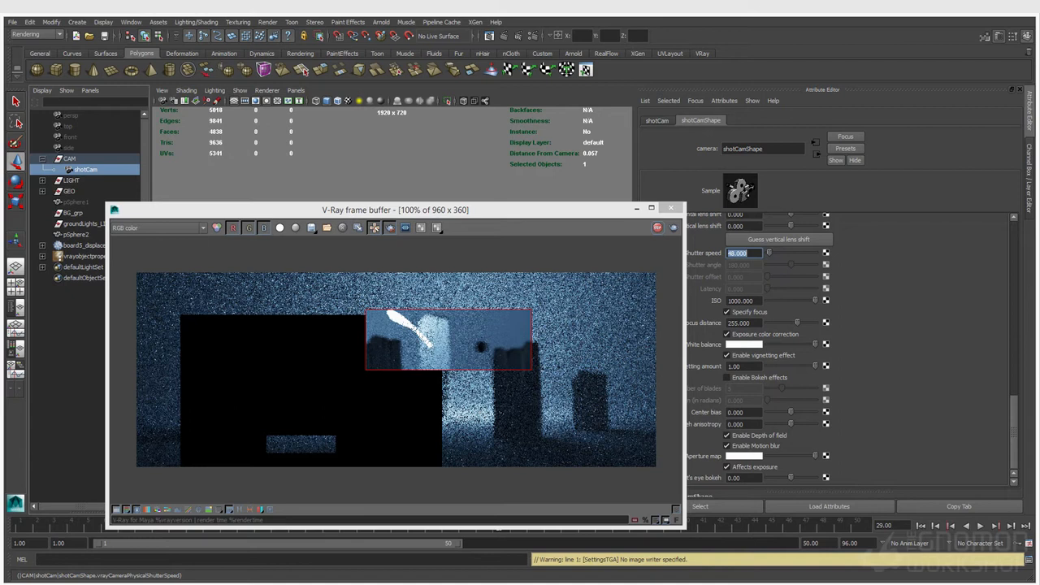
text(10)
key(Return)
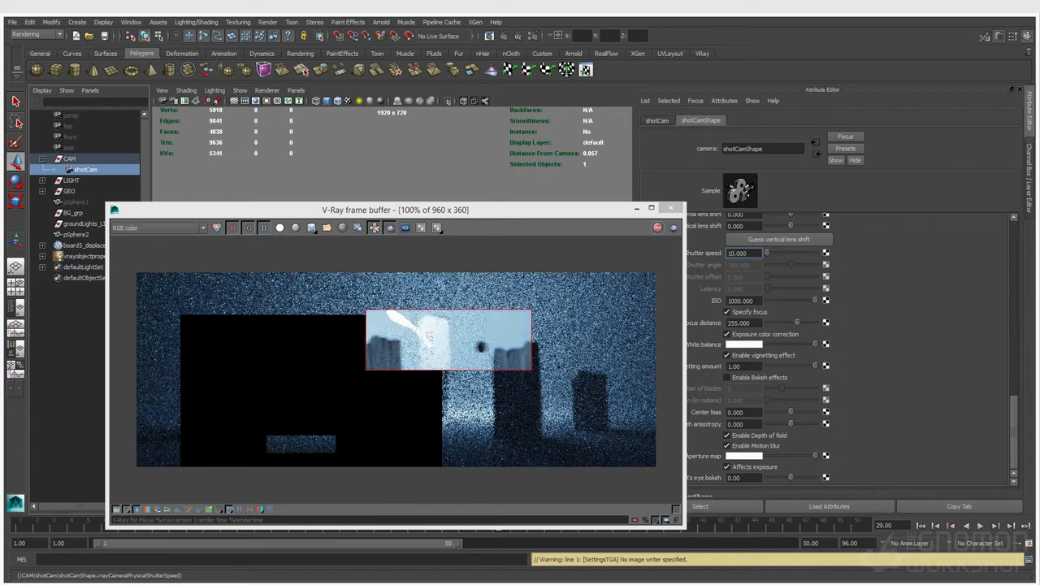
click(569, 179)
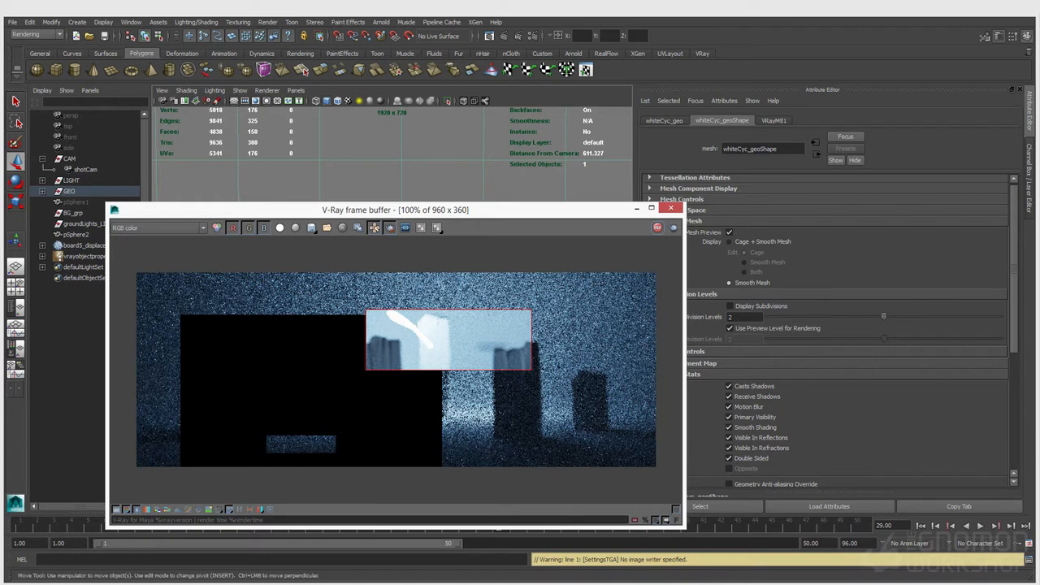
Step: Reselect shotCam and set its shutter speed to 48
click(85, 169)
drag(395, 209, 348, 195)
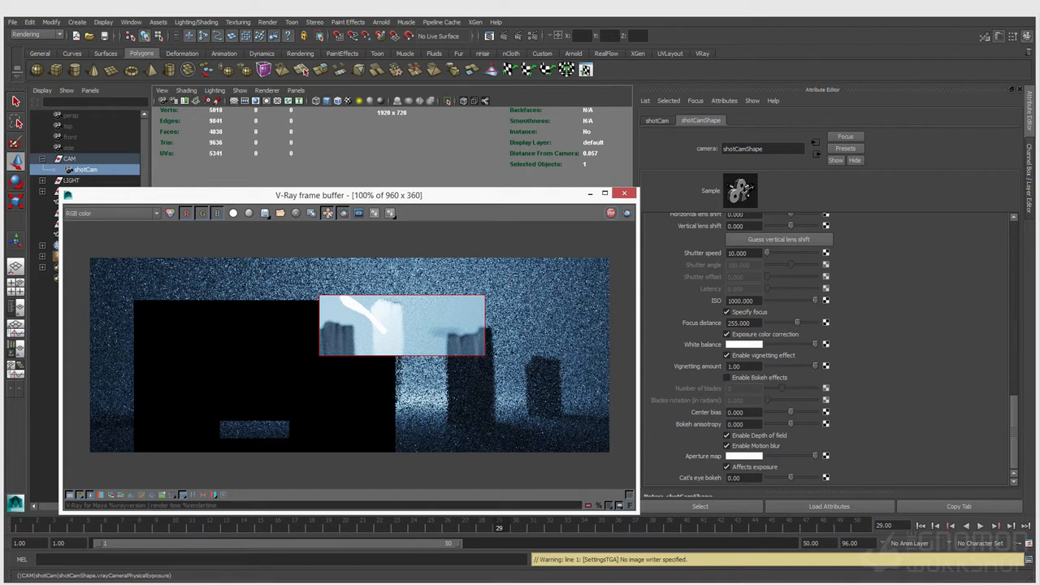
click(740, 253)
text(48)
key(Return)
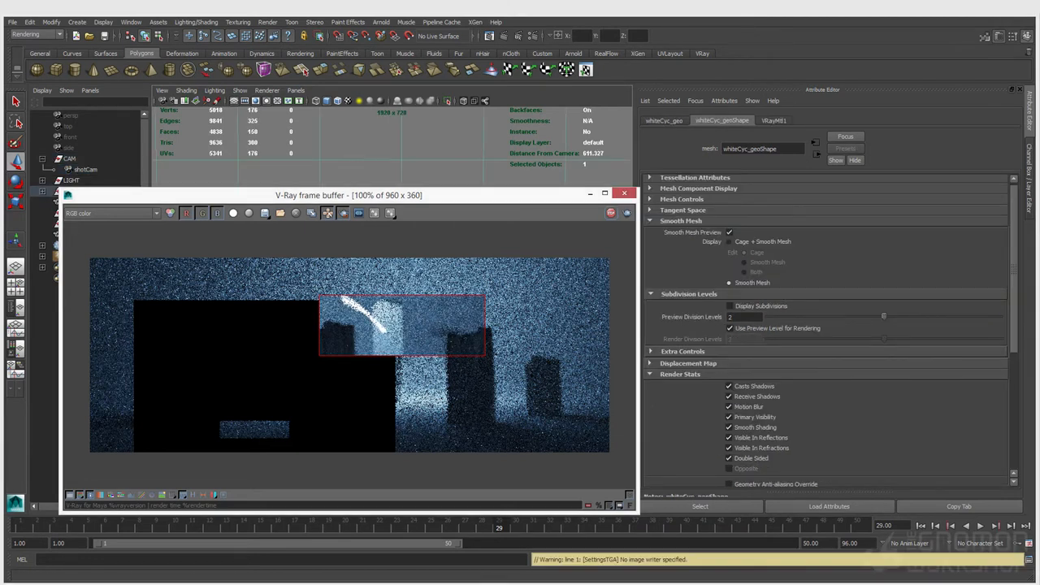
Step: Compare the motion blur option in the V-Ray render settings with shotCam's shutter speed and Enable Motion blur attributes
click(532, 36)
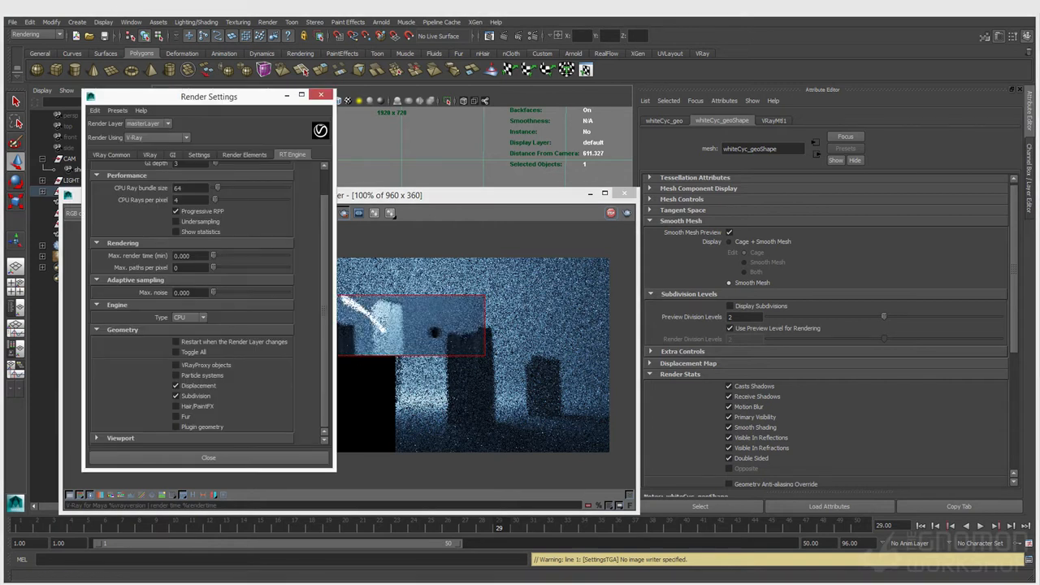
click(150, 154)
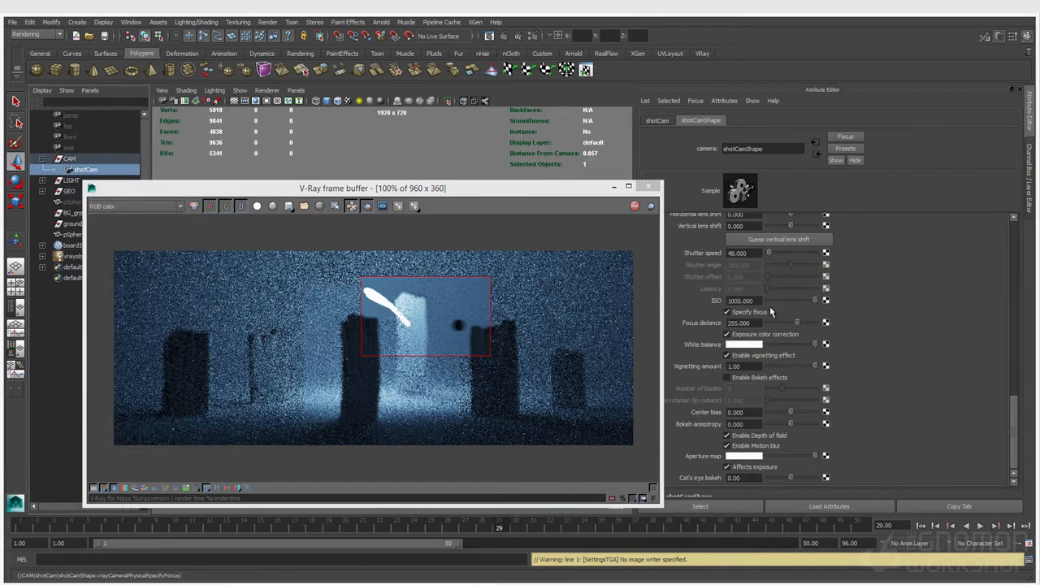
click(752, 253)
double_click(747, 253)
click(533, 37)
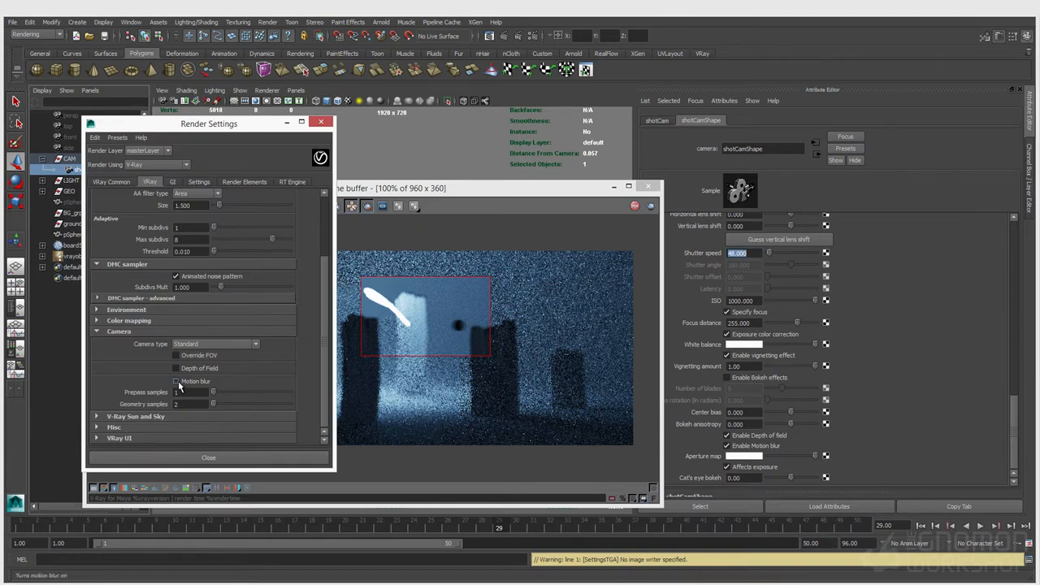
scroll(882, 397, up, 1)
scroll(882, 390, up, 6)
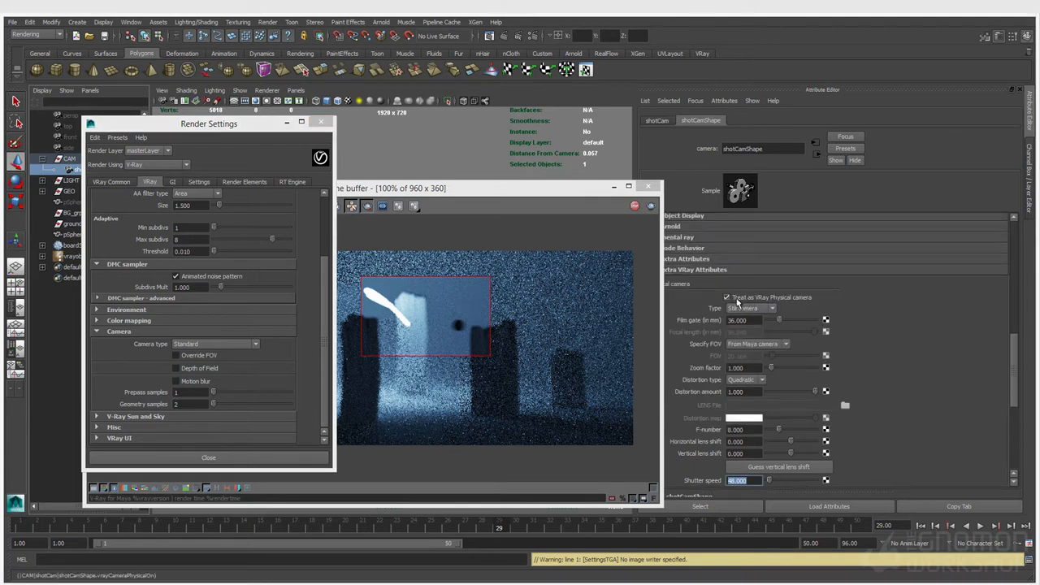
scroll(771, 355, down, 7)
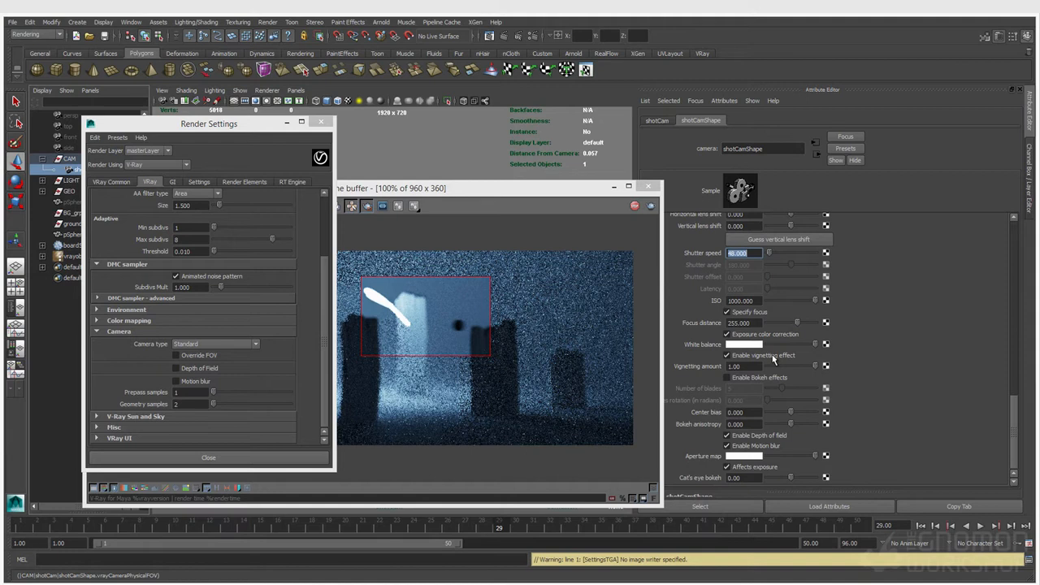
click(726, 446)
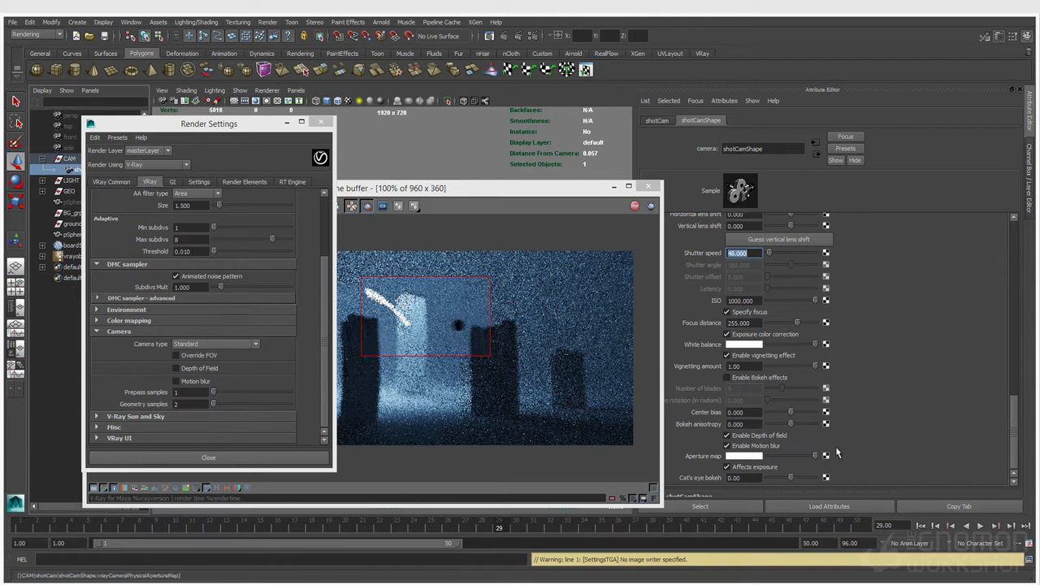
Step: Stop the current render, enable motion blur in the V-Ray render settings, and set its duration to 0.5 frames
scroll(747, 388, up, 2)
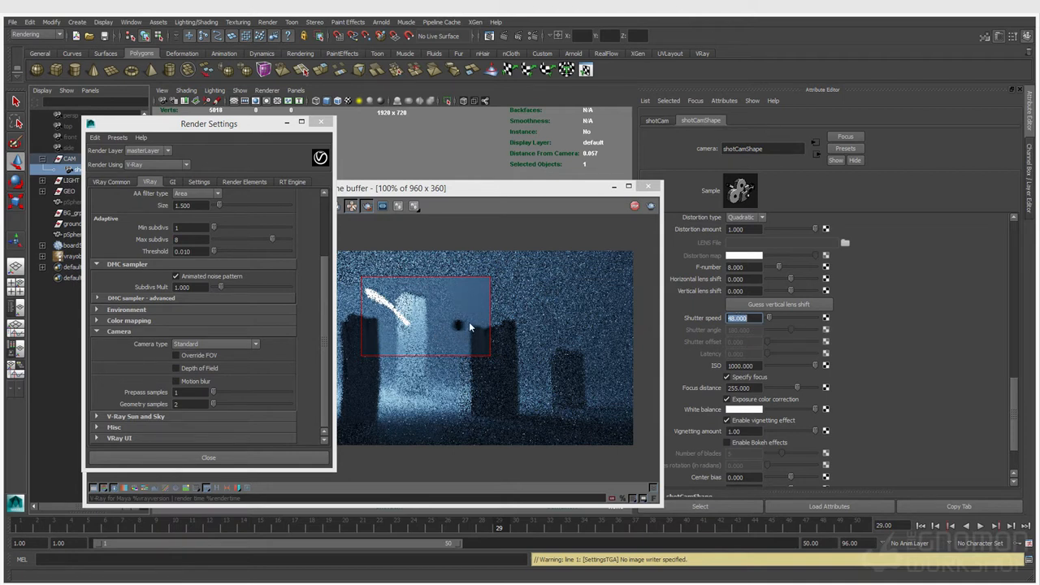
click(636, 207)
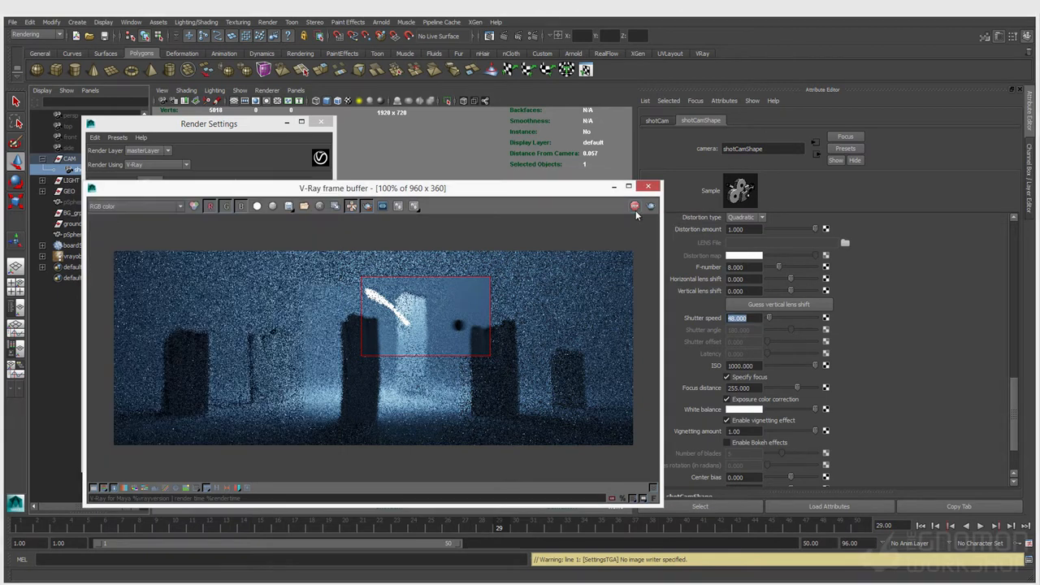
scroll(880, 435, up, 4)
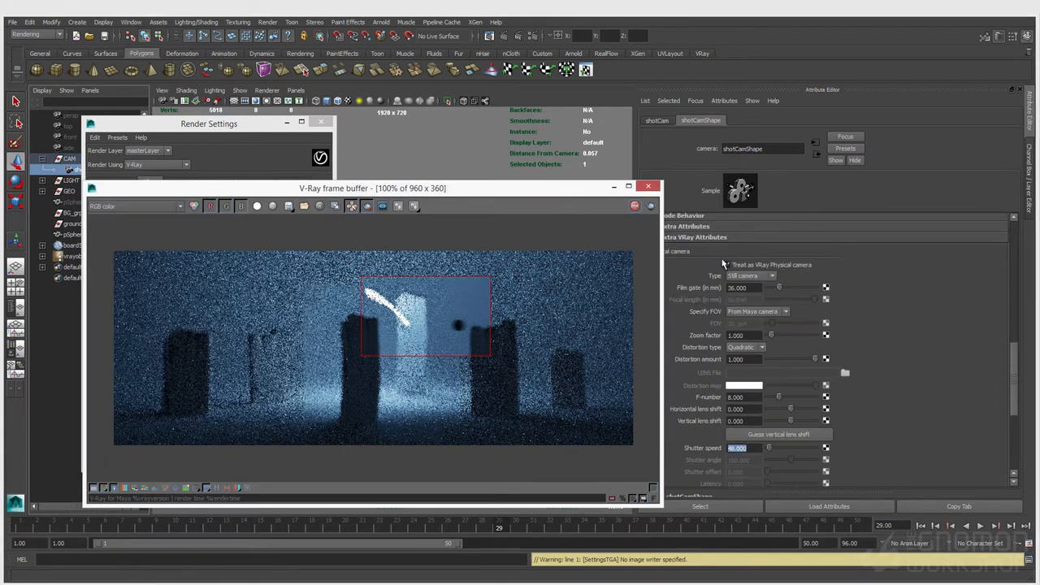
drag(517, 192, 716, 219)
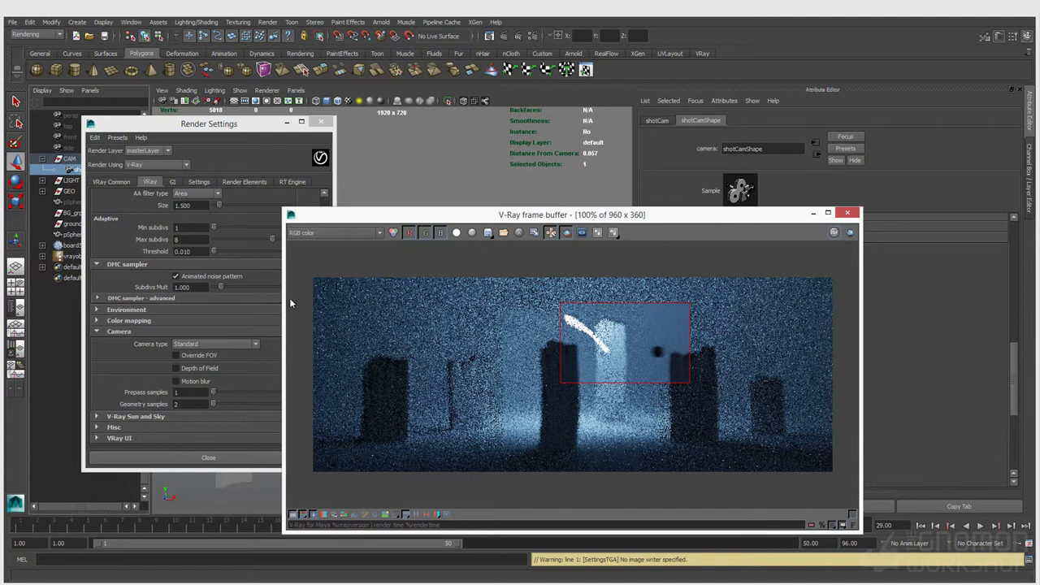
click(195, 379)
click(202, 403)
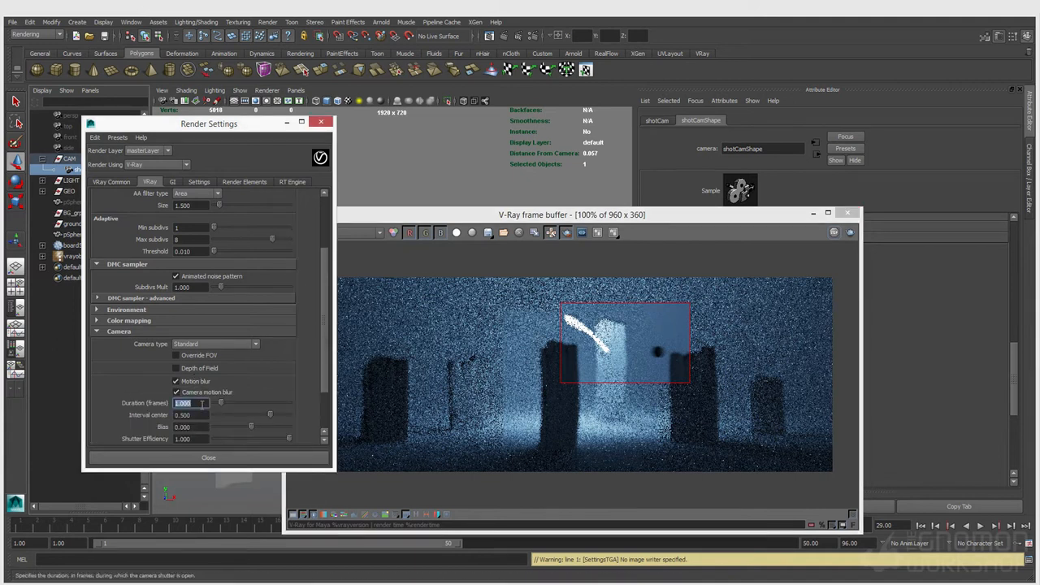
text(.5)
key(Return)
Step: Render the region to examine the motion blur on the light streak and the sphere, and stop the render
click(453, 188)
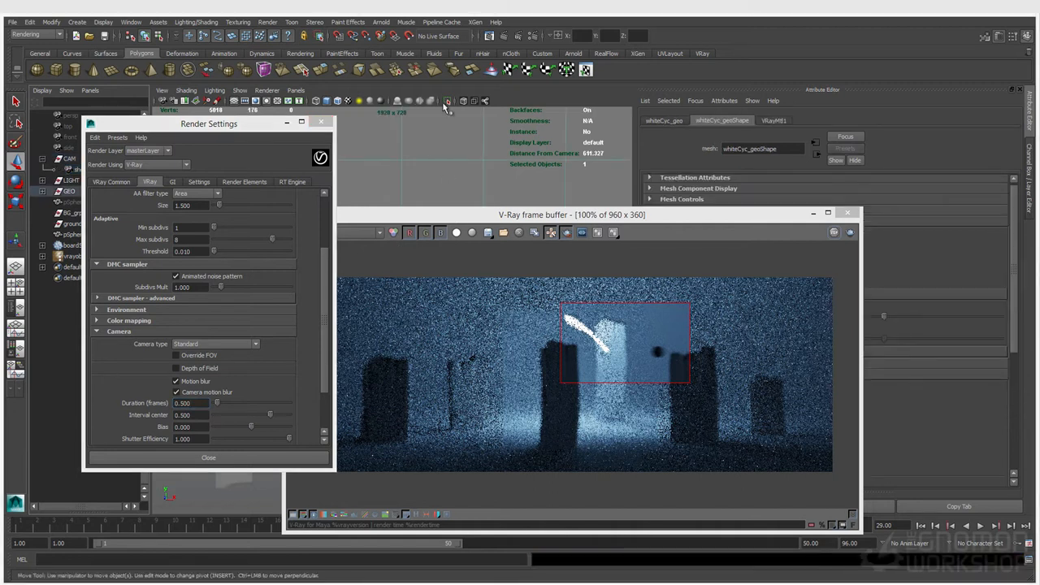
click(518, 37)
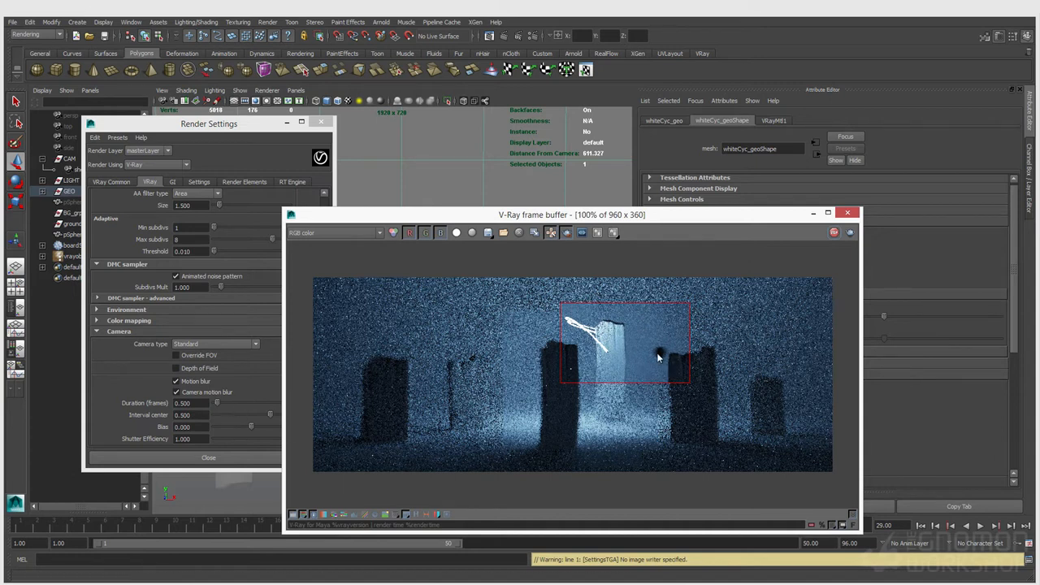
click(833, 235)
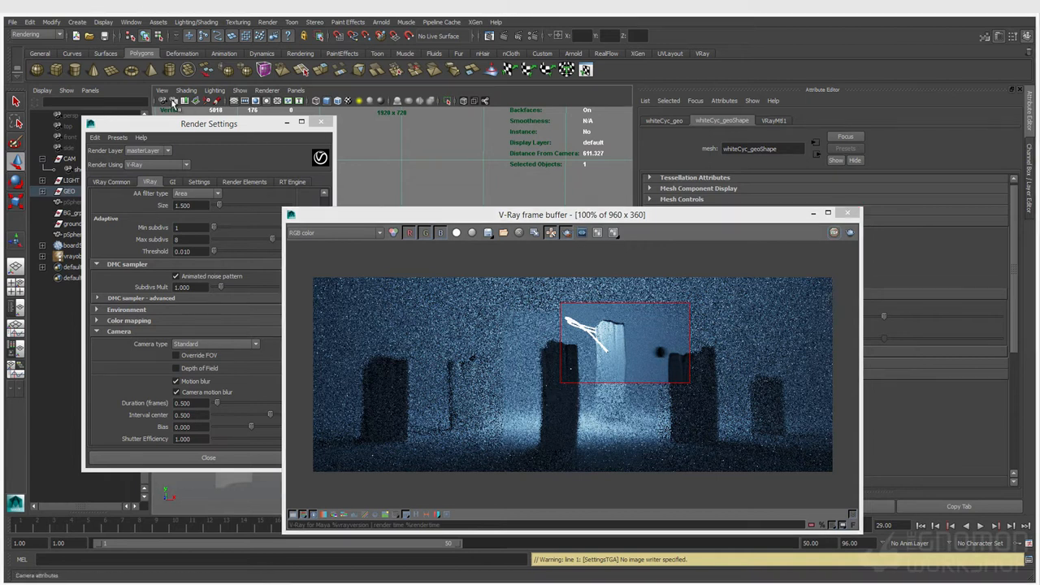
Step: Reselect shotCam and arrange the windows to compare the motion blur duration in the render settings with the physical camera attributes
click(72, 168)
drag(516, 216, 334, 212)
click(740, 451)
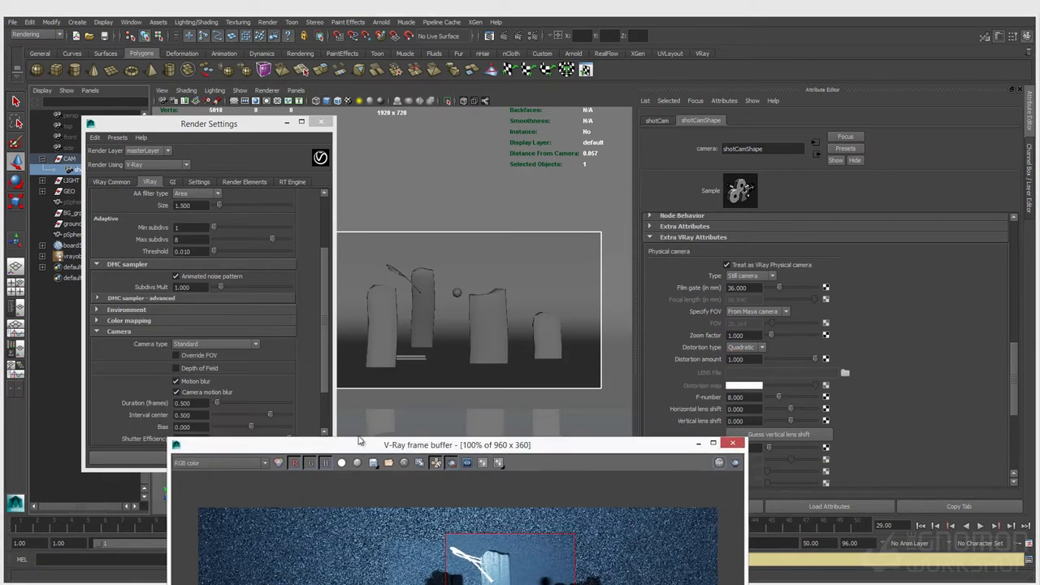
click(199, 403)
double_click(199, 403)
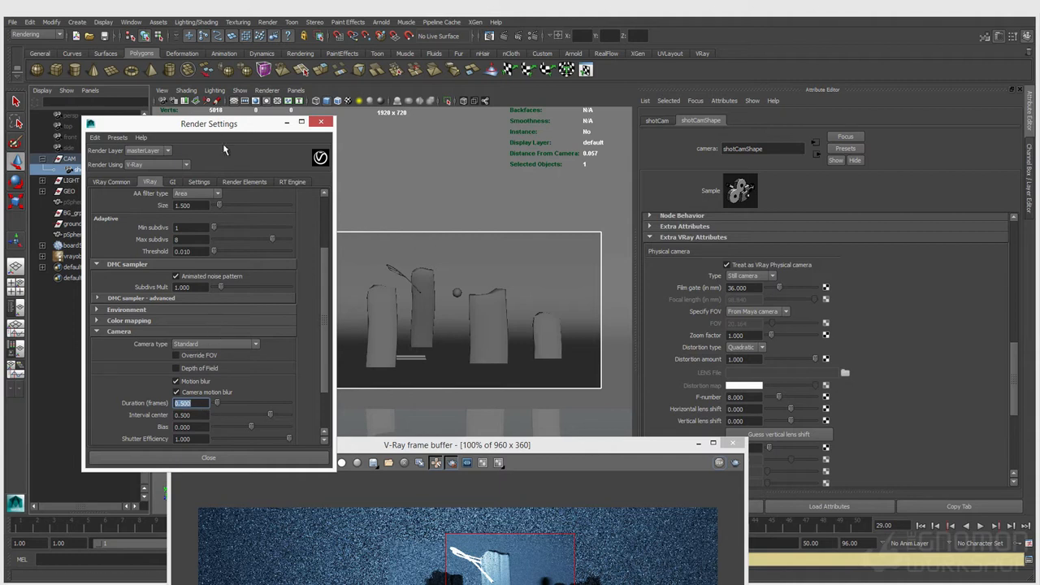
drag(217, 134, 172, 158)
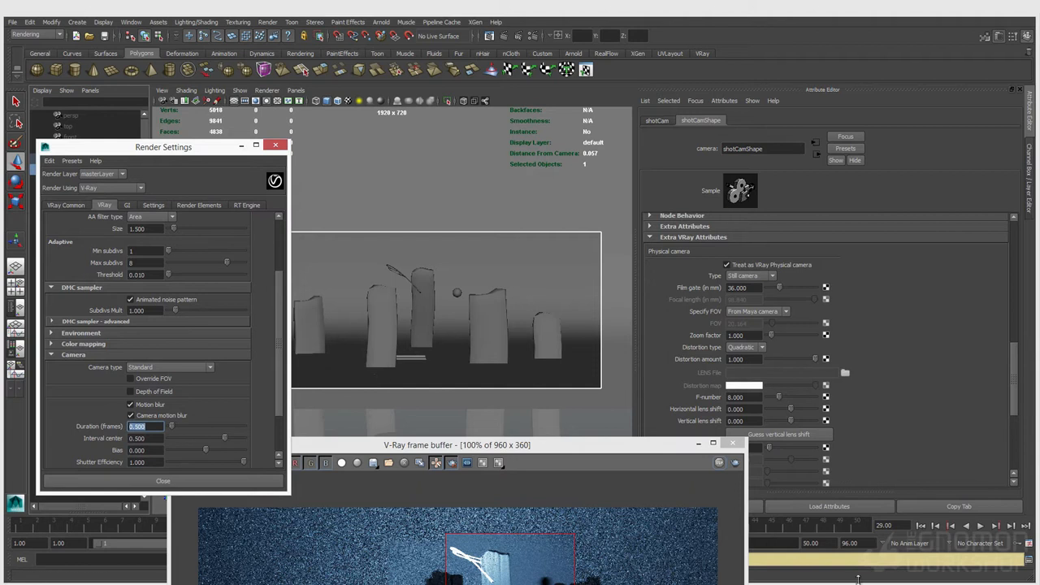
drag(665, 447, 569, 317)
Step: Set shotCam's shutter speed to 60 and rerender the region
click(760, 448)
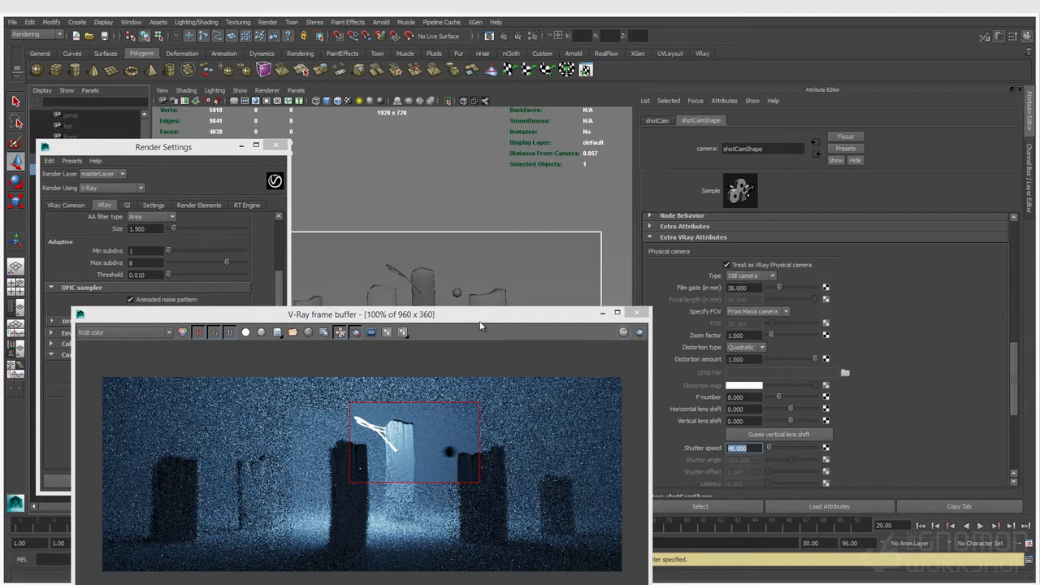
drag(476, 317, 474, 248)
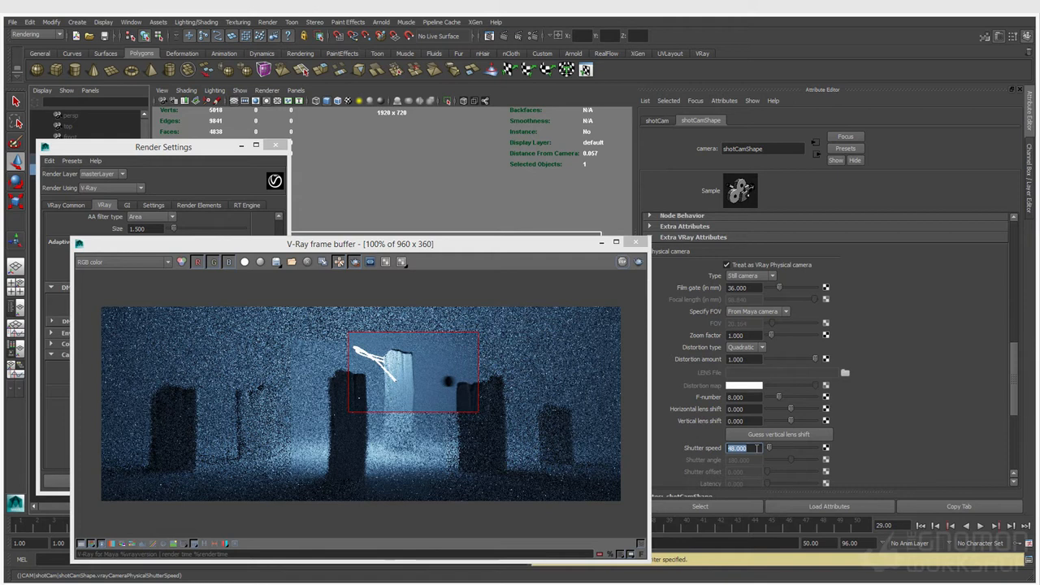
text(60)
key(Return)
click(365, 129)
click(538, 379)
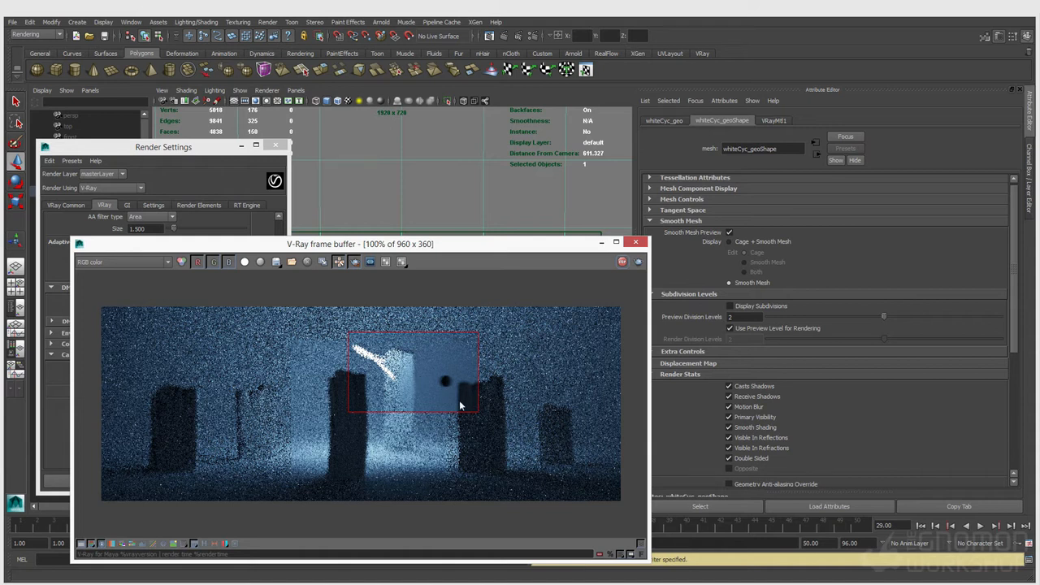
Step: Close the render settings and turn off region rendering so that the full frame renders
drag(397, 248, 394, 234)
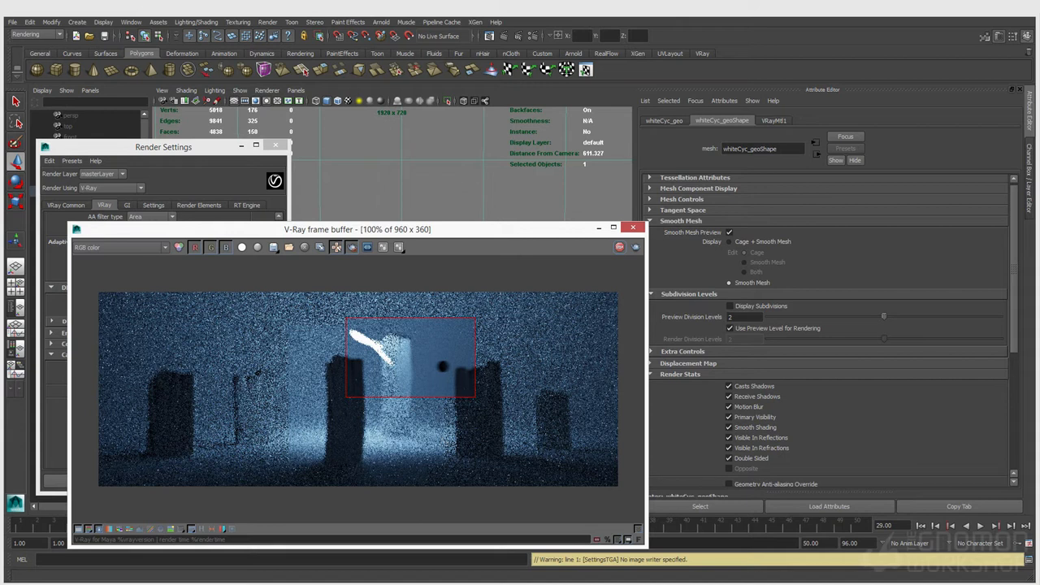
click(276, 145)
click(85, 169)
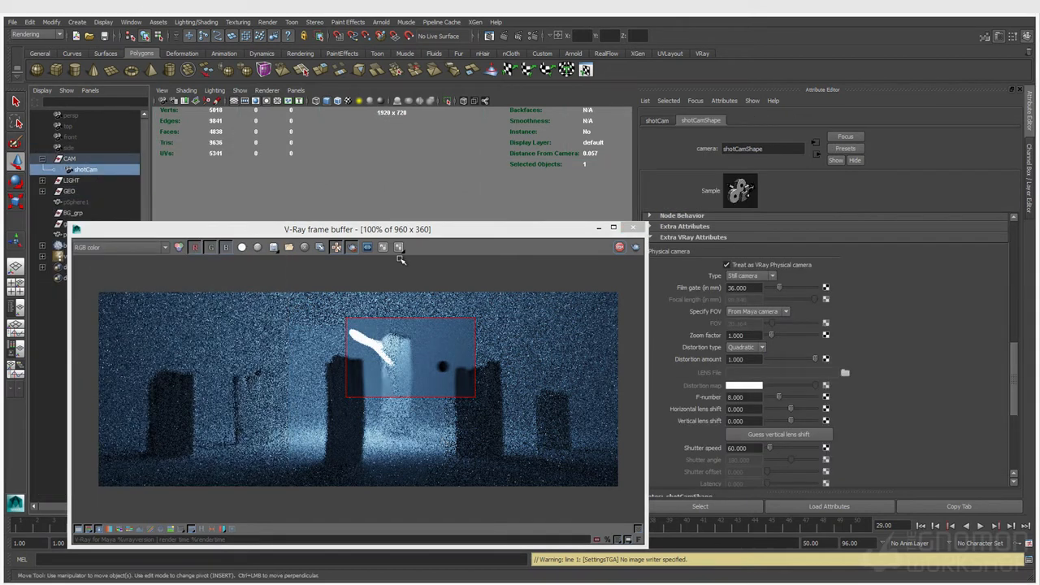
click(458, 192)
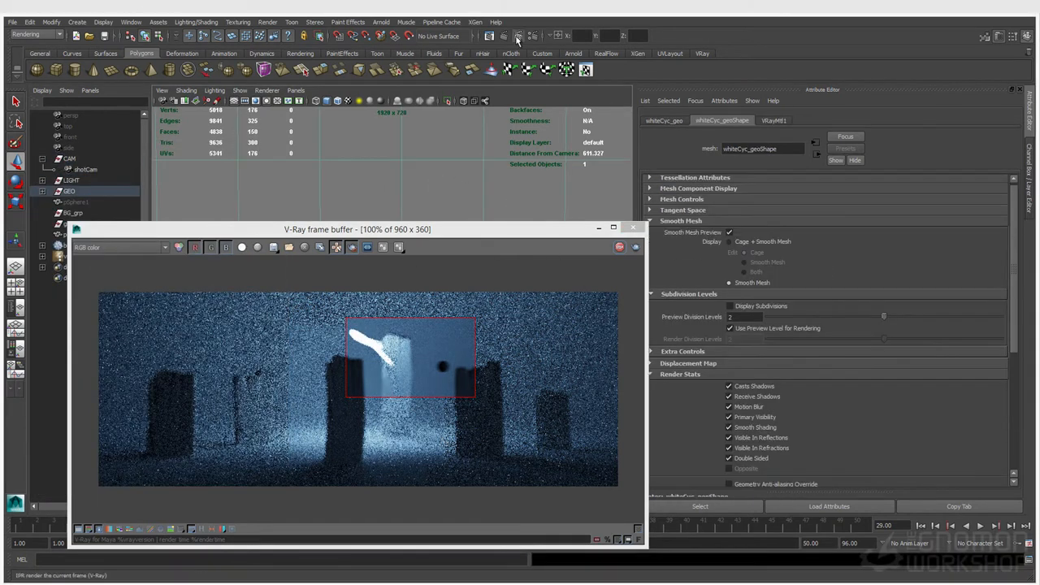
click(351, 248)
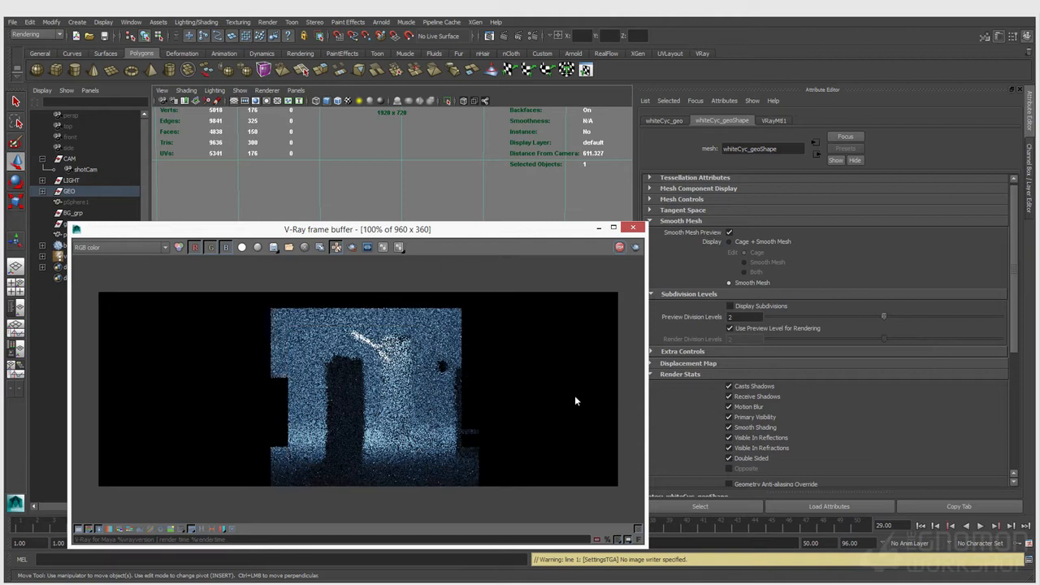
Step: Reselect shotCam, try ISO values of 1200 and 2000, and set the ISO to 1500
click(85, 170)
scroll(772, 443, down, 10)
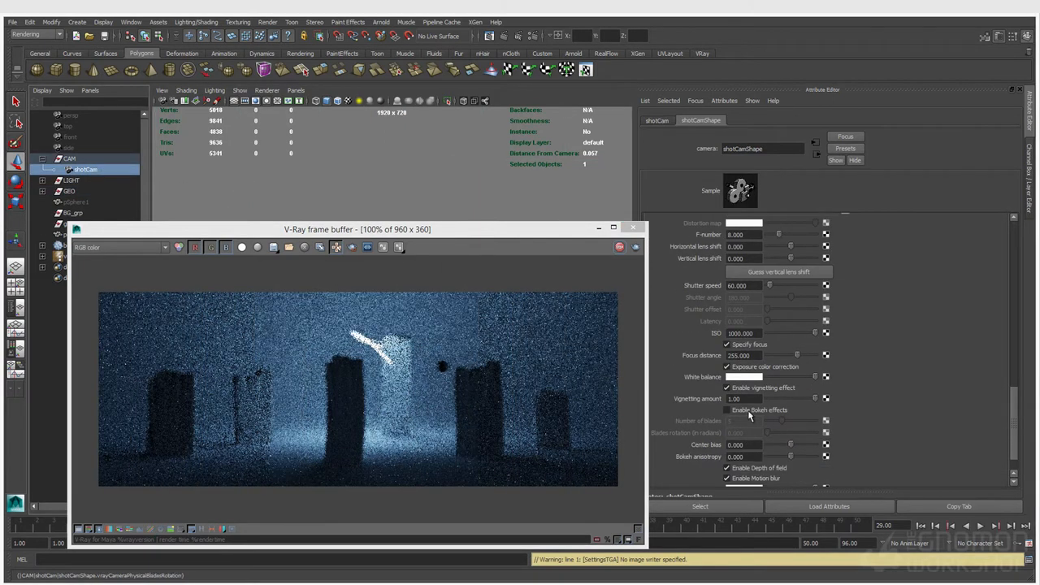
double_click(755, 334)
text(1200)
key(Return)
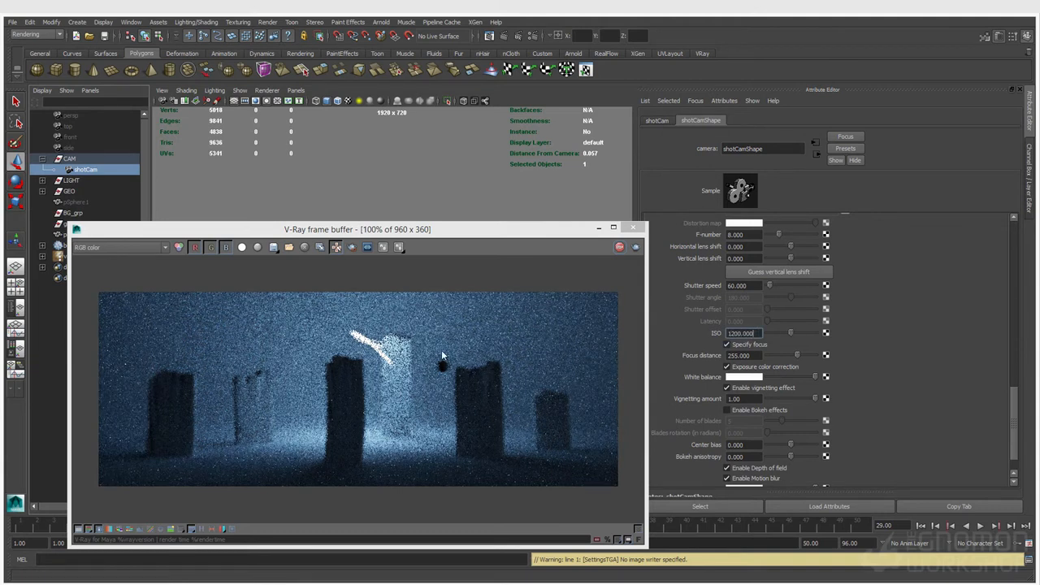
double_click(755, 333)
text(200)
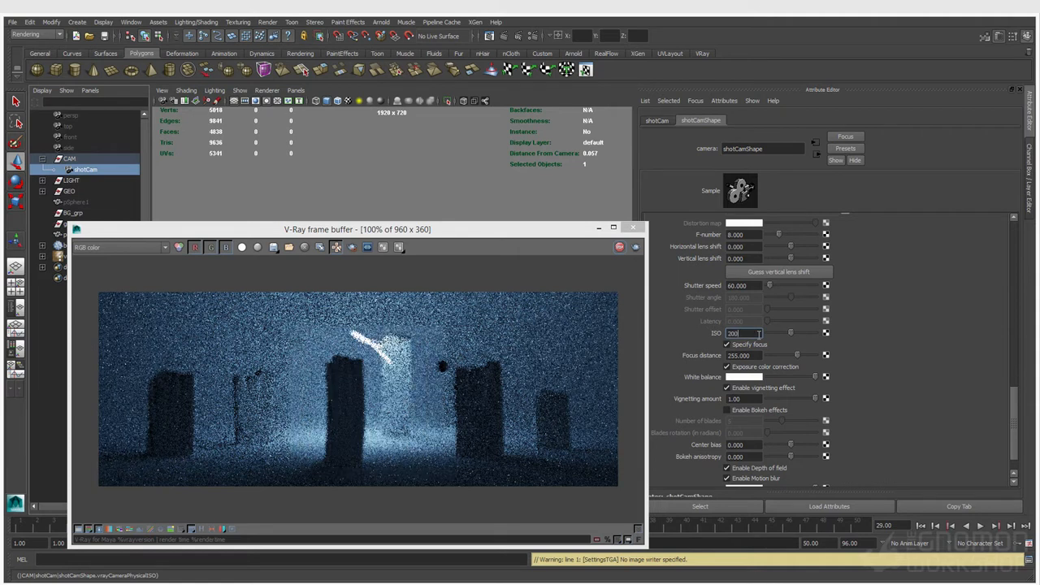
text(0)
key(Return)
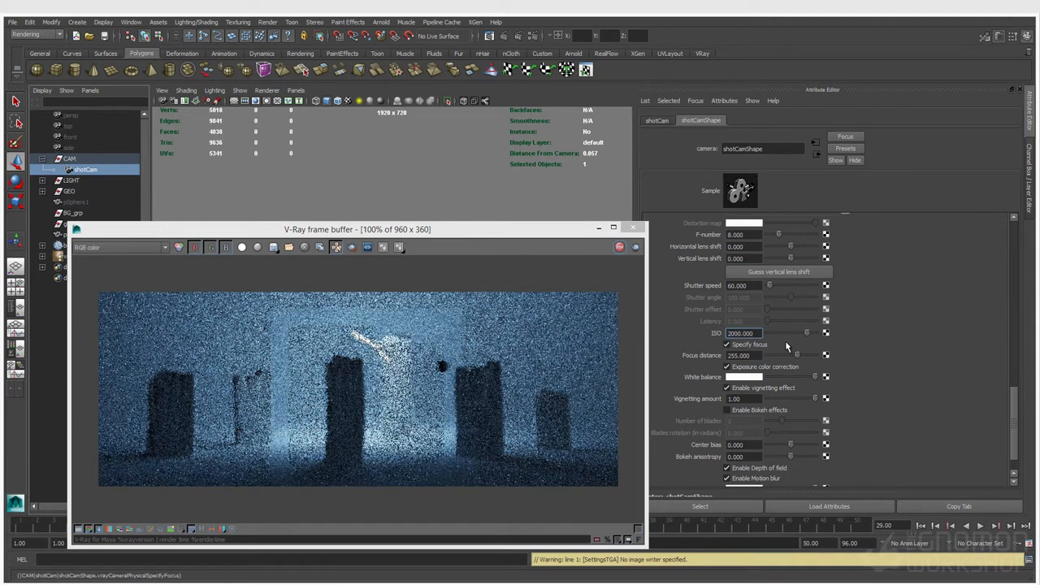
double_click(741, 333)
text(1500)
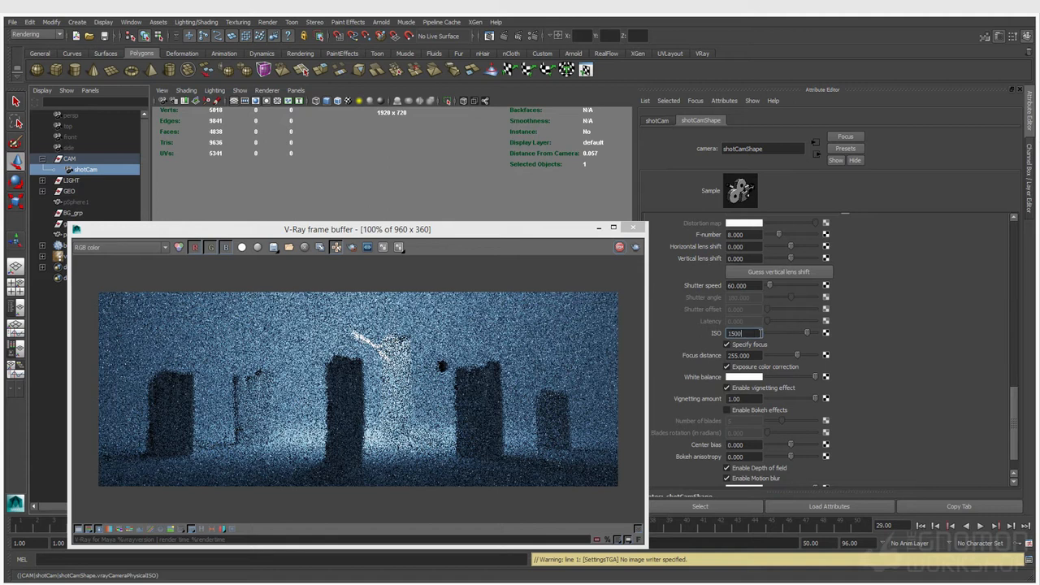
key(Return)
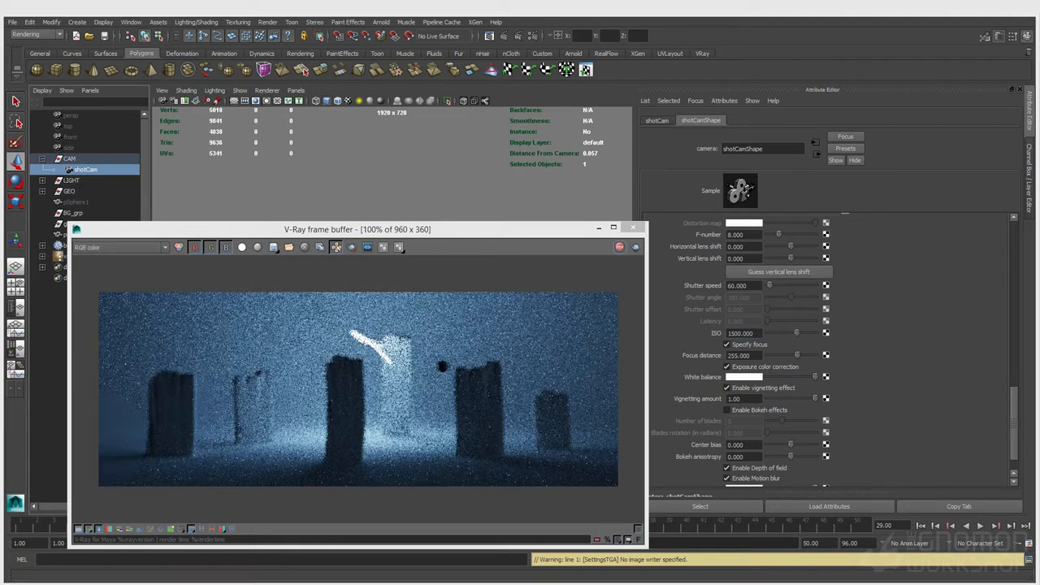
Step: Set shotCam's focus distance to 687
click(756, 357)
text(687)
key(Return)
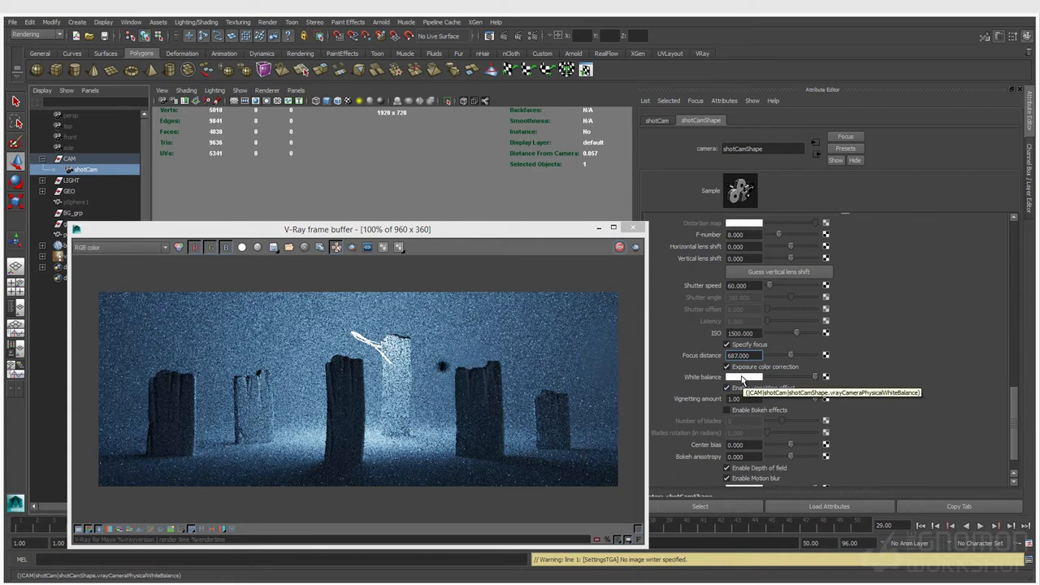
Step: Try a light cyan white balance on shotCam and restore the white balance to white
click(740, 378)
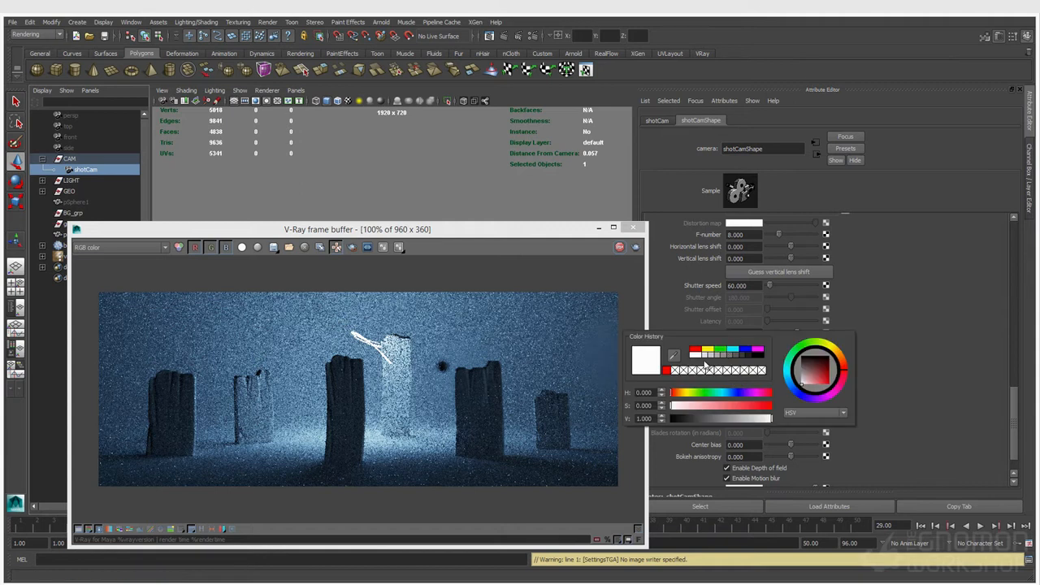
click(758, 378)
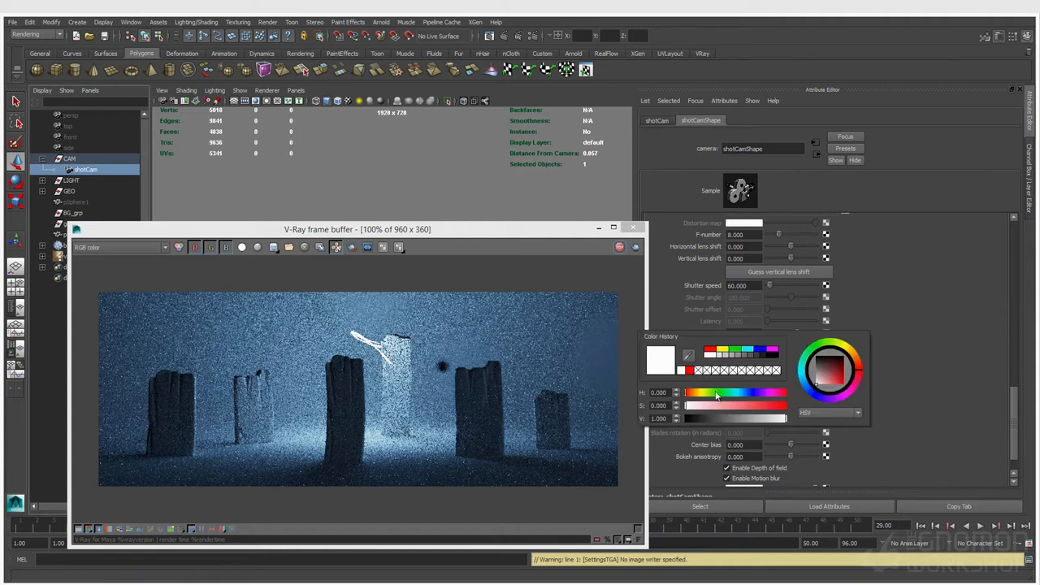
drag(703, 406, 736, 410)
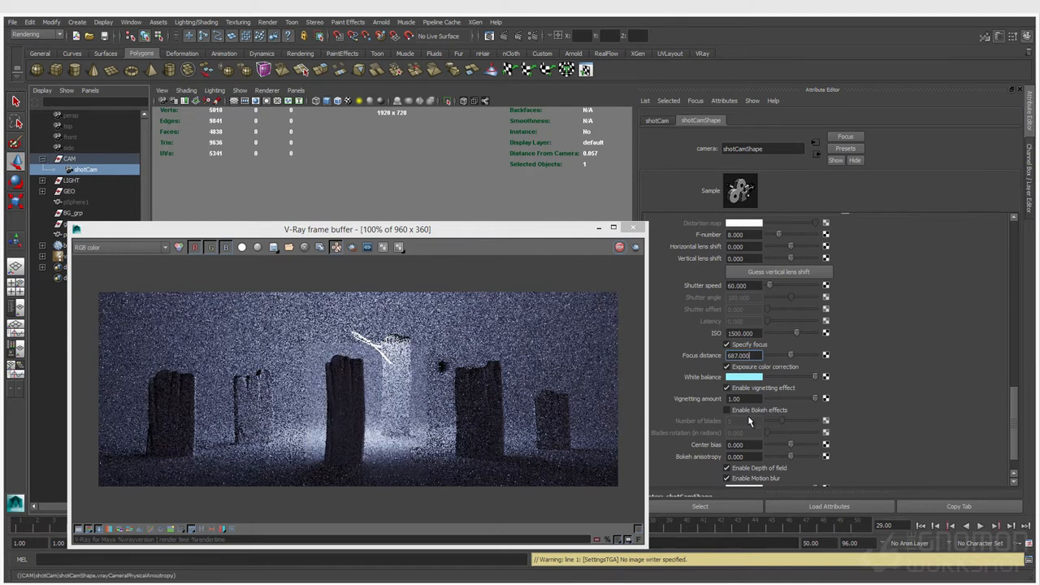
click(738, 381)
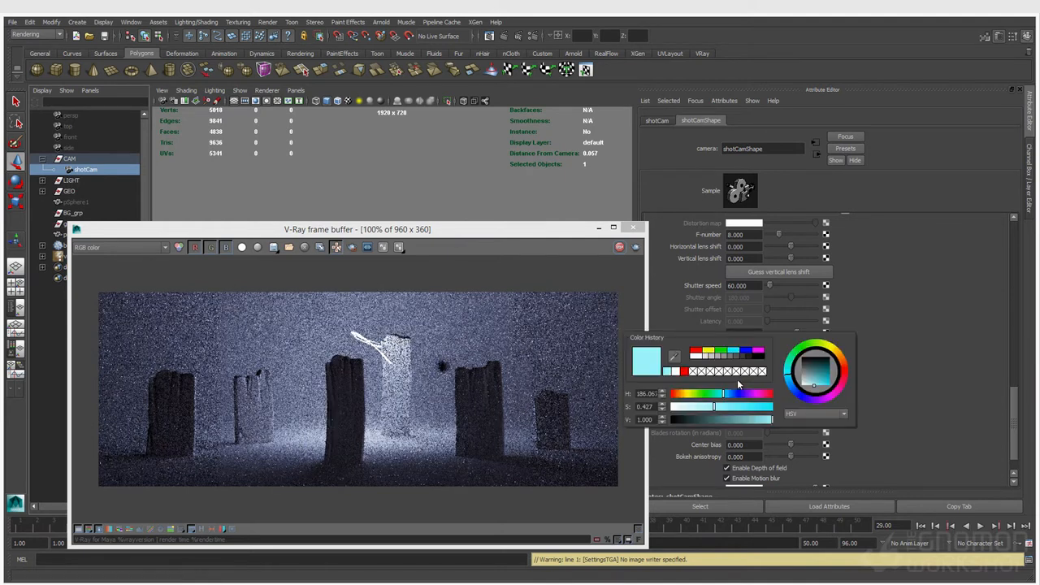
click(673, 370)
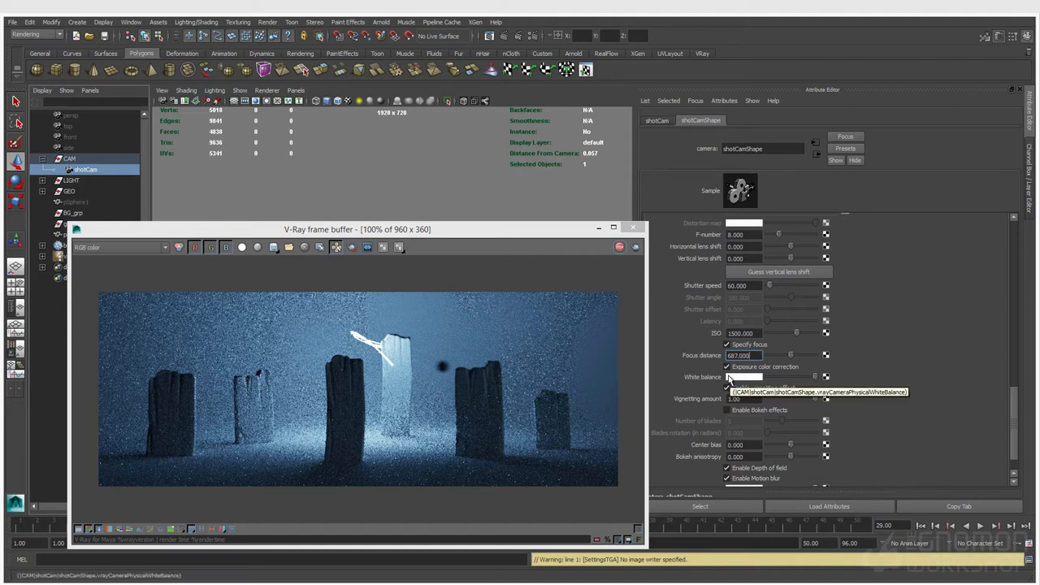
Step: Disable the vignetting effect on shotCam
drag(499, 230, 501, 128)
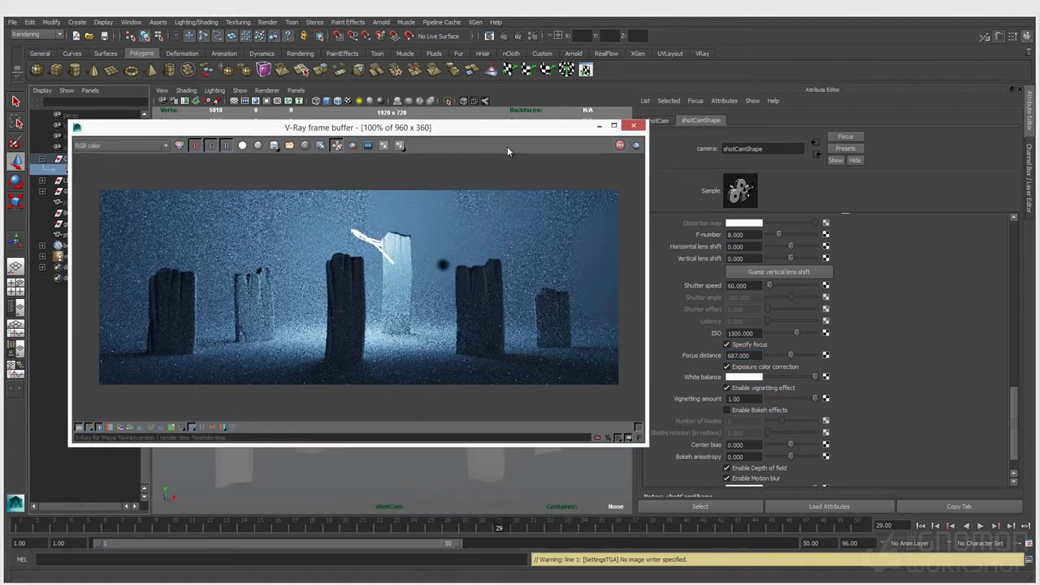
click(727, 388)
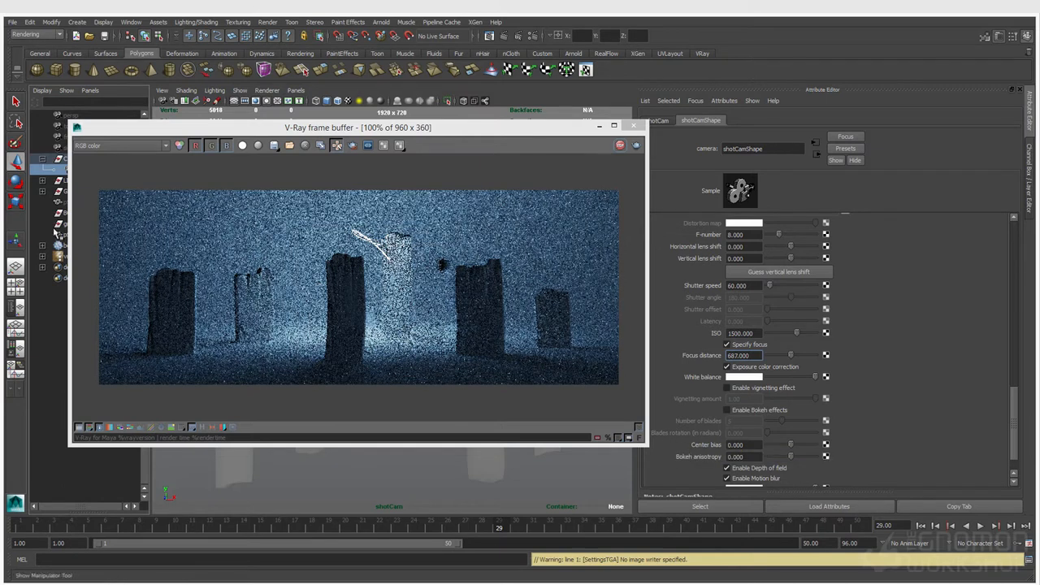
Step: Go to frame 31 and start a new full-frame render to examine the light streak
drag(486, 132, 334, 246)
click(494, 202)
click(534, 531)
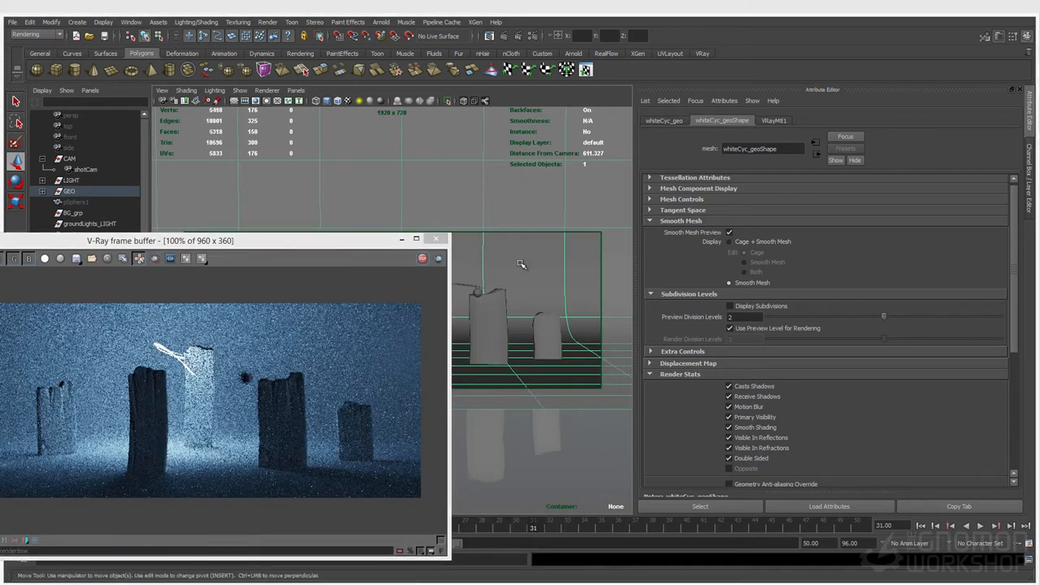
click(516, 37)
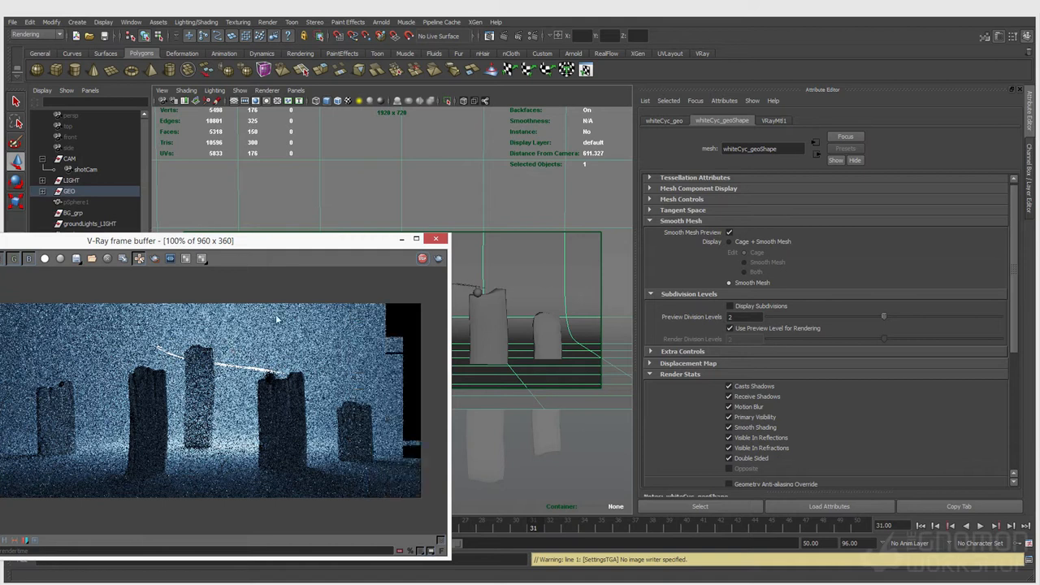
drag(308, 243, 505, 181)
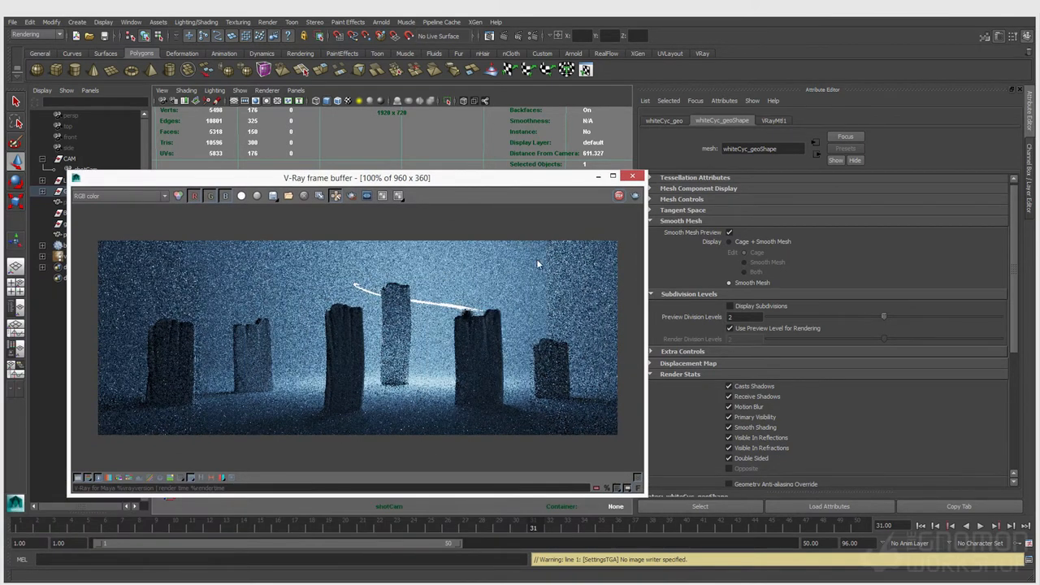
Step: Enable shotCam's vignetting effect at amount 1 and region-render the upper-right corner of the image
click(161, 90)
click(179, 111)
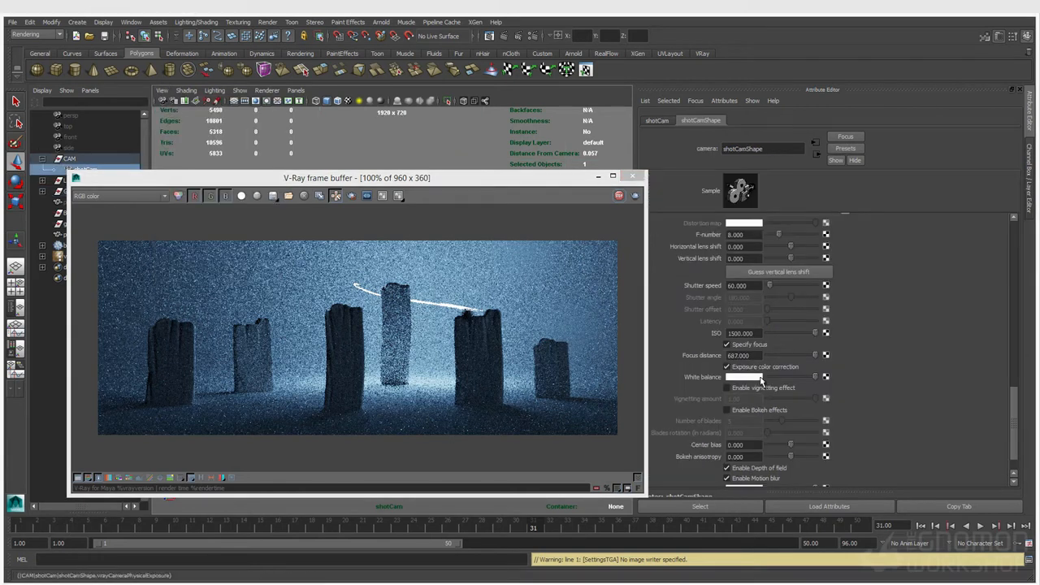
click(736, 390)
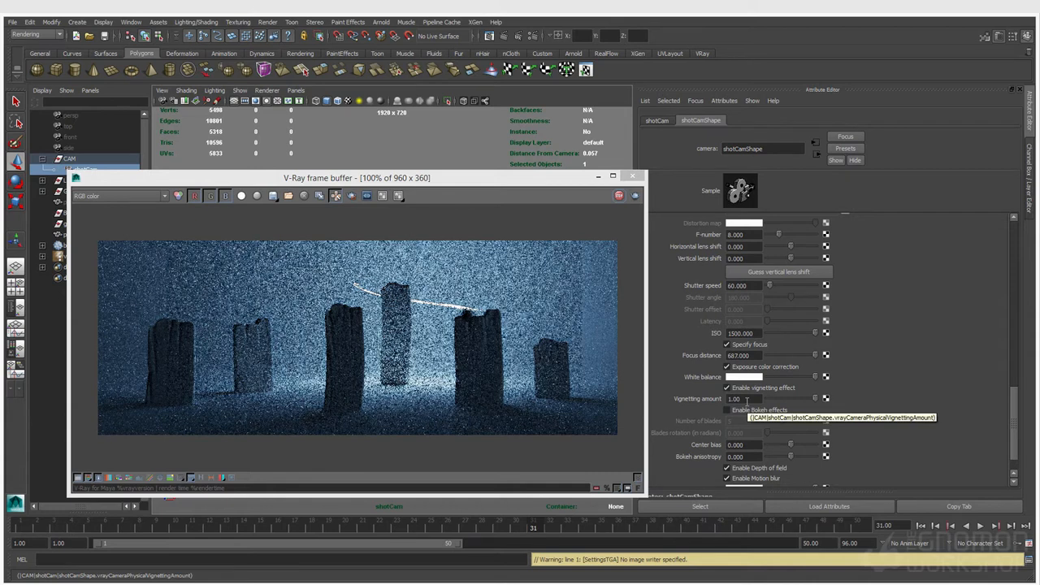
click(623, 288)
click(351, 196)
drag(537, 233, 645, 289)
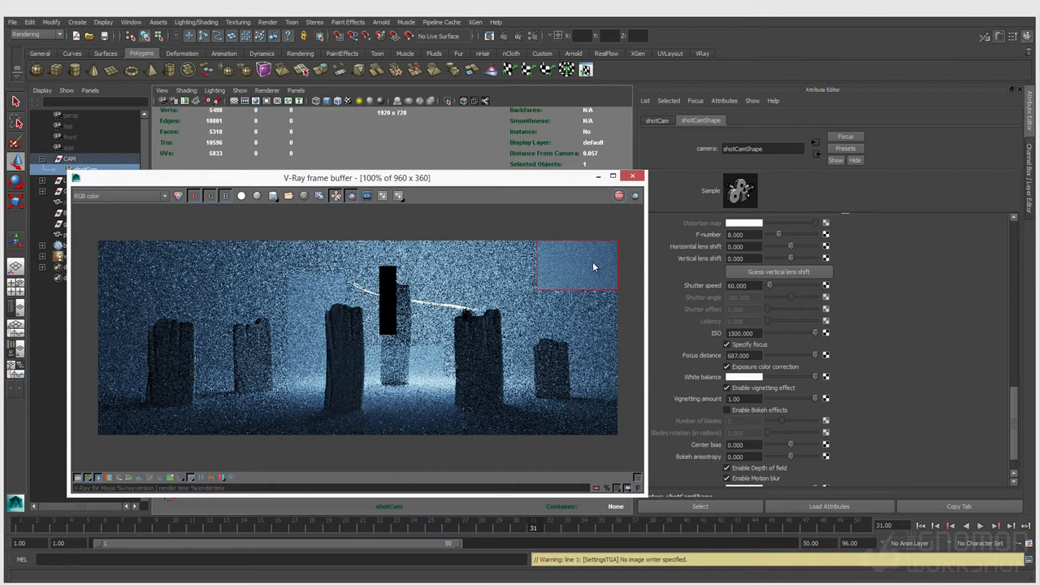
drag(579, 236, 618, 286)
Step: Disable shotCam's vignetting effect and region-render a strip near the upper-right corner for comparison
click(728, 388)
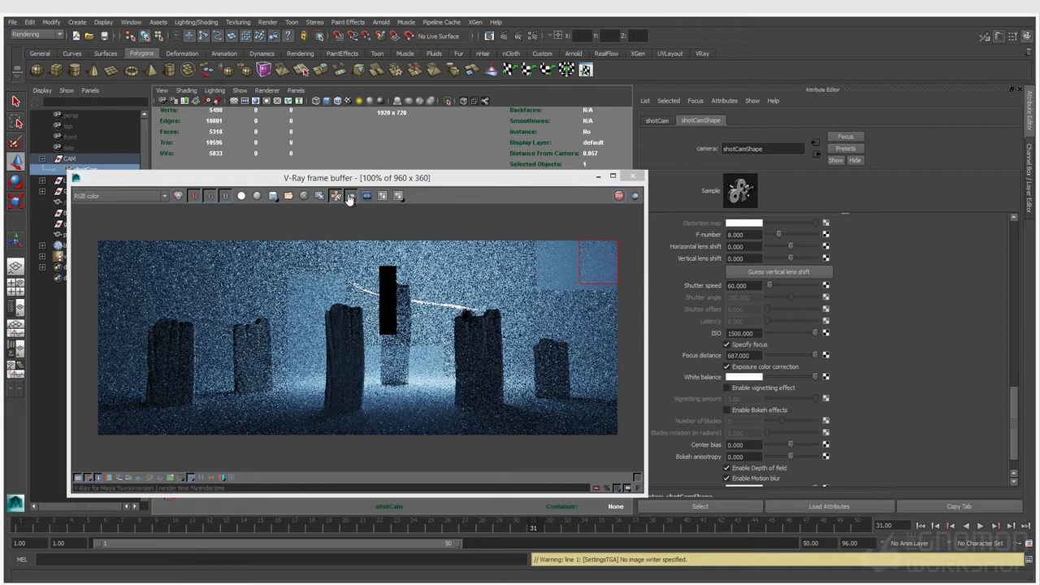
drag(547, 270, 614, 299)
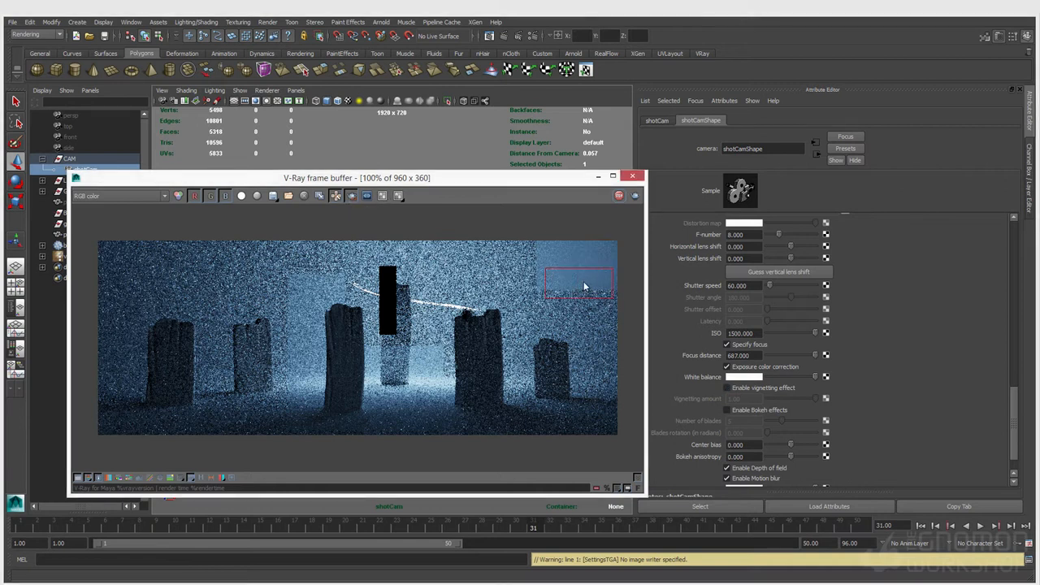
scroll(587, 253, up, 2)
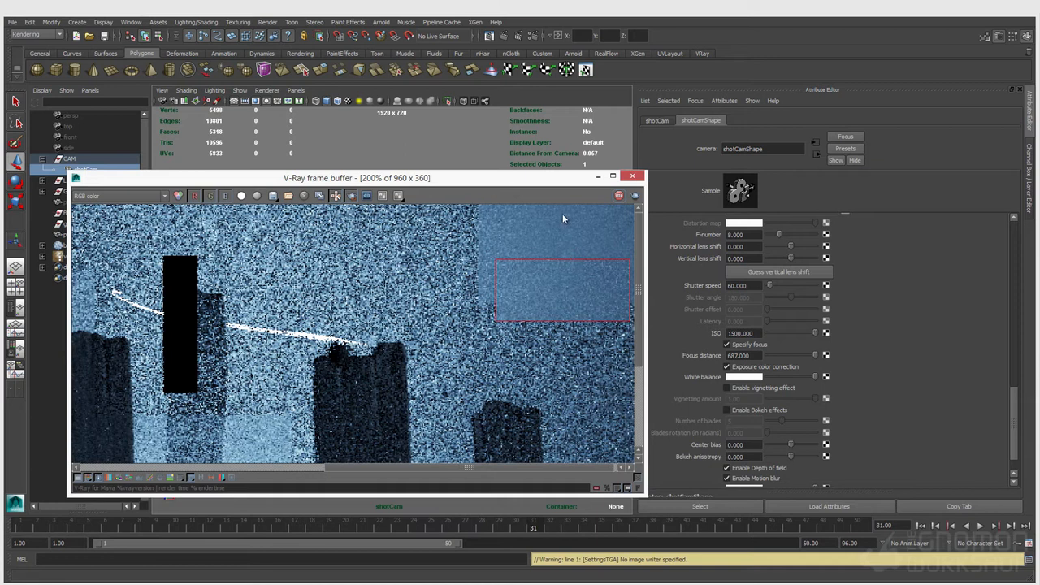
scroll(562, 247, down, 2)
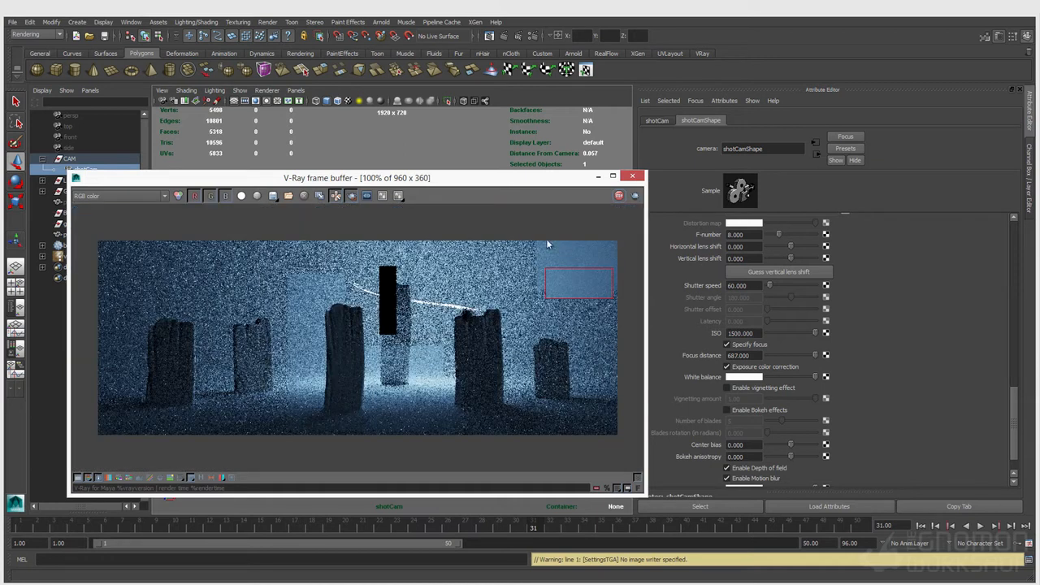
Step: Re-enable vignetting on shotCam and test amount 3 on the upper-right corner and amount 10 on the full frame
click(727, 387)
click(739, 399)
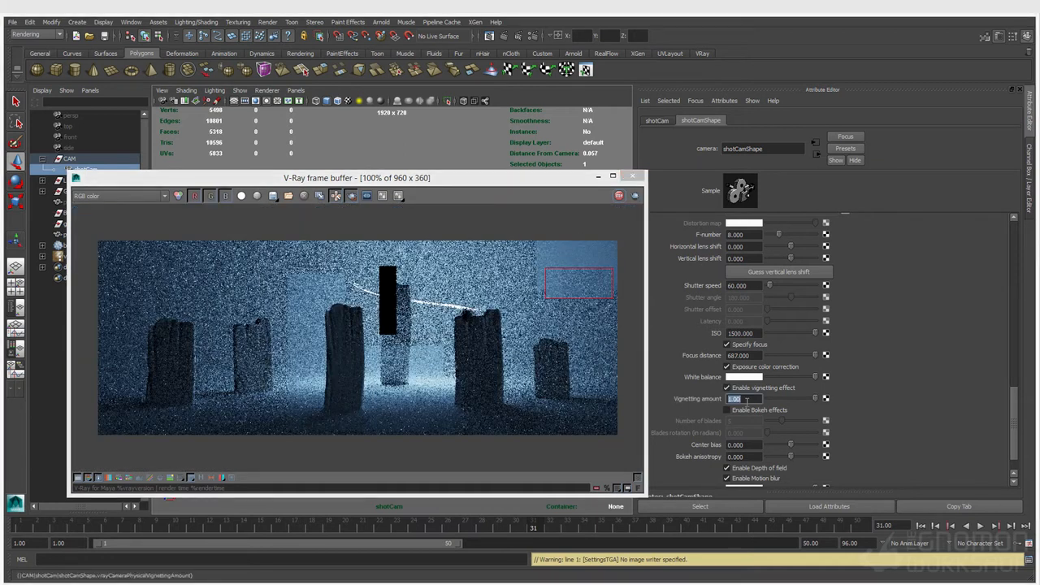
text(3)
drag(499, 230, 646, 301)
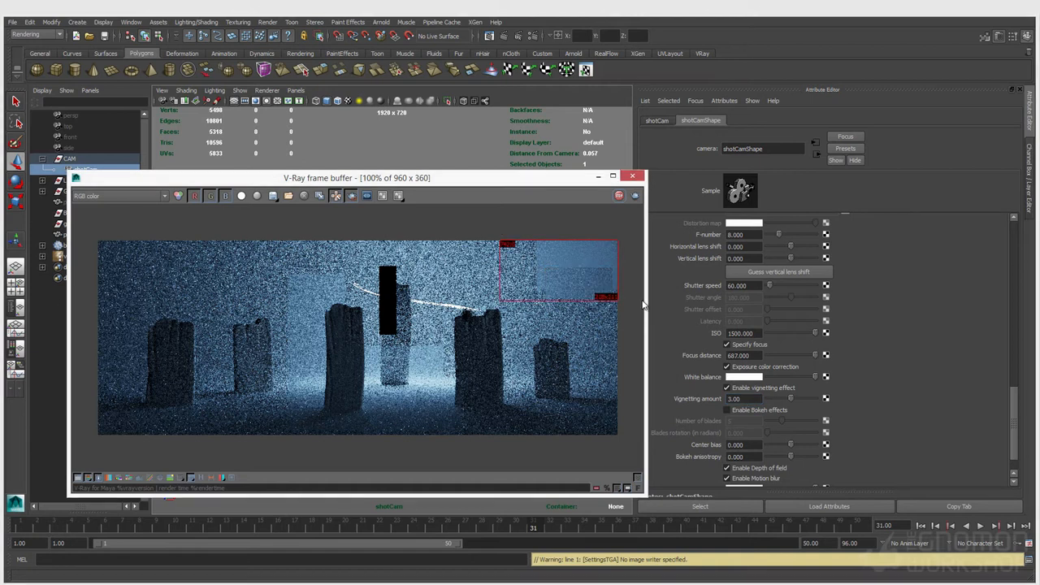
click(750, 400)
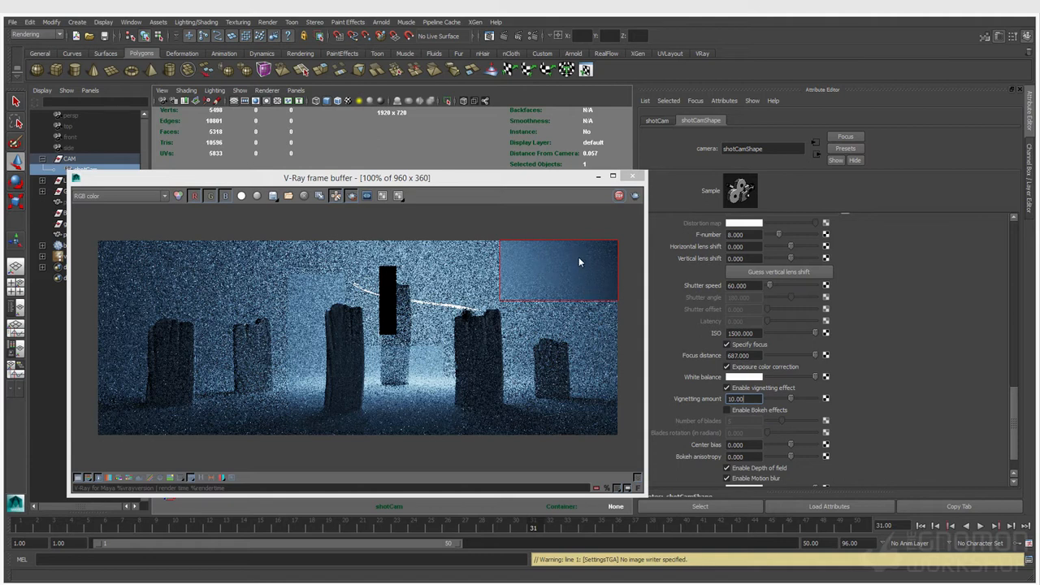
drag(624, 227, 61, 534)
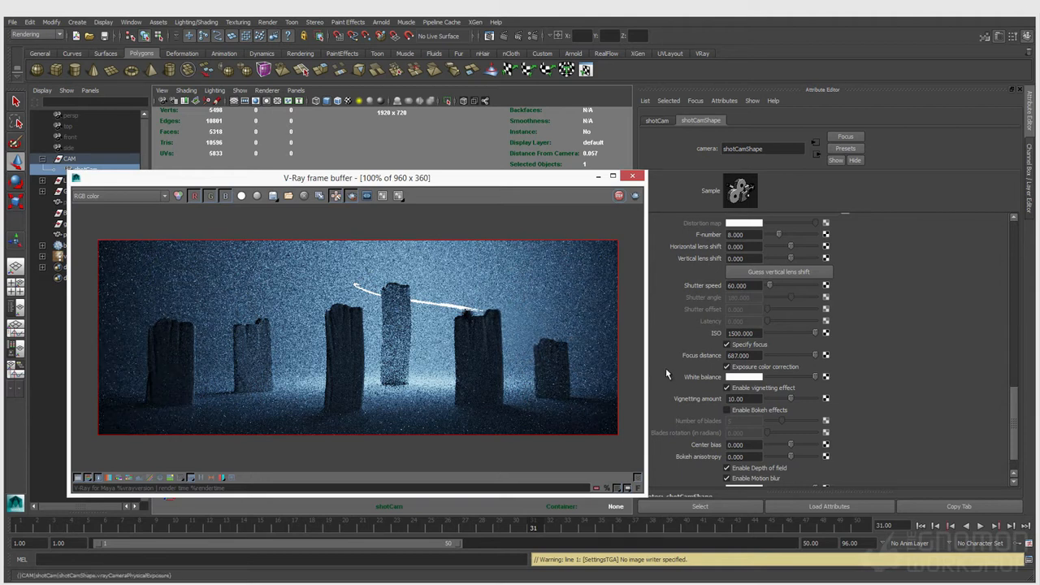
Step: Set shotCam's vignetting amount to 1 and disable the vignetting effect
click(745, 399)
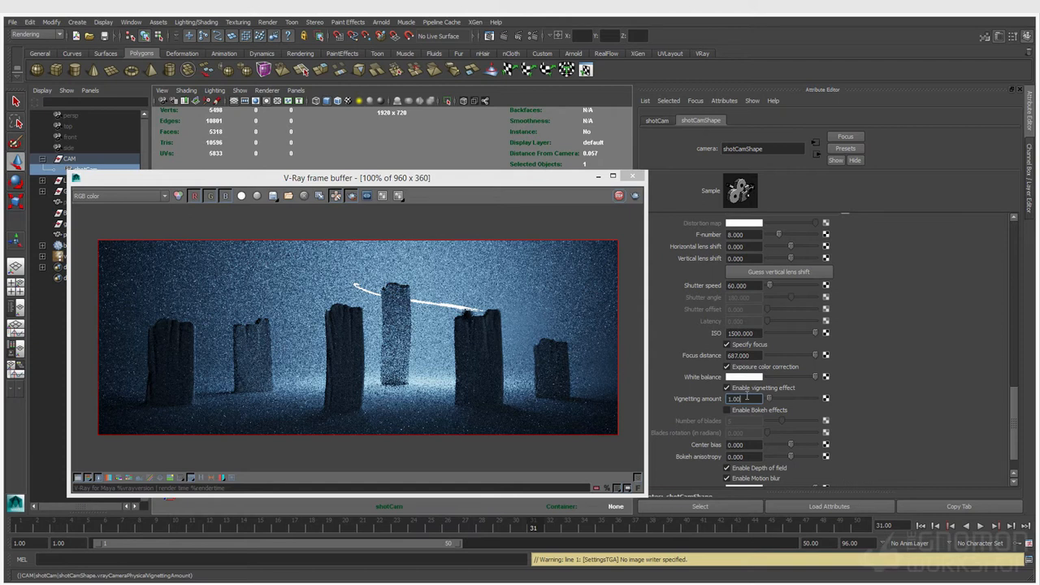
click(749, 387)
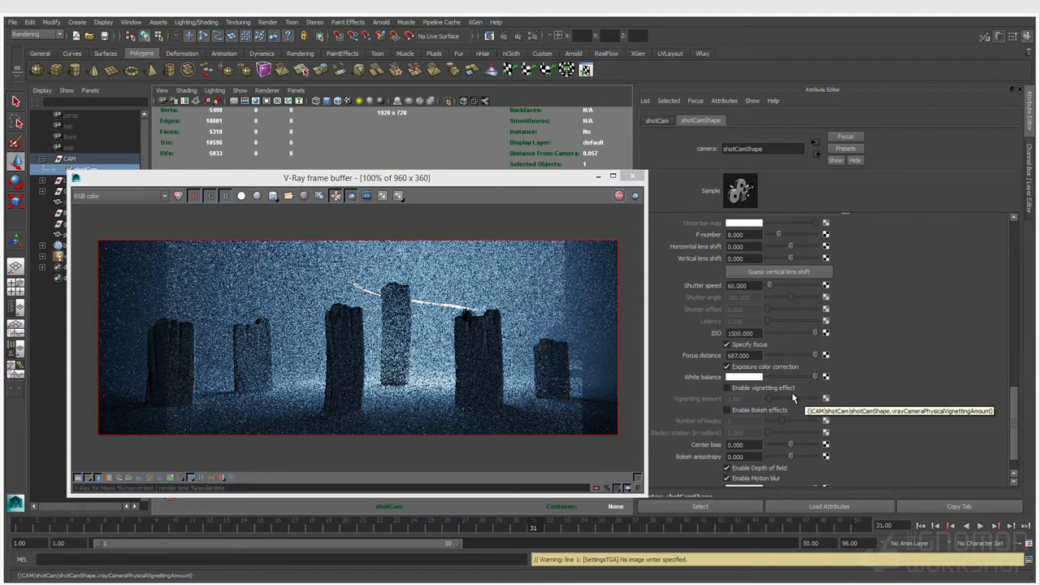
Step: Enable the bokeh effects on shotCam and disable its motion blur
scroll(784, 368, down, 2)
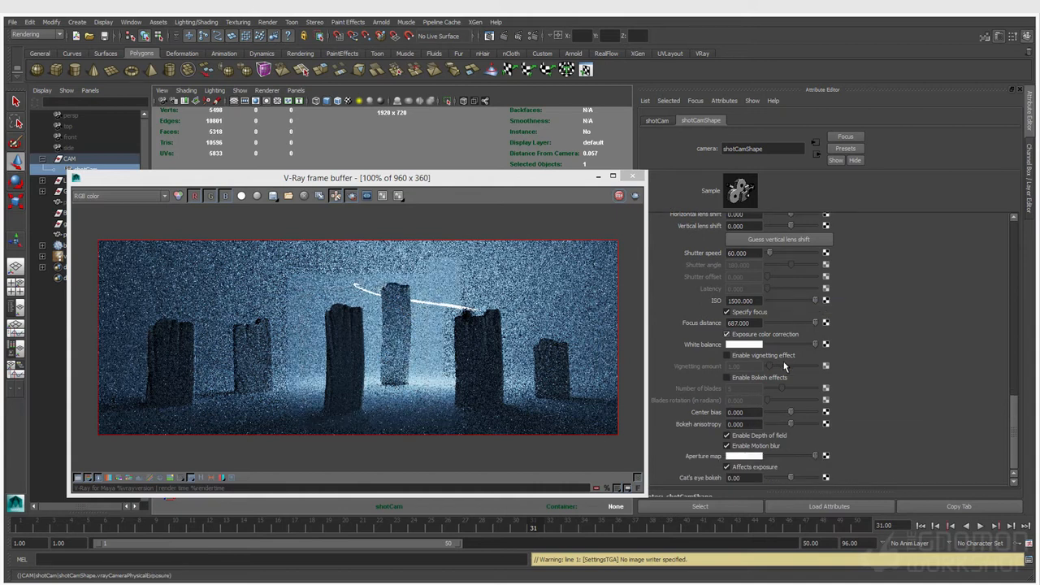
click(741, 382)
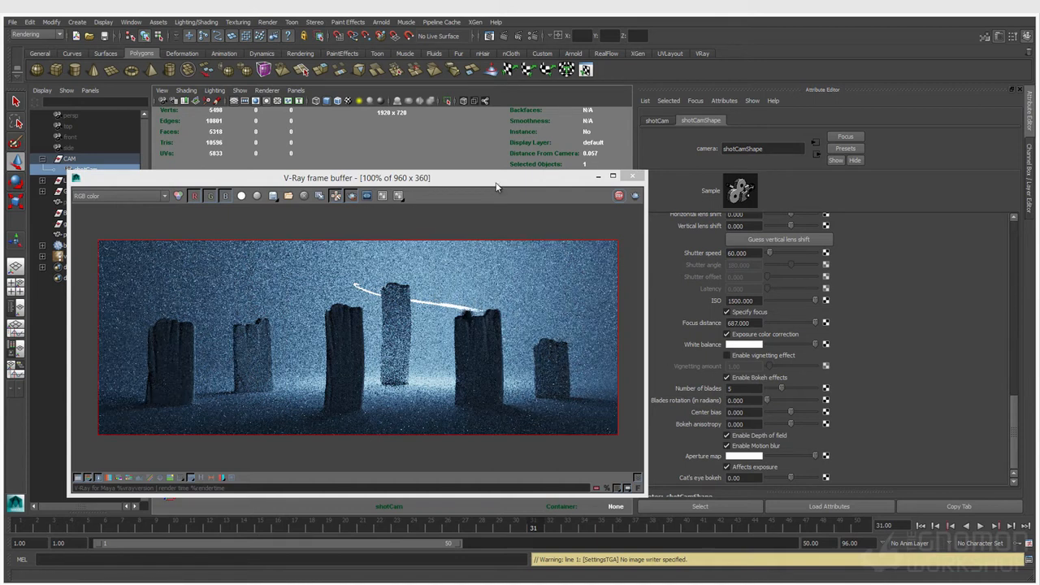
drag(495, 189, 501, 200)
click(726, 445)
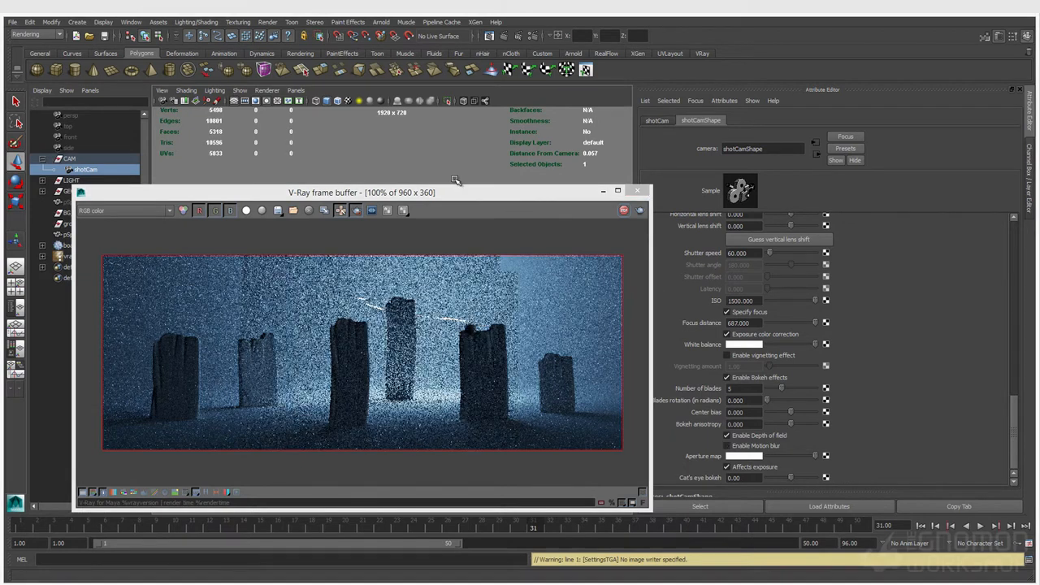
Step: Scale down pSphere2 at the end of the light streak to about 0.525 of its size
drag(457, 192, 460, 341)
click(477, 292)
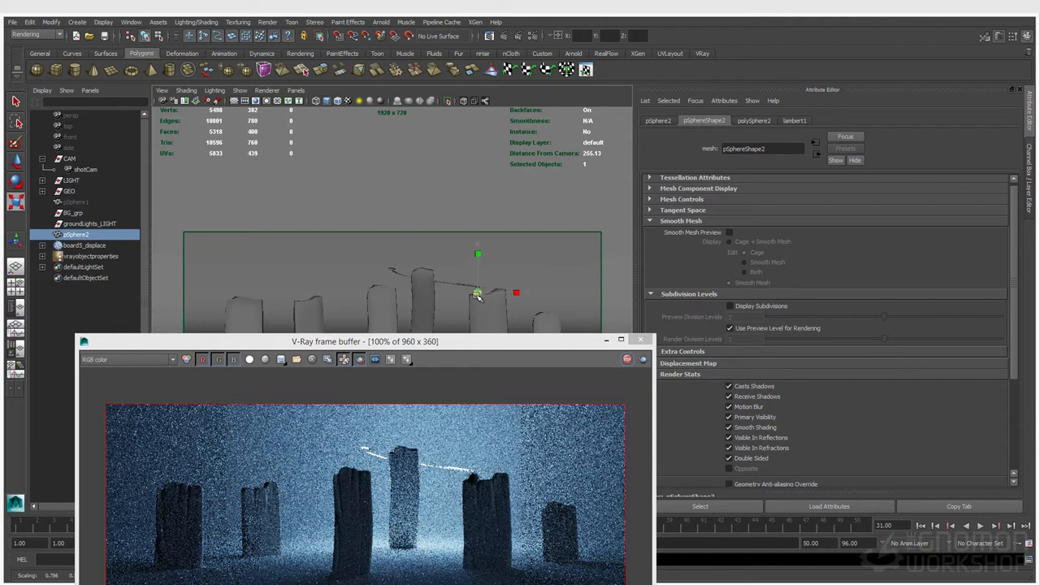
key(q)
key(w)
key(r)
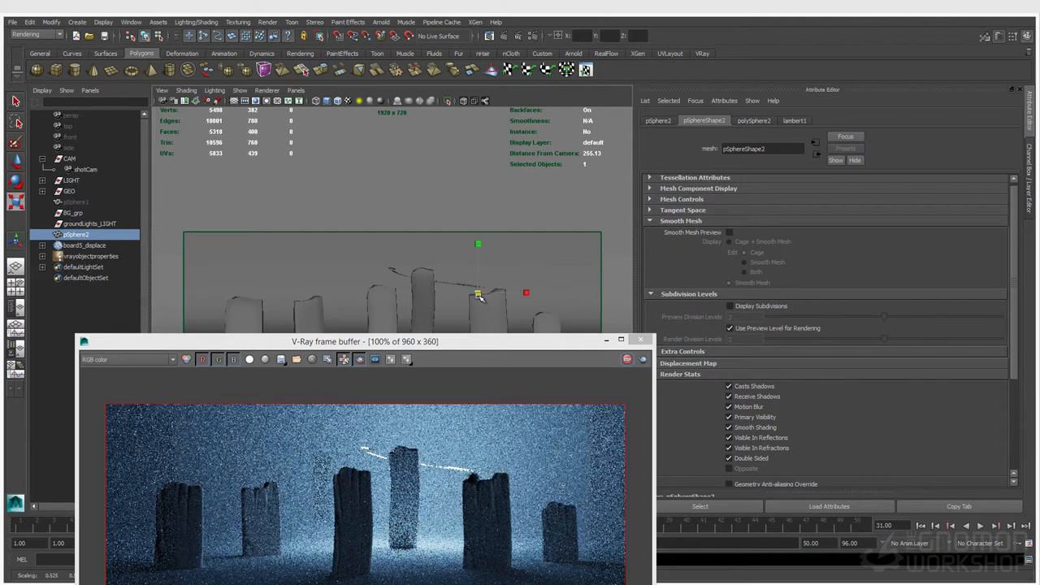
key(q)
Step: Assign VRayLightMtl1 to pSphere2 and move the sphere into the open background above the front-right pillar
right_drag(509, 263, 571, 503)
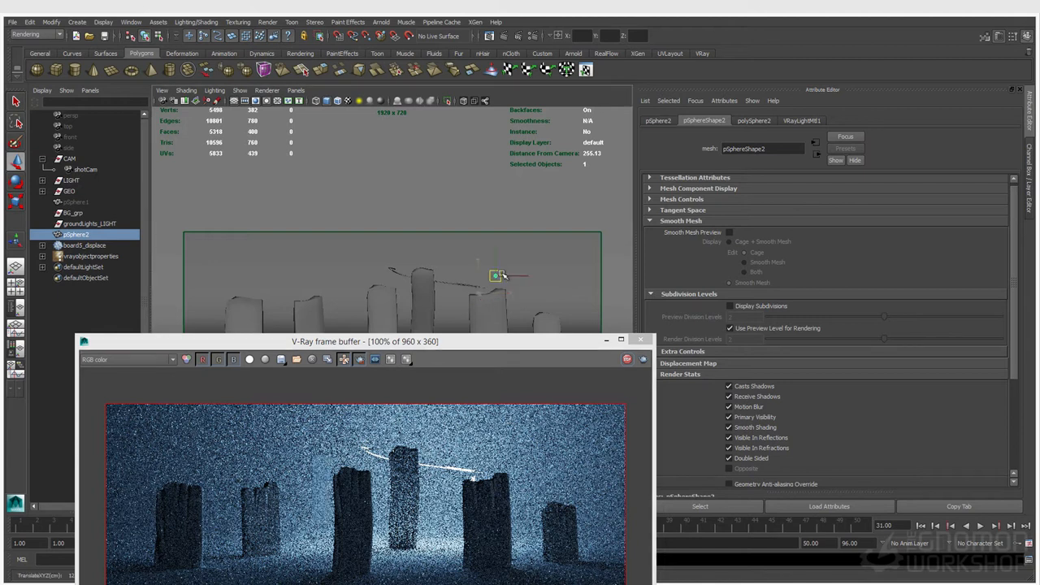
key(w)
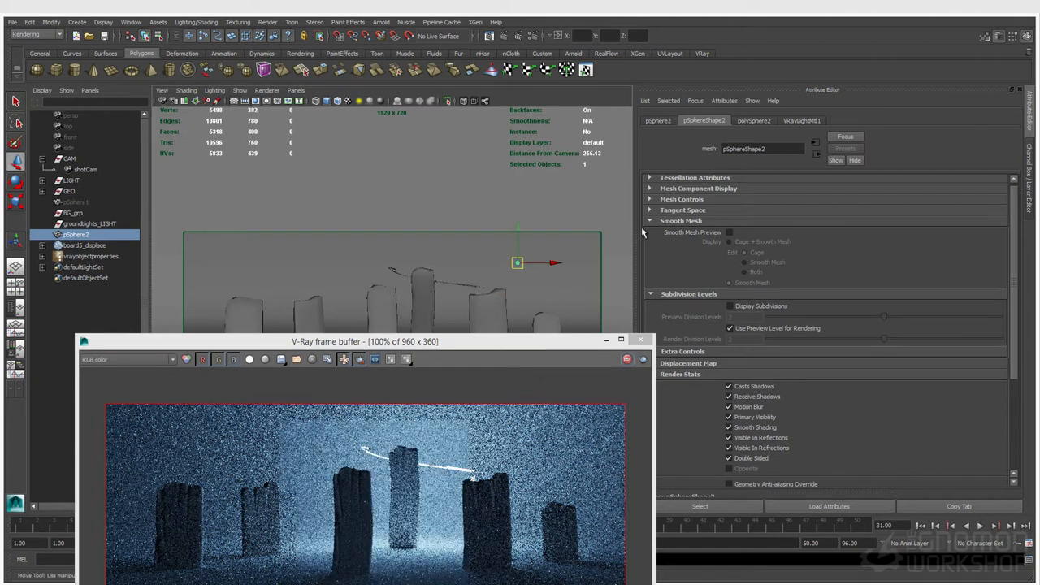
Step: Show shotCam's attributes, limit the render region to the area around pSphere2, and scale the sphere down further
click(178, 101)
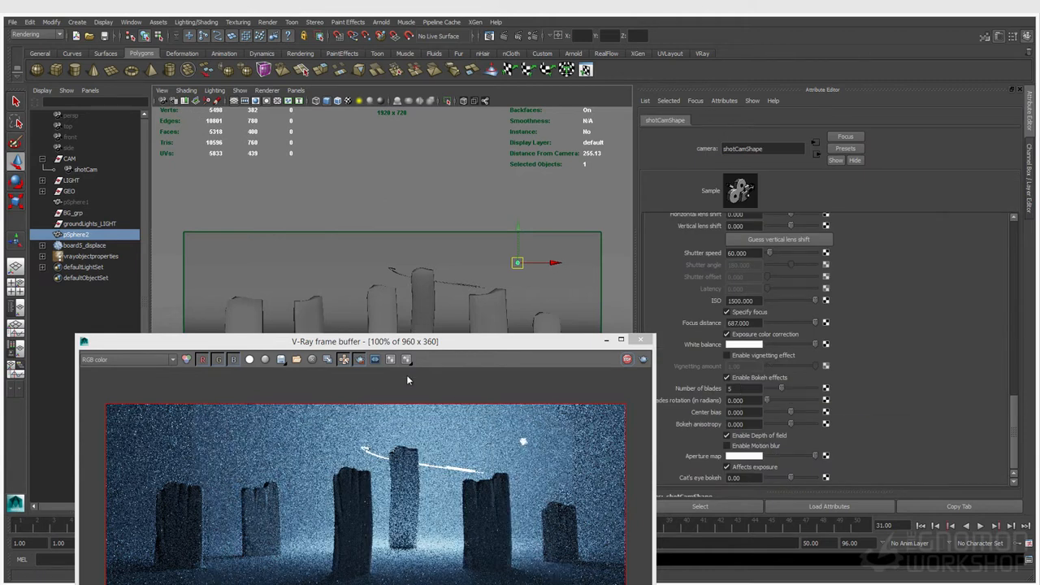
drag(506, 430, 541, 458)
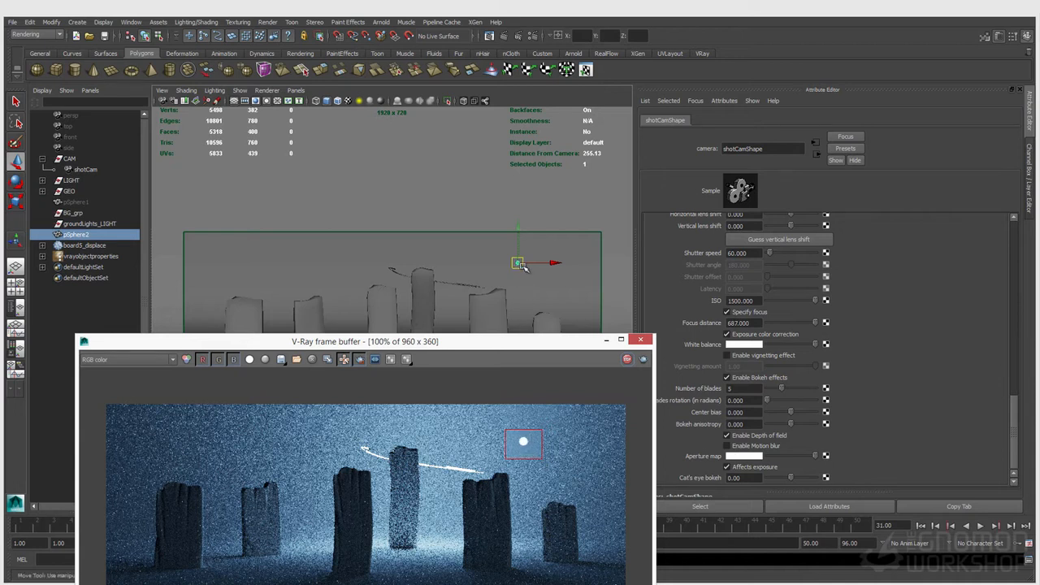
key(r)
drag(520, 265, 519, 265)
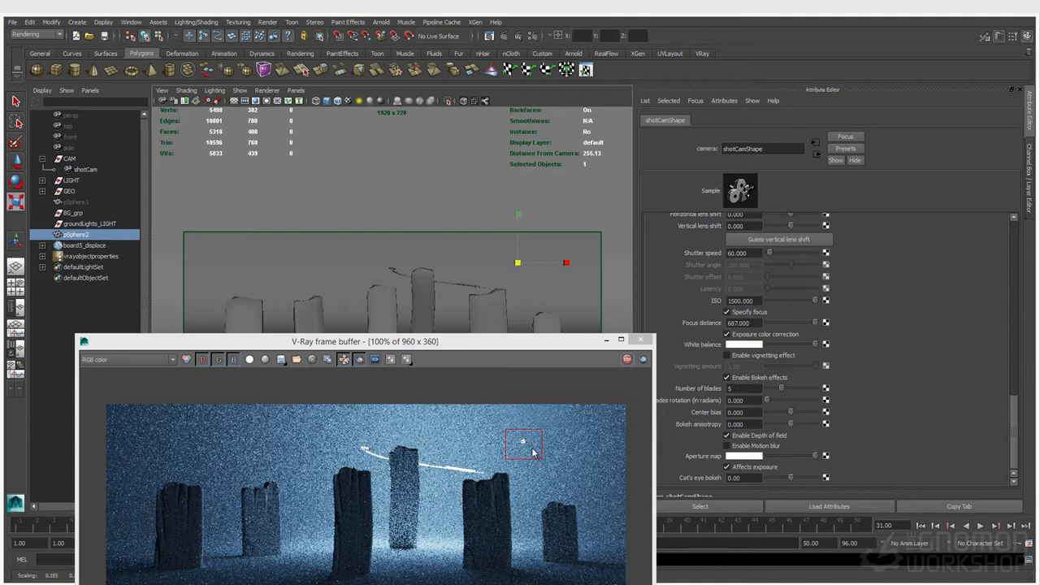
Step: Set shotCam's number of blades to 6 and F-number to 1.4, and region-render the area around the right pillars
double_click(731, 389)
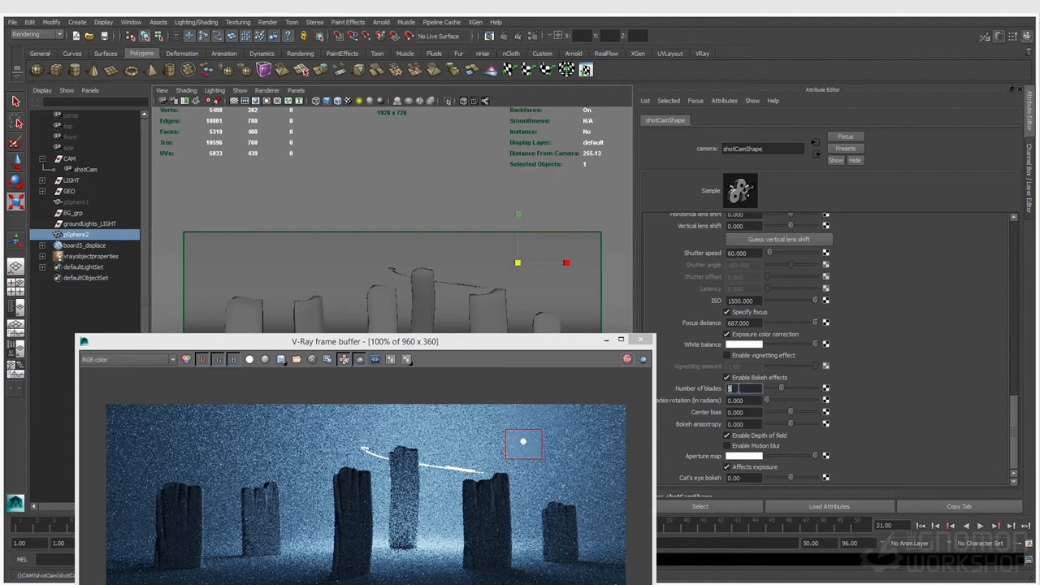
text(6)
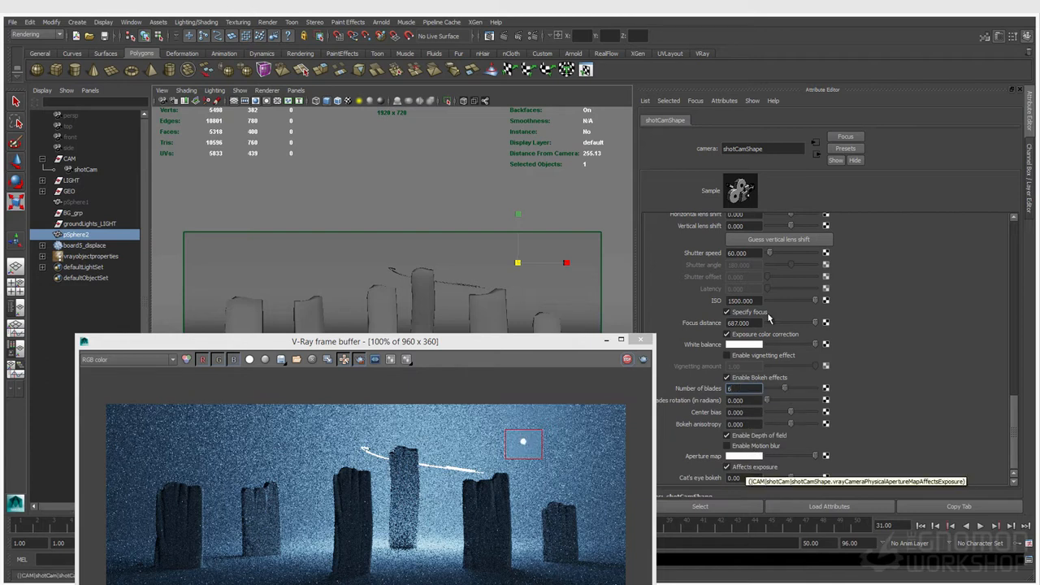
scroll(756, 323, up, 4)
double_click(753, 332)
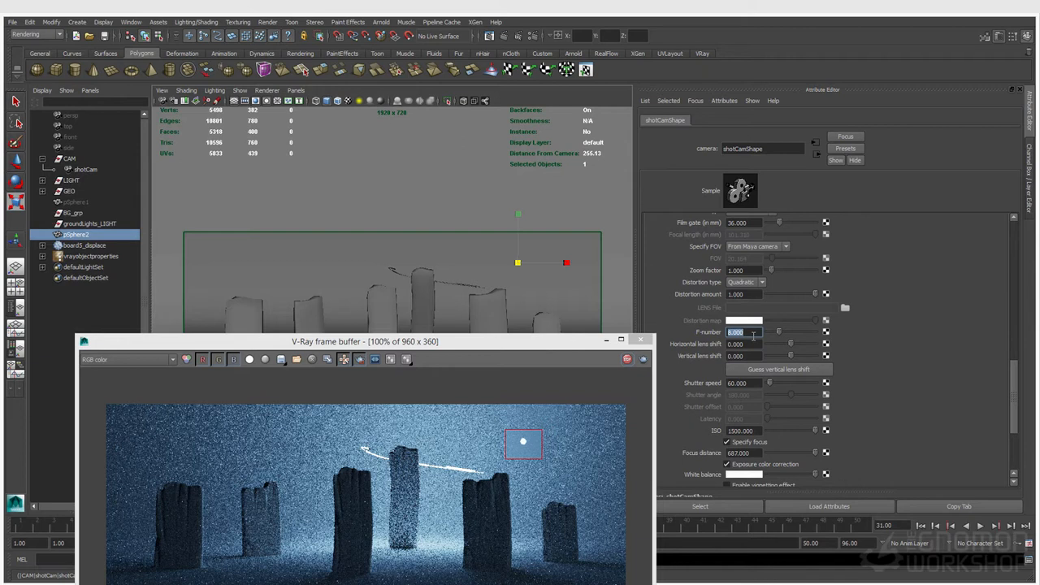
text(1.4)
key(Return)
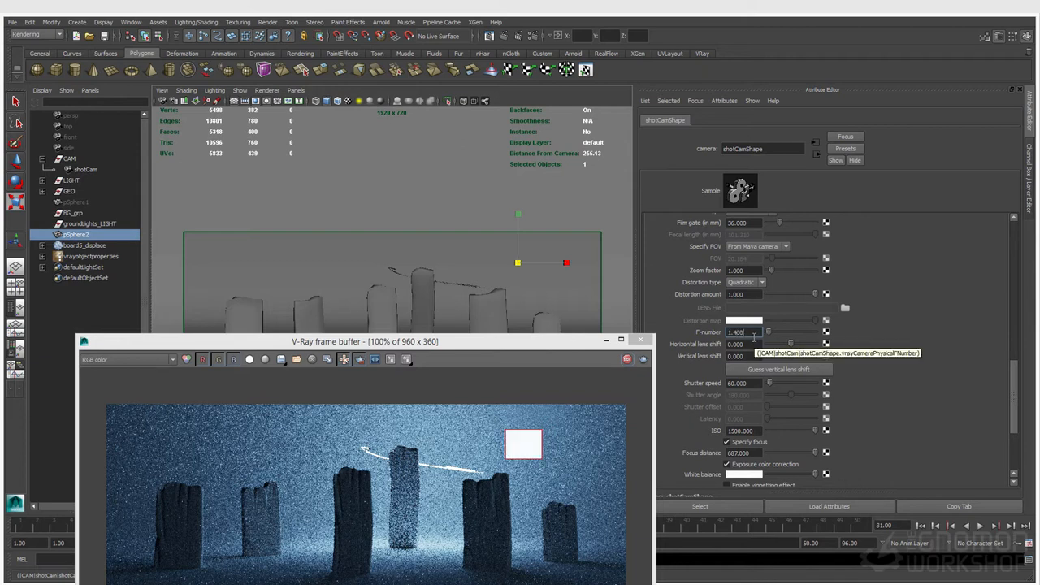
drag(436, 404, 608, 540)
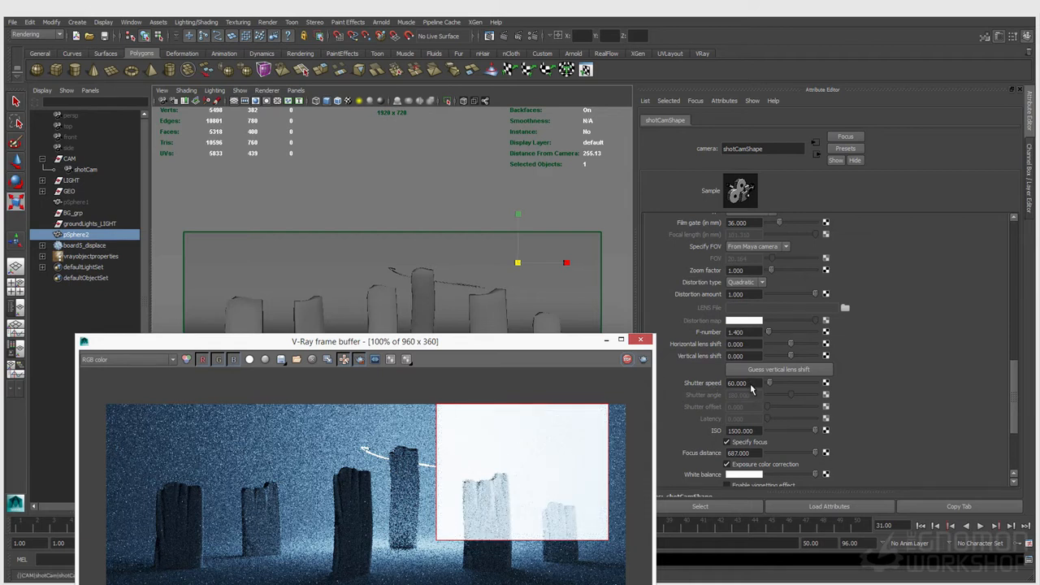
Step: Try ISO 100 on shotCam, set it to 50 instead, and region-render tightly around the glowing sphere
click(741, 431)
text(100)
key(Return)
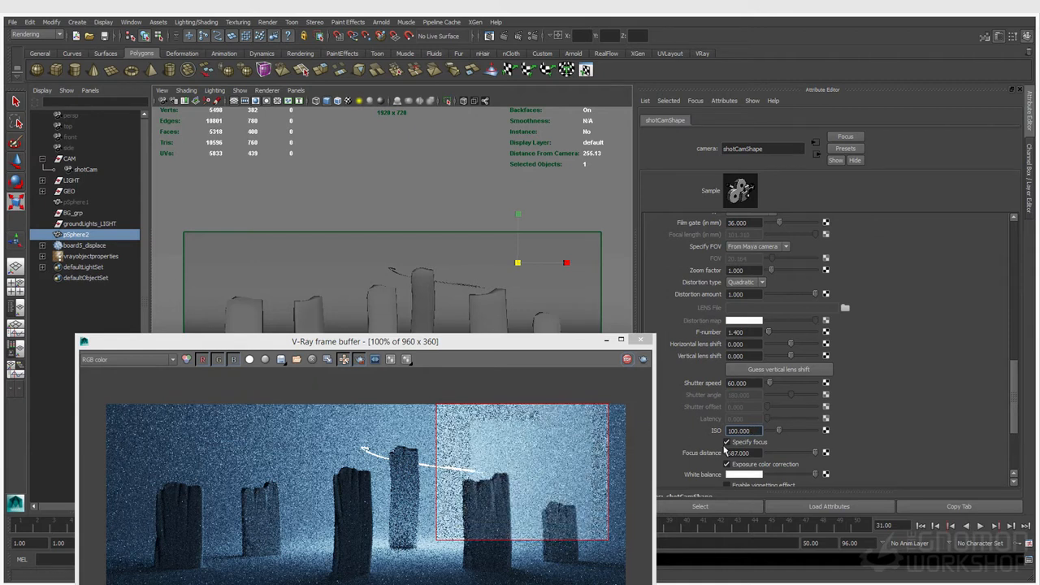
click(742, 431)
text(500)
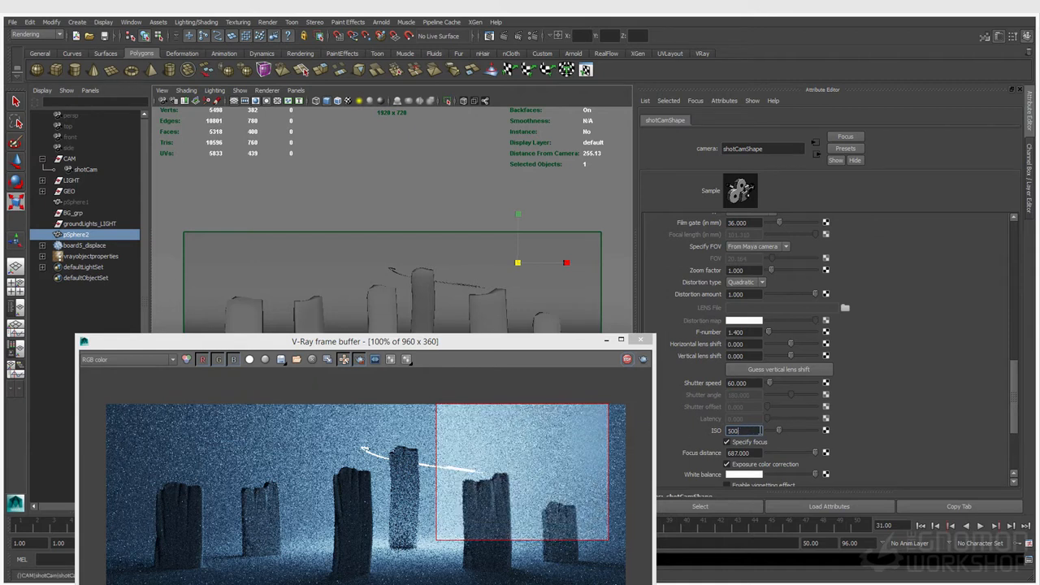
key(Return)
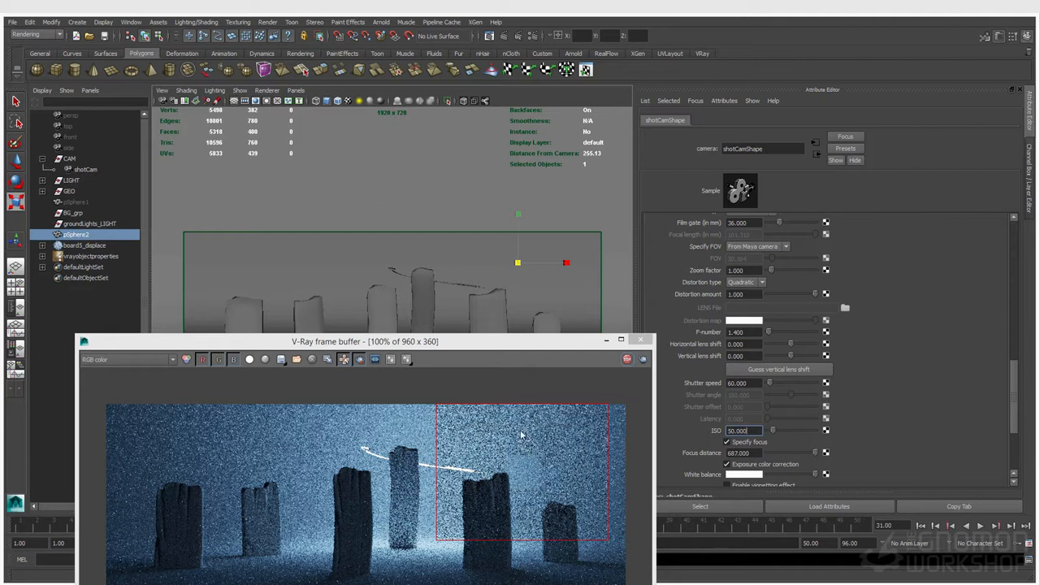
drag(500, 421, 549, 456)
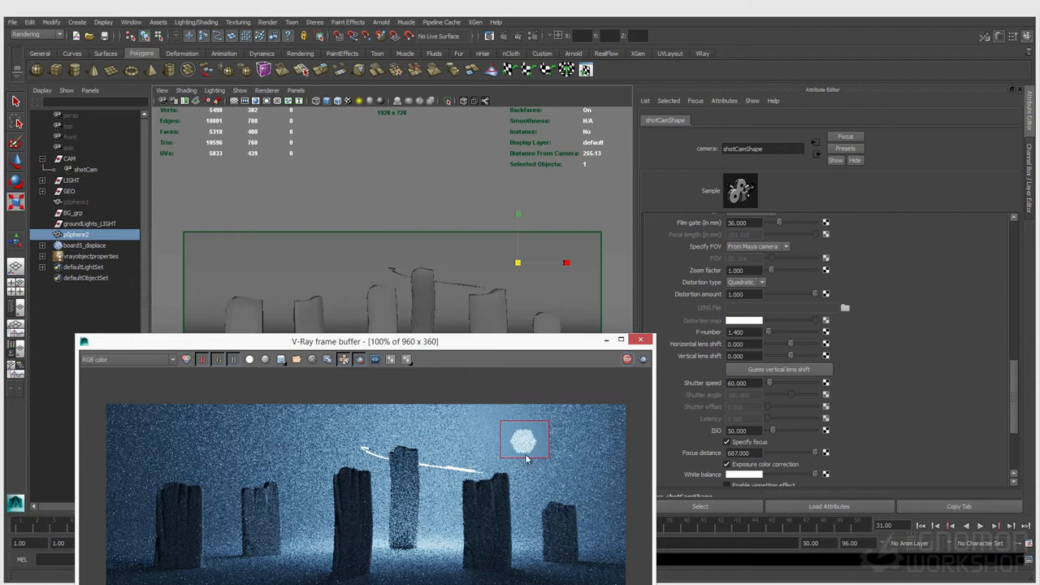
Step: Set shotCam's cat's eye bokeh to about 0.37
scroll(792, 437, down, 3)
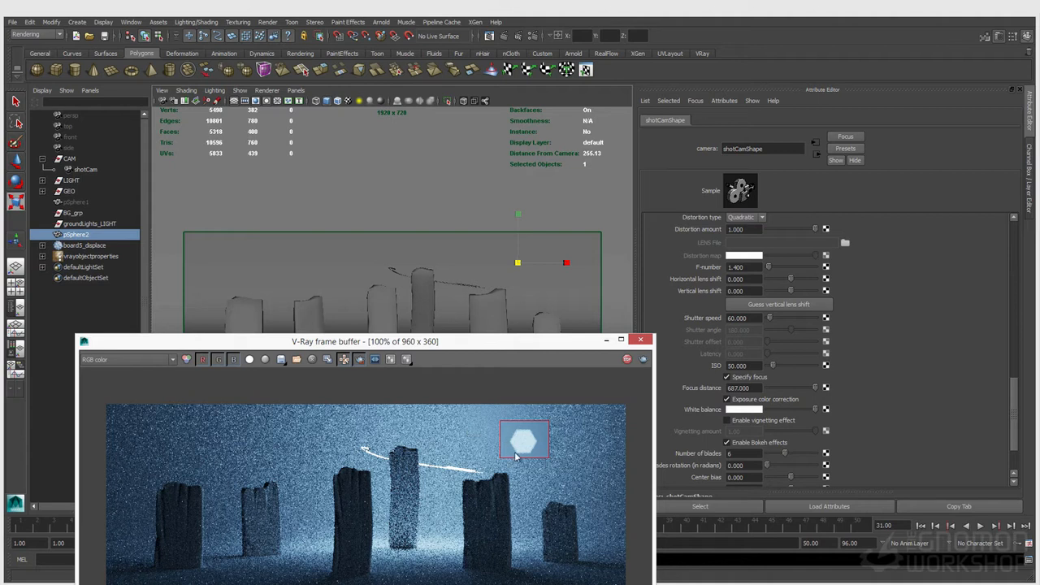
click(894, 444)
scroll(892, 446, down, 2)
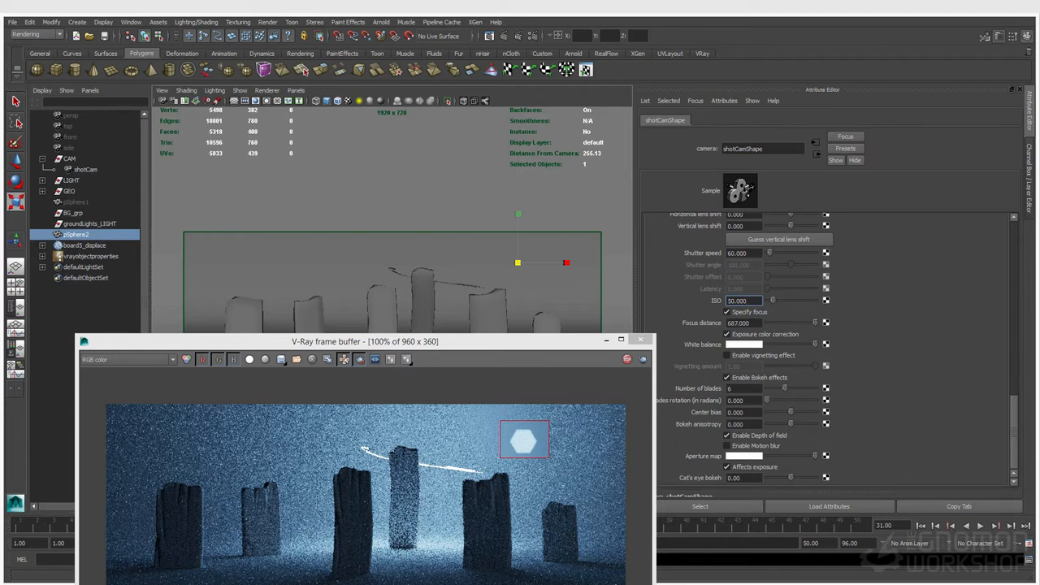
drag(791, 477, 794, 477)
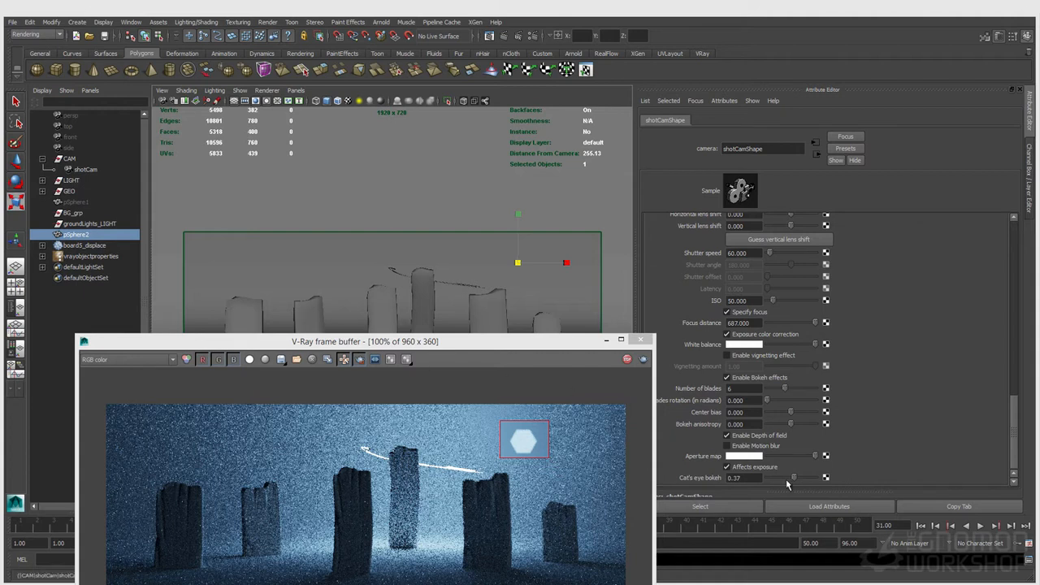
Step: Set shotCam's cat's eye bokeh to about 0.71 and move pSphere2 into the frame's upper-right corner, region-rendering tightly around it
drag(794, 478, 797, 480)
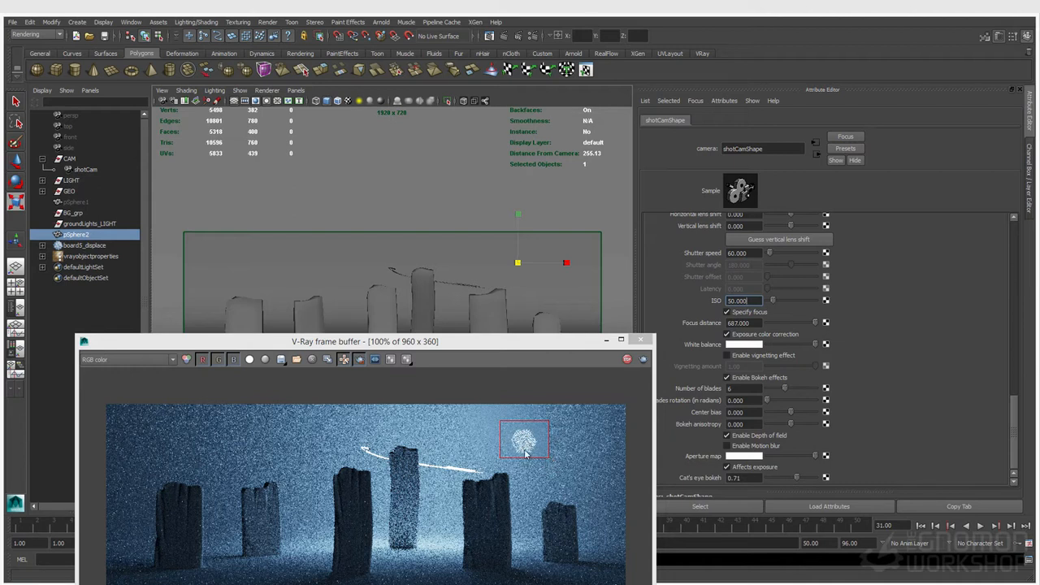
drag(500, 404, 626, 466)
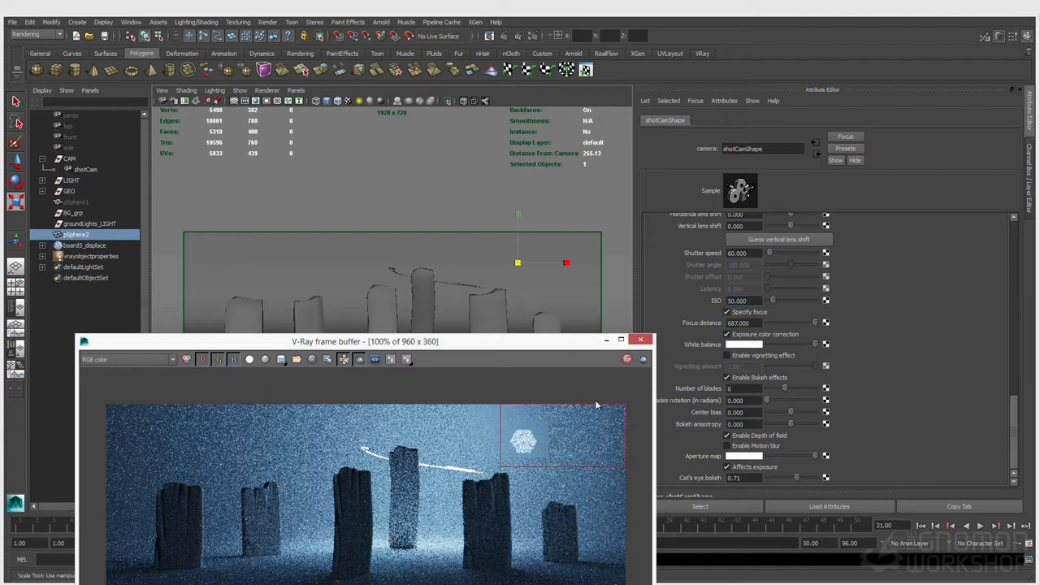
middle_click(561, 271)
key(w)
drag(517, 263, 582, 249)
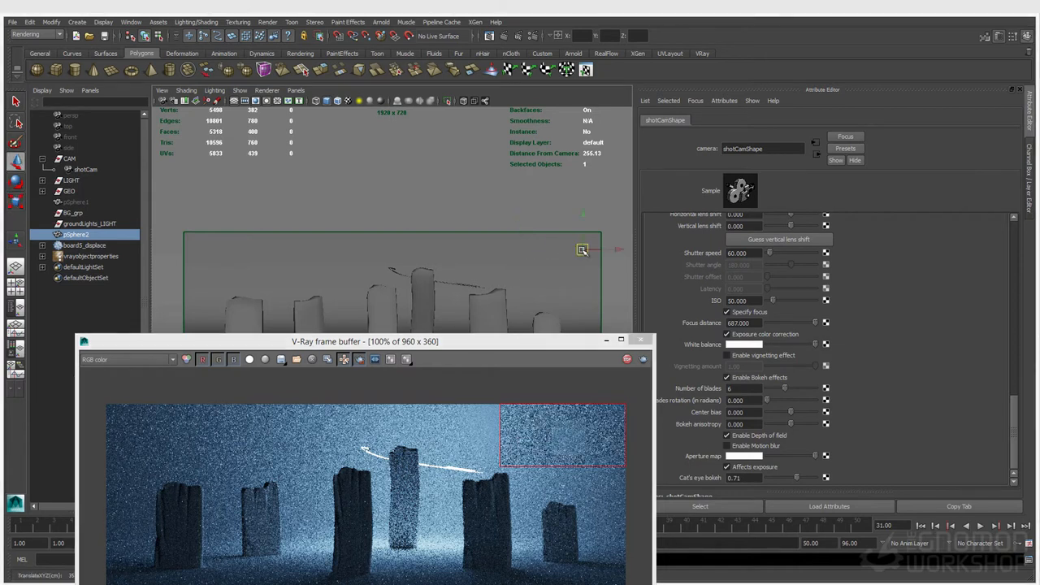
drag(580, 404, 640, 449)
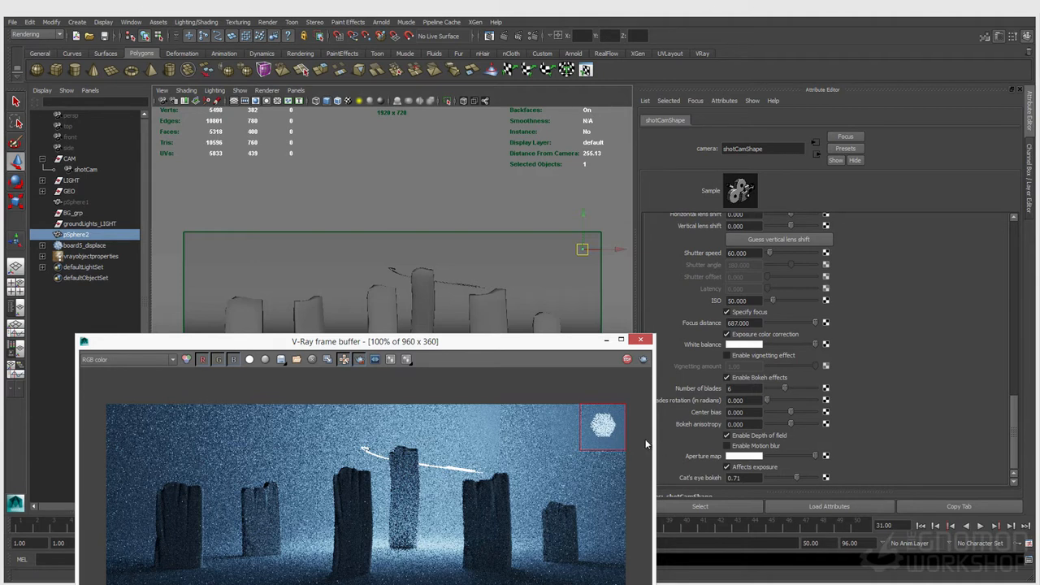
Step: Select shotCam from its view, unlock its focal length, and set the focal length to 22
click(1031, 177)
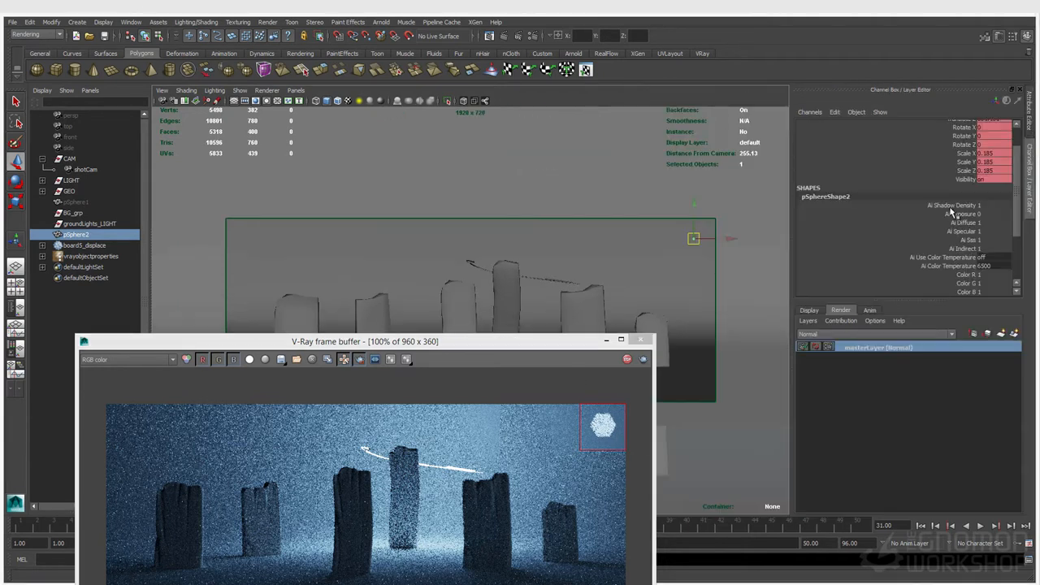
click(163, 90)
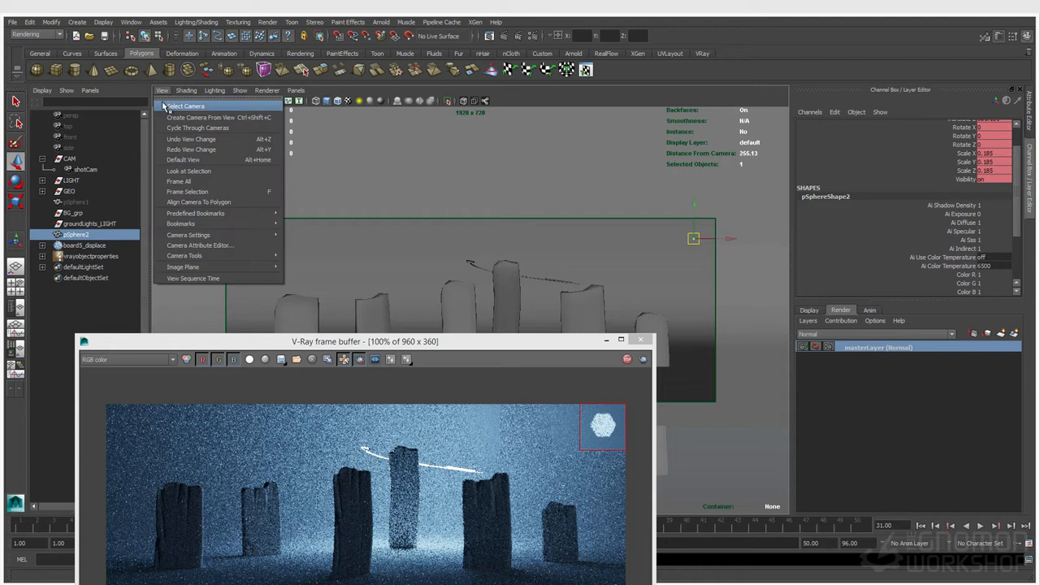
click(166, 106)
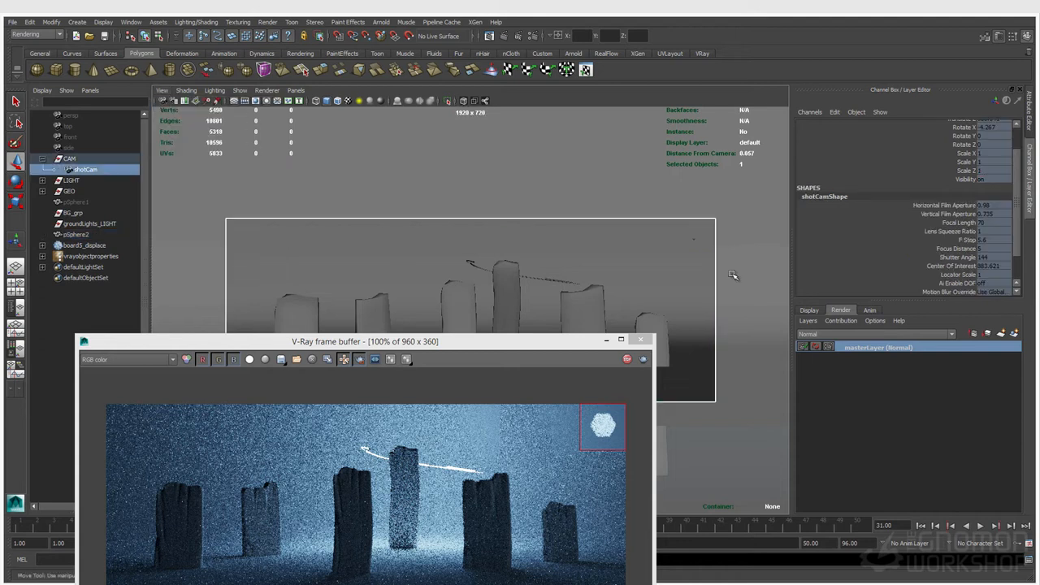
click(962, 223)
right_click(961, 225)
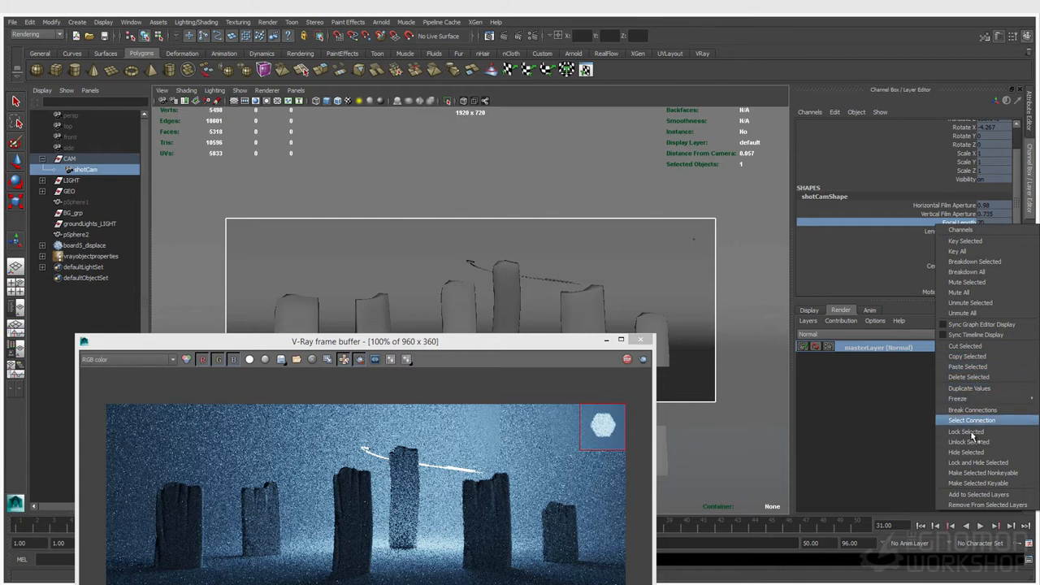
click(973, 443)
click(992, 223)
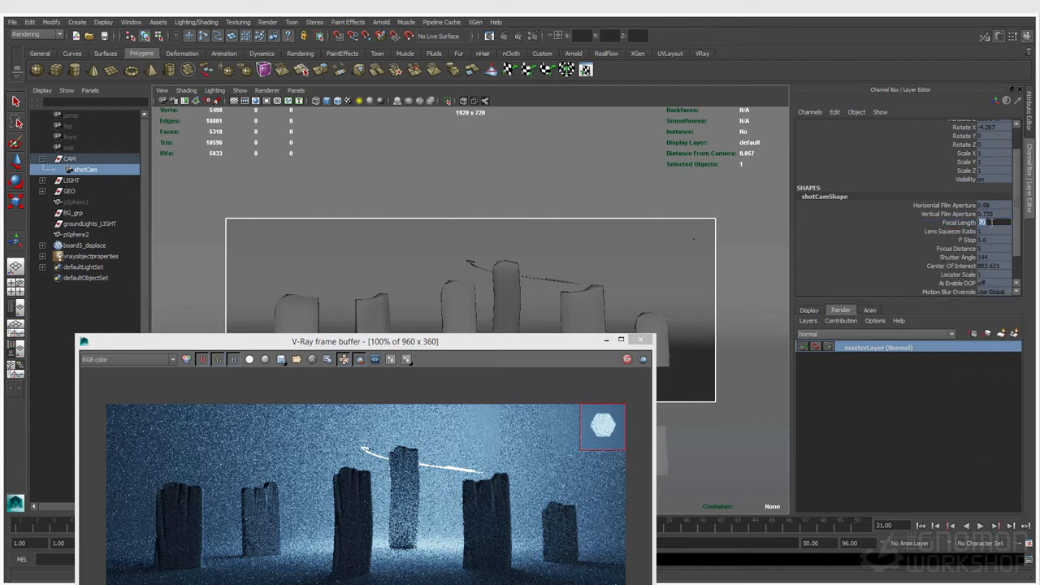
text(22)
key(Return)
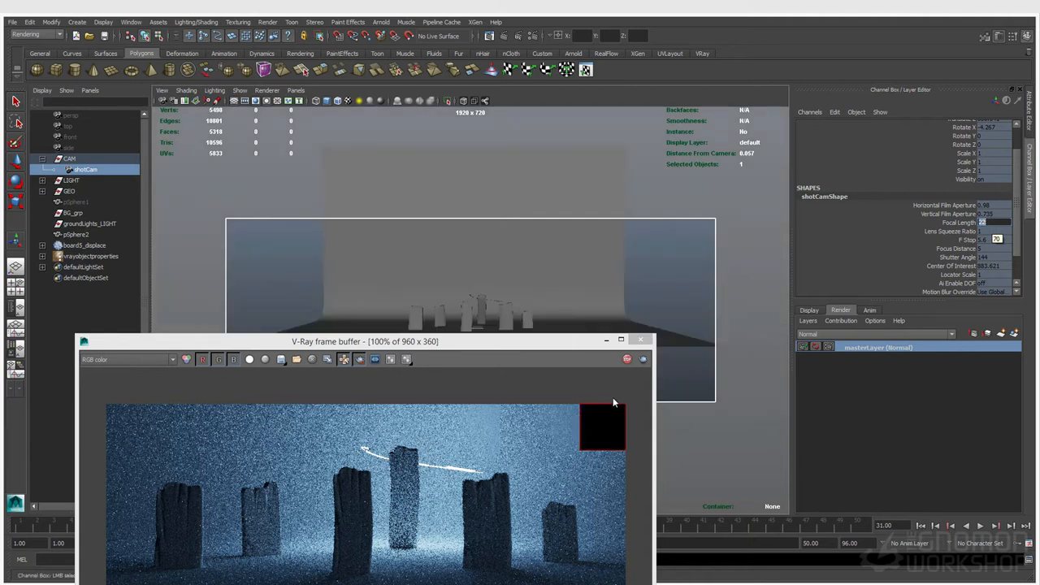
Step: Reposition pSphere2 in the upper-right corner of the widened frame, region-render there, and set shotCam's focus distance to 50
drag(607, 420, 570, 456)
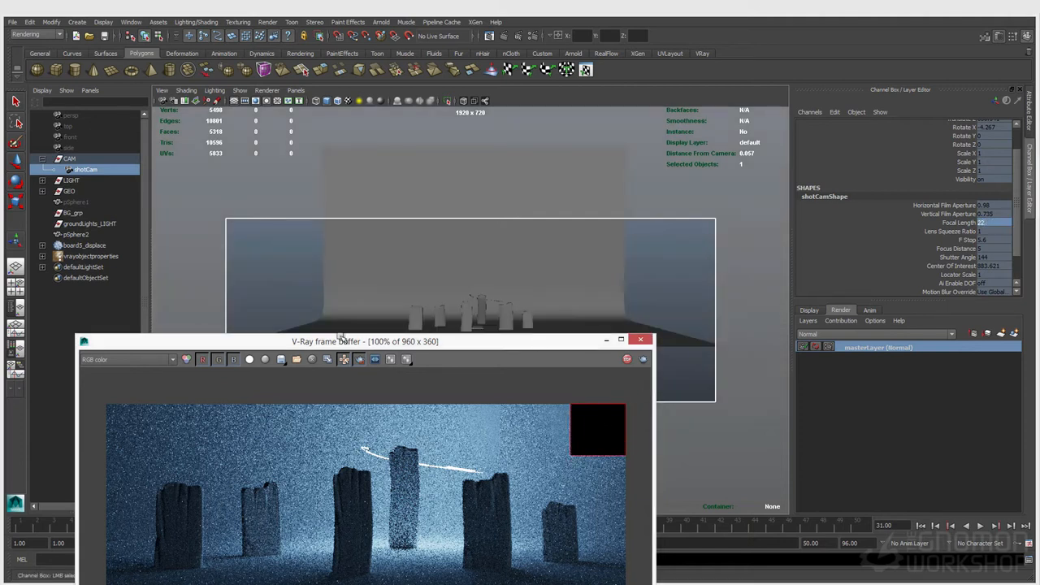
click(91, 169)
key(w)
click(84, 235)
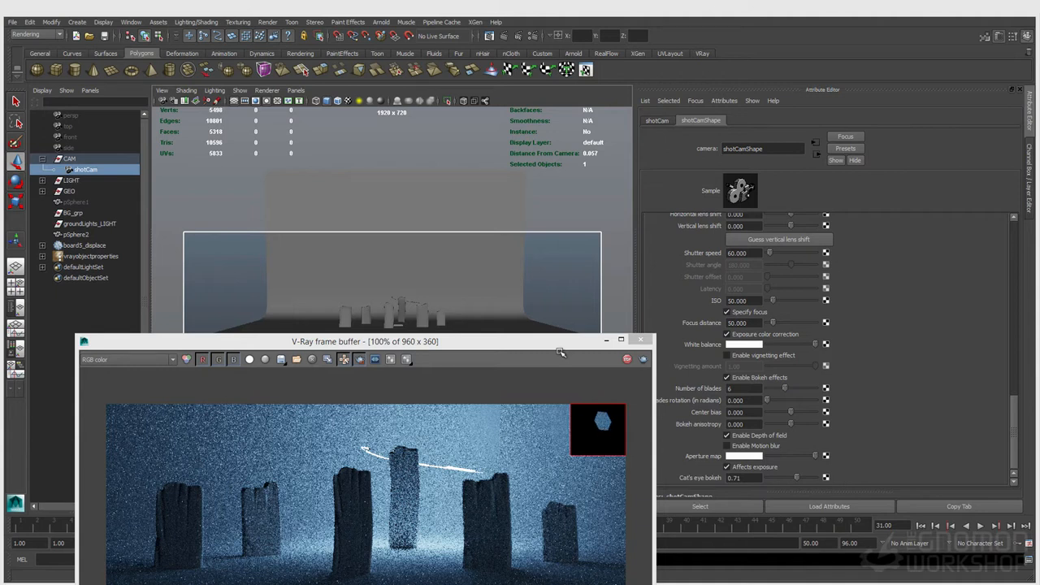
Step: Set the render resolution height to 1080
click(532, 39)
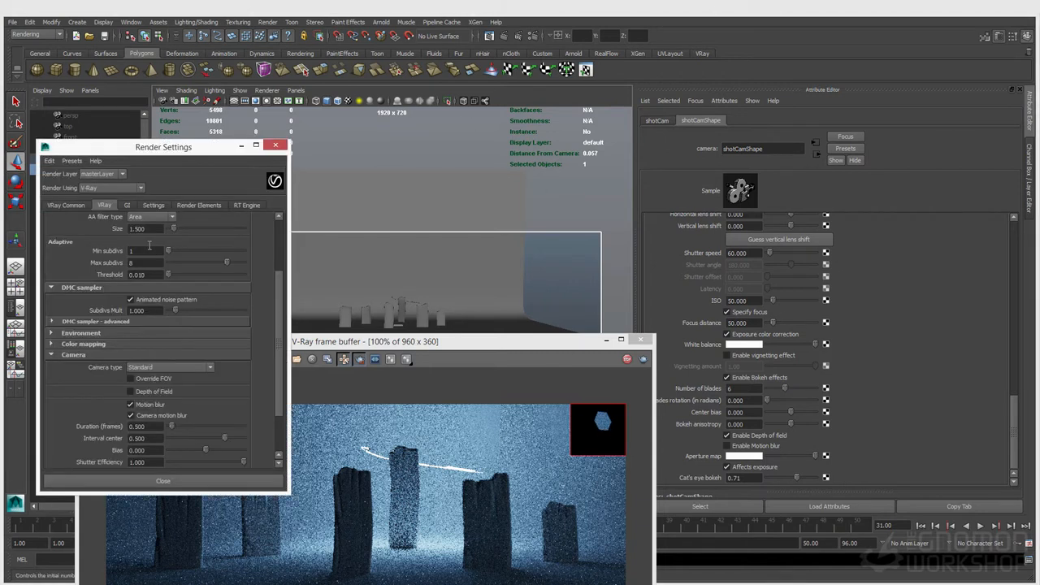
scroll(77, 239, down, 3)
click(149, 332)
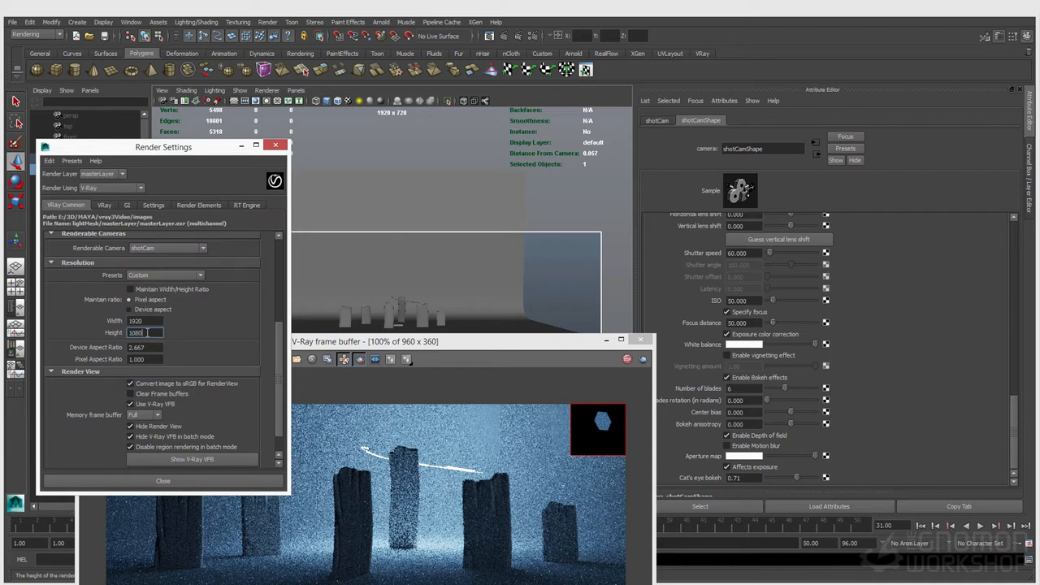
text(1080)
key(Return)
Step: Select pSphere2 and move it up and to the right into the corner of the taller frame
click(506, 251)
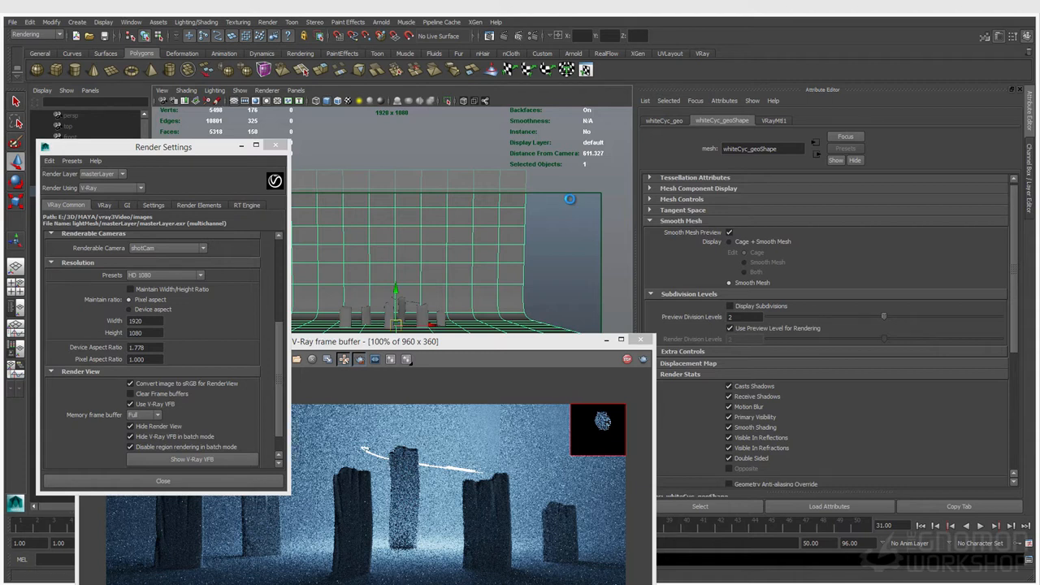
drag(548, 121, 394, 182)
click(580, 233)
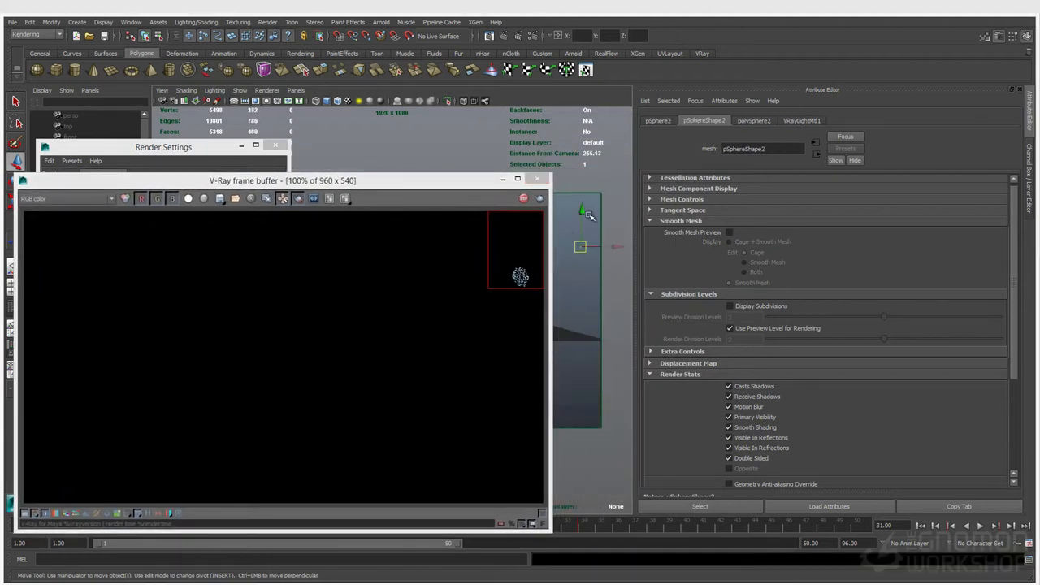
drag(582, 218, 598, 207)
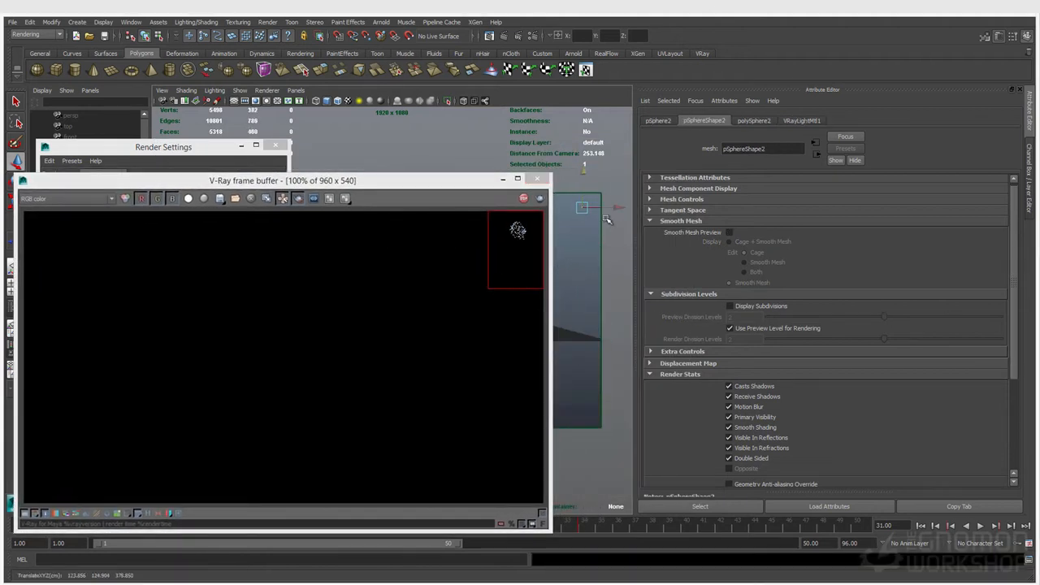
drag(631, 208, 626, 208)
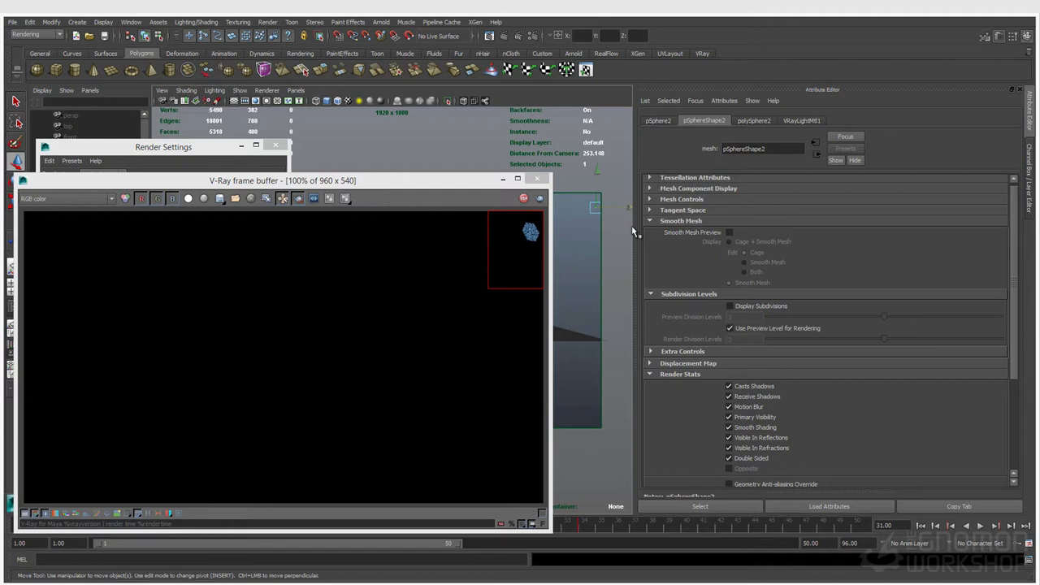
Step: Set shotCam's blades rotation to 30 and bokeh anisotropy to about -0.213, region-rendering tightly around the blurred sphere
click(162, 90)
click(168, 107)
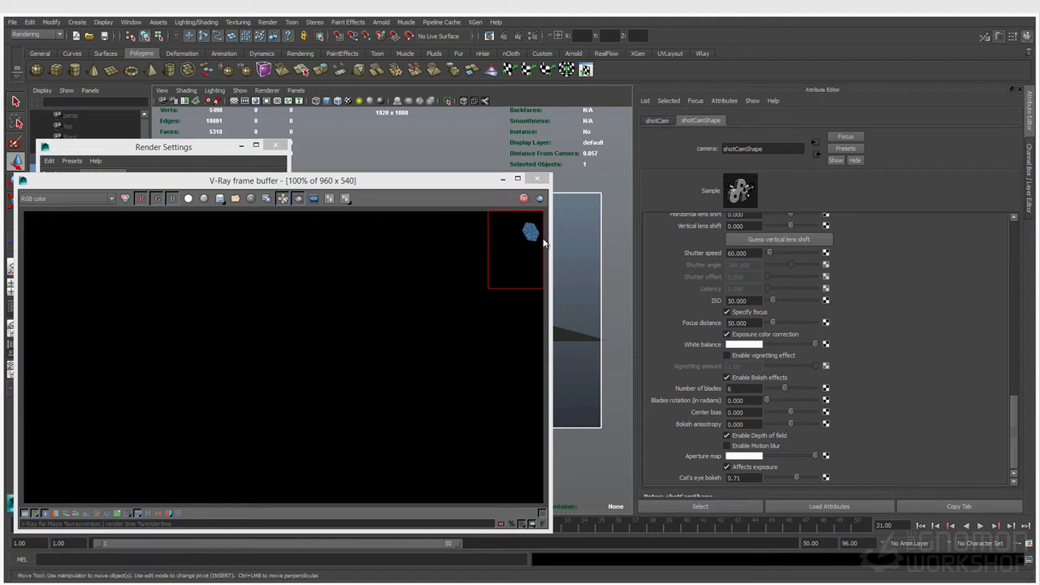
click(757, 400)
drag(771, 404, 828, 404)
click(758, 400)
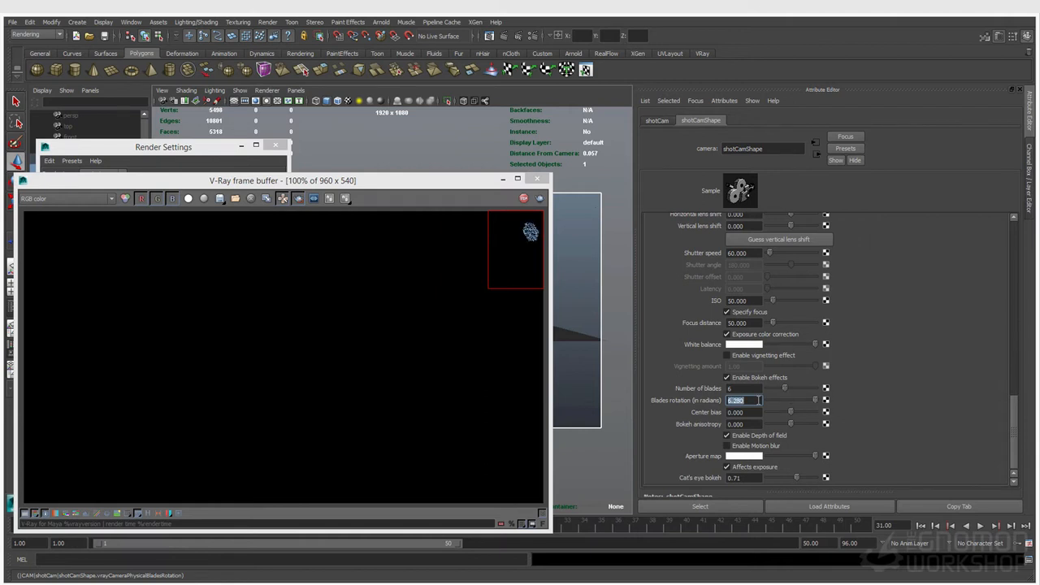
text(30)
key(Return)
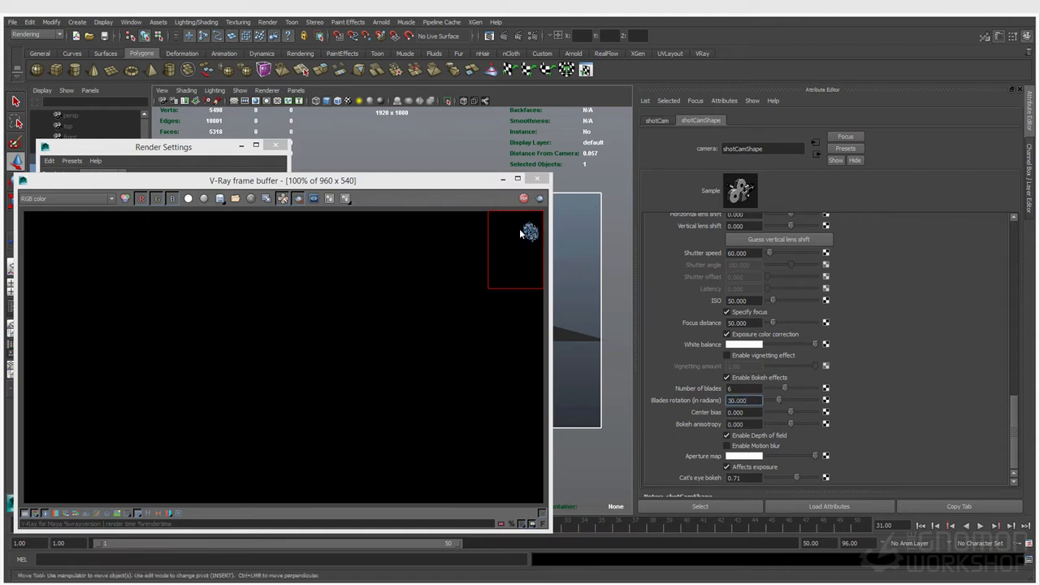
drag(518, 218, 546, 249)
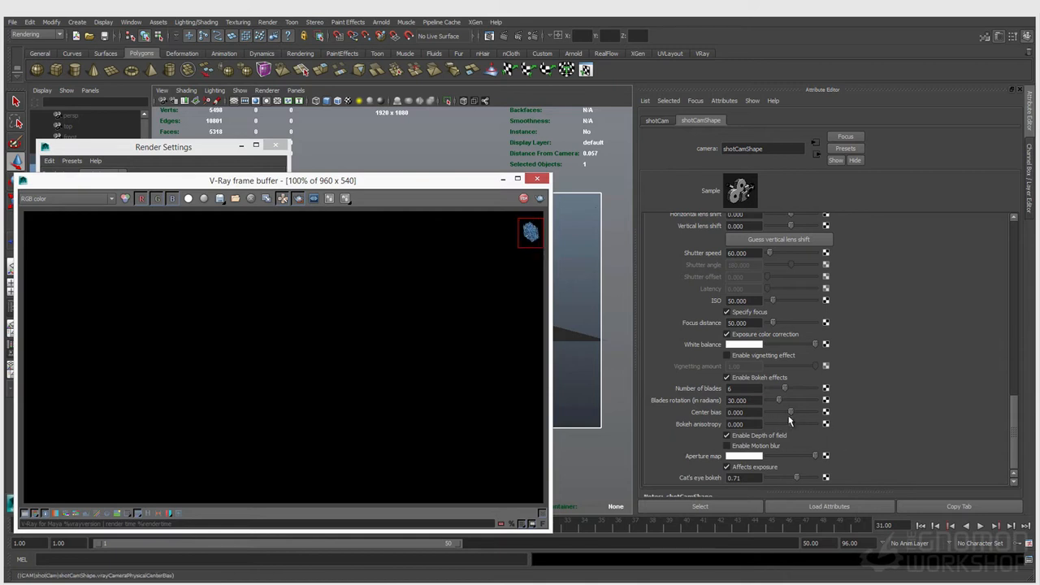
drag(792, 424, 786, 424)
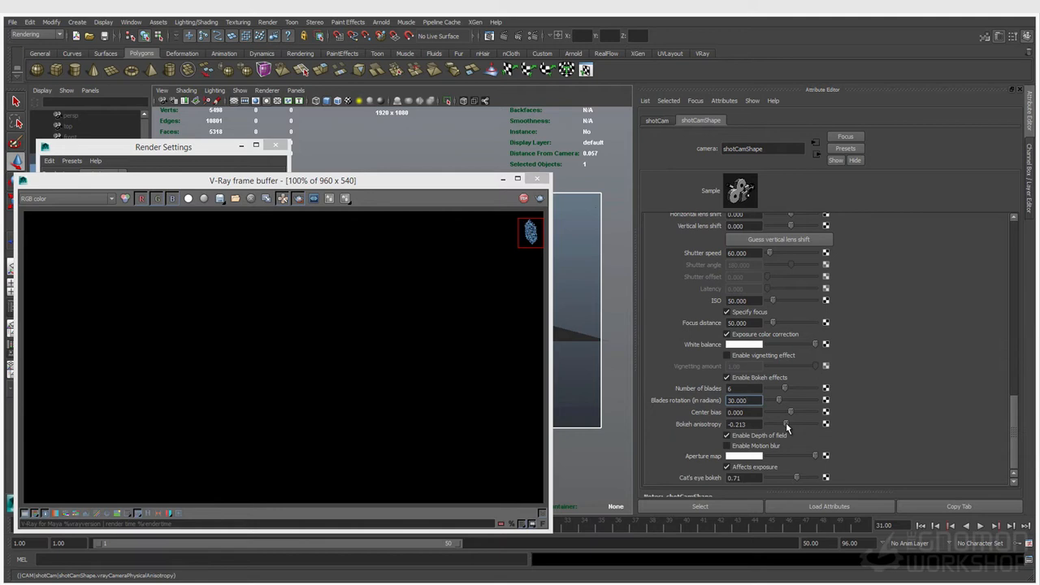
Step: Set the render resolution height to 720
click(533, 38)
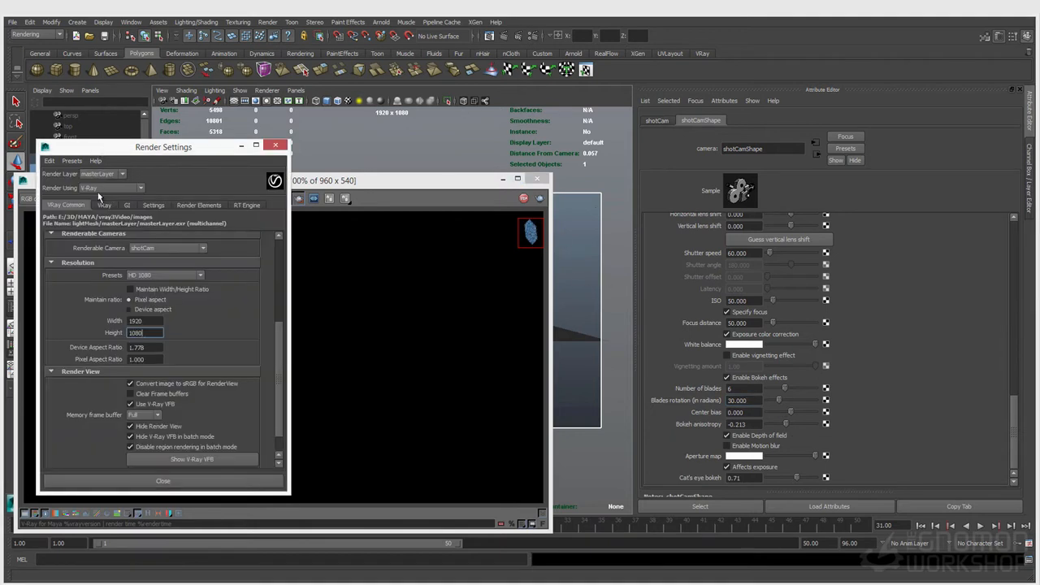
double_click(143, 332)
text(720)
key(Return)
Step: Clear the floating windows from the camera view and lower pSphere2 into the upper-right corner of the shorter frame
click(575, 266)
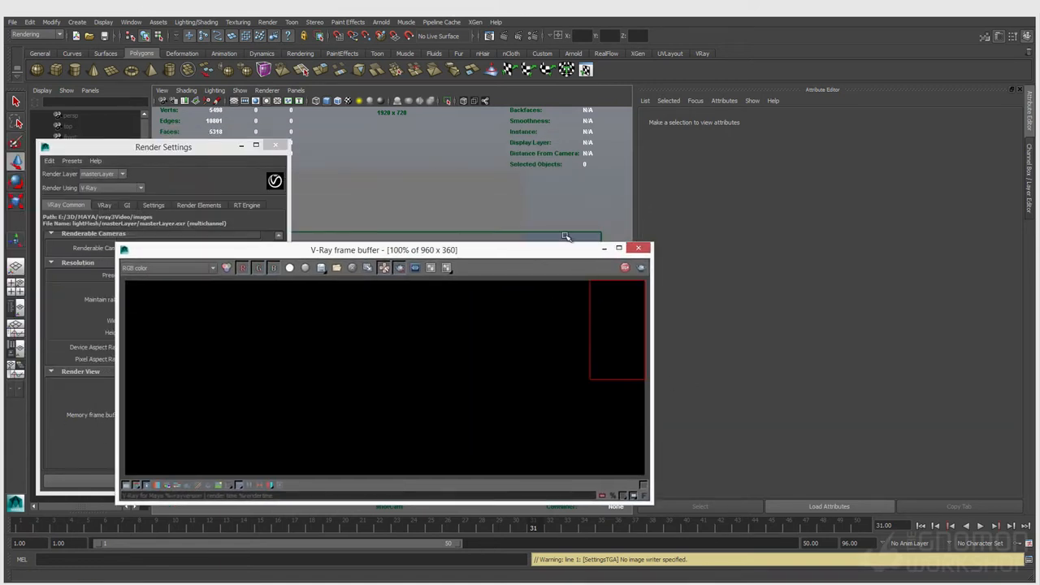
drag(571, 250, 584, 252)
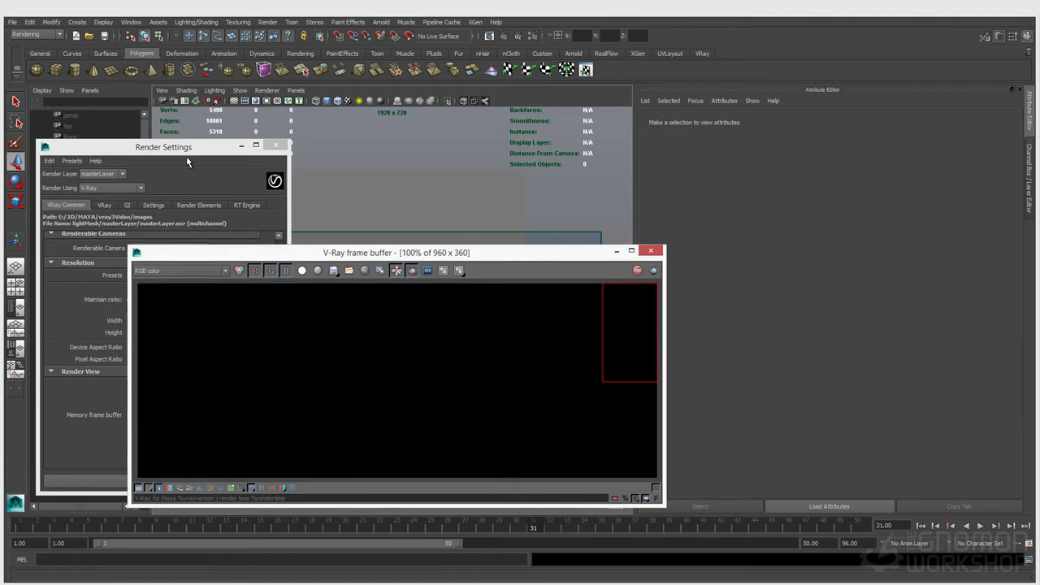
drag(185, 147, 137, 355)
click(82, 234)
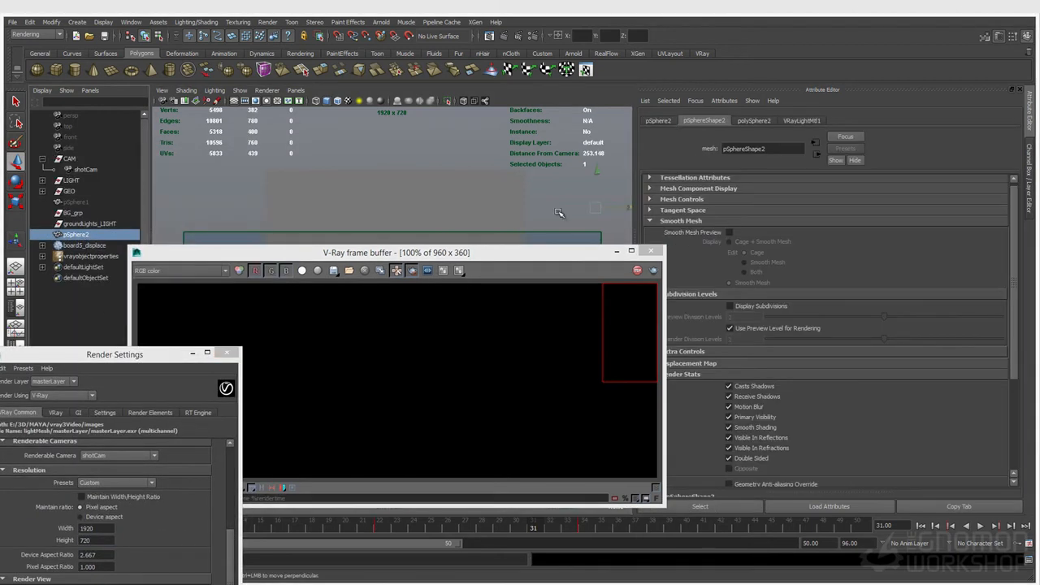
drag(599, 200, 596, 211)
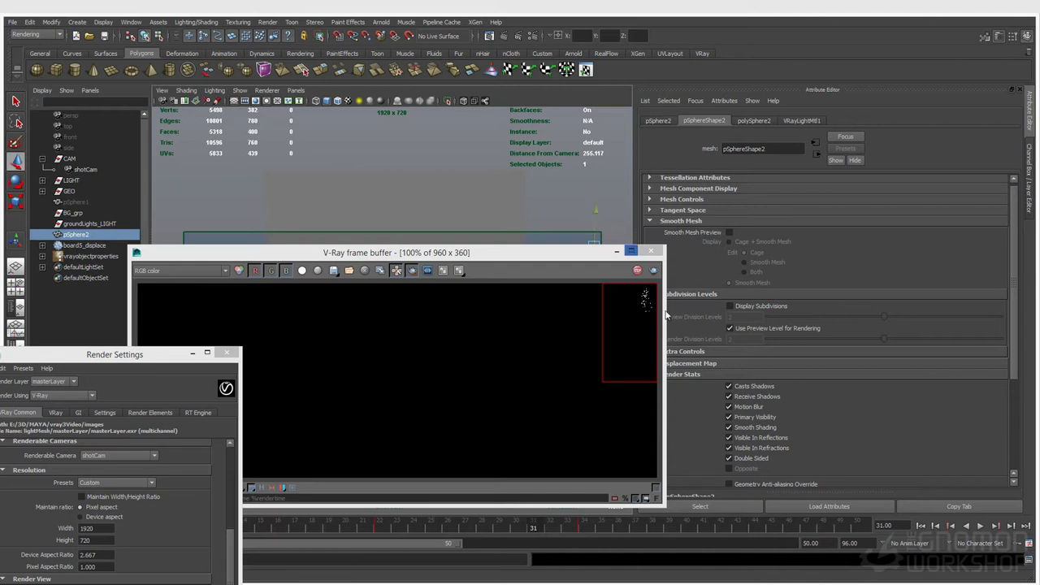
drag(608, 254, 653, 291)
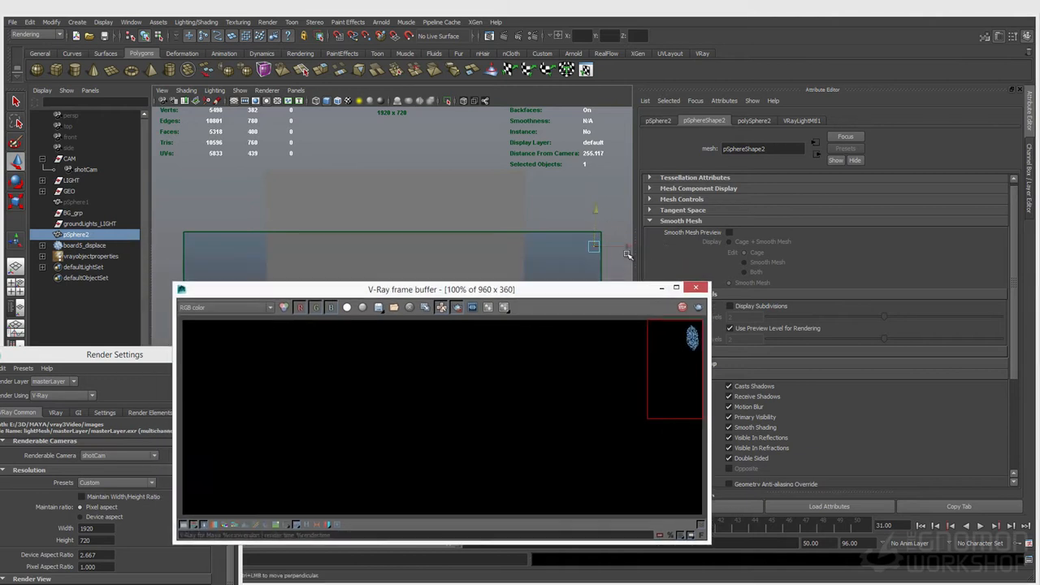
Step: Slide pSphere2 along the frame's upper edge to the middle, the left corner and back to the right corner, region-rendering its bokeh
drag(619, 246, 496, 247)
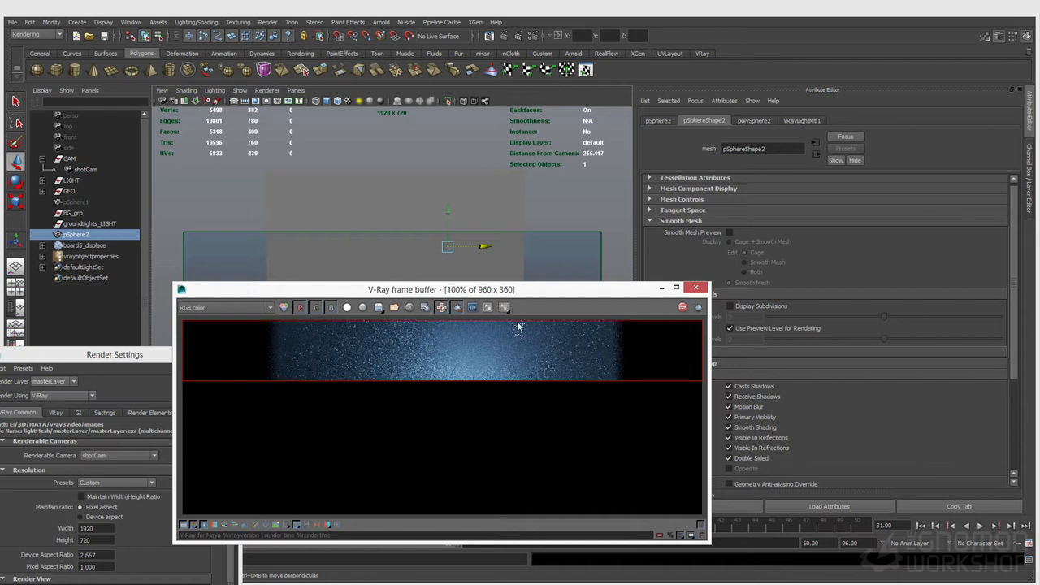
drag(482, 246, 236, 247)
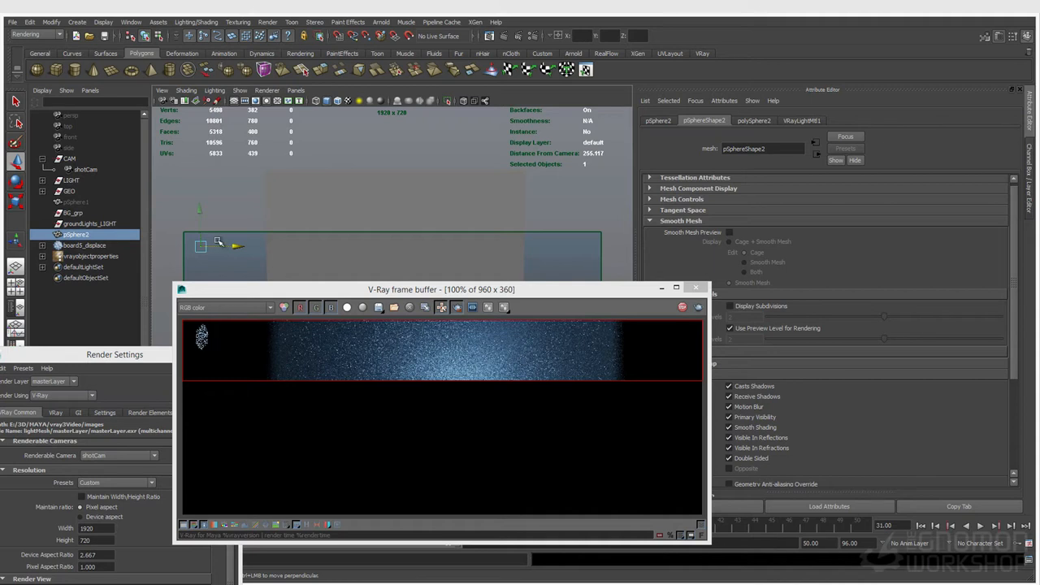
drag(237, 247, 624, 247)
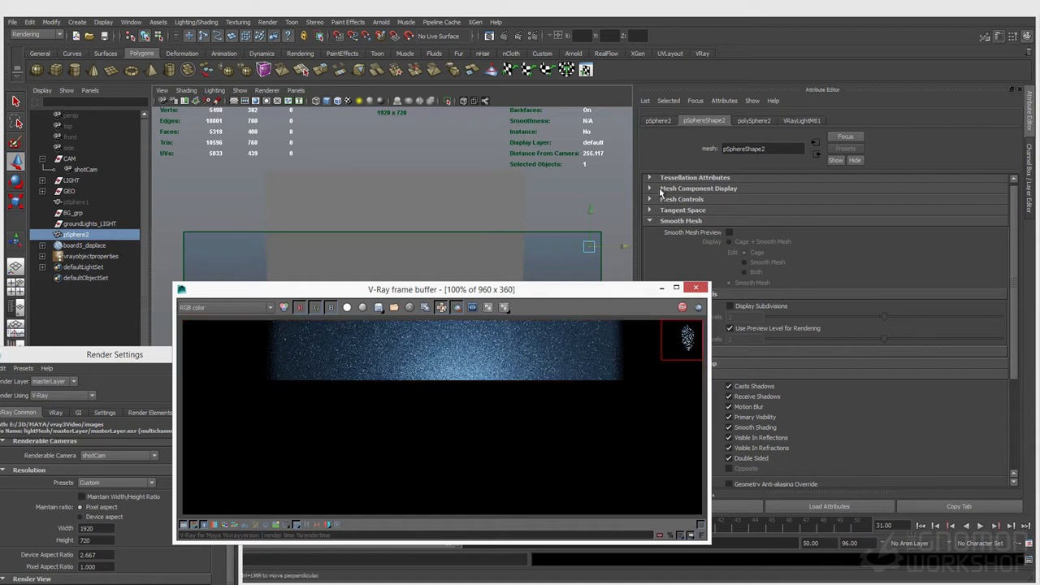
Step: Show shotCam's attributes and set its bokeh center bias to about 2.36
click(176, 102)
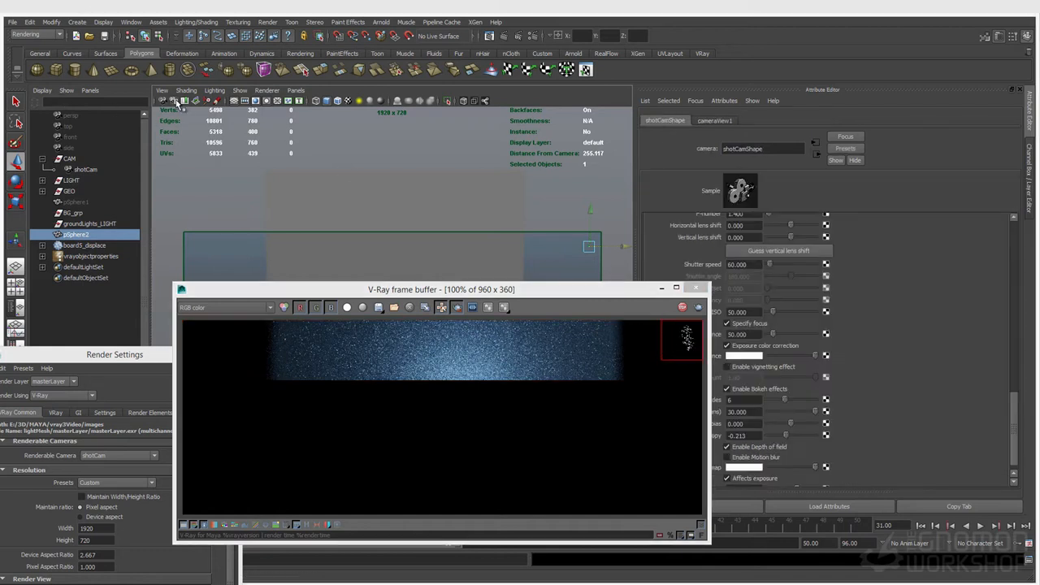
drag(633, 292, 576, 283)
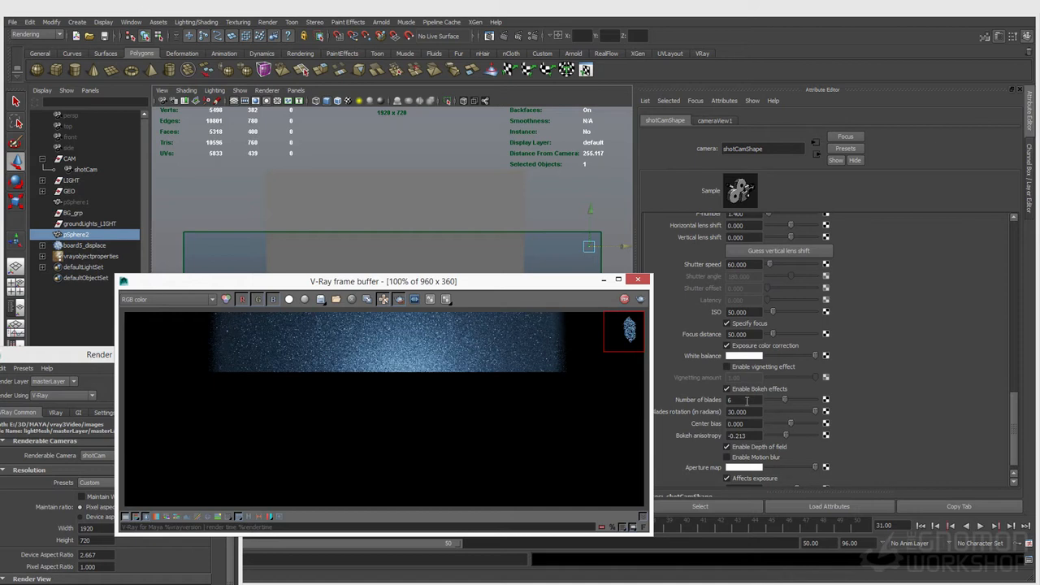
click(796, 425)
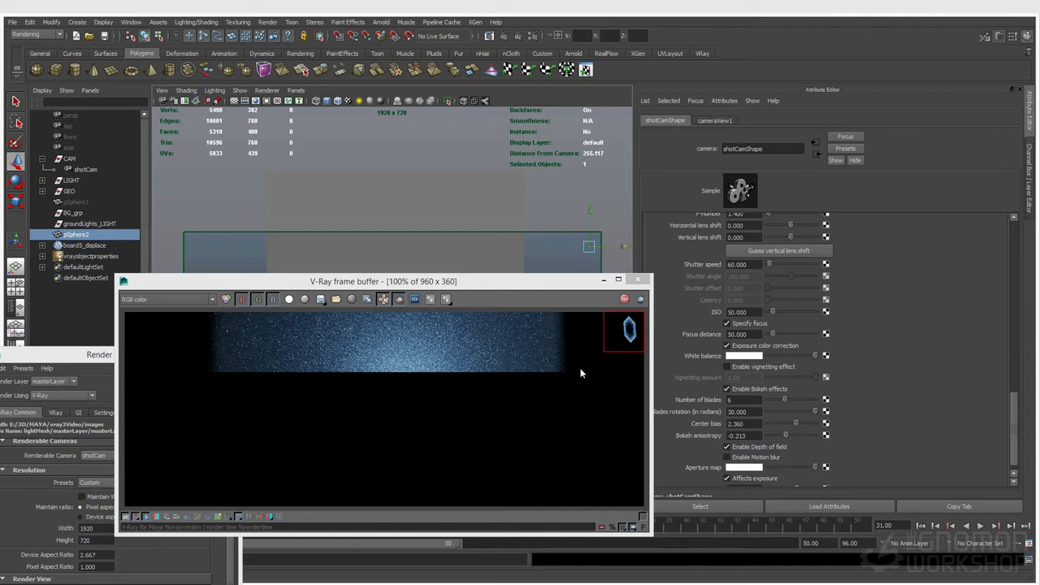
Step: Set shotCam's bokeh center bias to -0.35
double_click(742, 422)
drag(801, 426, 791, 428)
click(789, 422)
double_click(745, 423)
text(-0)
text(.35)
key(Return)
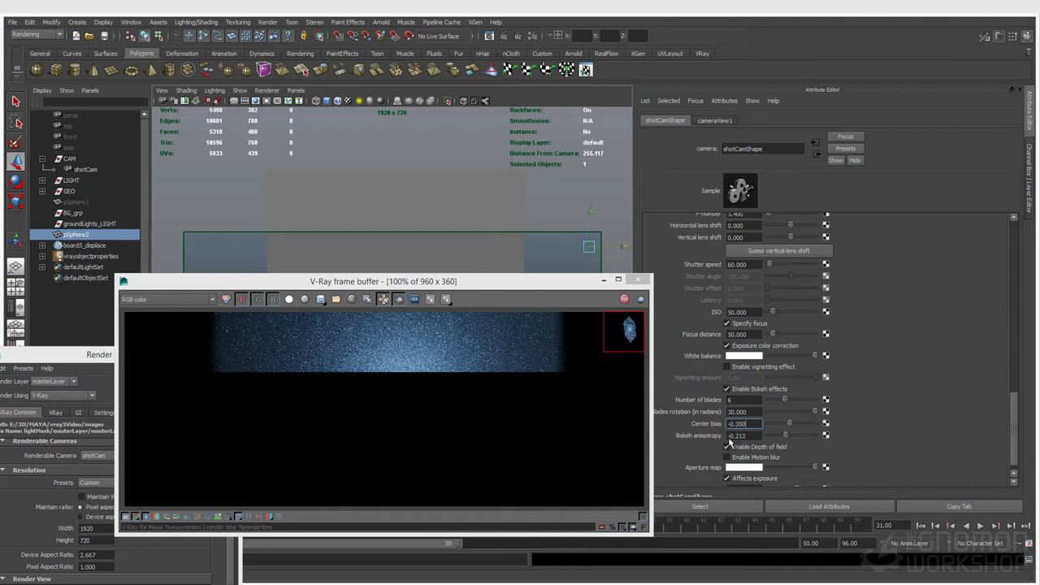
Step: Set the bokeh center bias of shotCam to a positive 0.25
double_click(751, 424)
key(BackSpace)
scroll(724, 439, down, 1)
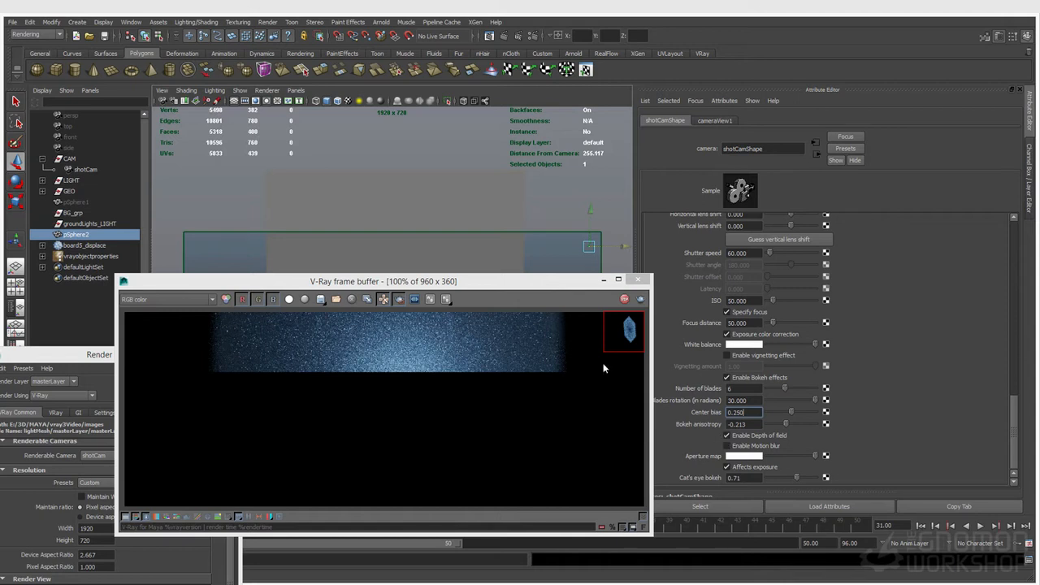
double_click(756, 413)
Step: Review shotCam's physical camera attributes, from film gate, distortion and f-number down to the bokeh settings
scroll(879, 358, up, 5)
scroll(879, 358, up, 2)
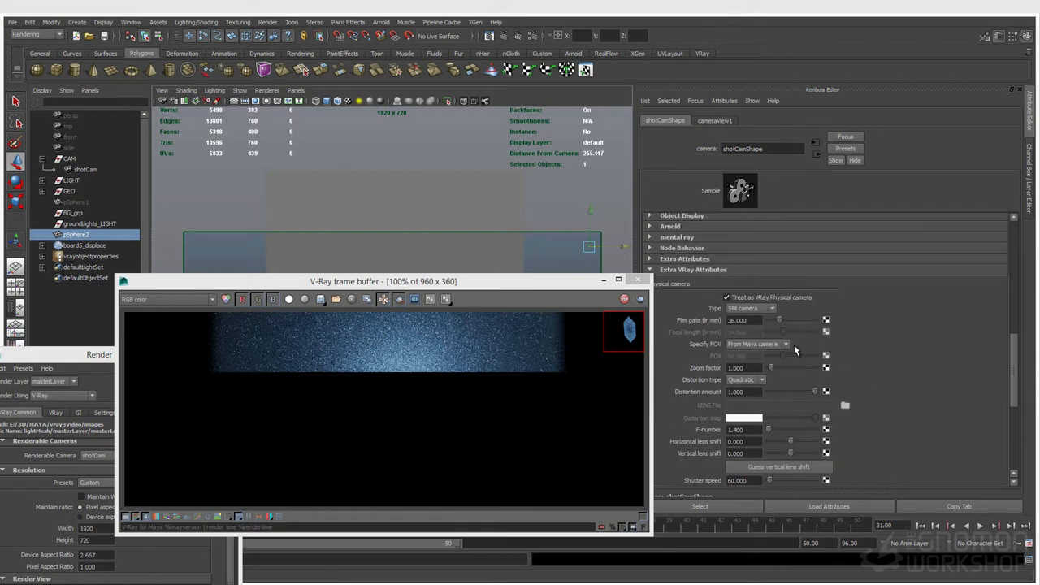
scroll(795, 344, down, 5)
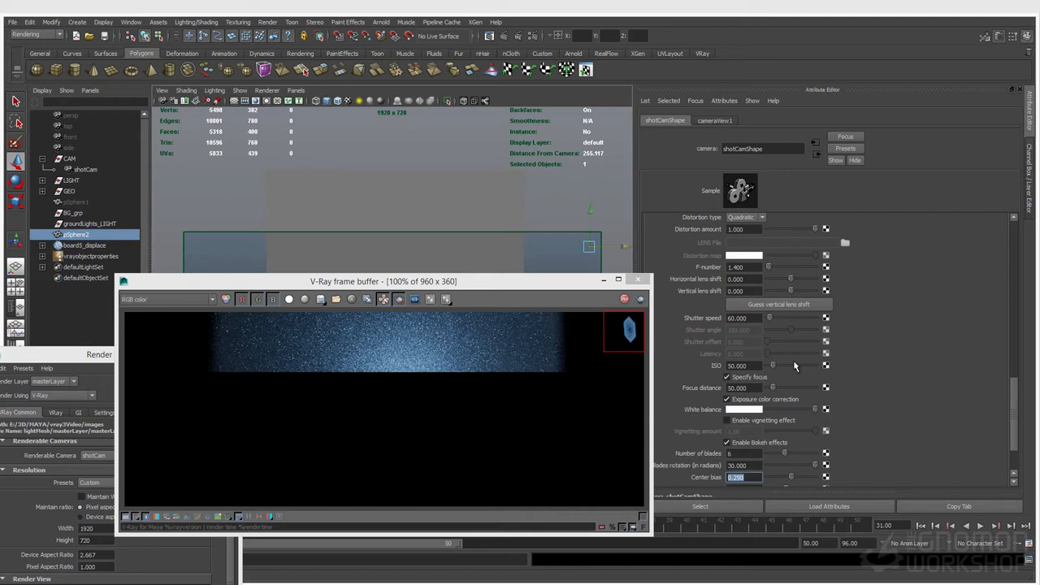
scroll(700, 407, down, 2)
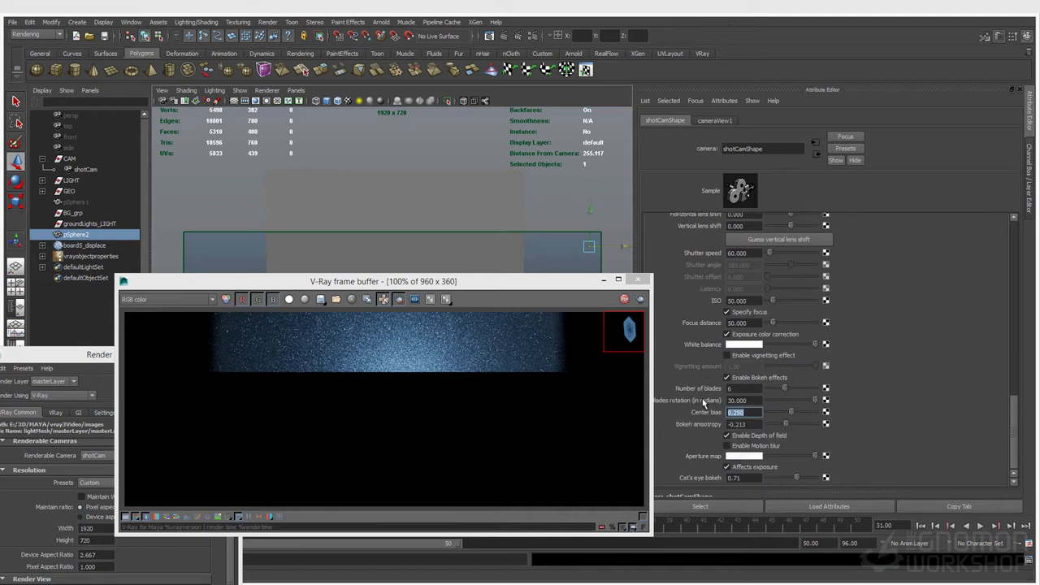
scroll(788, 418, up, 3)
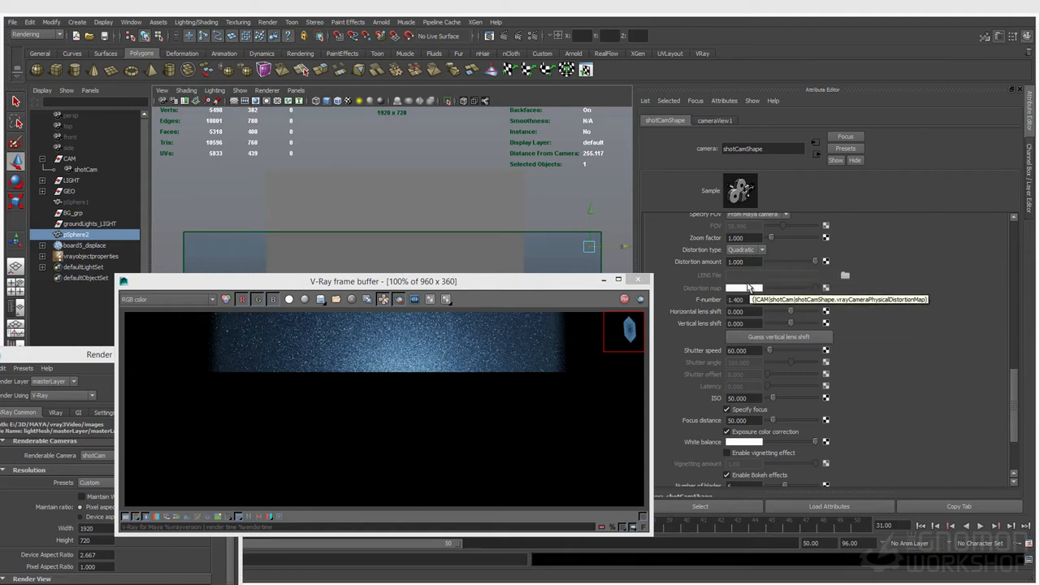
scroll(748, 276, up, 2)
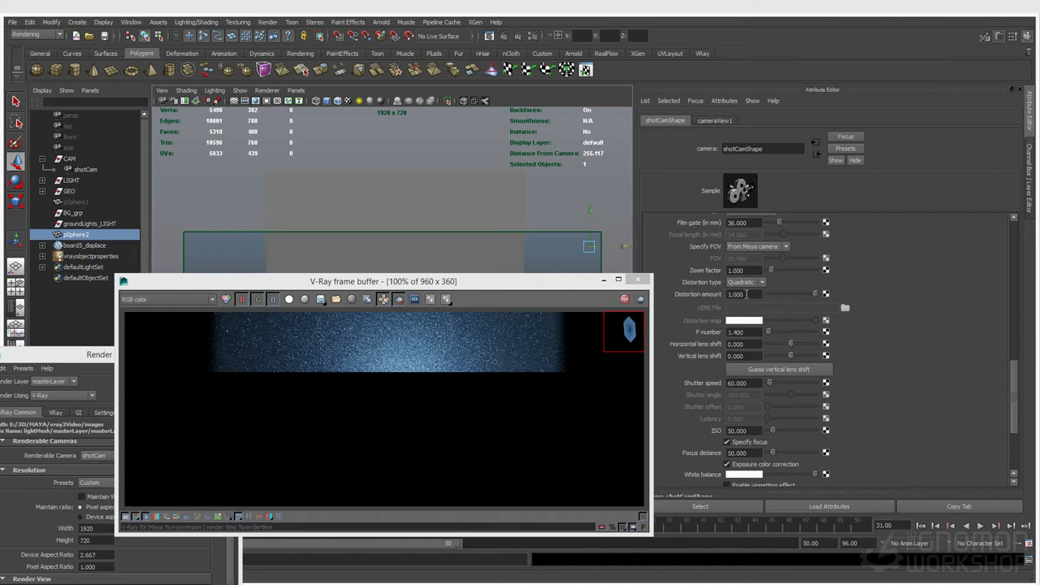
click(161, 90)
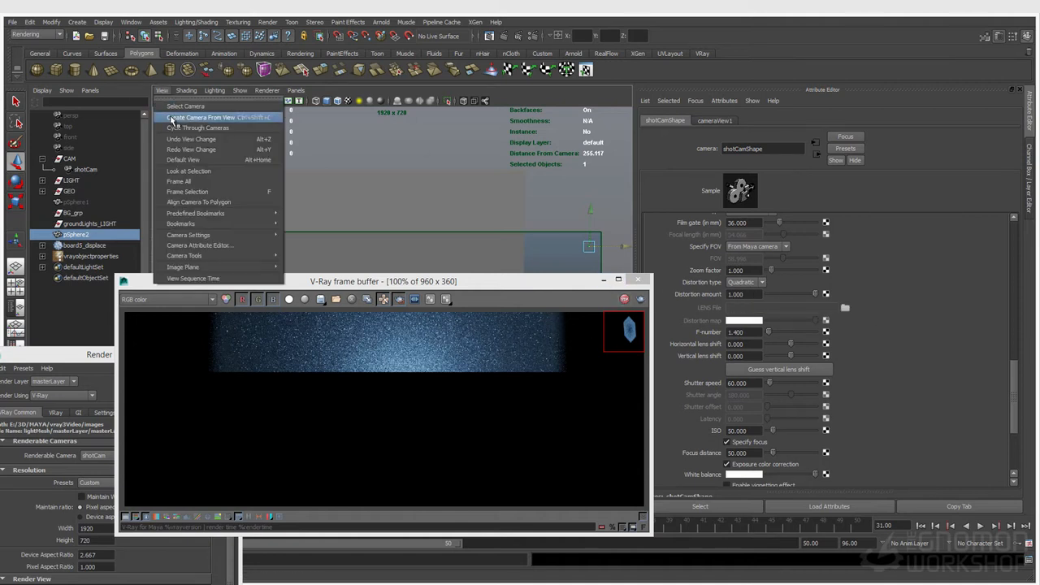
click(164, 93)
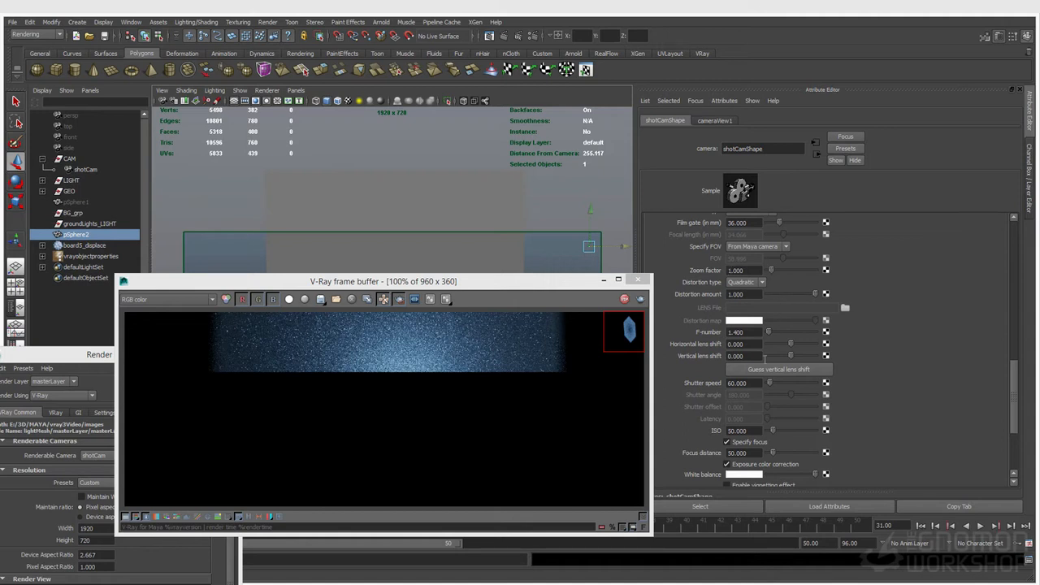
scroll(764, 396, down, 3)
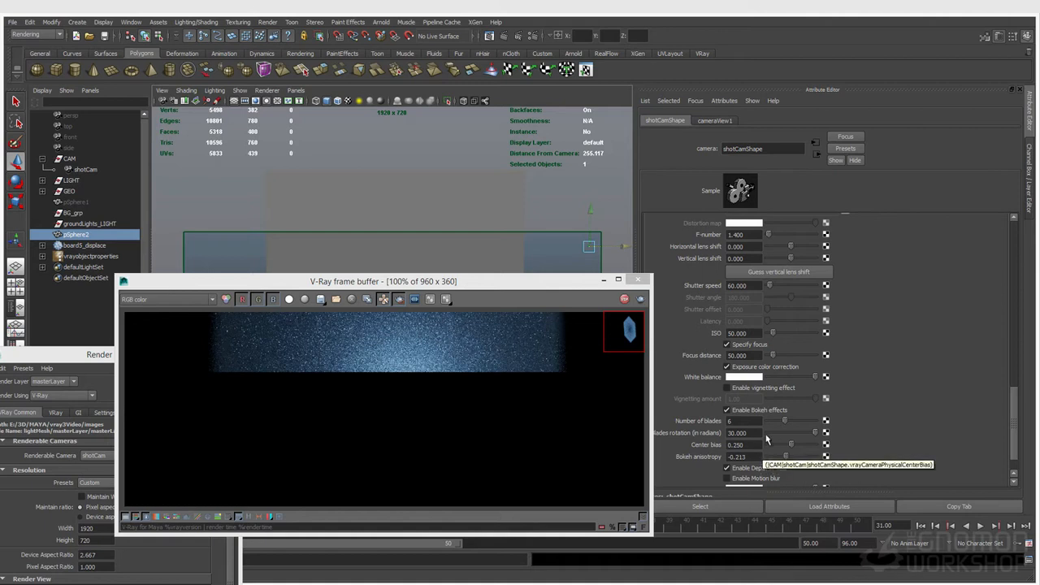
scroll(729, 382, up, 2)
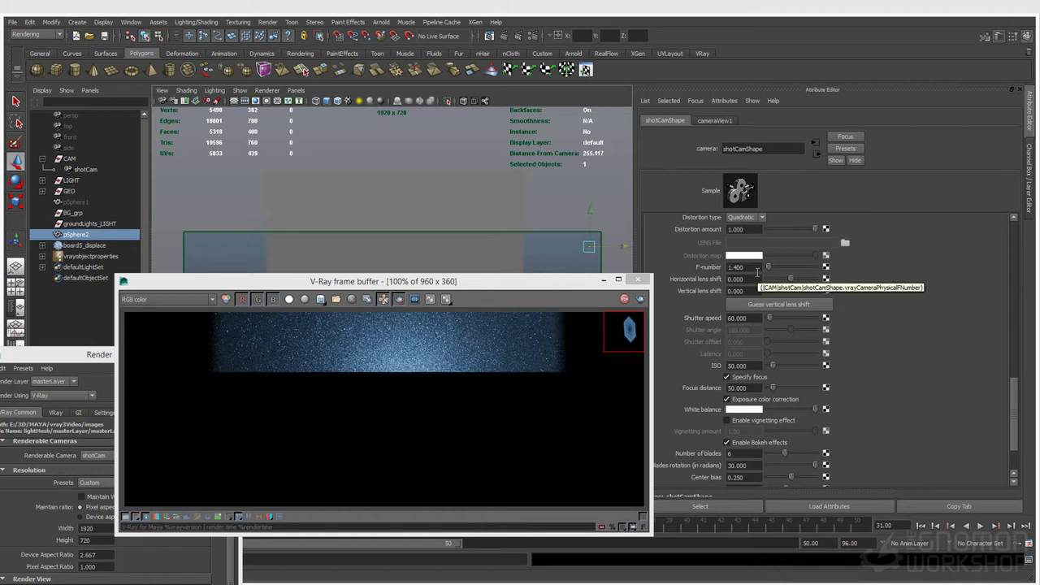
double_click(736, 266)
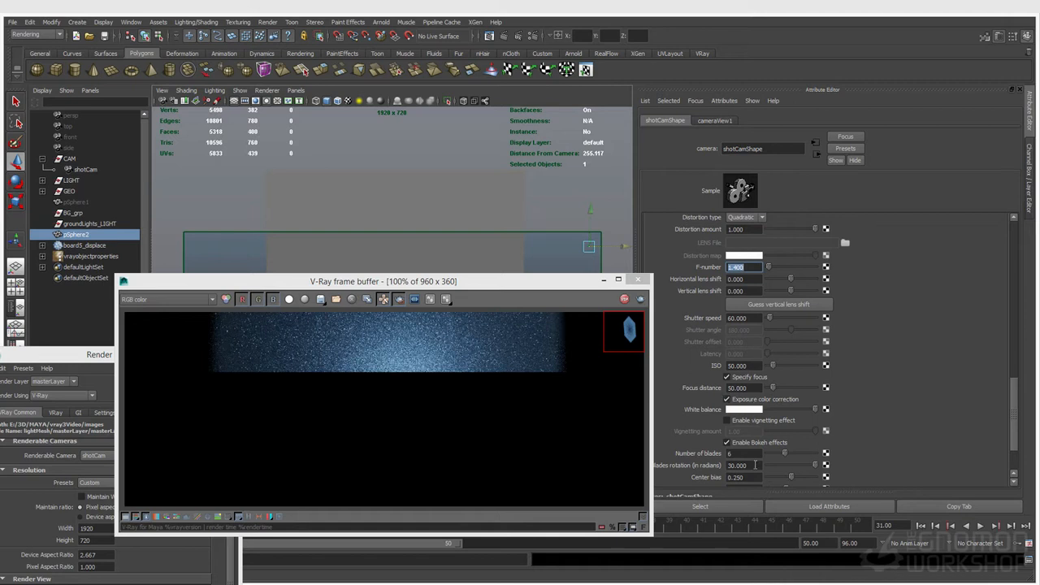
scroll(760, 382, down, 2)
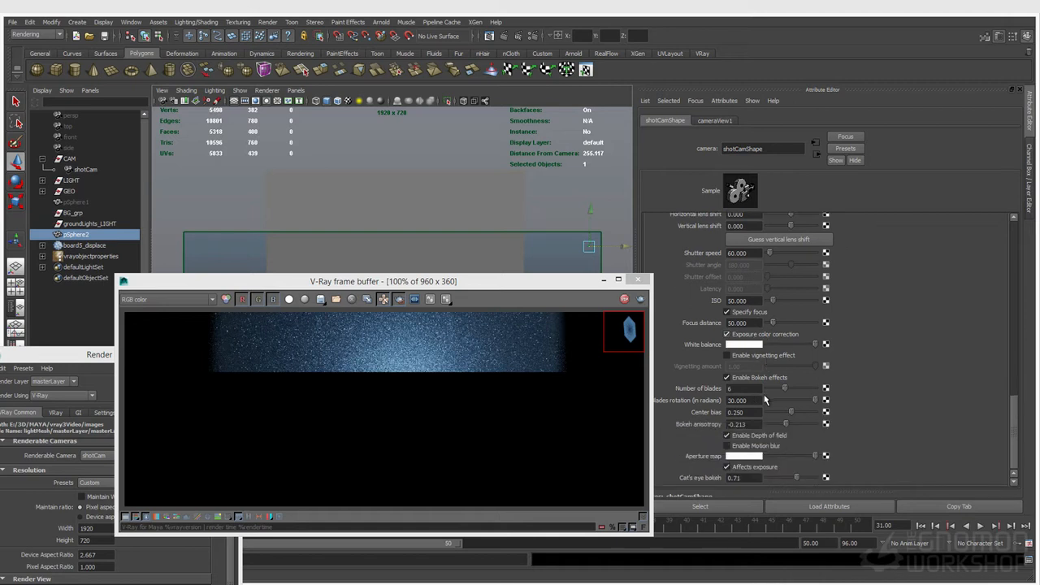
Step: Set shotCam's bokeh center bias to -0.25
click(749, 424)
click(751, 412)
text(-0.250)
key(Return)
scroll(826, 388, up, 2)
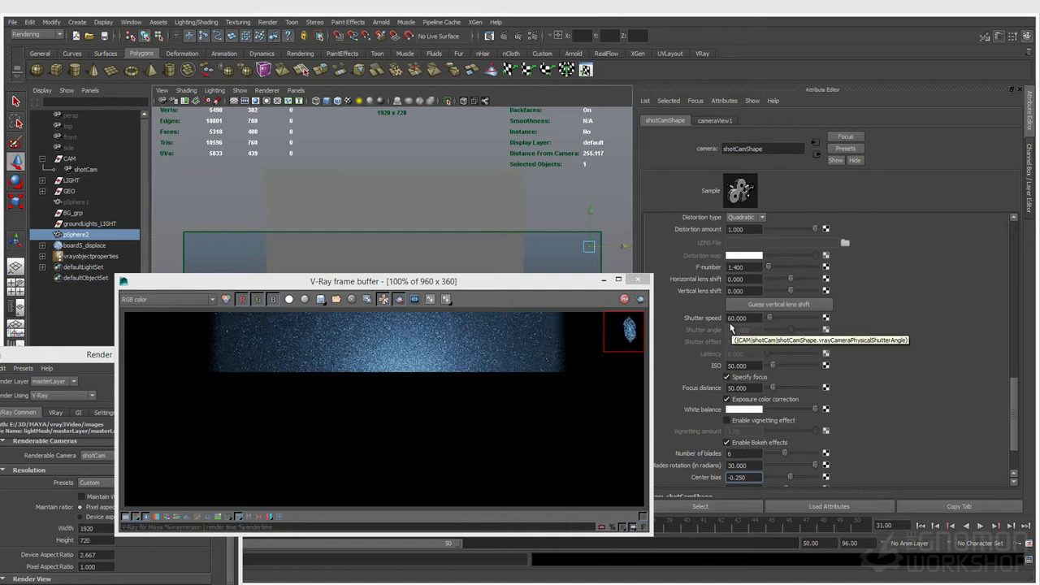
scroll(730, 326, down, 1)
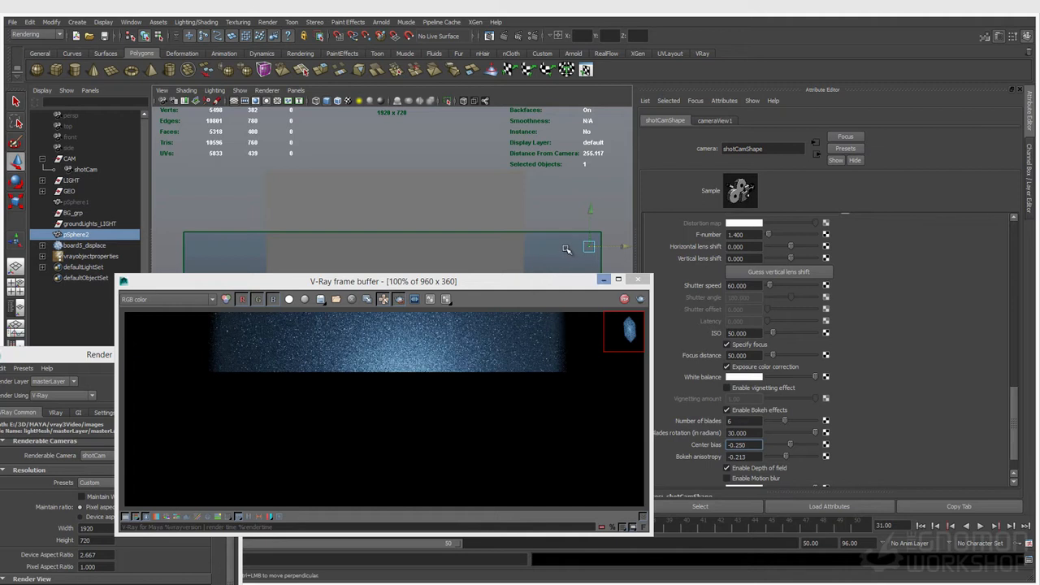
Step: Duplicate pSphere2 repeatedly into a row along the frame's upper edge and region-render the row's bokeh
click(588, 242)
key(ctrl+d)
key(w)
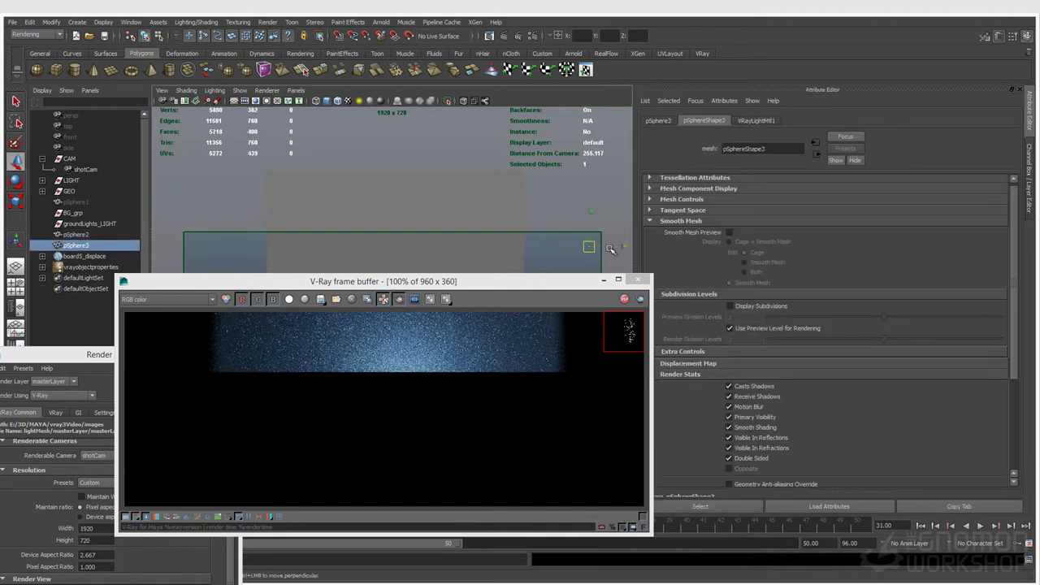
key(ctrl+d)
key(ctrl+d)
drag(561, 246, 499, 247)
key(ctrl+d)
key(ctrl+d)
key(shift+d)
key(shift+d)
key(shift+d)
key(shift+d)
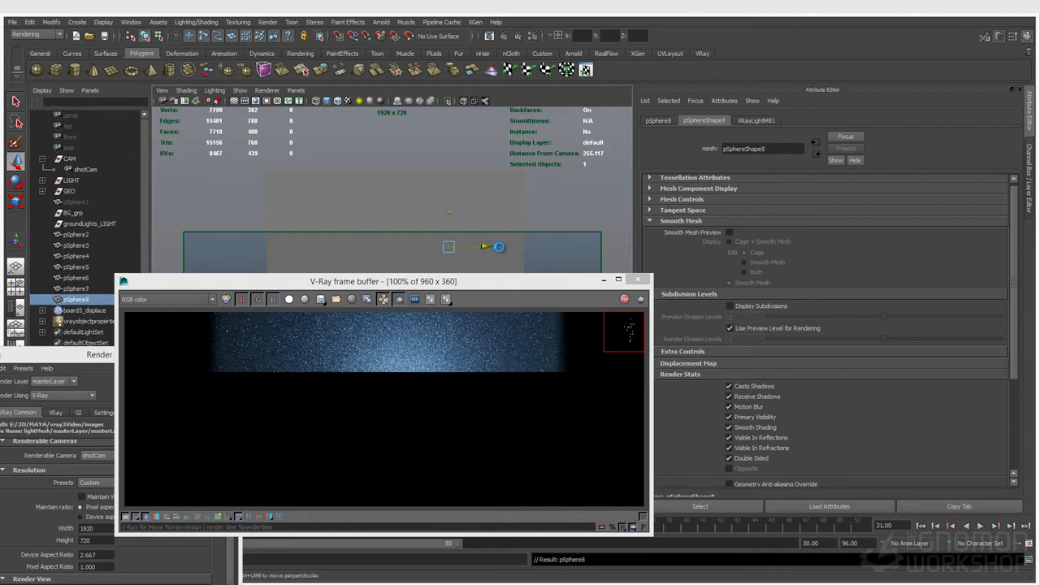
click(579, 340)
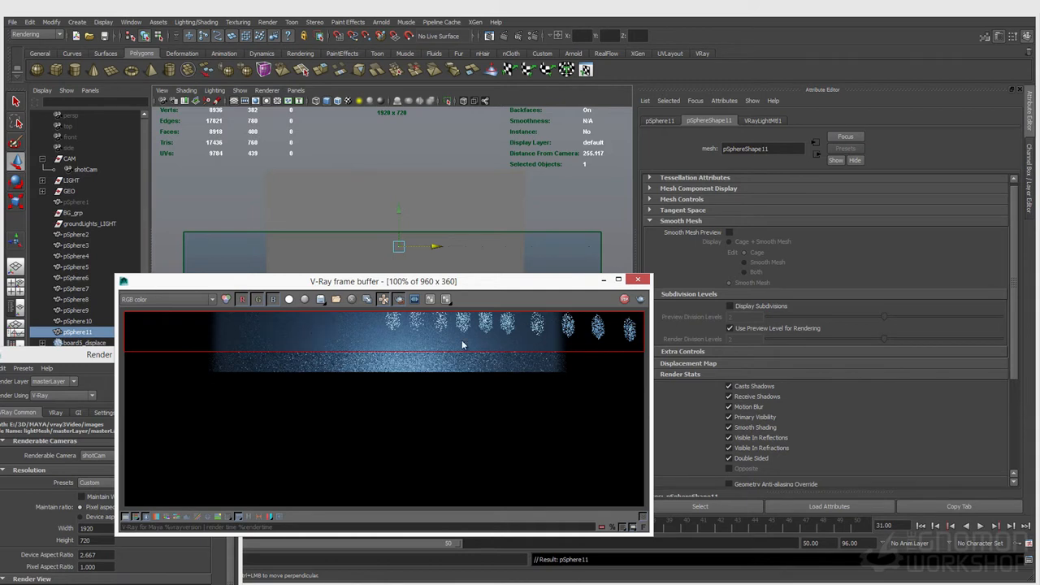
Step: Delete the spheres pSphere2 through pSphere11
click(77, 234)
shift+click(91, 333)
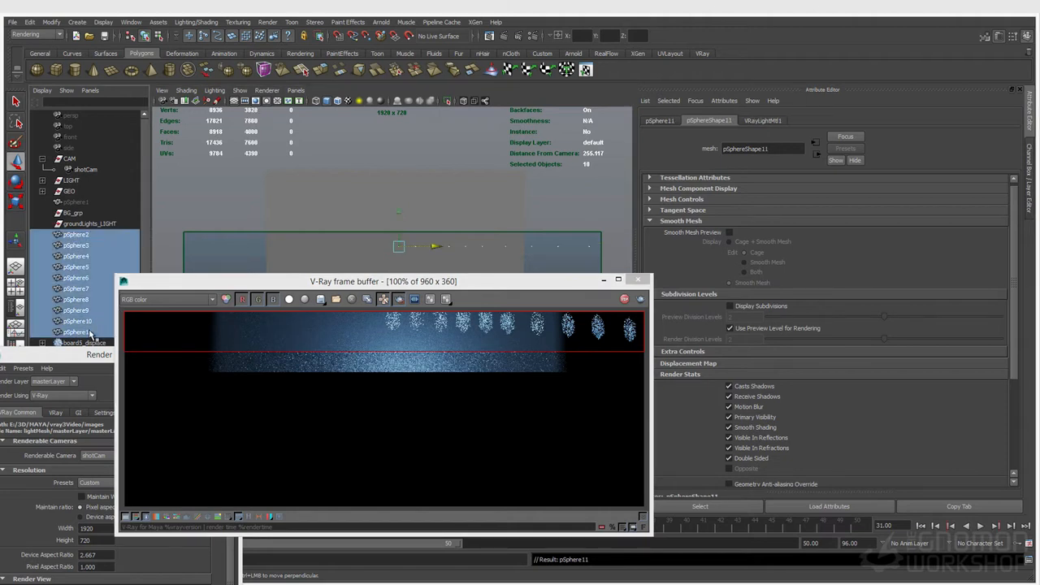
key(Delete)
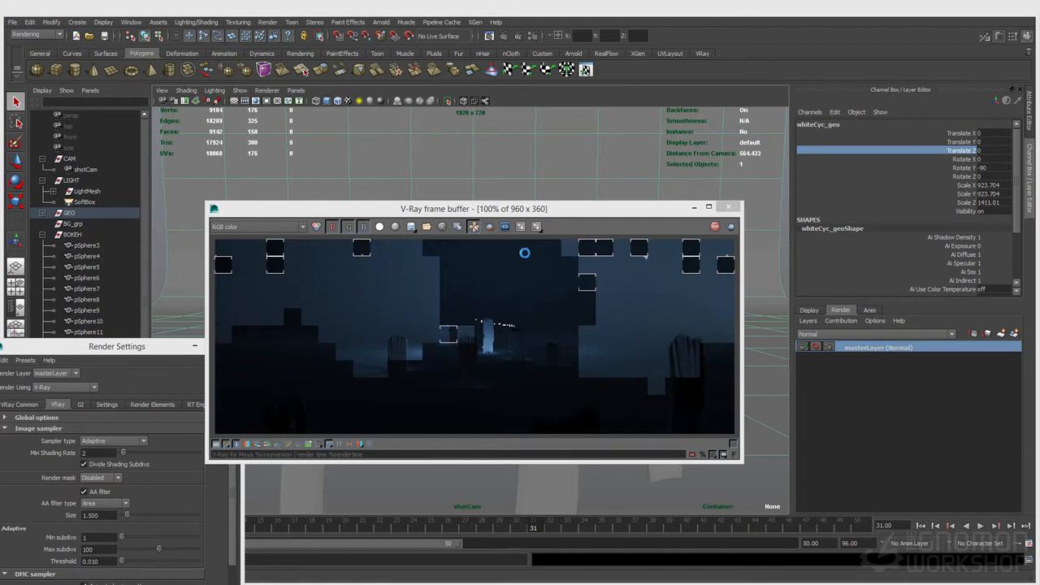
Step: Clear the frame buffer from the upper part of the camera view and select the BOKEH group
drag(353, 210, 548, 283)
click(71, 234)
click(42, 234)
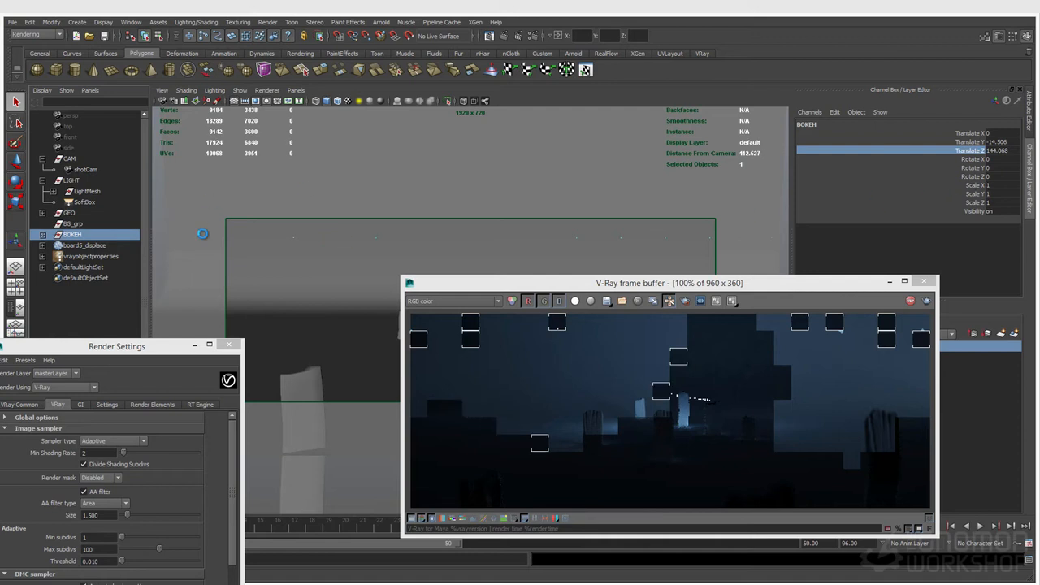
Step: Scale pSphere3 through pSphere17 in the BOKEH group up to 1.65 on all axes, and undo the scaling
click(43, 234)
click(85, 244)
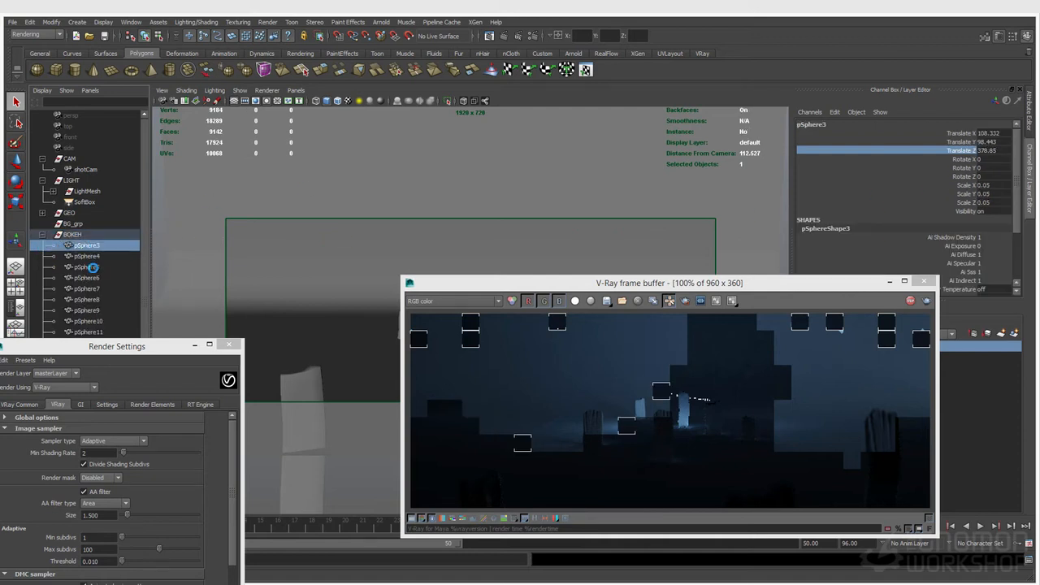
drag(93, 346, 239, 430)
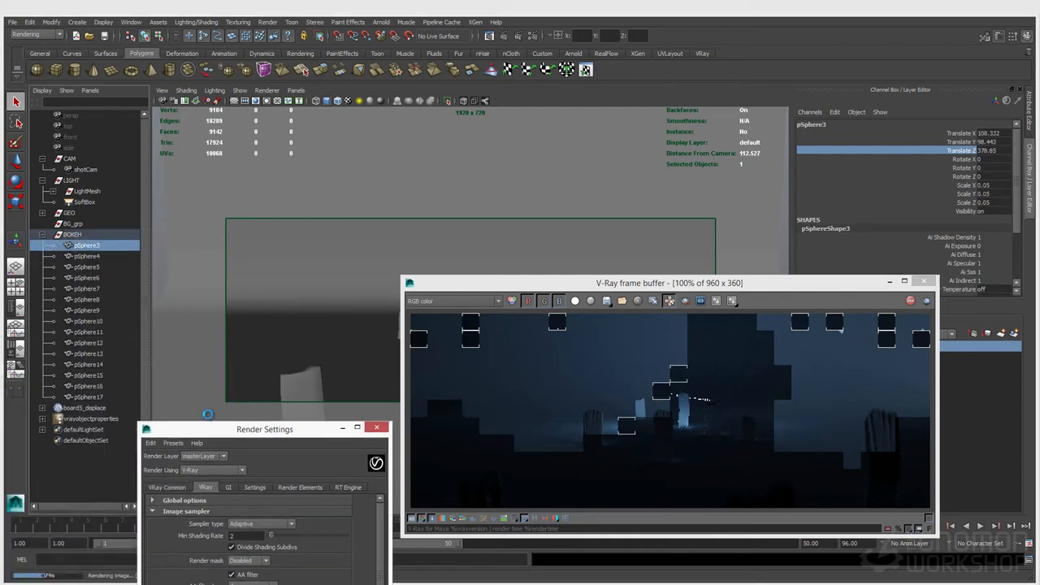
shift+click(87, 397)
drag(971, 186, 969, 202)
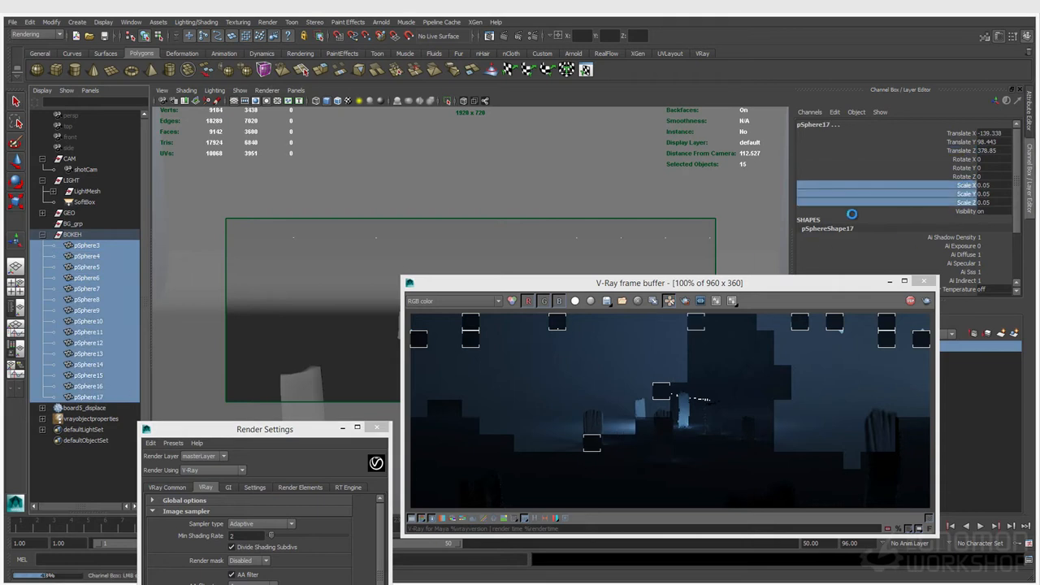
middle_drag(569, 197, 608, 197)
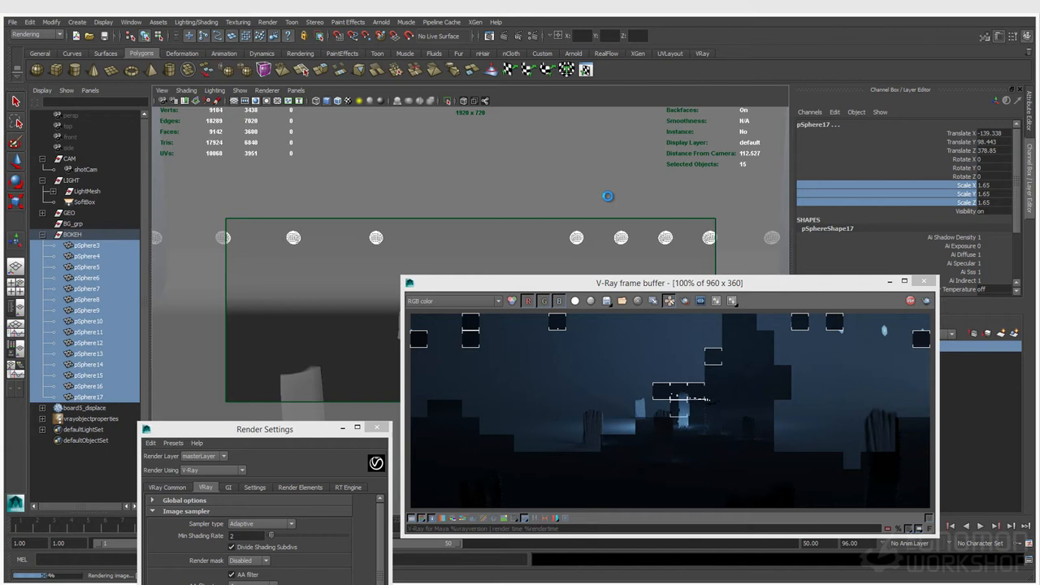
key(ctrl+z)
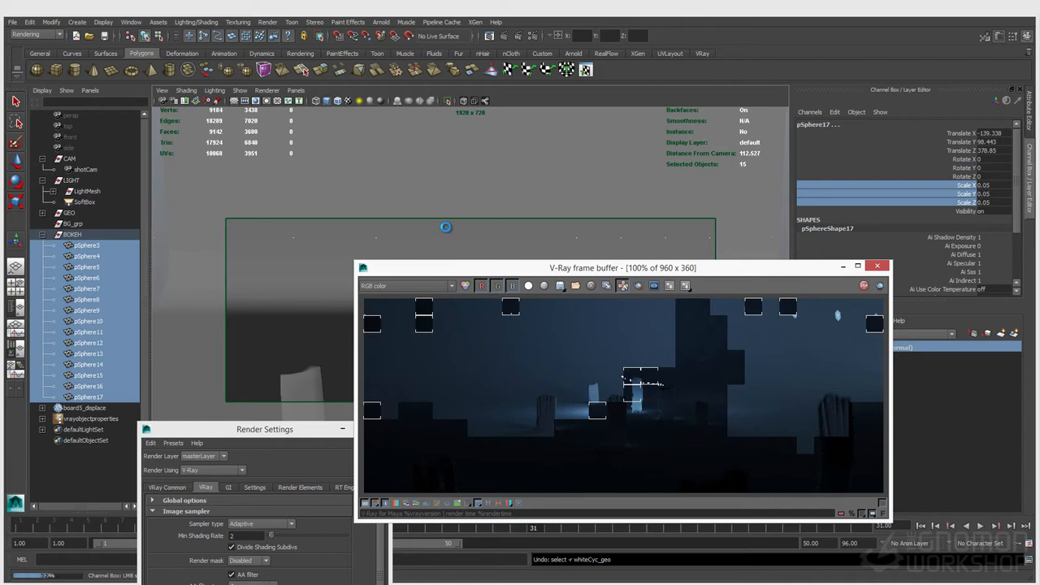
Step: Select pSphere5 and bring the render settings into full view to check the adaptive sampler's max subdivs
click(69, 268)
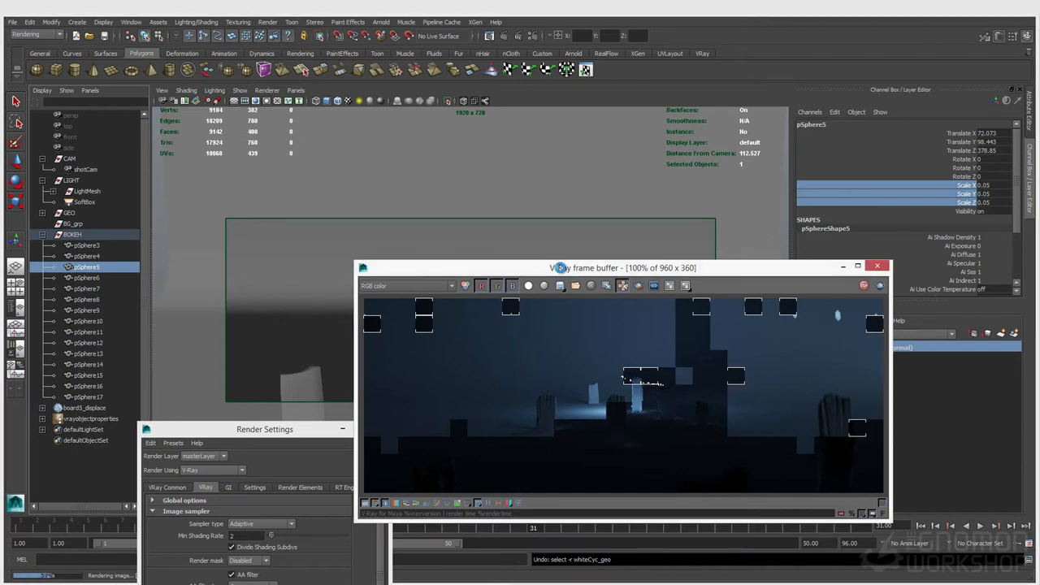
drag(567, 266, 534, 226)
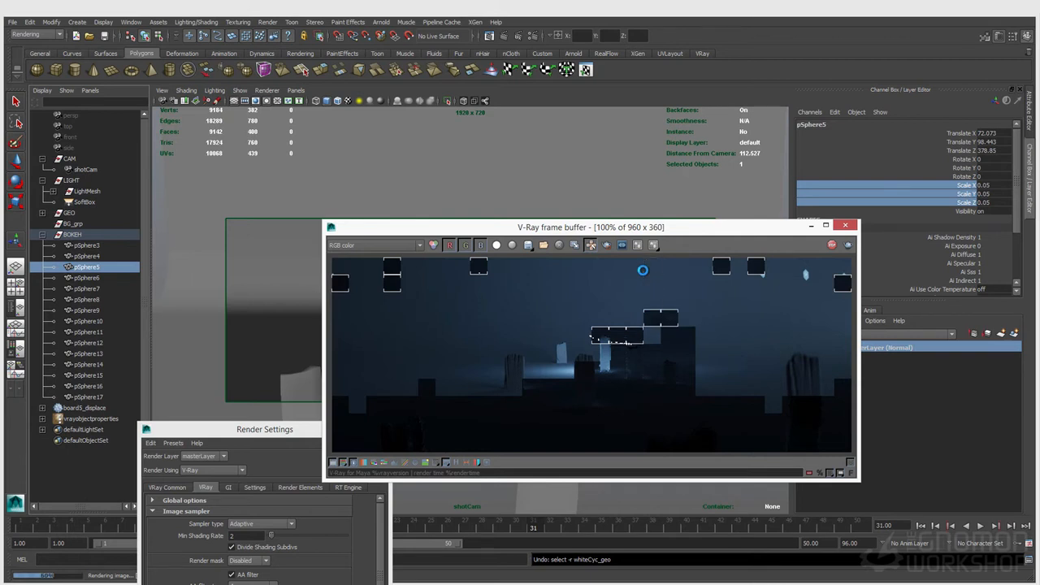
drag(279, 431, 265, 204)
double_click(241, 407)
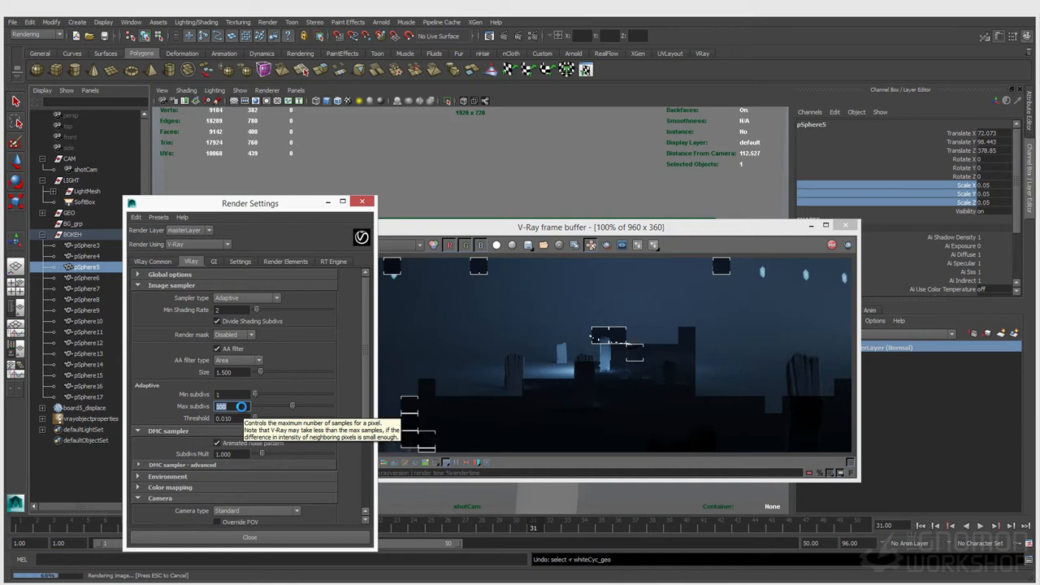
Step: Inspect the sampleRate channel of the running render, and switch back to RGB color
click(419, 237)
drag(419, 237, 409, 242)
click(409, 250)
click(350, 303)
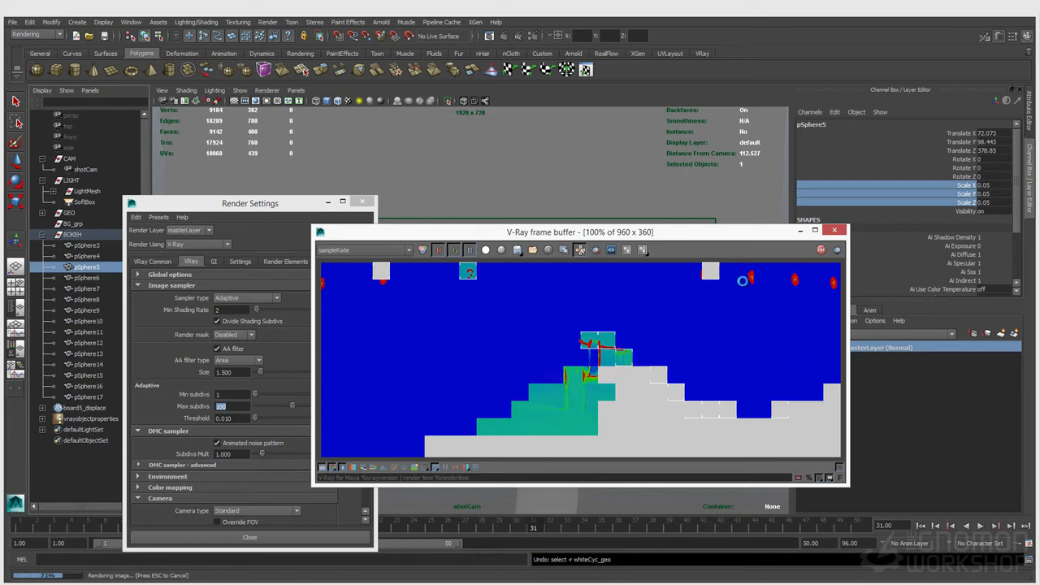
click(360, 250)
click(359, 260)
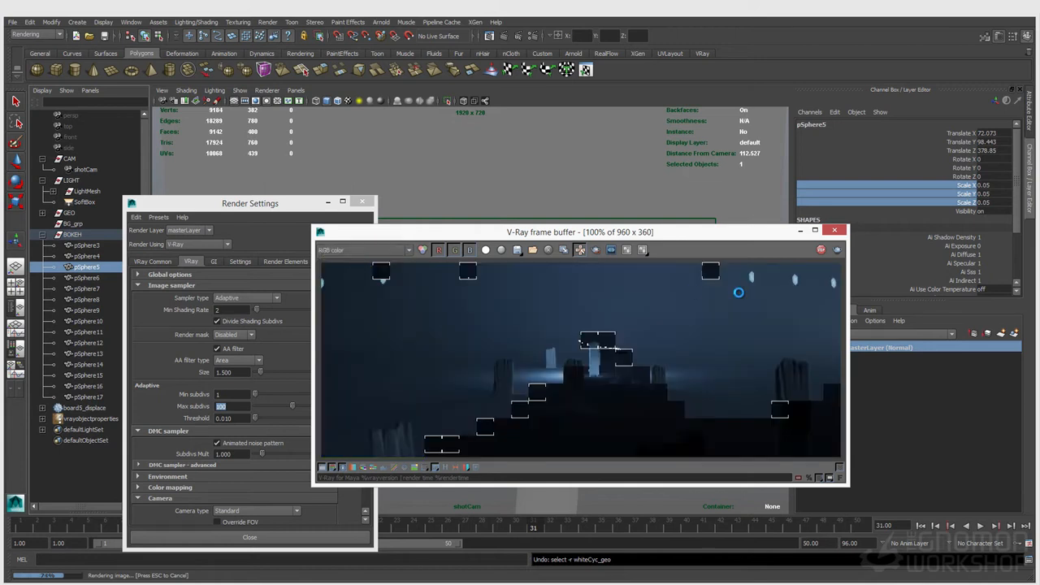
Step: Examine the bokeh shapes near the render's upper edge at up to 400%, and return to 100%
scroll(795, 281, up, 1)
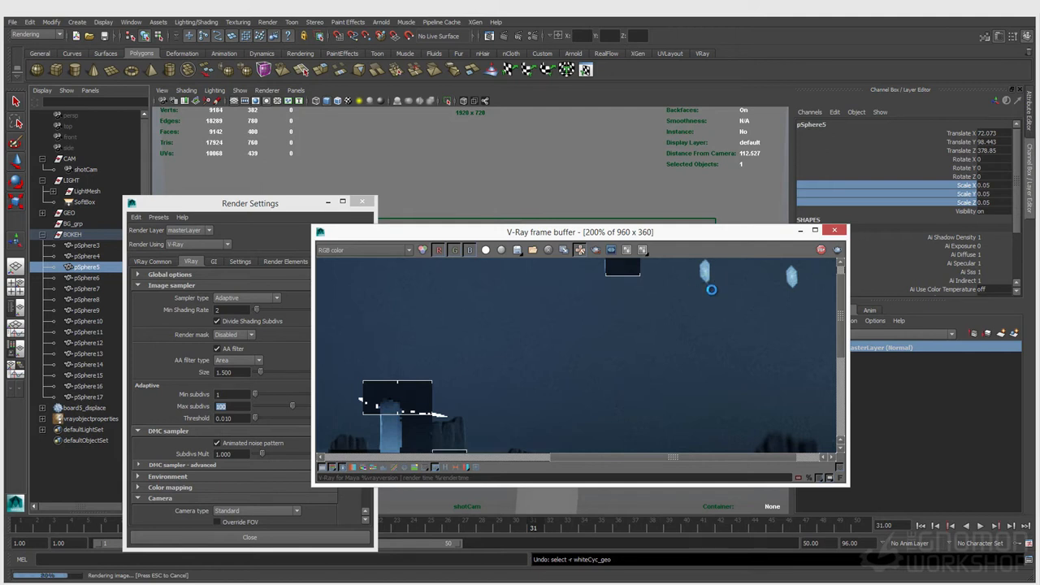
scroll(735, 280, up, 1)
middle_drag(735, 280, 699, 325)
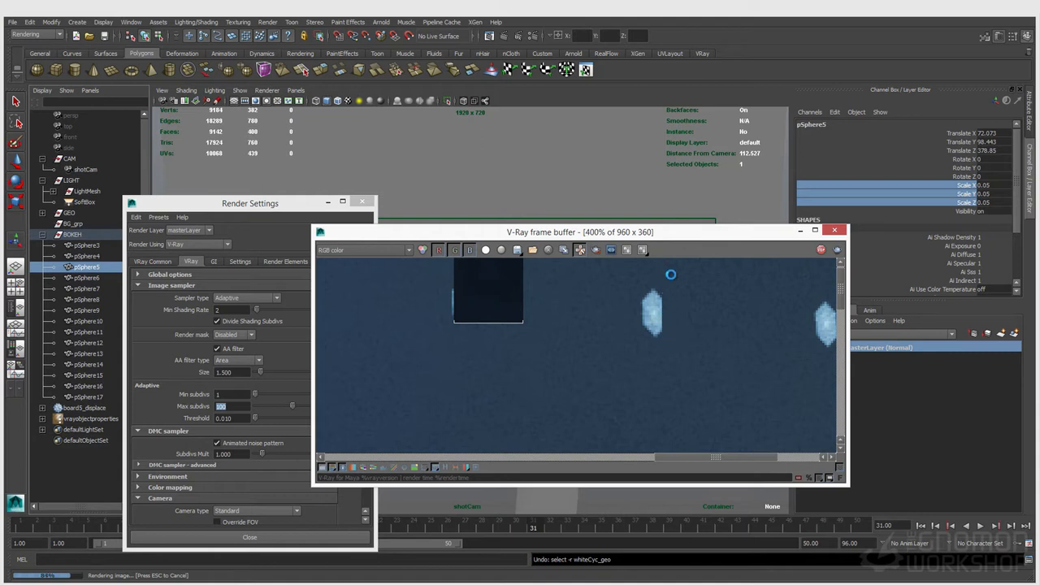
scroll(665, 329, down, 1)
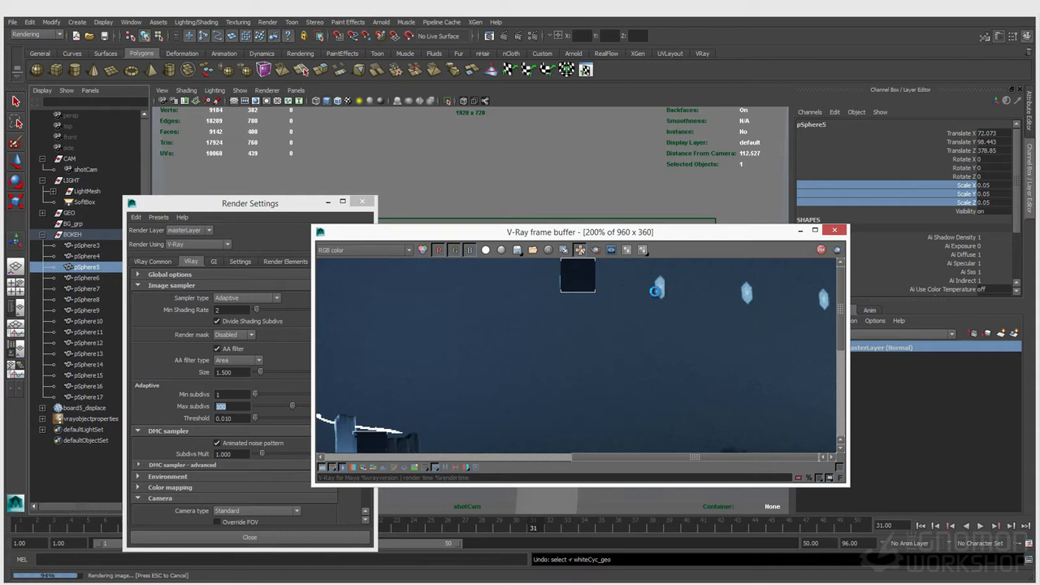
scroll(668, 294, down, 1)
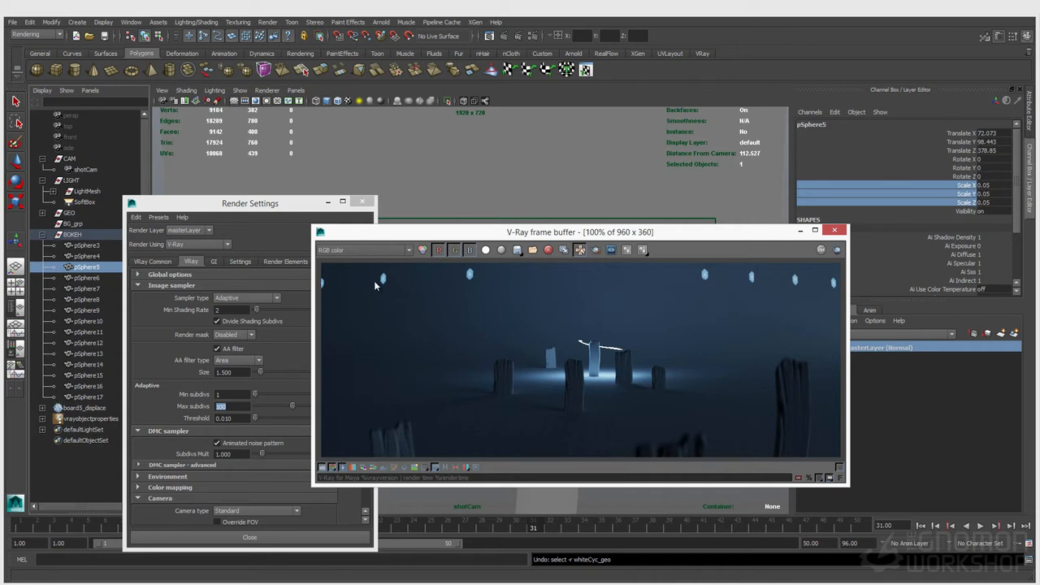
Step: Save the scene and stamp the V-Ray version and render time onto the bokeh render
scroll(476, 275, down, 1)
click(104, 36)
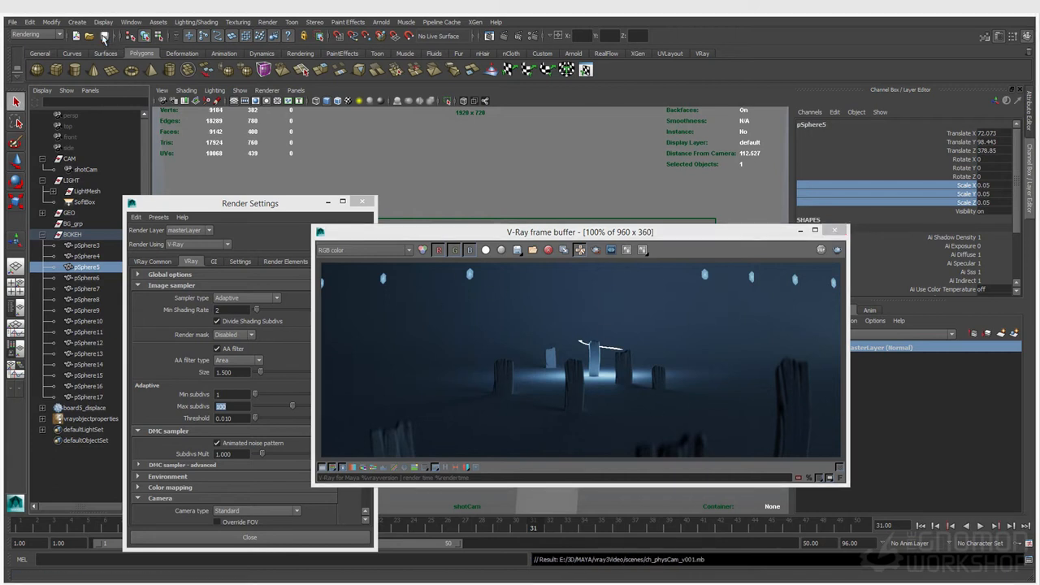
click(798, 479)
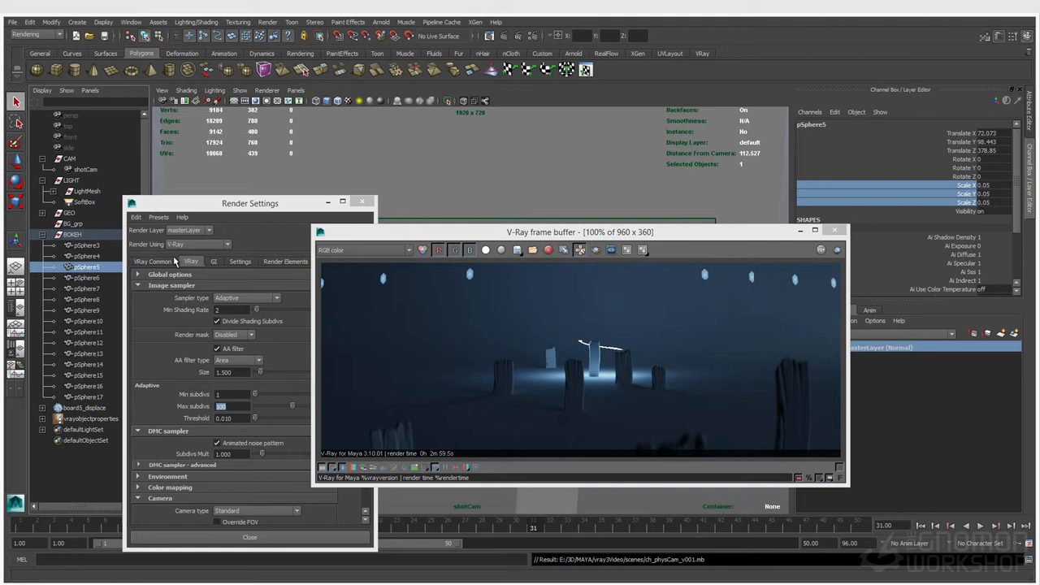
Step: Disable Enable Bokeh effects in shotCam's physical camera attributes and render the frame again
click(85, 169)
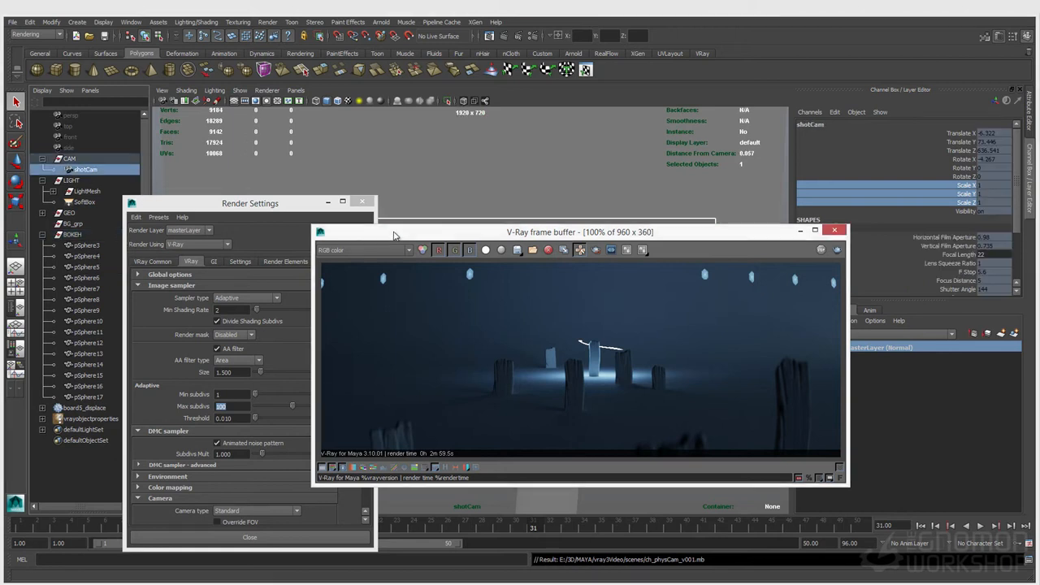
drag(395, 233, 214, 191)
scroll(875, 227, down, 3)
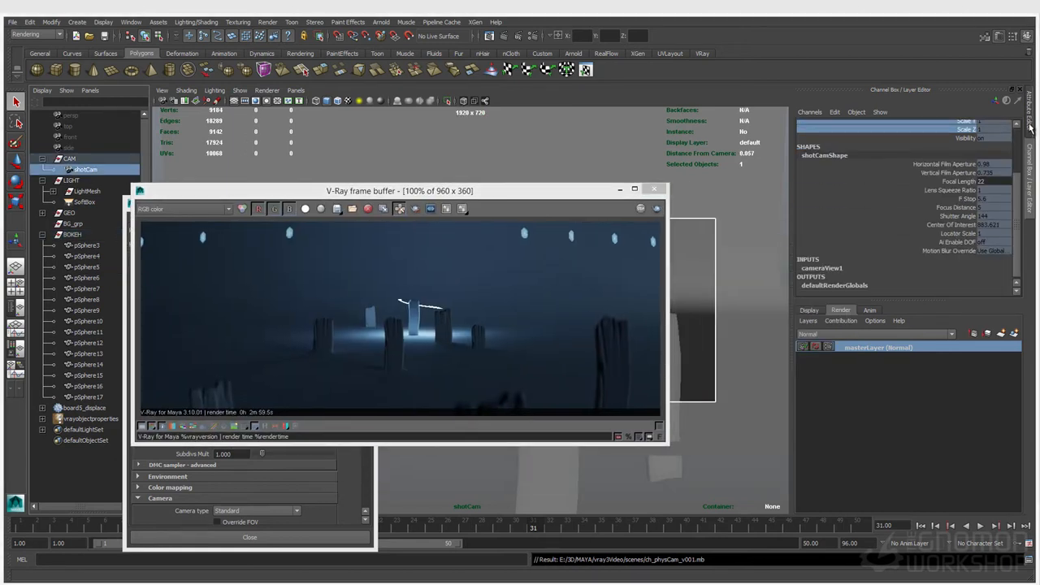
key(ctrl+a)
click(701, 122)
scroll(709, 407, down, 2)
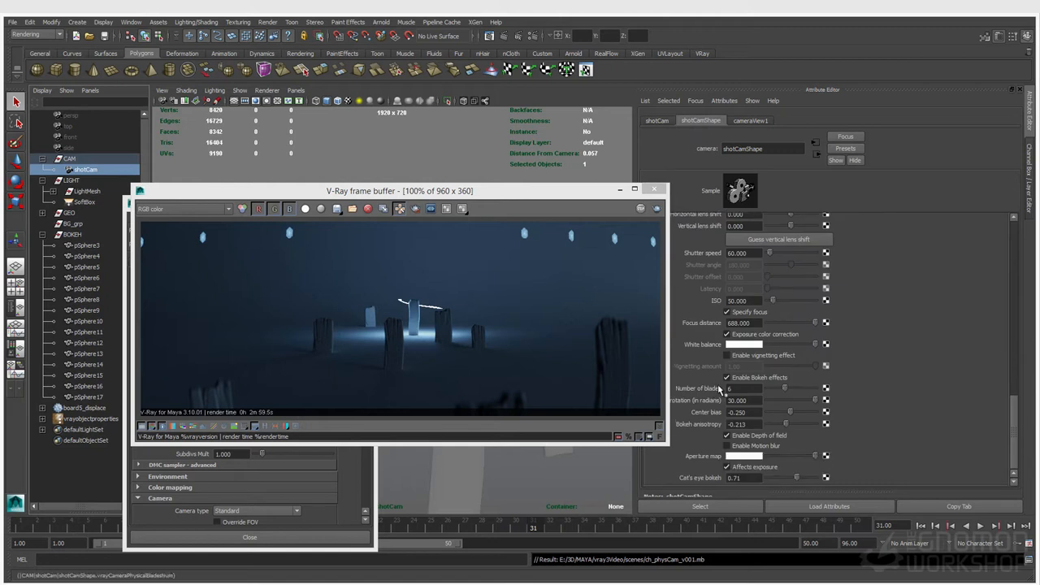
click(731, 379)
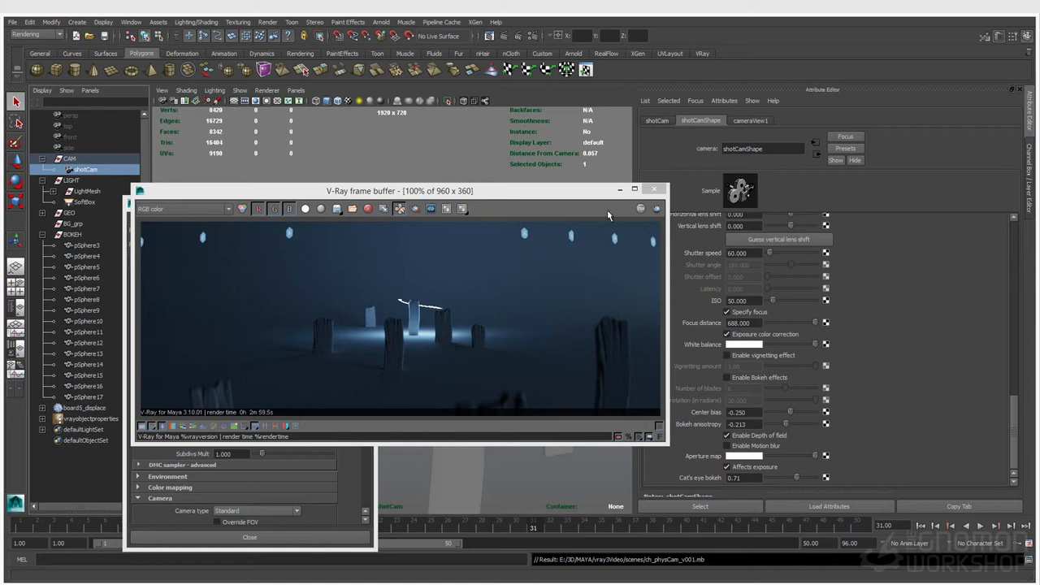
click(657, 209)
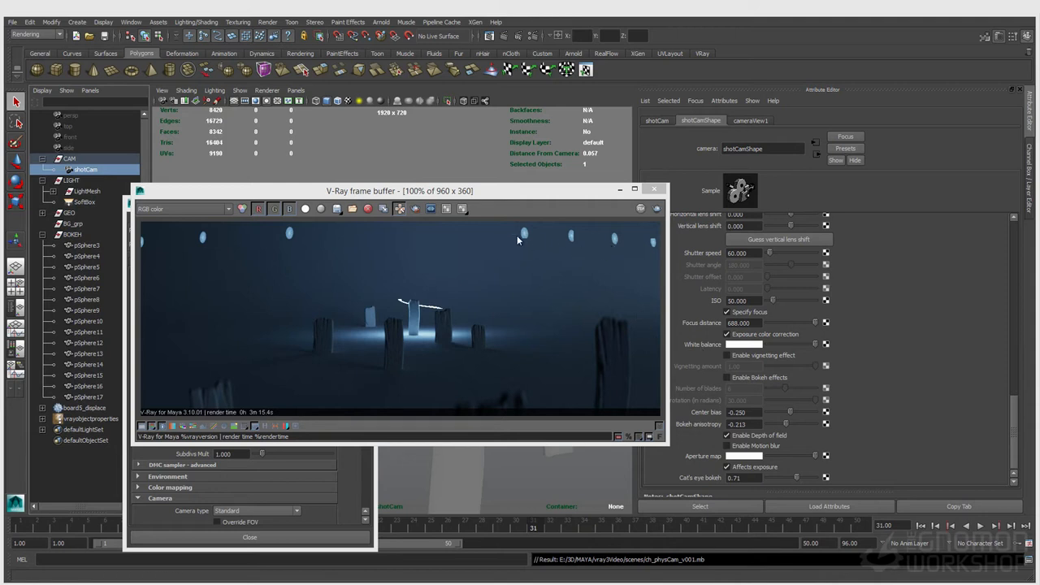
Step: Examine the light shapes in the finished render without bokeh effects, alongside the image sampler settings
drag(459, 196, 459, 307)
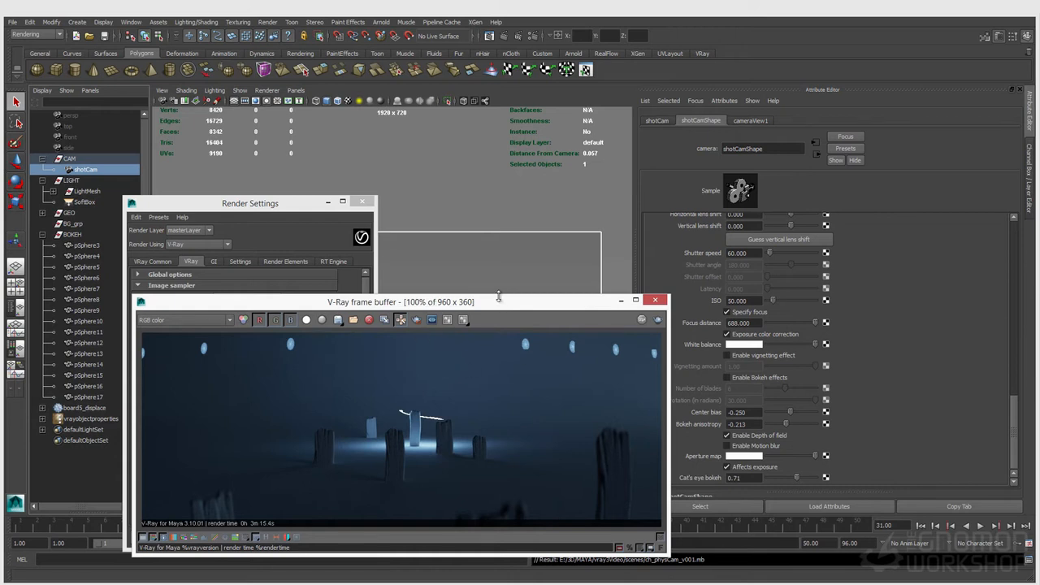
drag(499, 300, 491, 284)
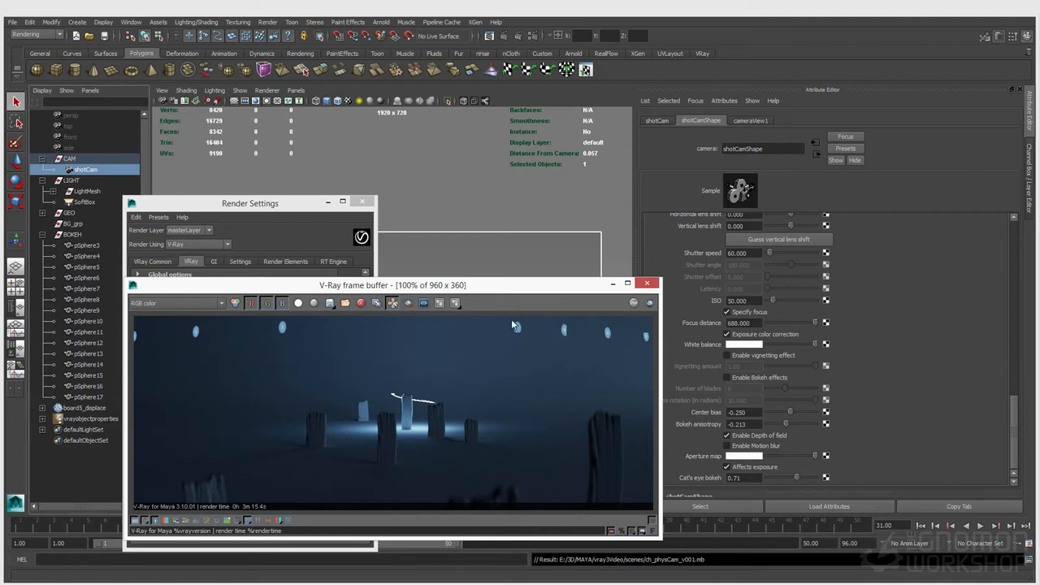
drag(403, 288, 417, 293)
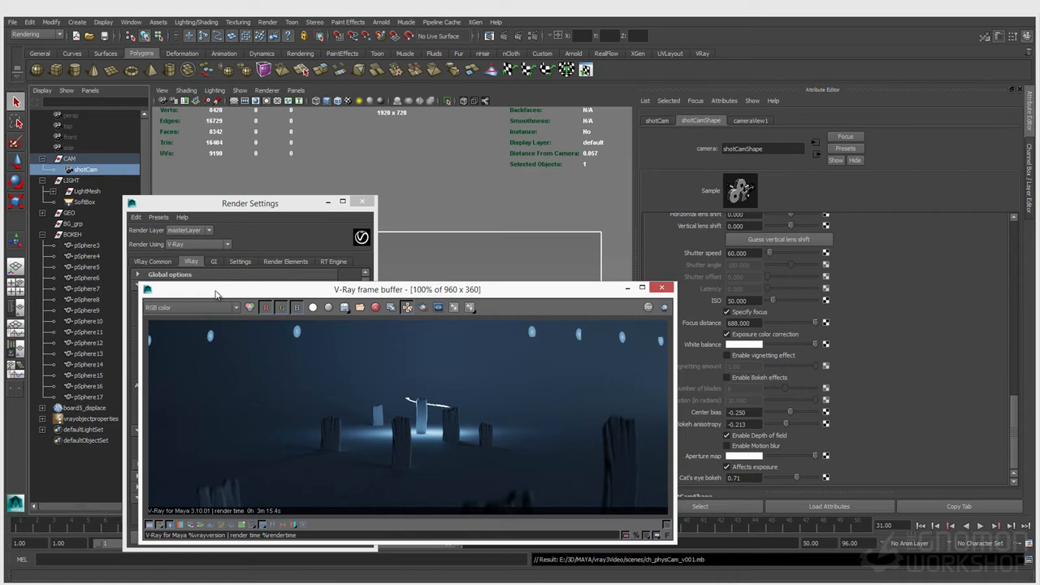
drag(216, 291, 248, 292)
drag(170, 207, 204, 204)
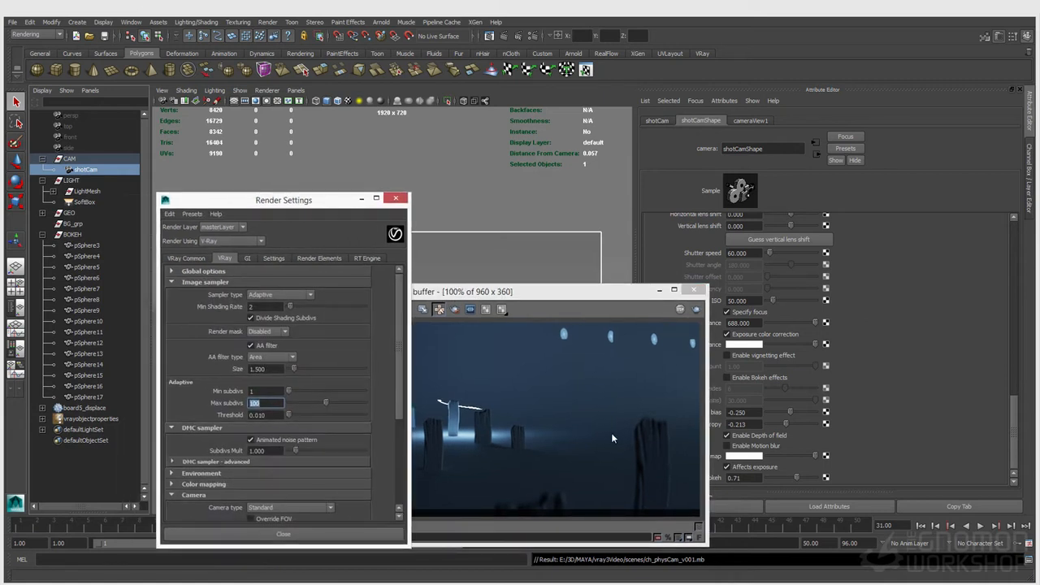
click(549, 374)
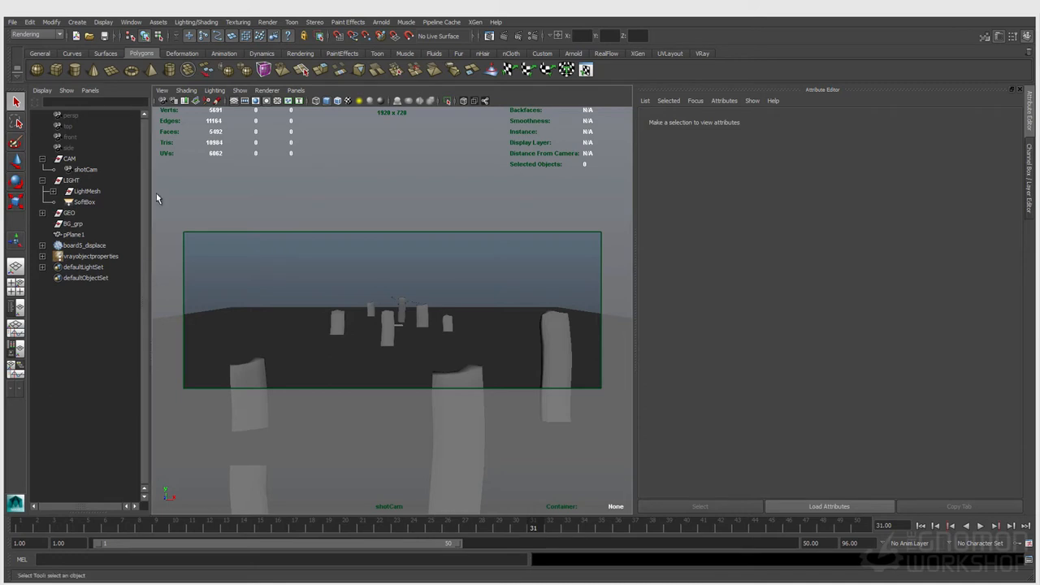
Step: Open the render settings for the new scene, collapse the Camera section and expand V-Ray Sun and Sky
click(532, 37)
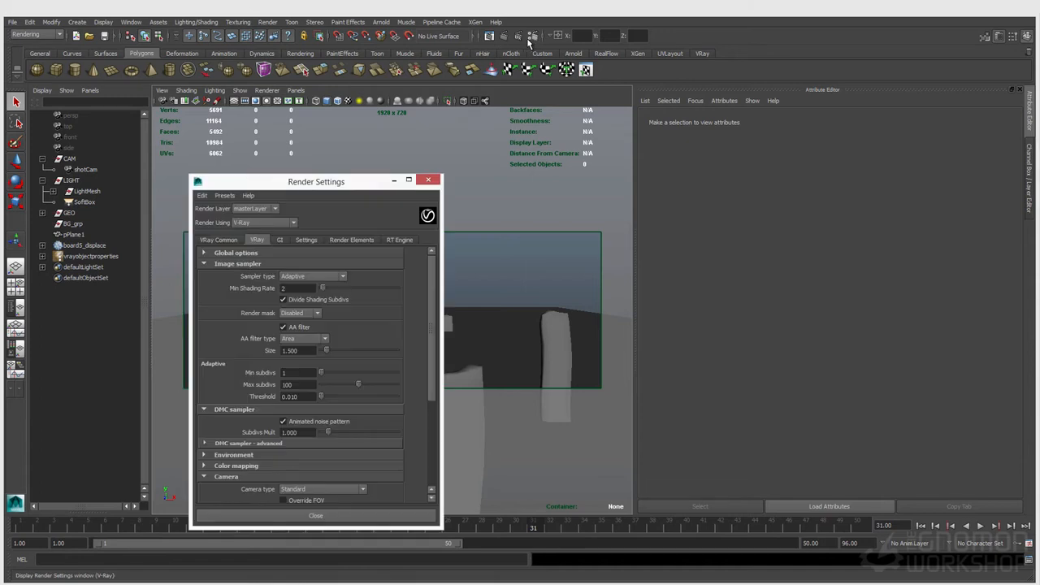
drag(303, 173, 258, 119)
scroll(205, 404, down, 2)
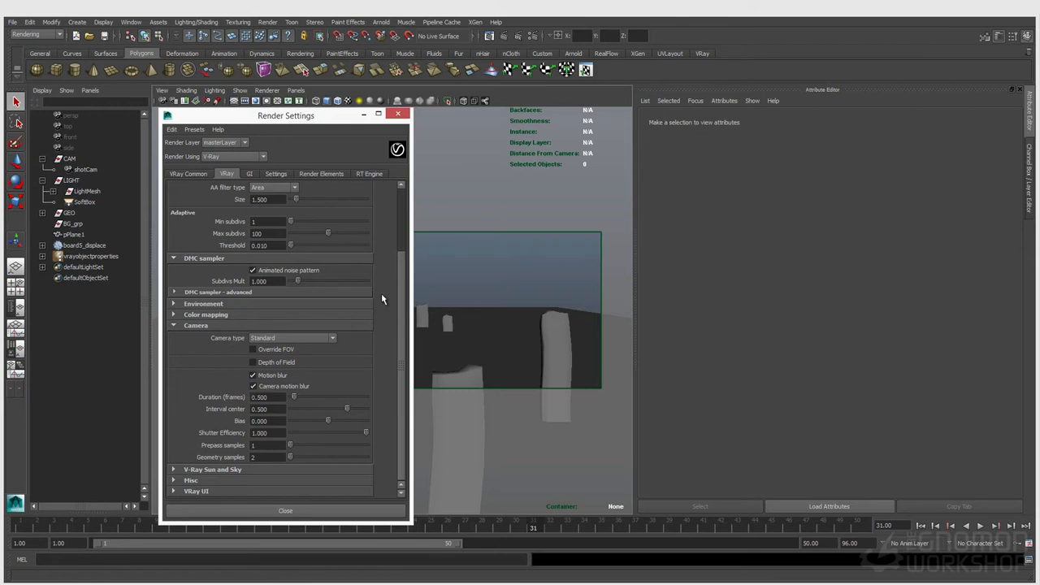
drag(200, 117, 196, 119)
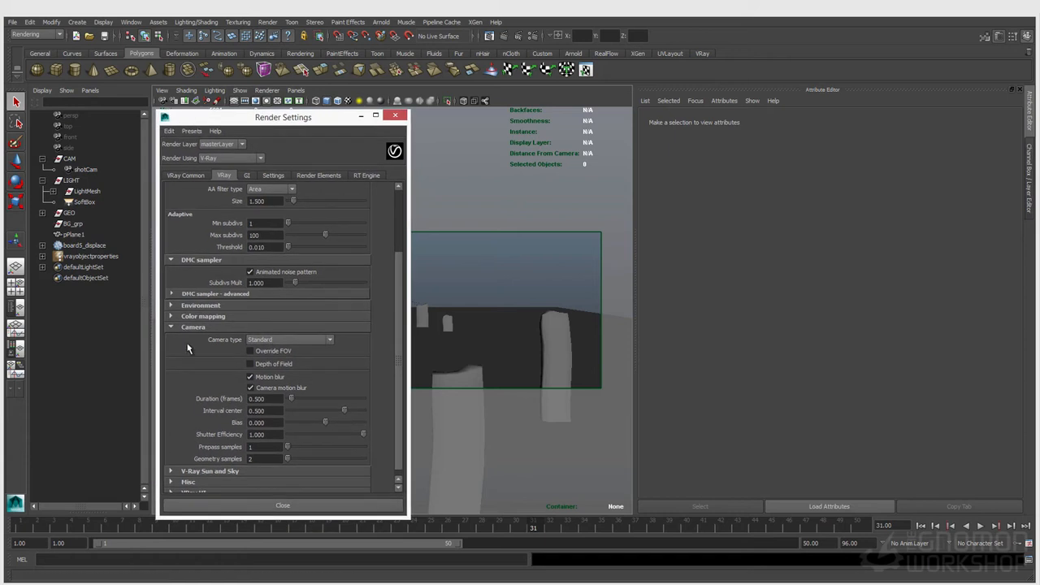
drag(247, 517, 247, 506)
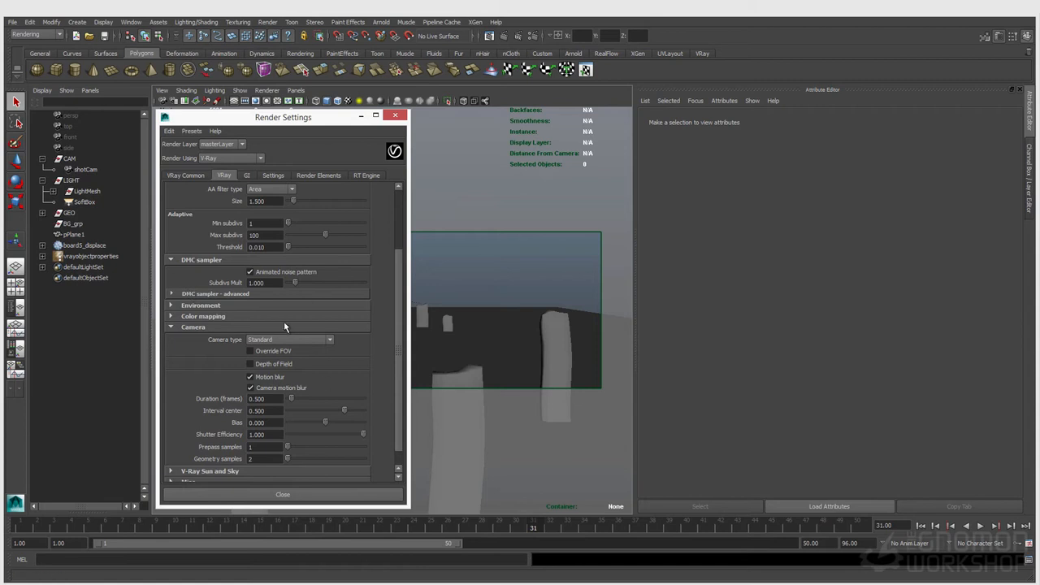
click(172, 328)
click(186, 422)
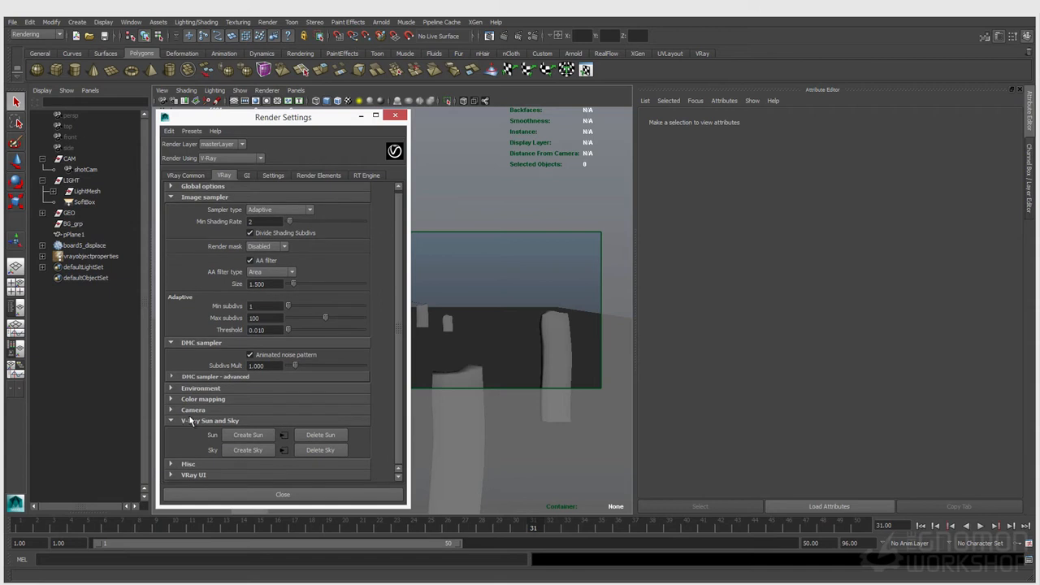
Step: Scale up the ground plane pPlane1 so it extends much farther toward the horizon, and deselect it
click(491, 342)
key(r)
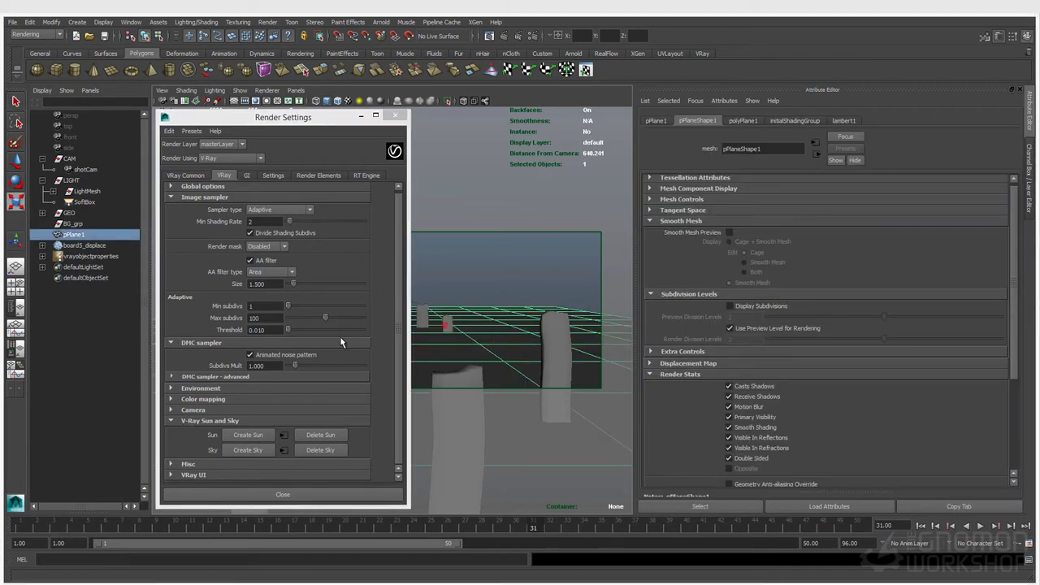
drag(307, 114, 211, 113)
drag(396, 325, 731, 339)
key(q)
click(425, 246)
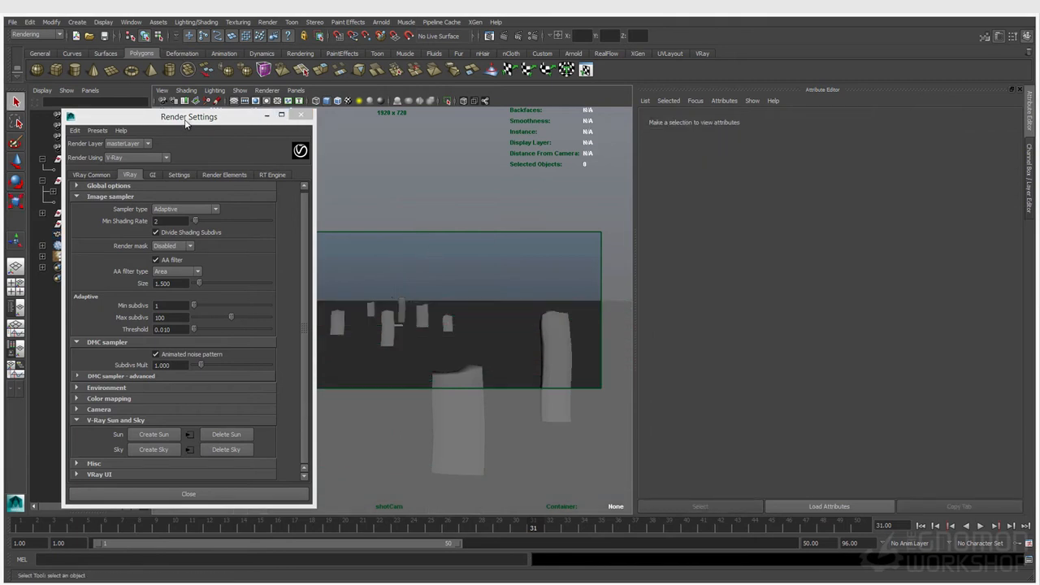
Step: Create a V-Ray sky with its linked sun in the scene
drag(208, 117, 296, 115)
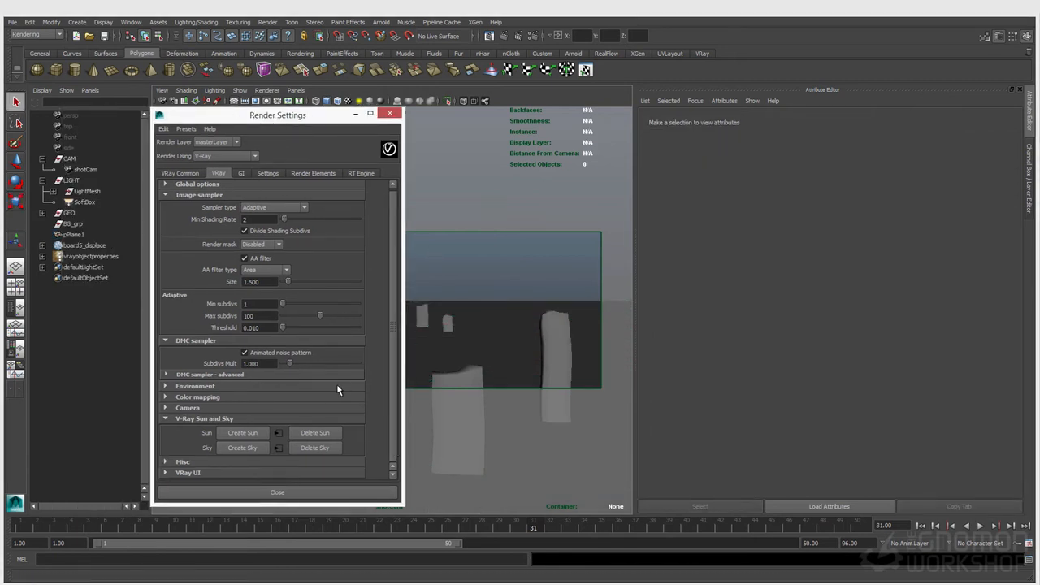
click(235, 448)
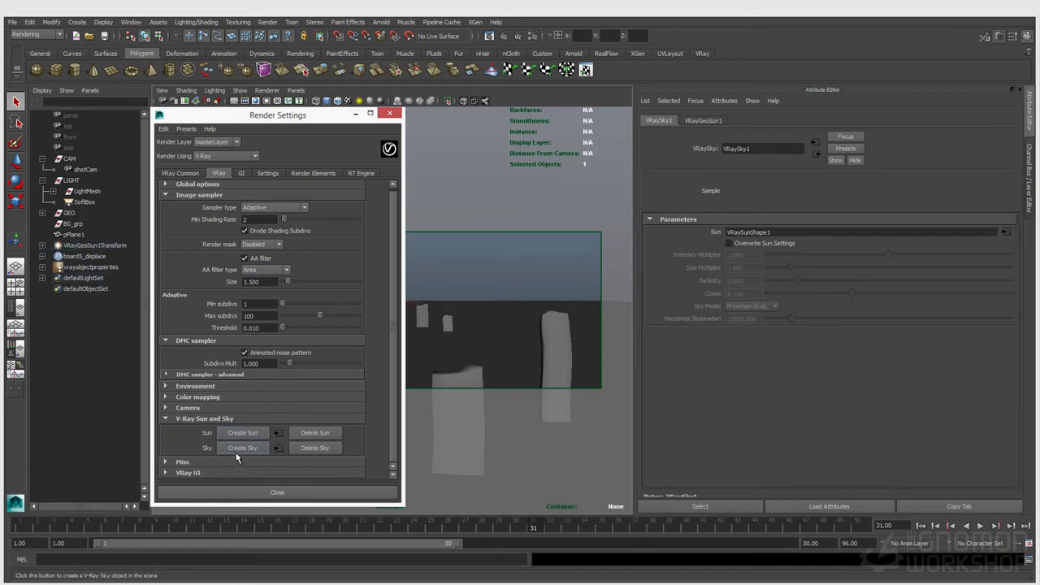
click(524, 274)
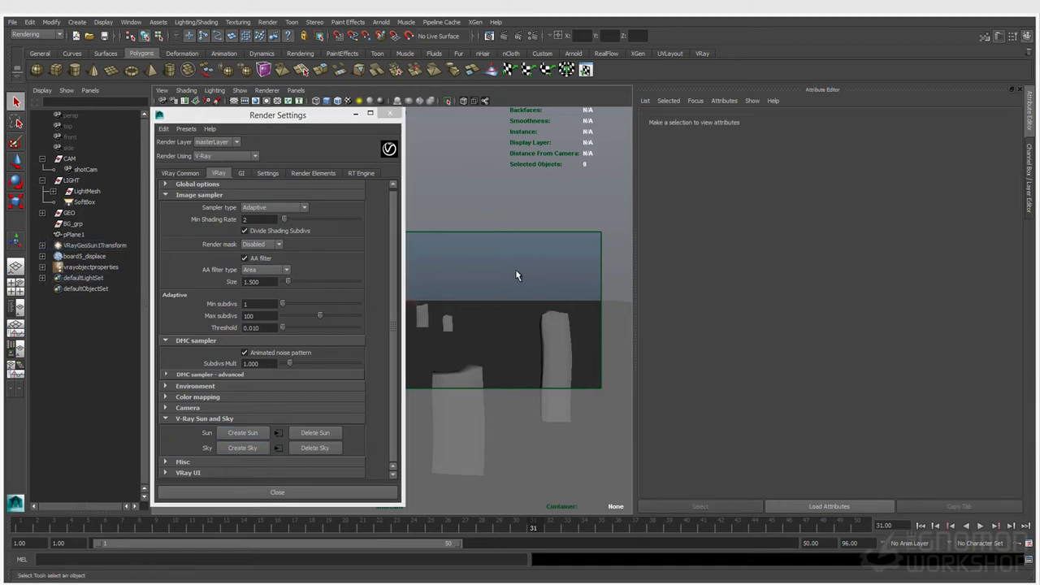
Step: Check shotCam's V-Ray physical camera attributes, including F-number, shutter speed and ISO, and deselect the camera
click(161, 90)
click(188, 105)
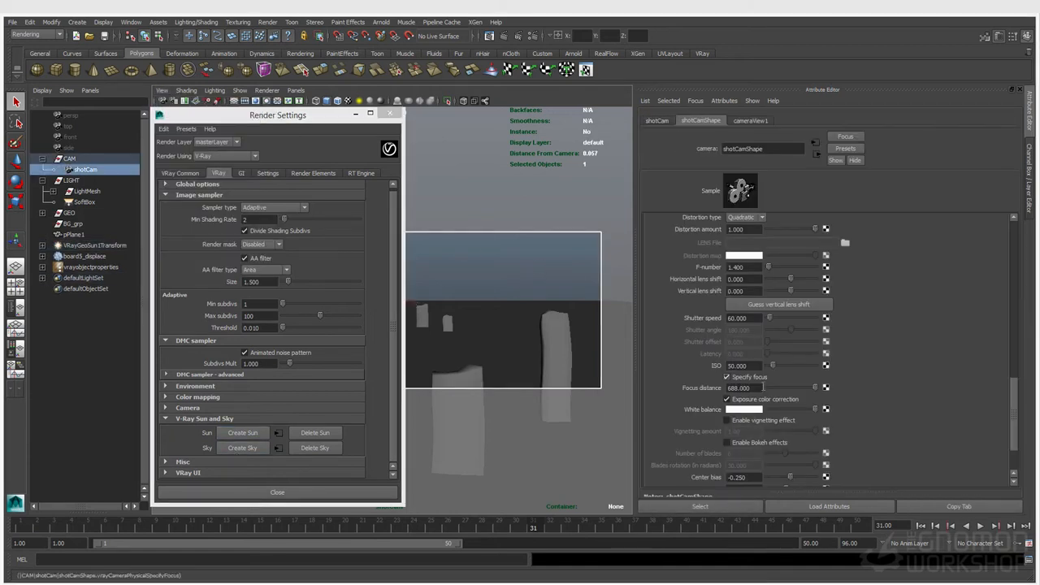
scroll(746, 235, up, 4)
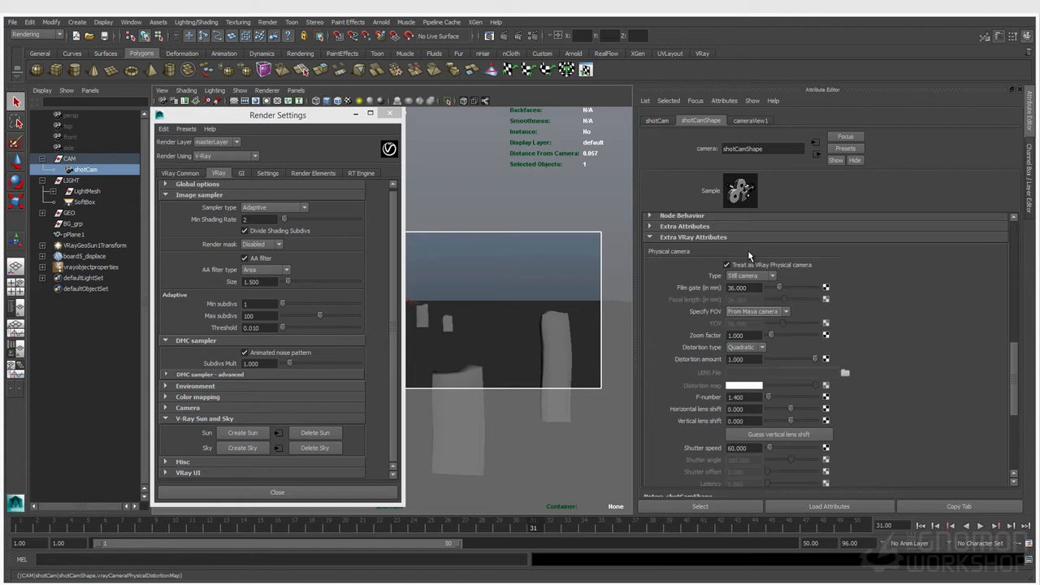
click(521, 286)
click(513, 303)
click(507, 280)
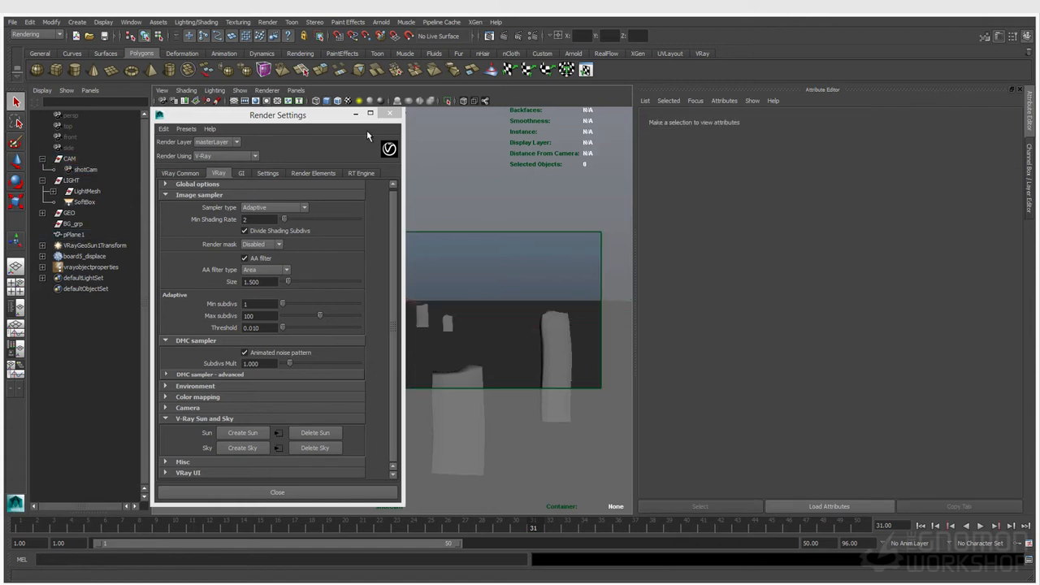
Step: Move the V-Ray sun up above the horizon near the camera frame's upper-right corner, and deselect it
drag(357, 115, 266, 122)
click(398, 304)
key(w)
drag(393, 326, 587, 267)
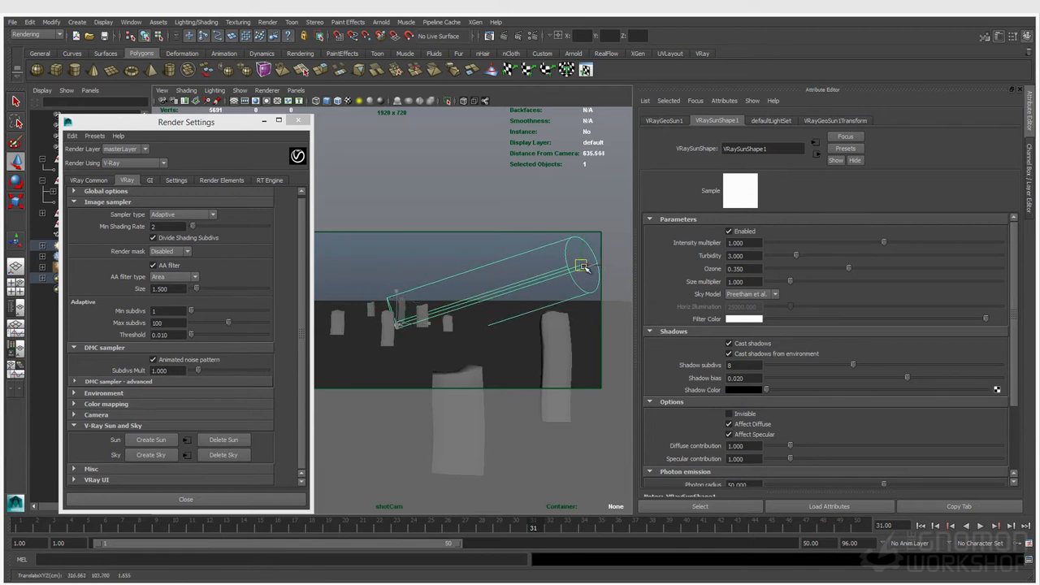
click(404, 314)
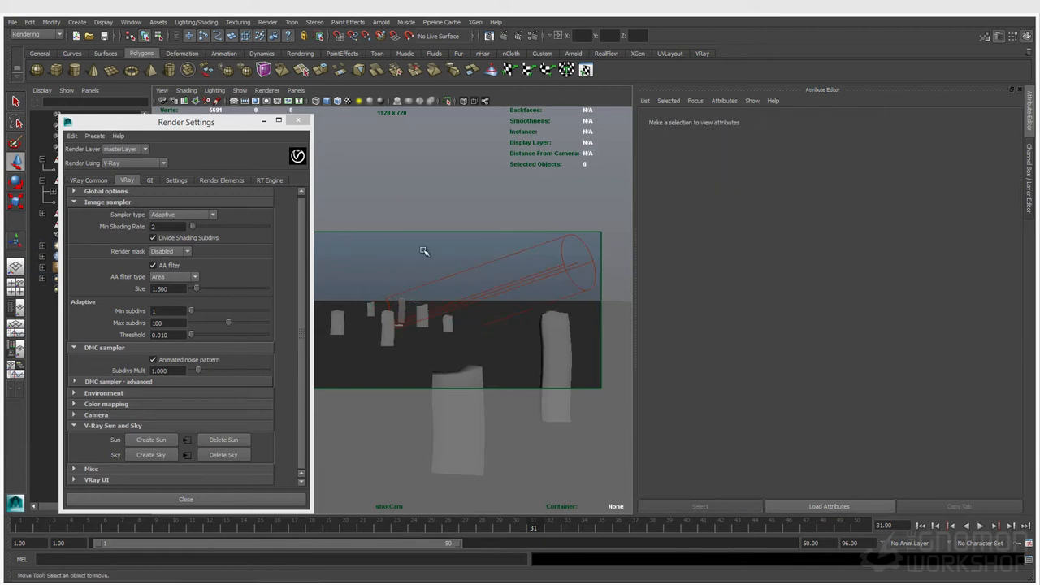
key(q)
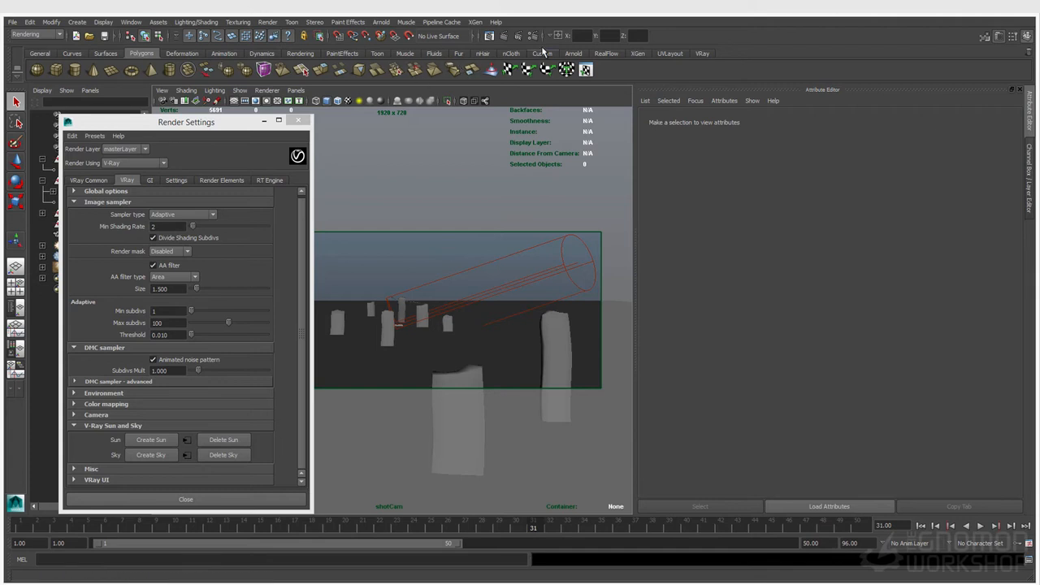
Step: Start an interactive render of the sun and sky scene, keeping the sun visible in the viewport beside it
click(518, 35)
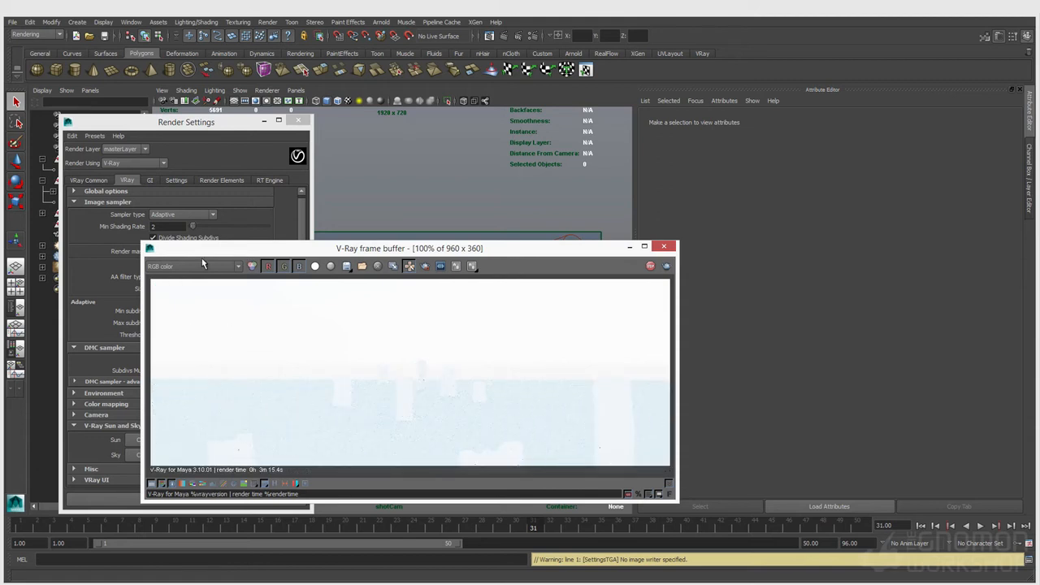
drag(187, 252, 158, 256)
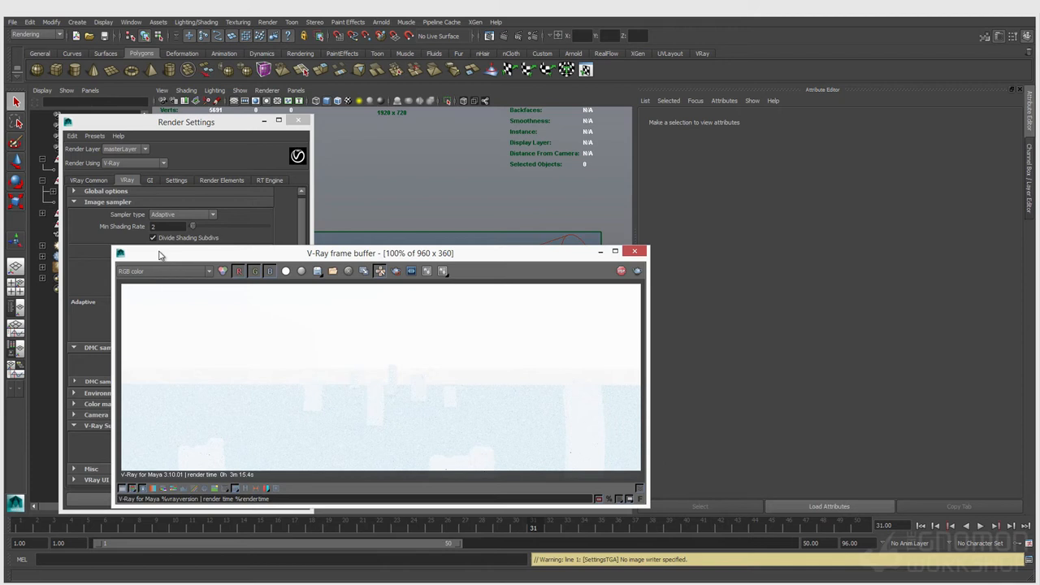
drag(190, 126, 163, 145)
click(161, 90)
click(212, 95)
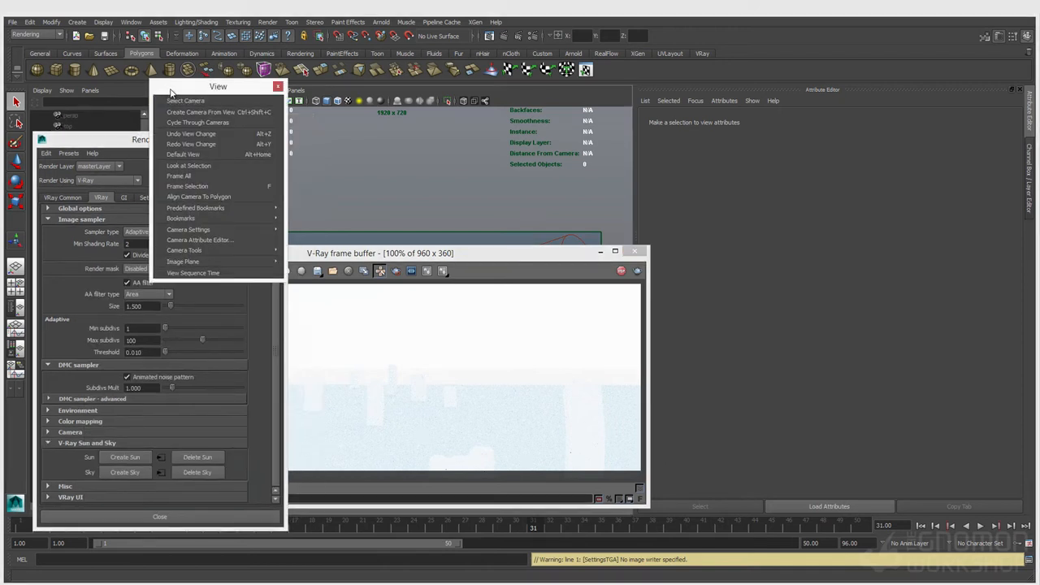
click(267, 108)
drag(336, 253, 339, 331)
Step: Select the V-Ray sun and set its intensity multiplier to 0.1
click(436, 278)
click(756, 281)
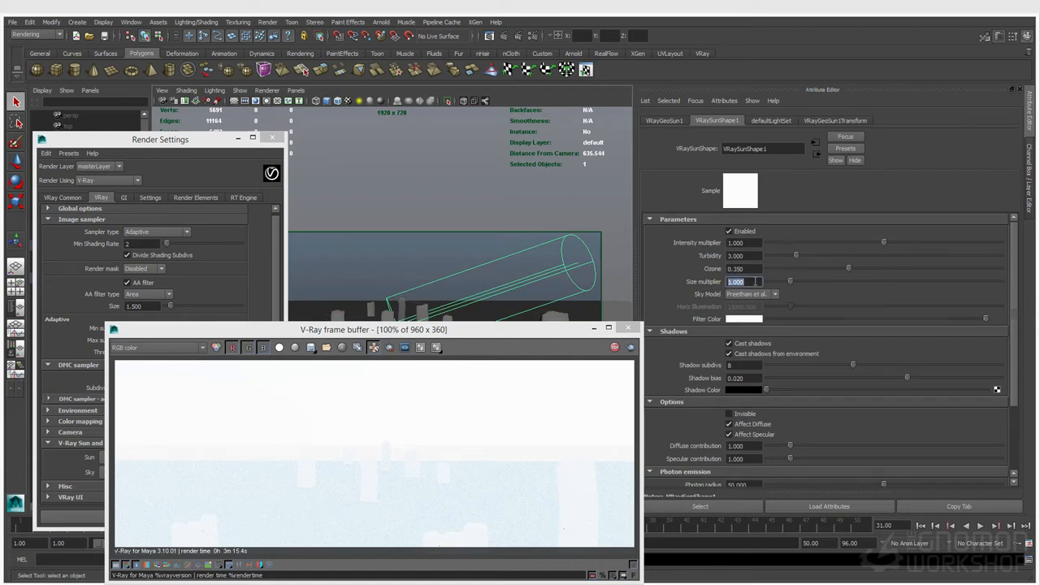
click(752, 243)
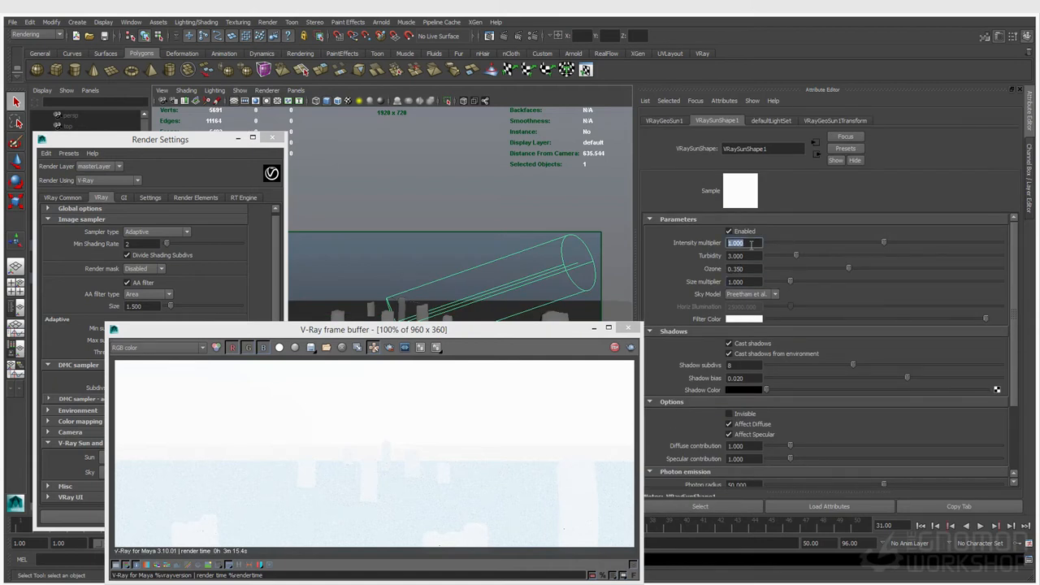
text(0.1)
key(Return)
Step: Return the V-Ray sun's intensity multiplier to 1
click(736, 244)
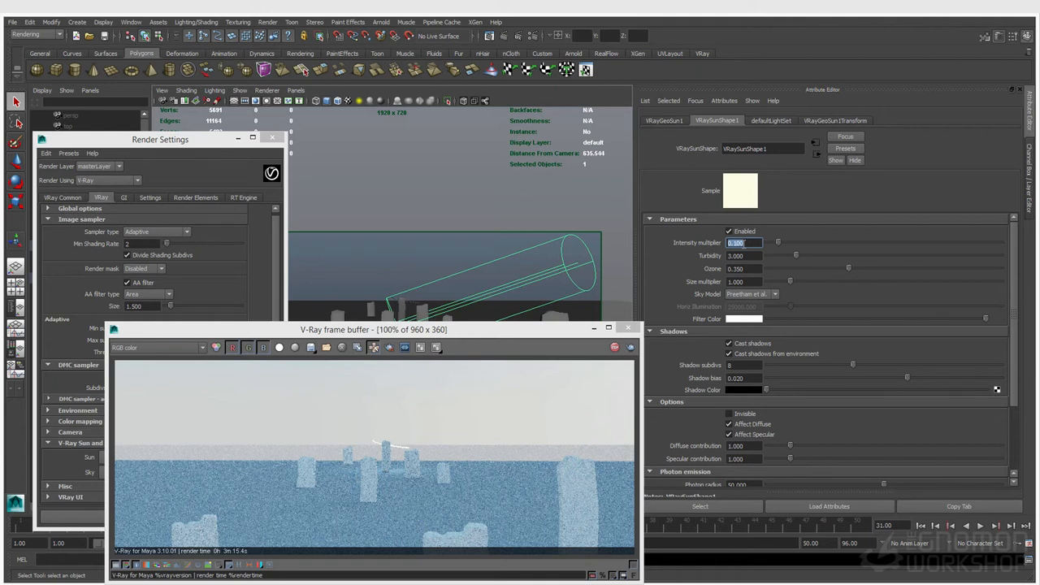
text(1)
key(Return)
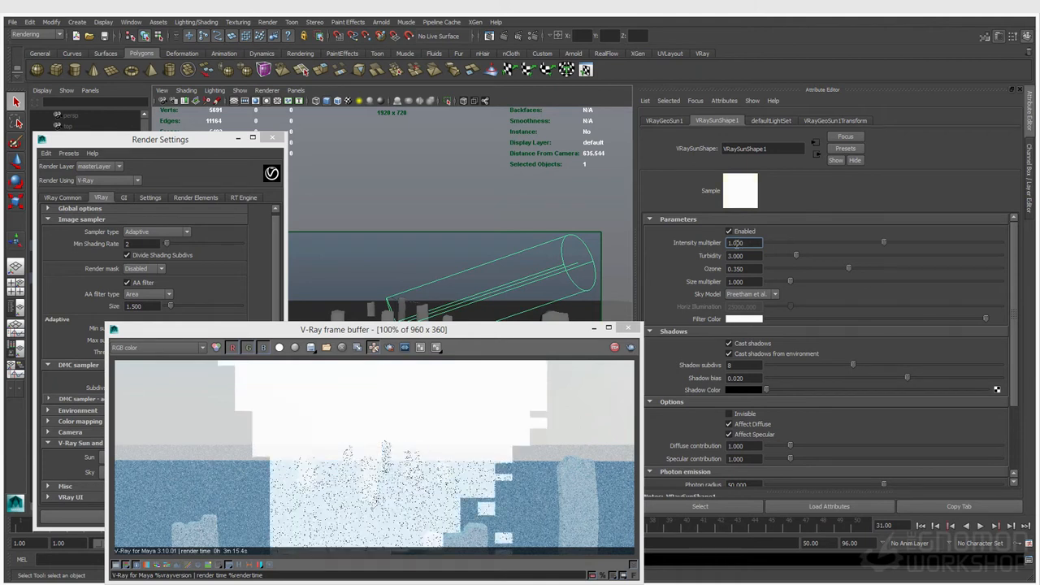
Step: Select shotCam, turn on its V-Ray physical camera treatment, and set the F-number to 8
click(162, 90)
click(177, 104)
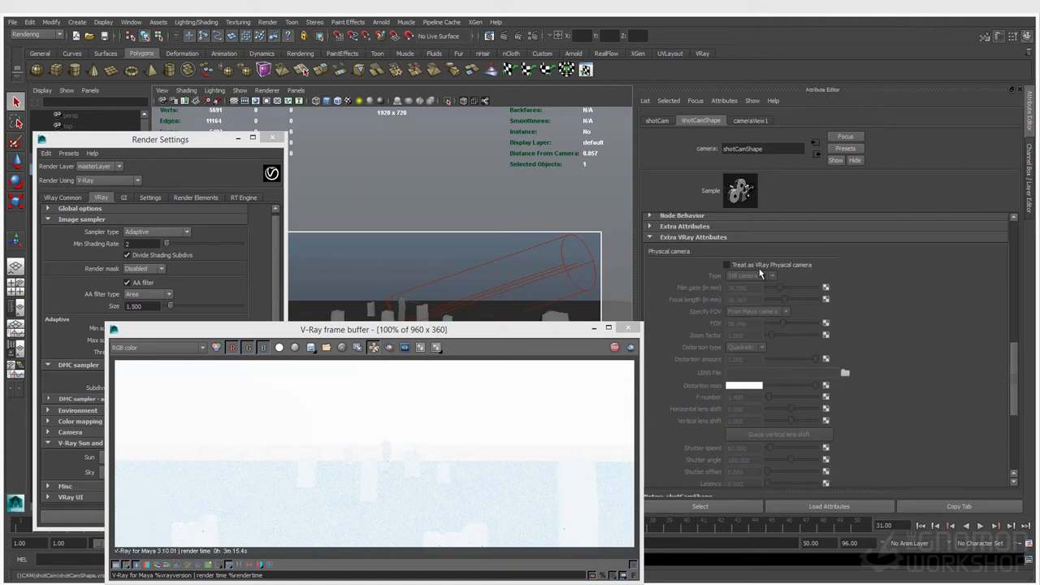
click(761, 268)
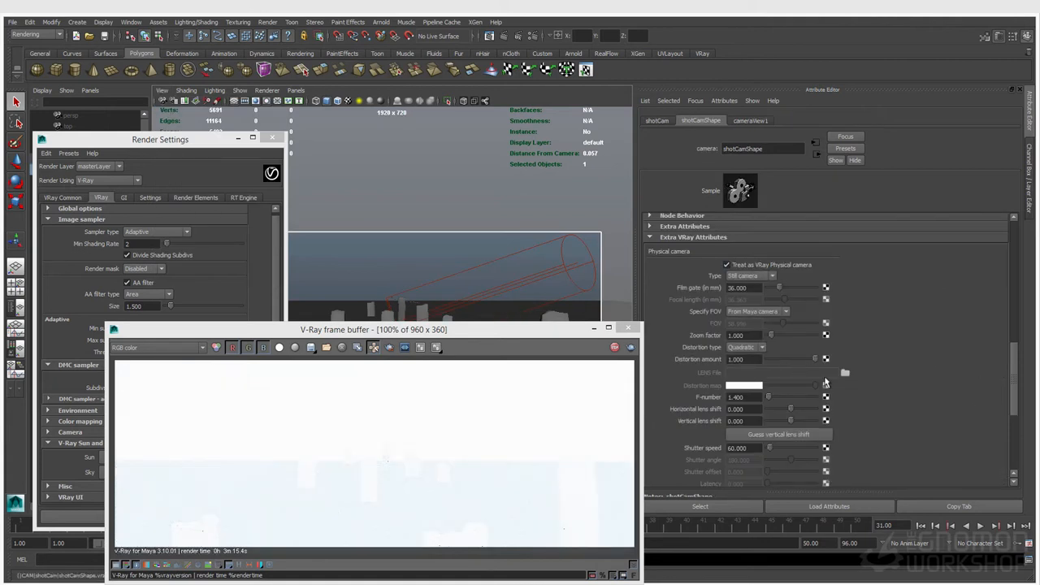
click(746, 397)
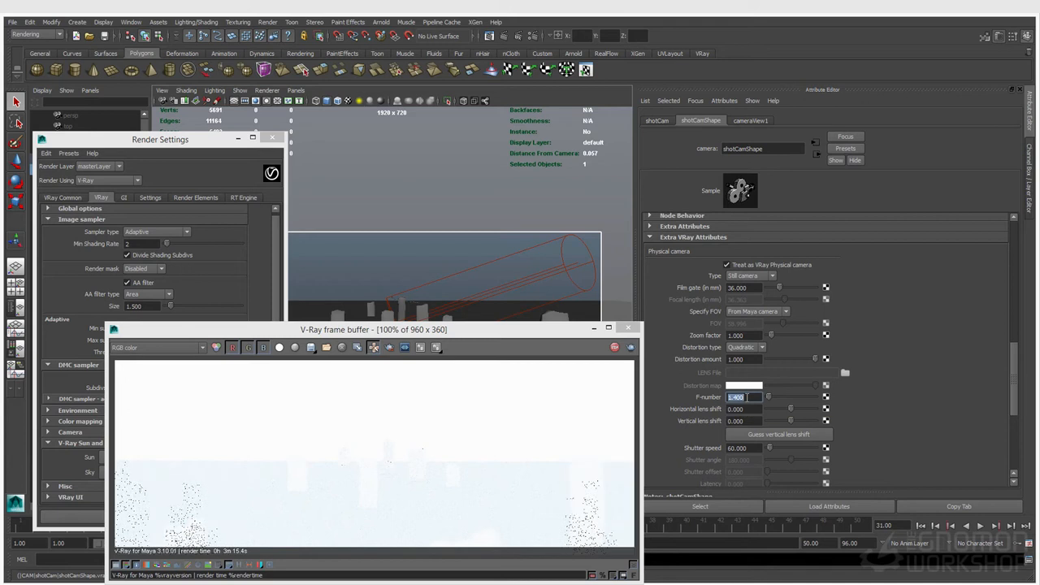
text(5)
key(Return)
Step: Look through the persp camera, then select the SoftBox light and hide it
drag(424, 329, 395, 286)
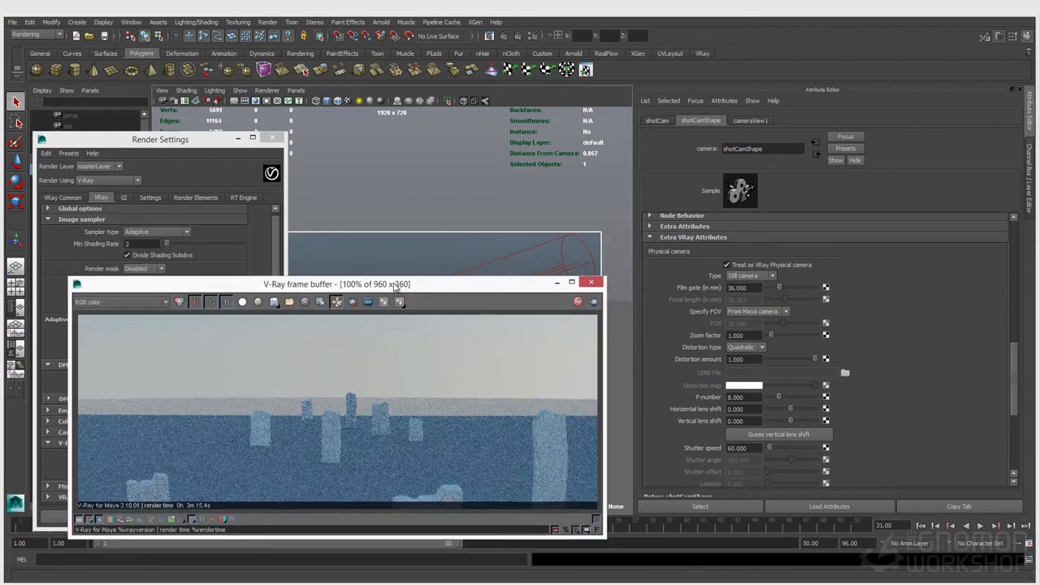
click(479, 254)
click(298, 91)
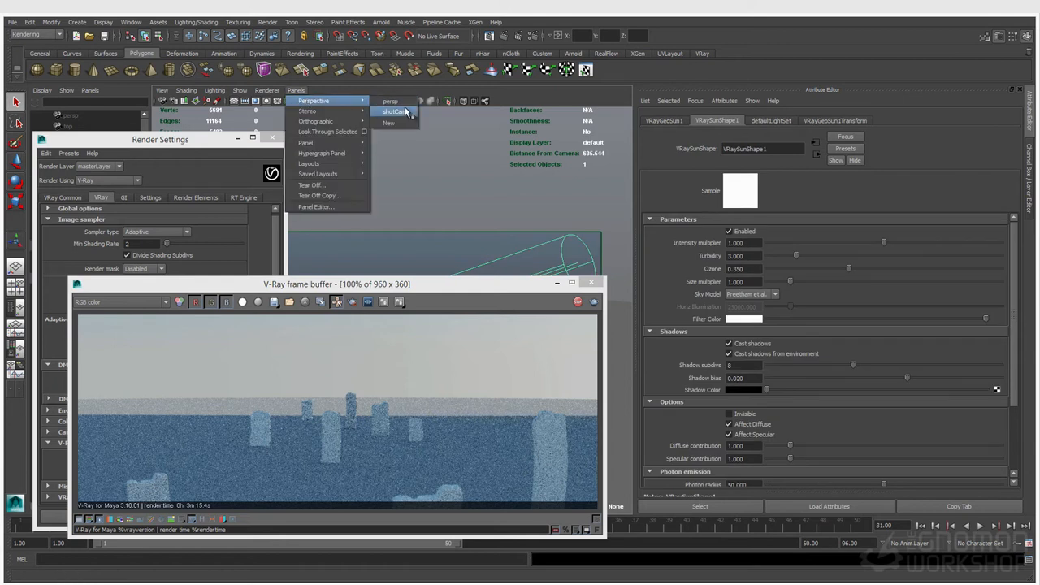
click(400, 106)
click(392, 210)
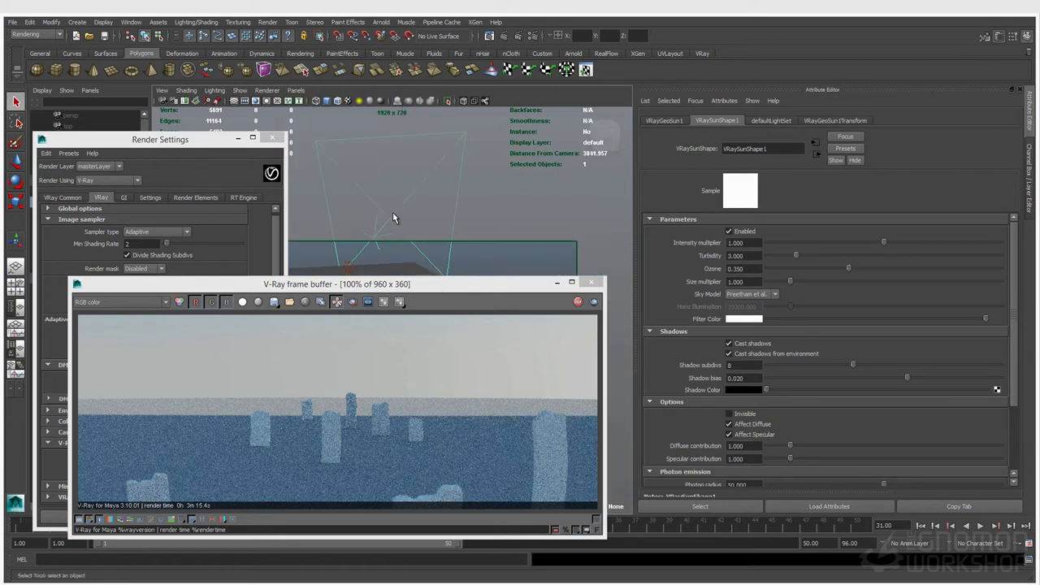
key(w)
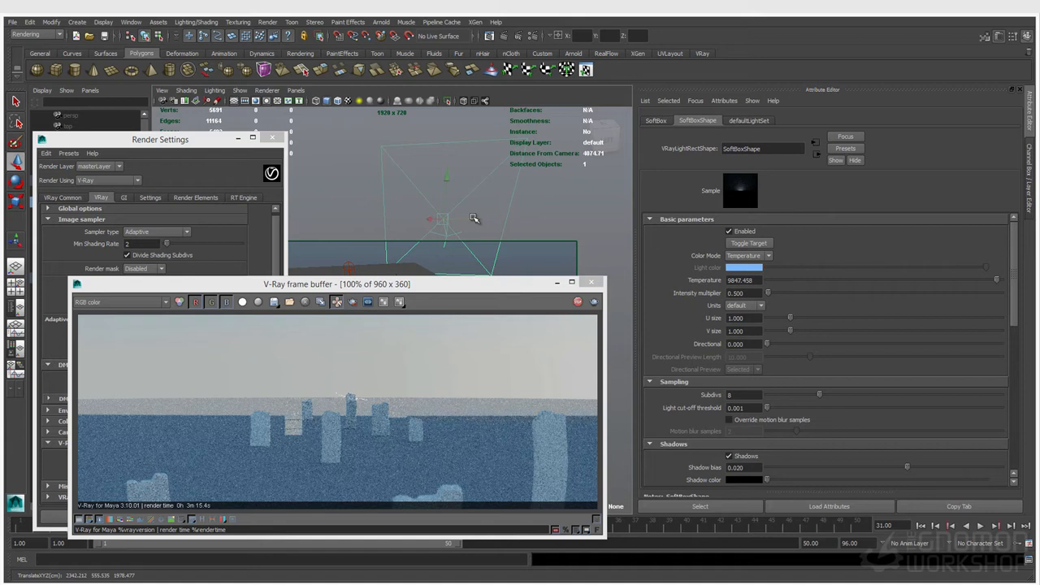
key(ctrl+h)
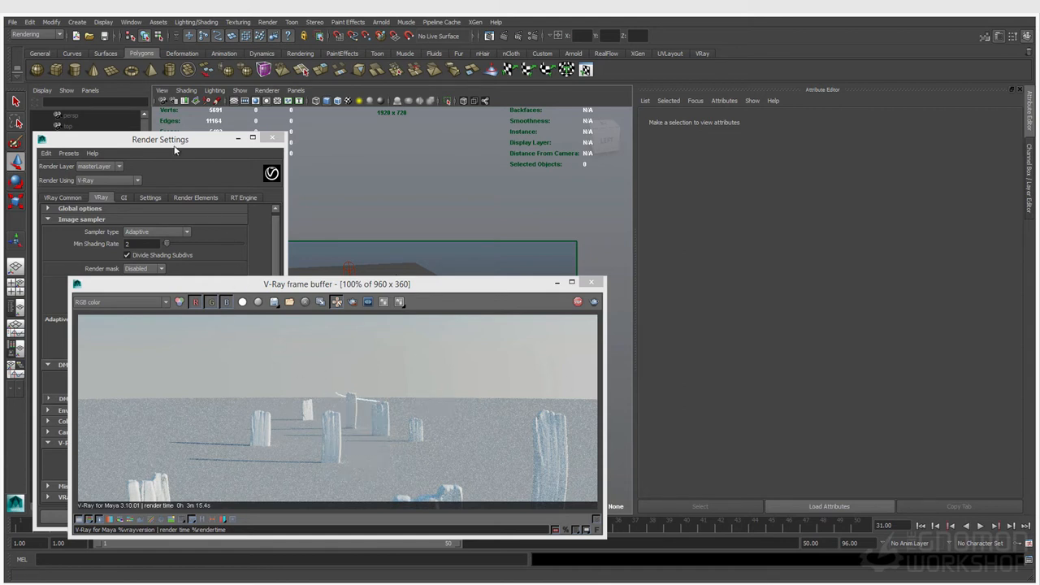
Step: Hide the frame stamp on the render and switch the viewport back to the shotCam view
click(162, 91)
click(167, 102)
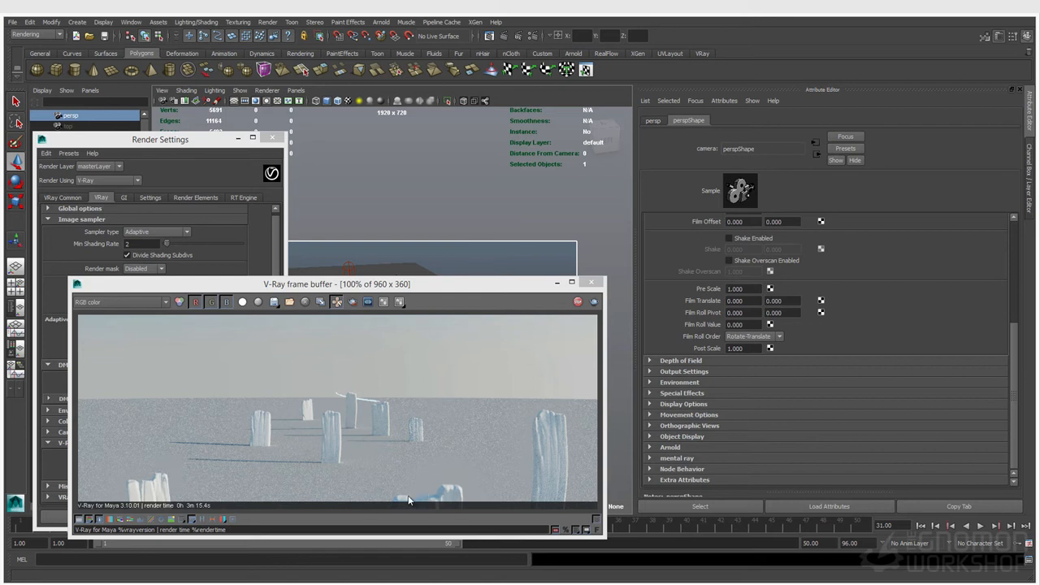
click(189, 521)
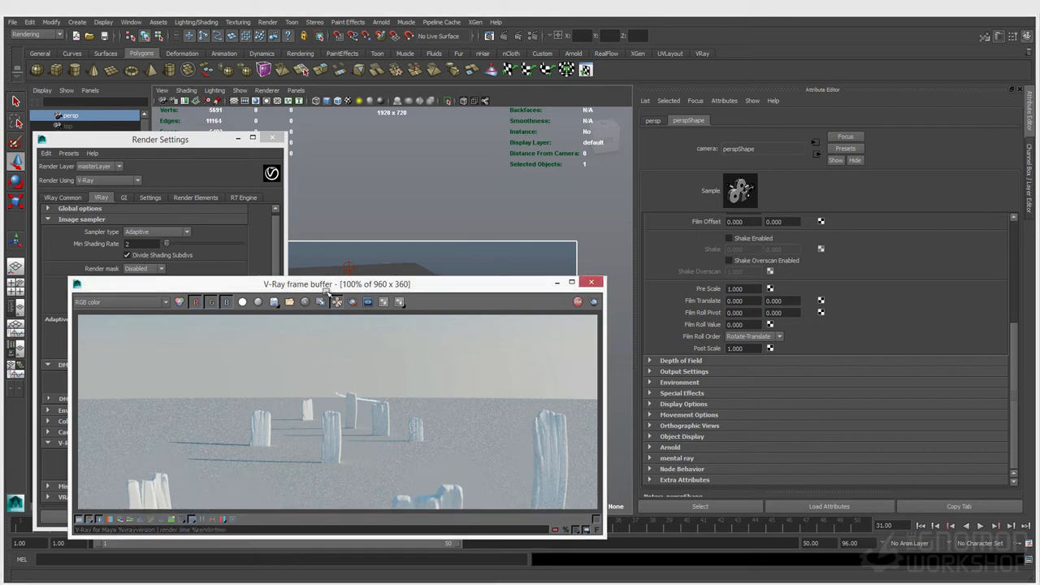
click(296, 90)
mouse_move(341, 101)
click(385, 102)
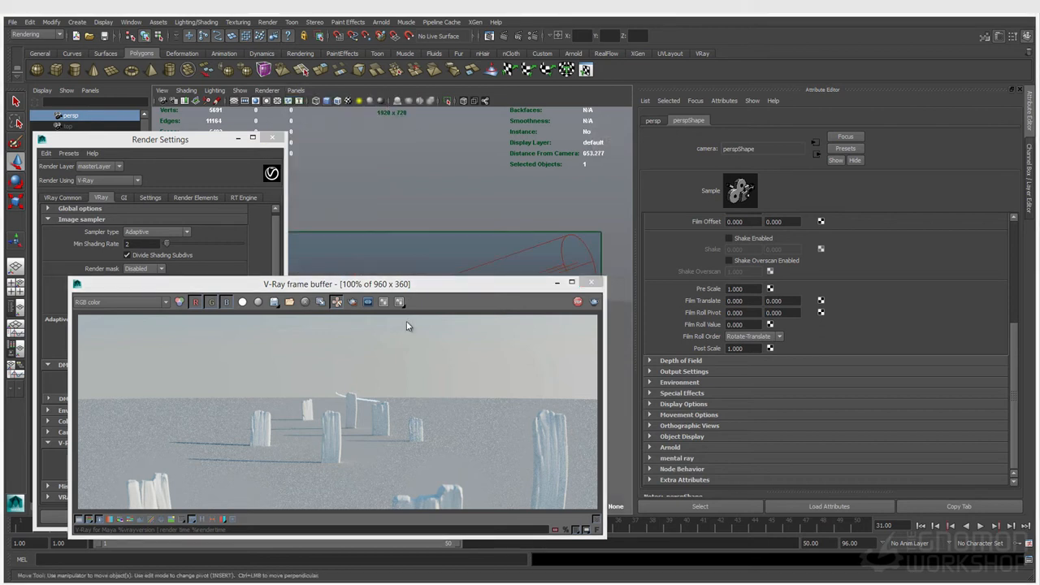
drag(404, 290, 319, 322)
Step: Select shotCam and set its V-Ray physical camera F-number to 22
click(163, 90)
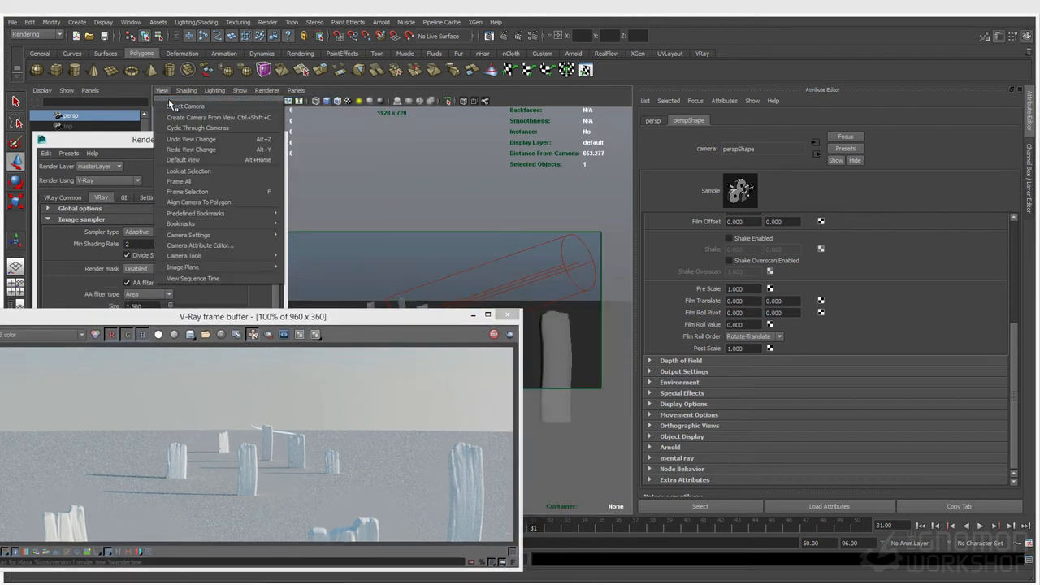
click(179, 105)
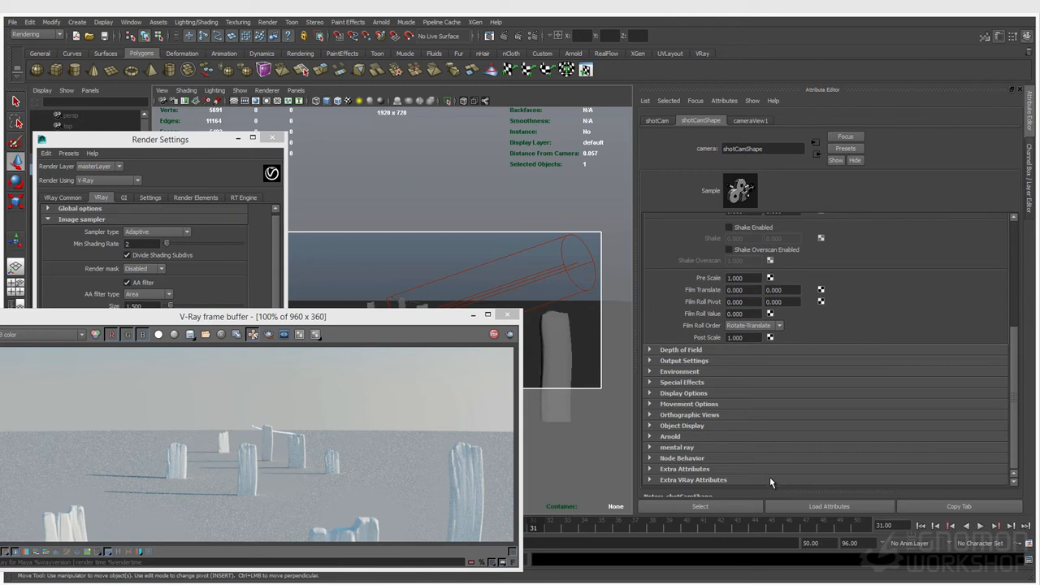
click(750, 120)
click(658, 121)
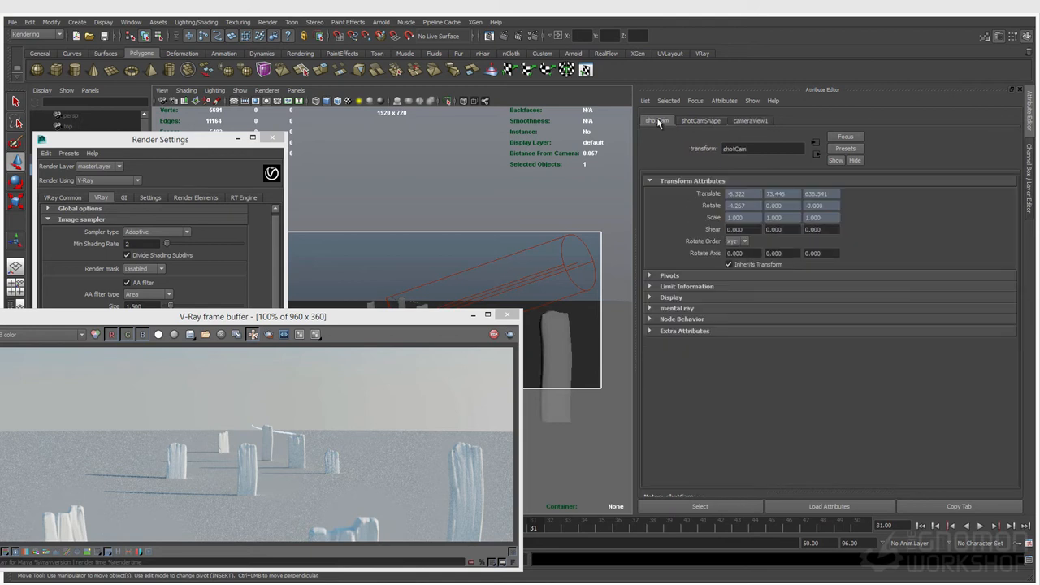
click(695, 120)
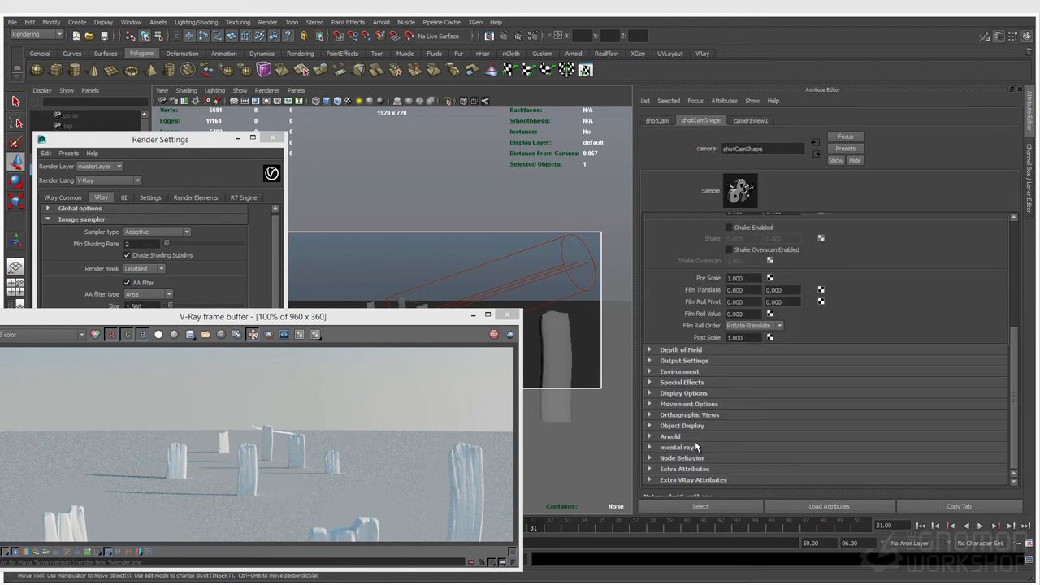
scroll(693, 488, down, 10)
click(751, 348)
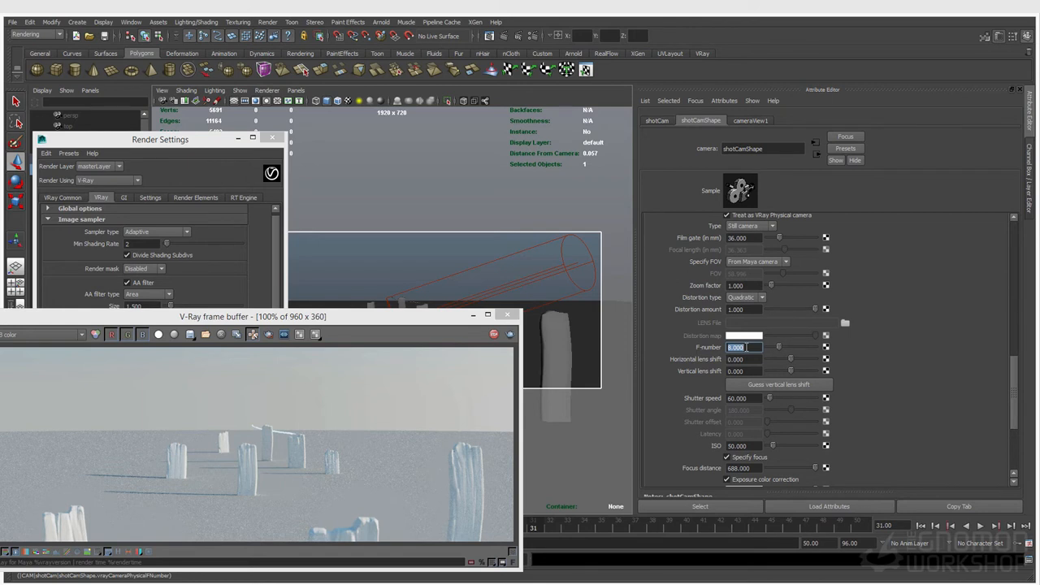
text(22)
key(Return)
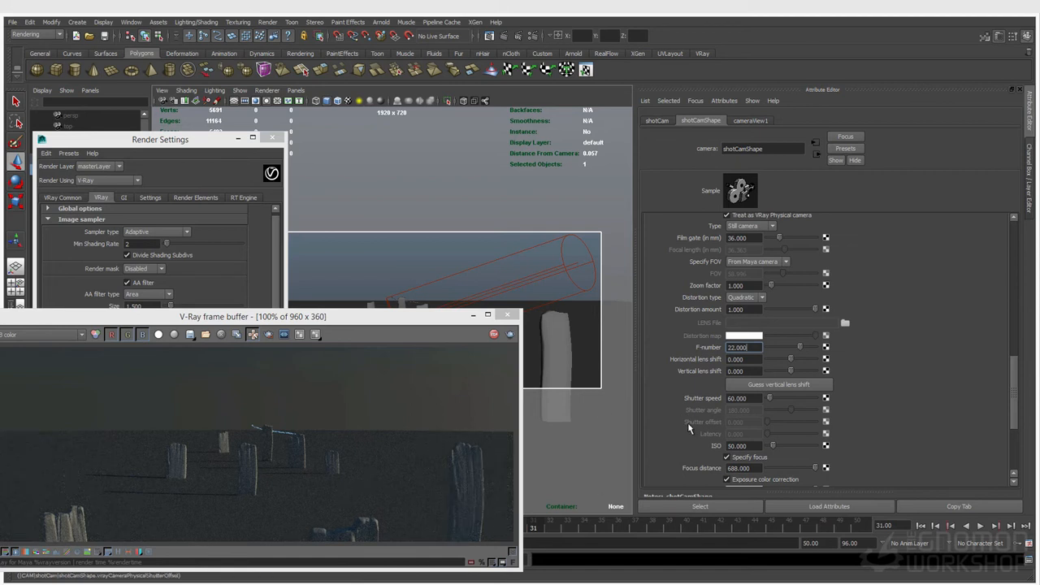
Step: Set shotCam's physical camera ISO to 200
click(747, 398)
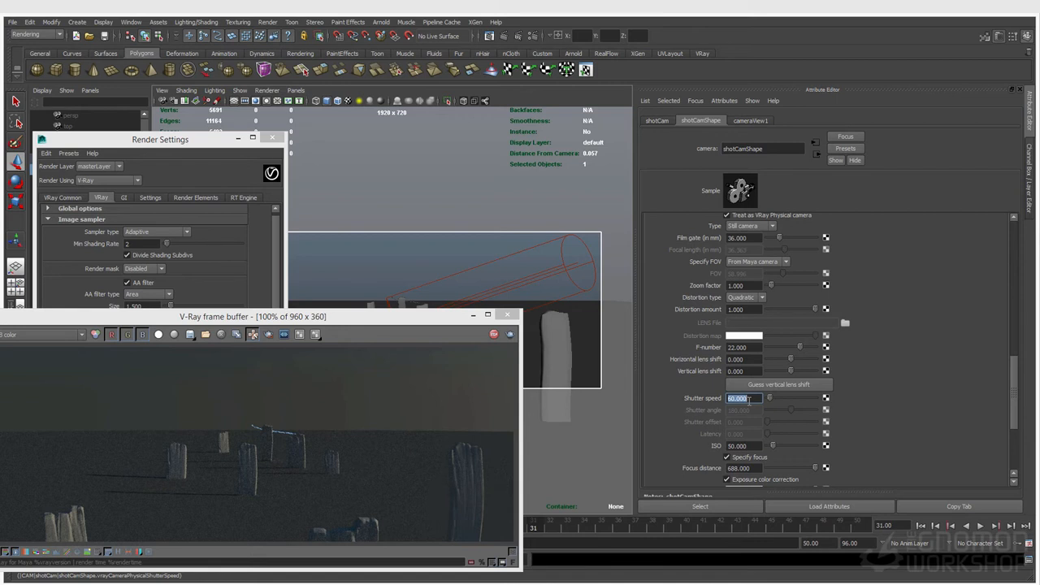
click(752, 447)
text(200)
key(Return)
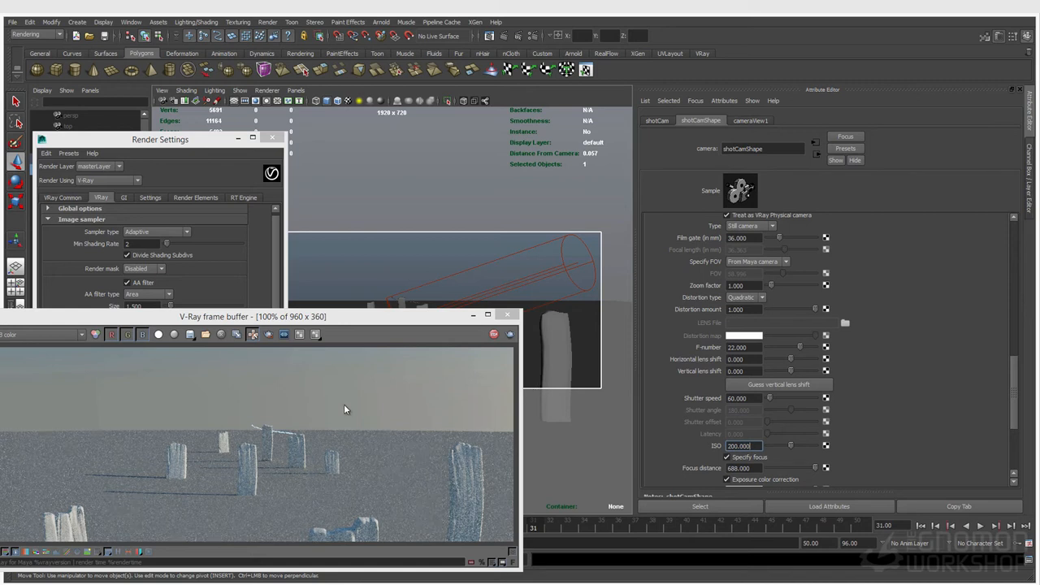
Step: Move the V-Ray sun across to just above the horizon at the camera frame's left edge, closing Render Settings
click(537, 272)
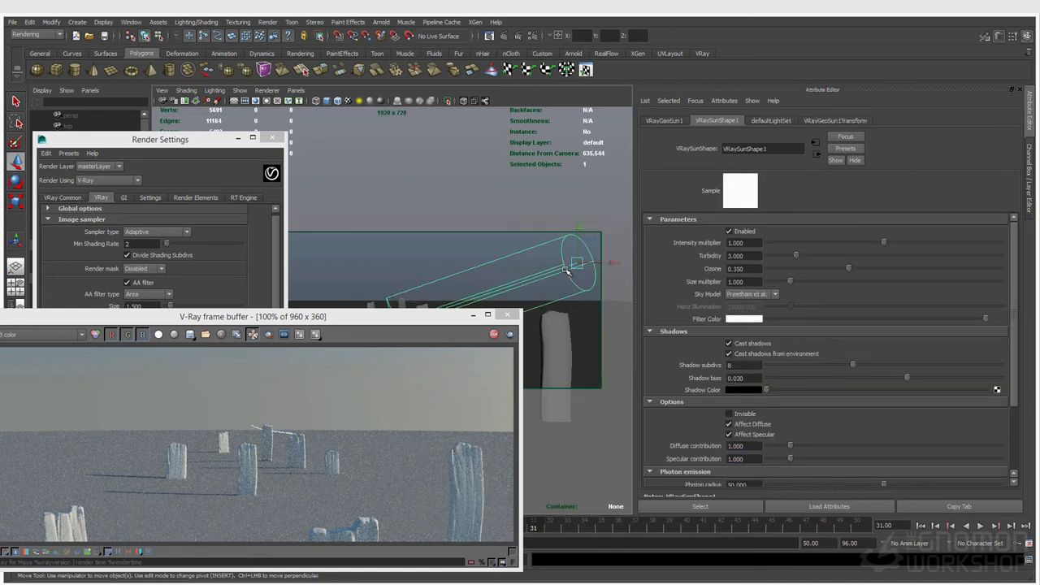
drag(580, 253, 273, 257)
drag(204, 139, 151, 143)
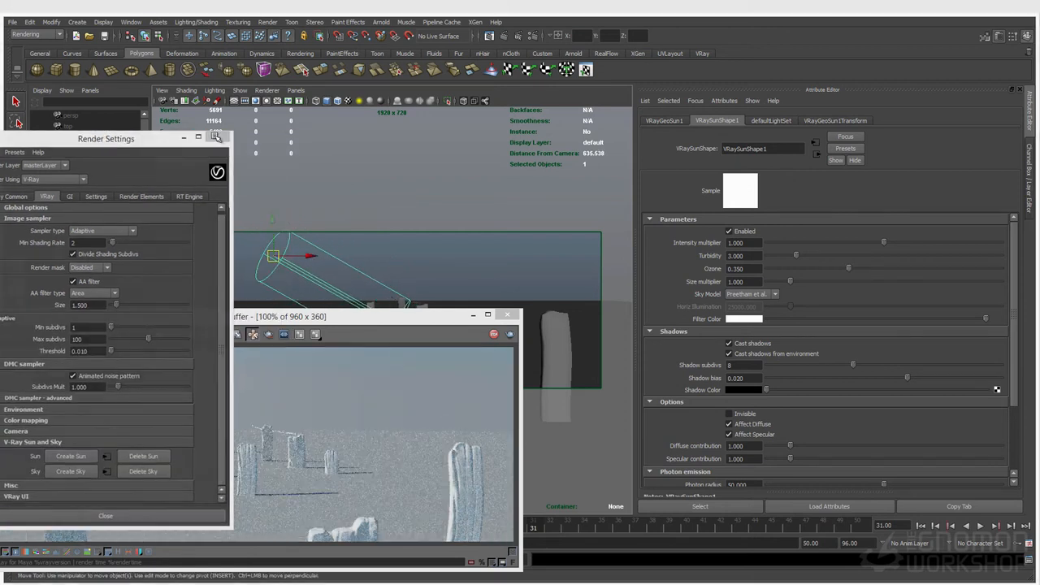
click(218, 137)
drag(273, 257, 173, 293)
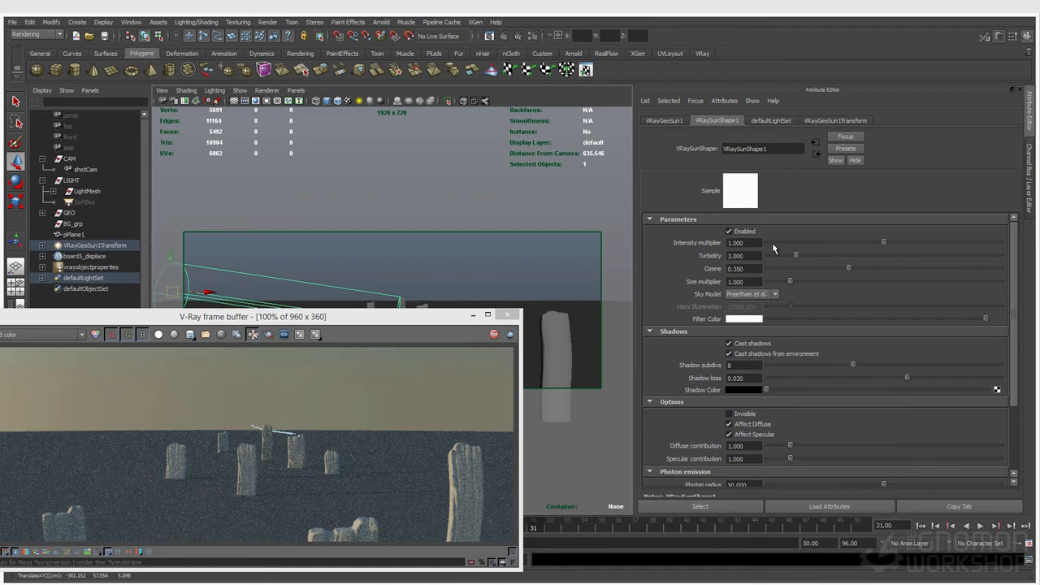
Step: Select shotCam, review its physical camera attributes, and turn off its V-Ray physical camera treatment
drag(239, 319, 323, 290)
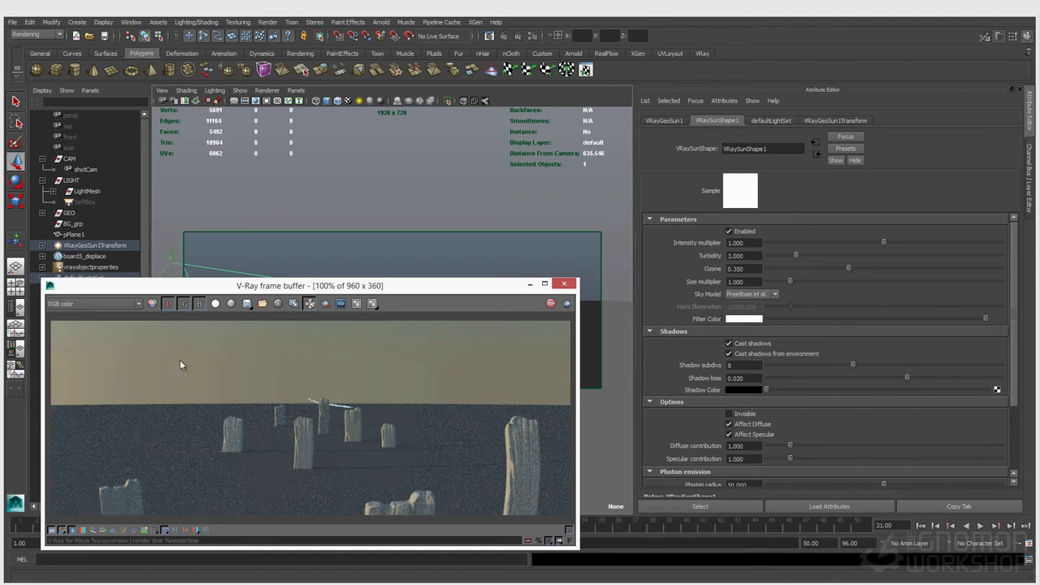
drag(165, 287, 200, 233)
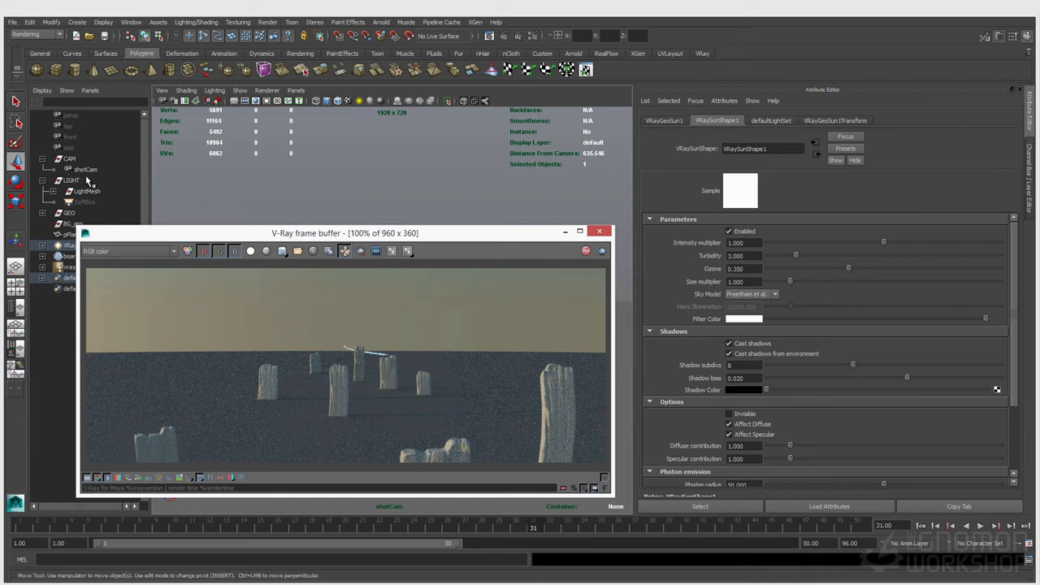
drag(93, 237, 118, 239)
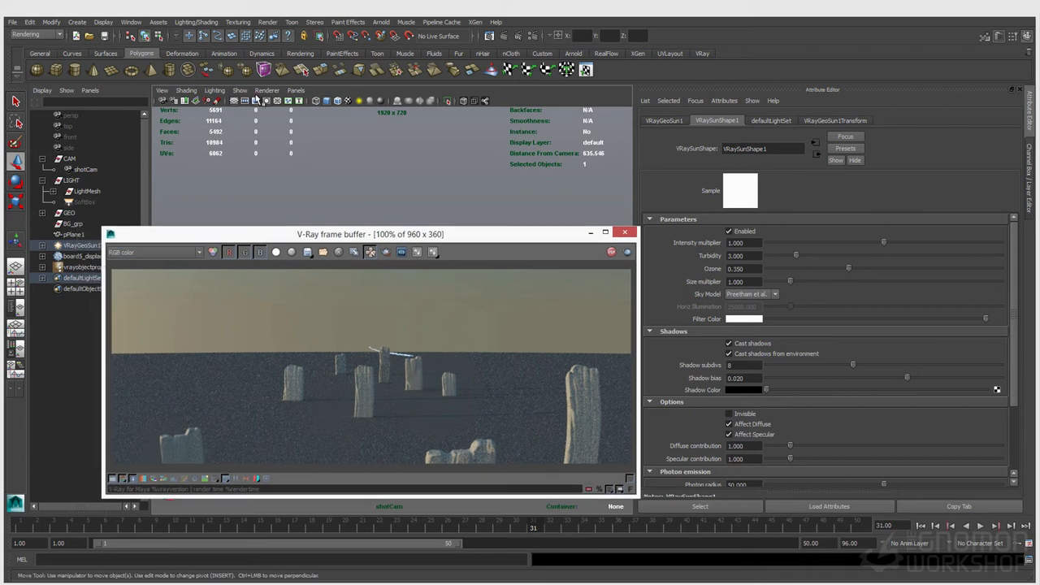
click(162, 91)
click(186, 105)
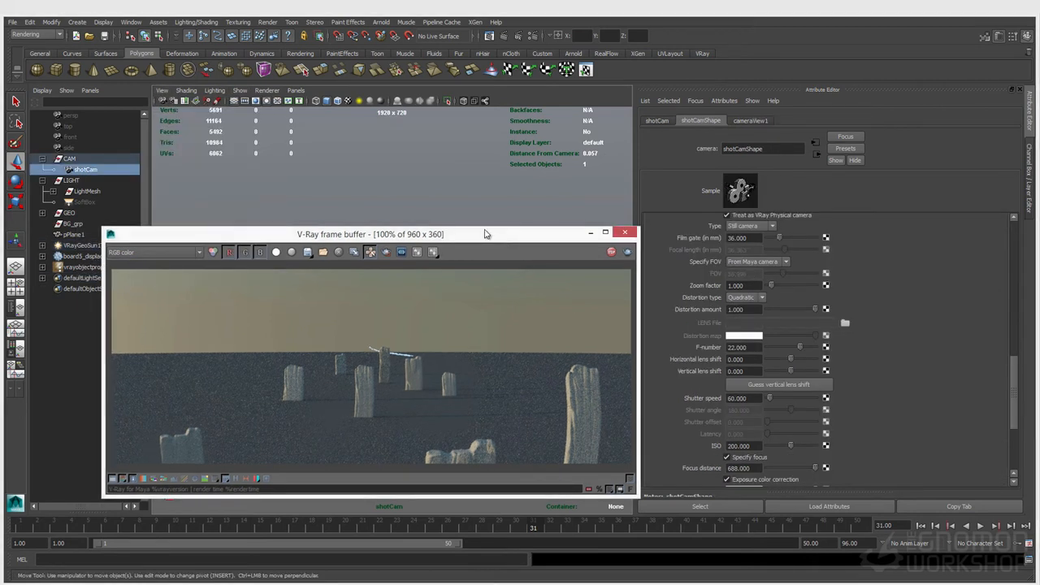
drag(502, 241, 409, 208)
scroll(760, 398, down, 3)
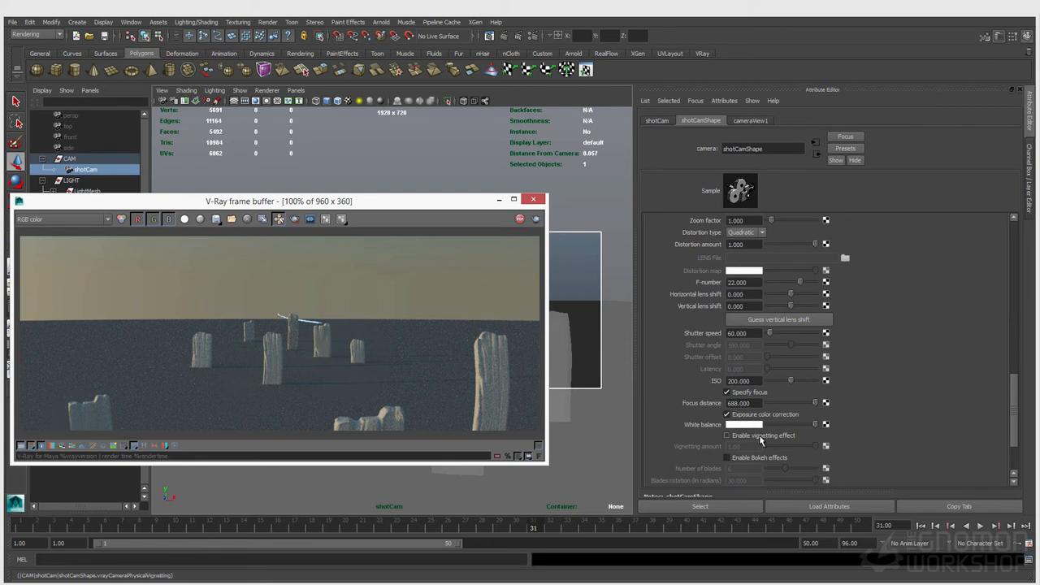
scroll(761, 439, up, 2)
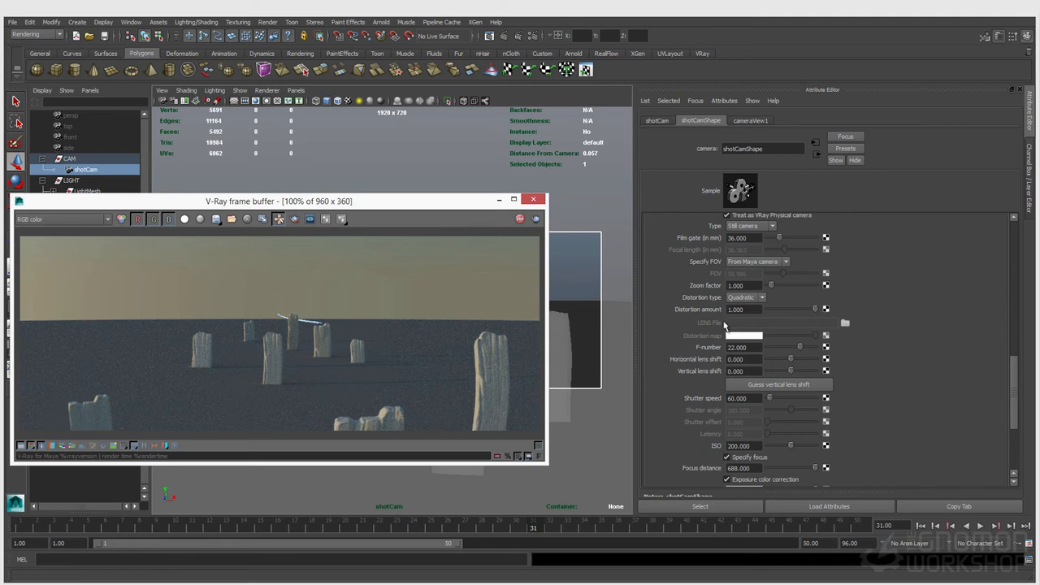
scroll(723, 325, up, 3)
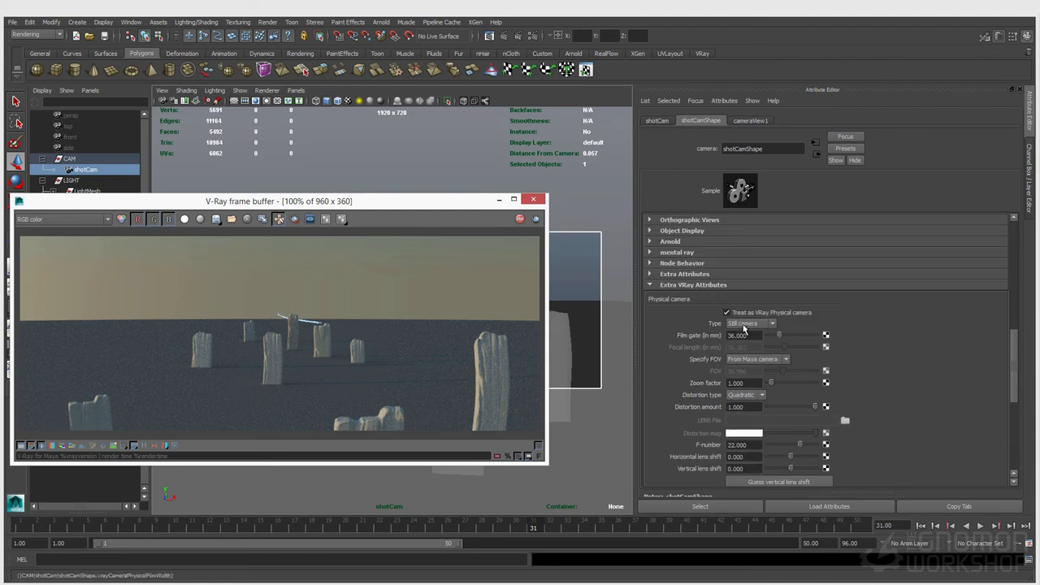
click(738, 316)
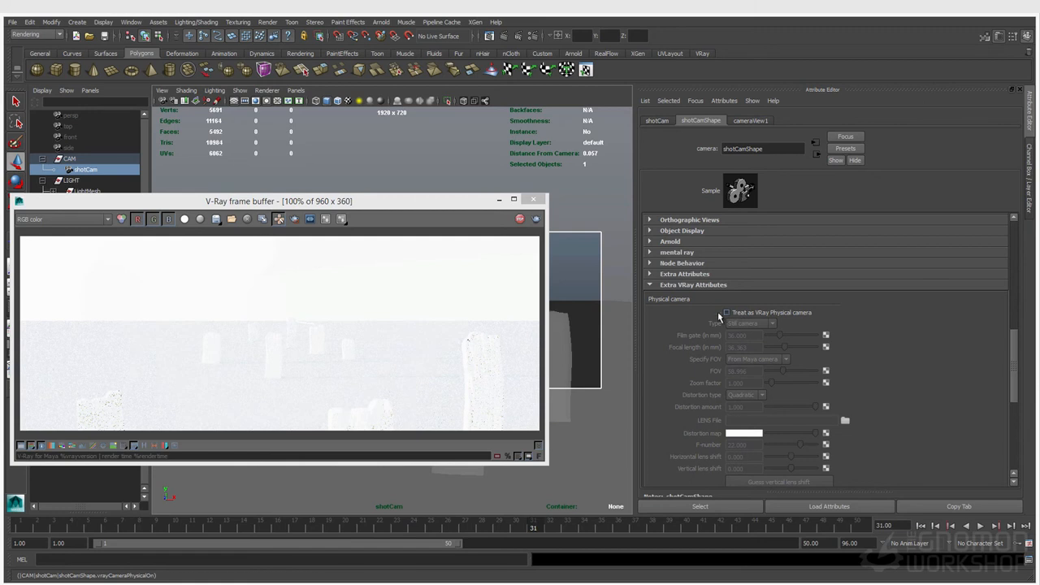
Step: Select the V-Ray sun inside its transform group and set its intensity multiplier to 0.1
drag(259, 203, 387, 217)
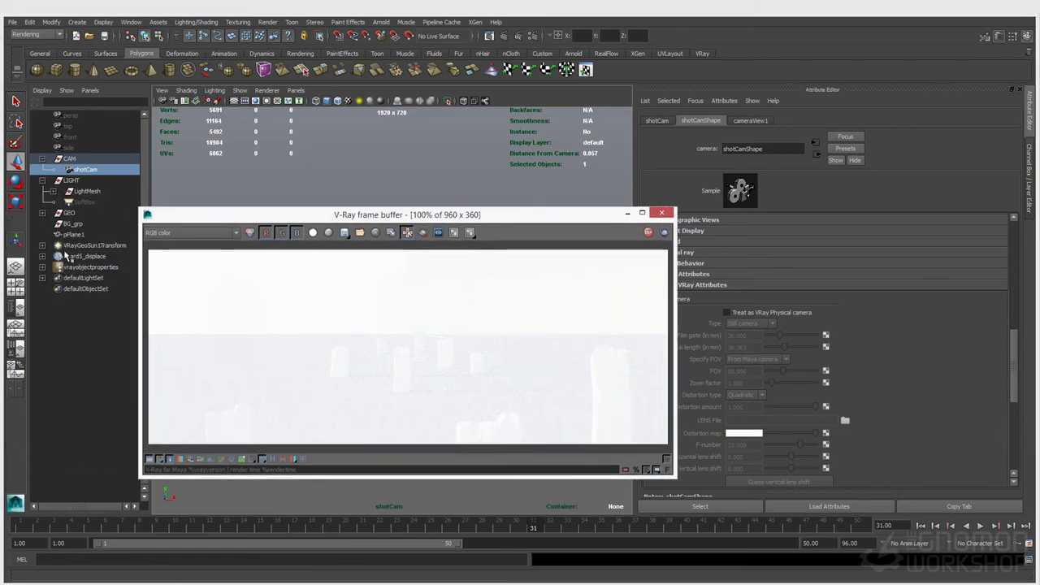
click(95, 246)
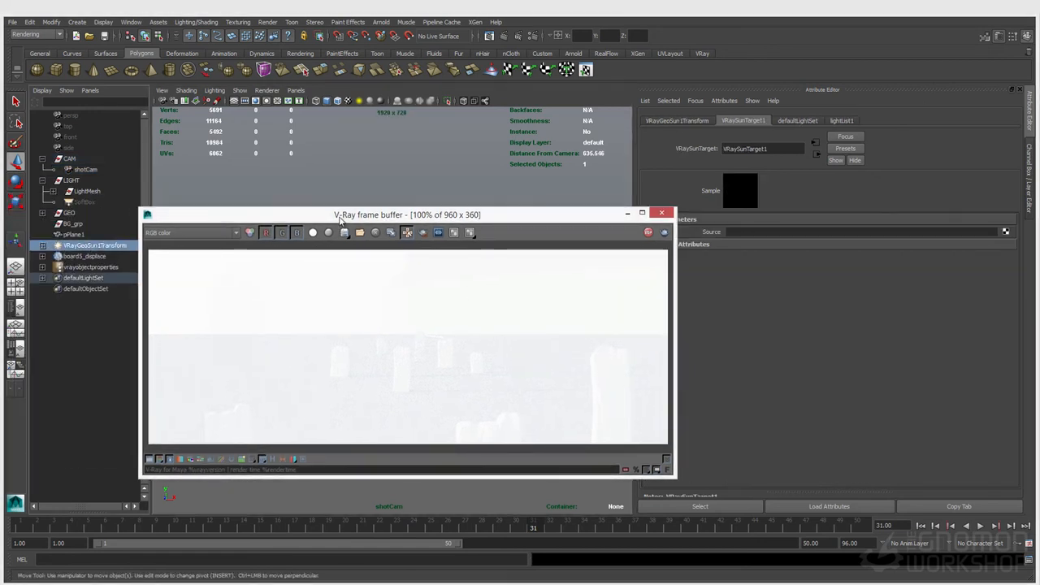
drag(340, 218, 254, 226)
click(677, 120)
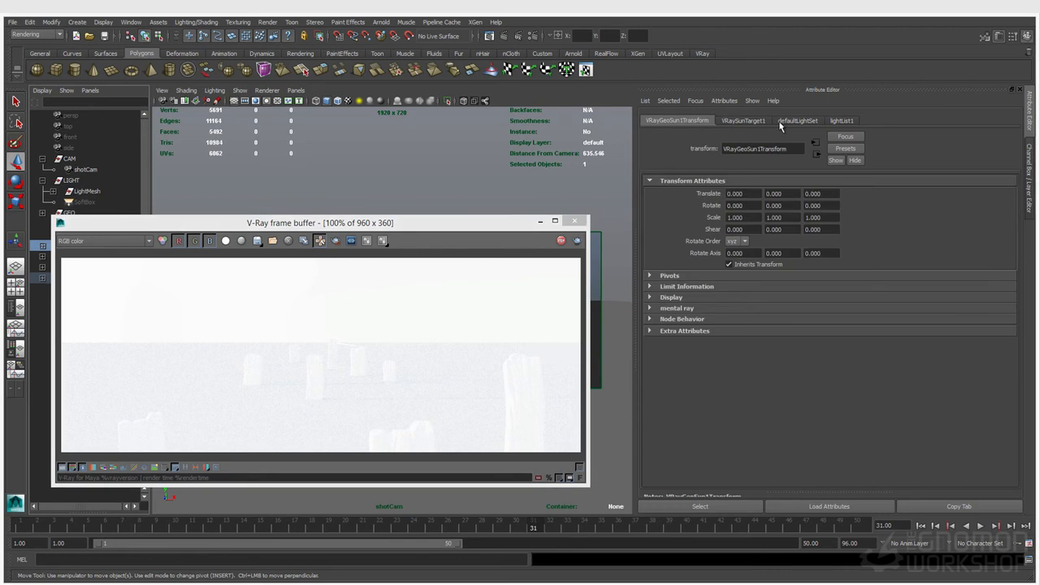
drag(342, 230, 483, 265)
click(42, 245)
click(91, 256)
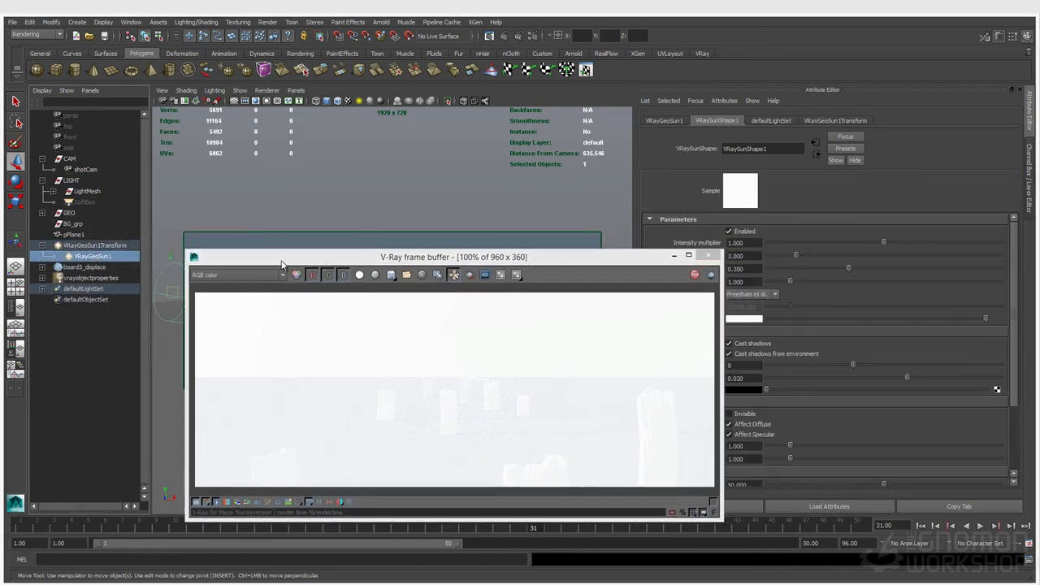
drag(287, 258, 221, 318)
double_click(746, 243)
text(0.1)
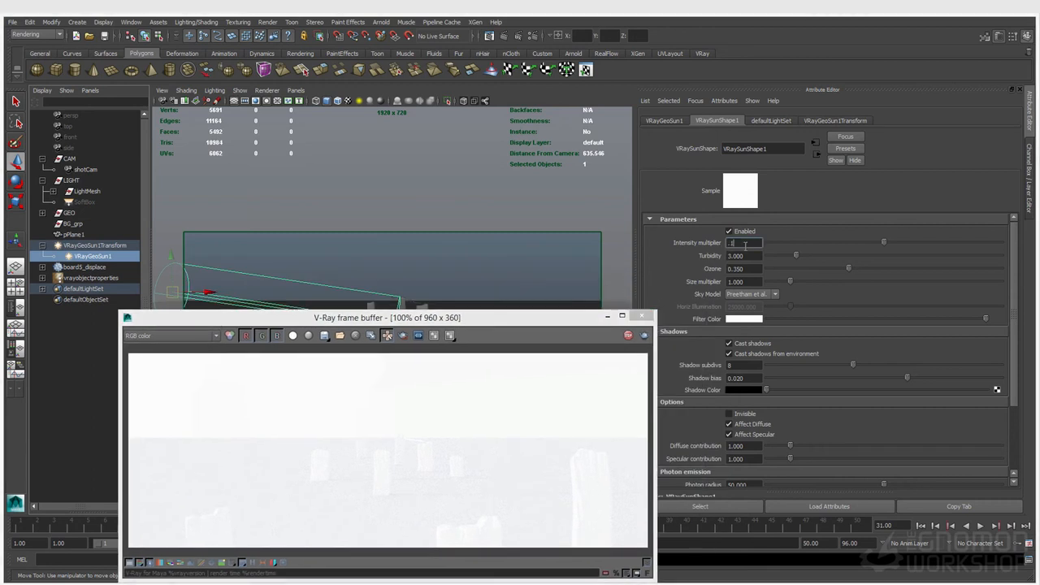
key(Return)
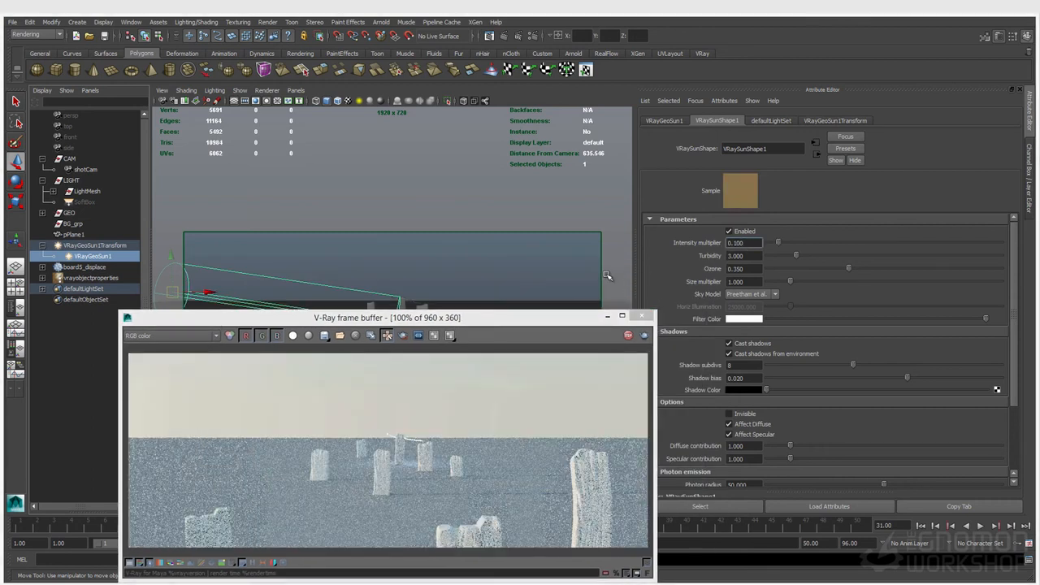
Step: Lower the V-Ray sun's intensity multiplier to 0.05
double_click(750, 242)
text(.05)
key(Return)
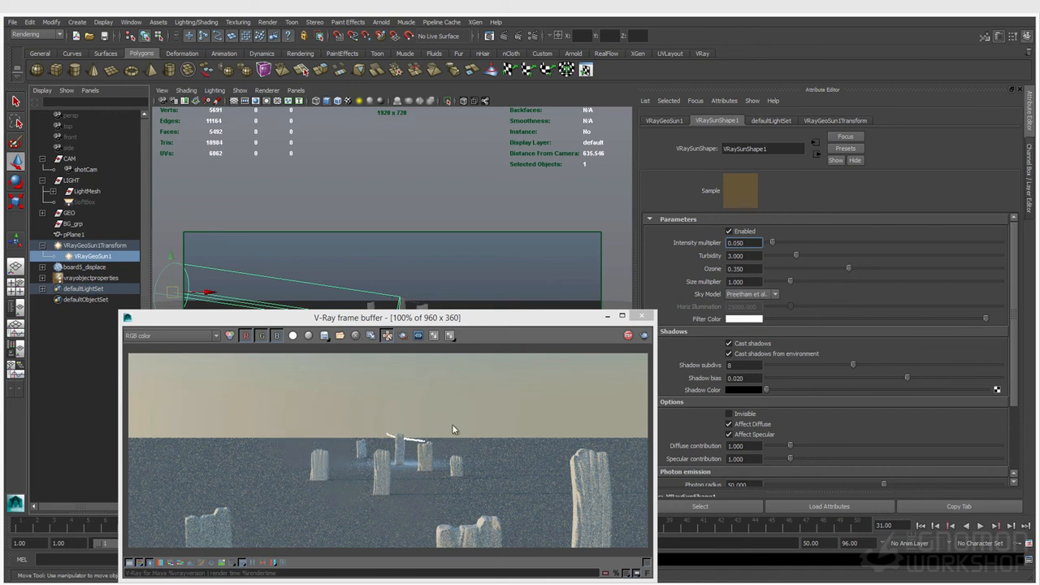
Step: Return the V-Ray sun's intensity multiplier to 1 and turn shotCam's V-Ray physical camera treatment back on
click(746, 243)
text(1)
key(Return)
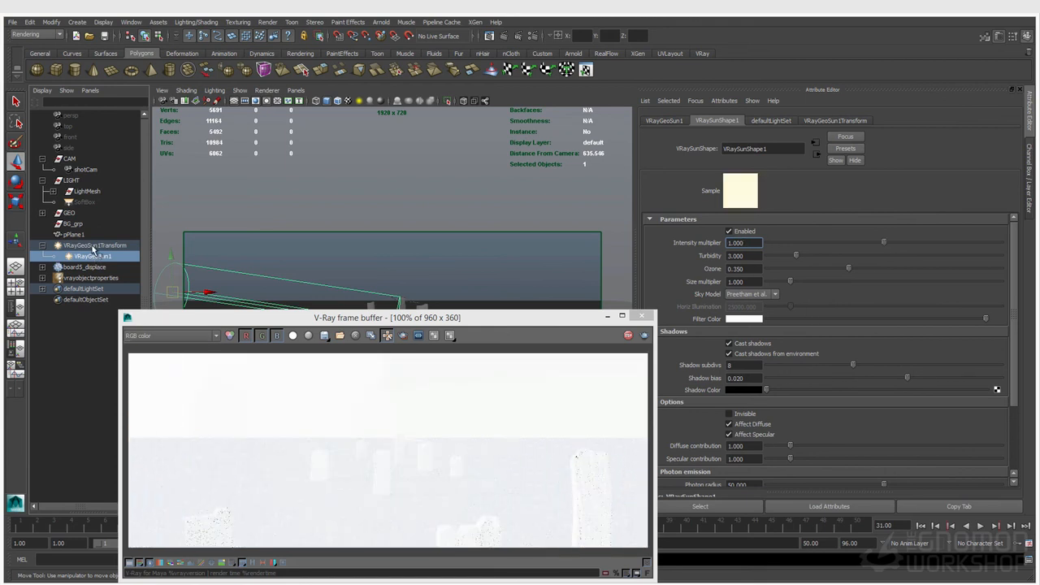
click(174, 102)
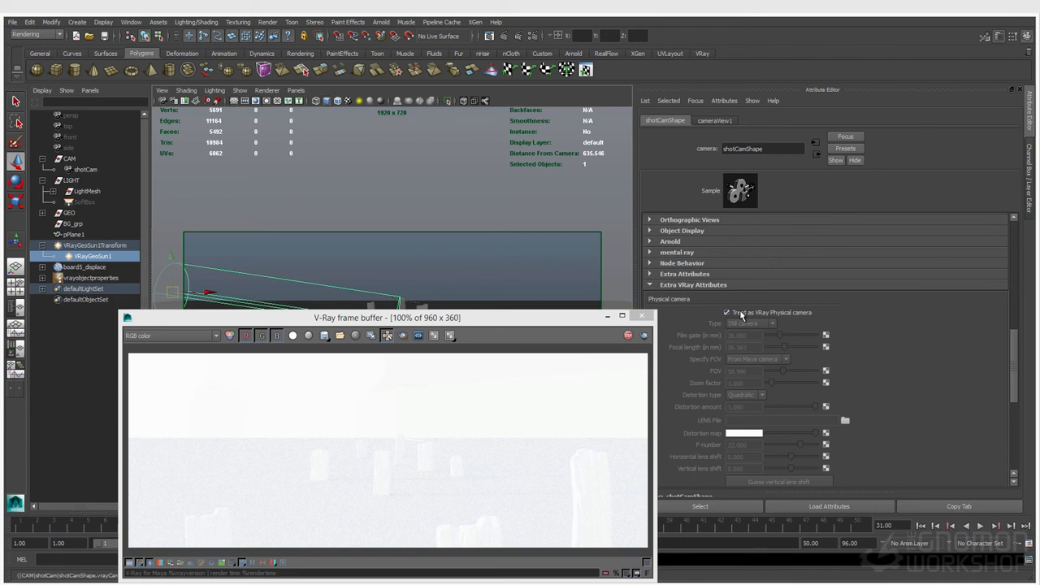
click(727, 313)
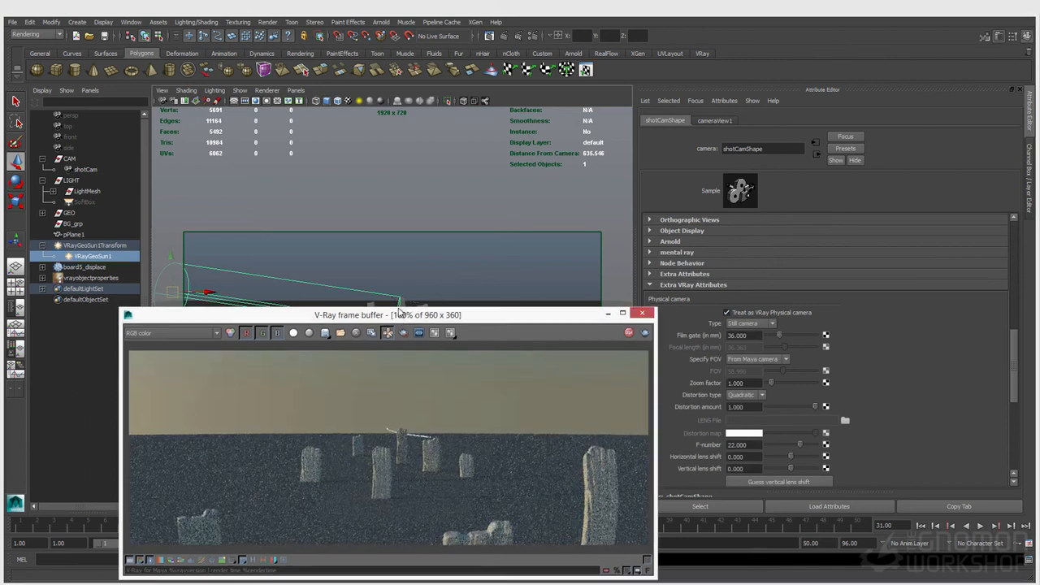